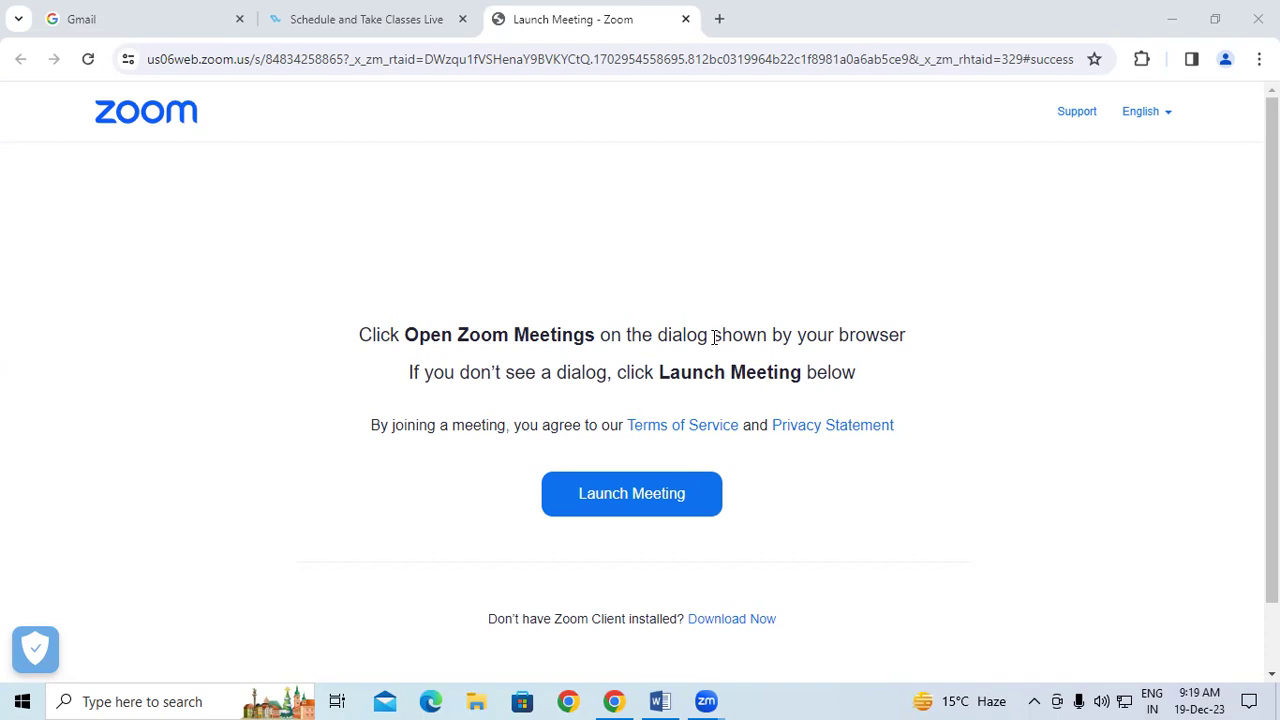
Step: Launch Excel and create a new blank workbook
key(super+r)
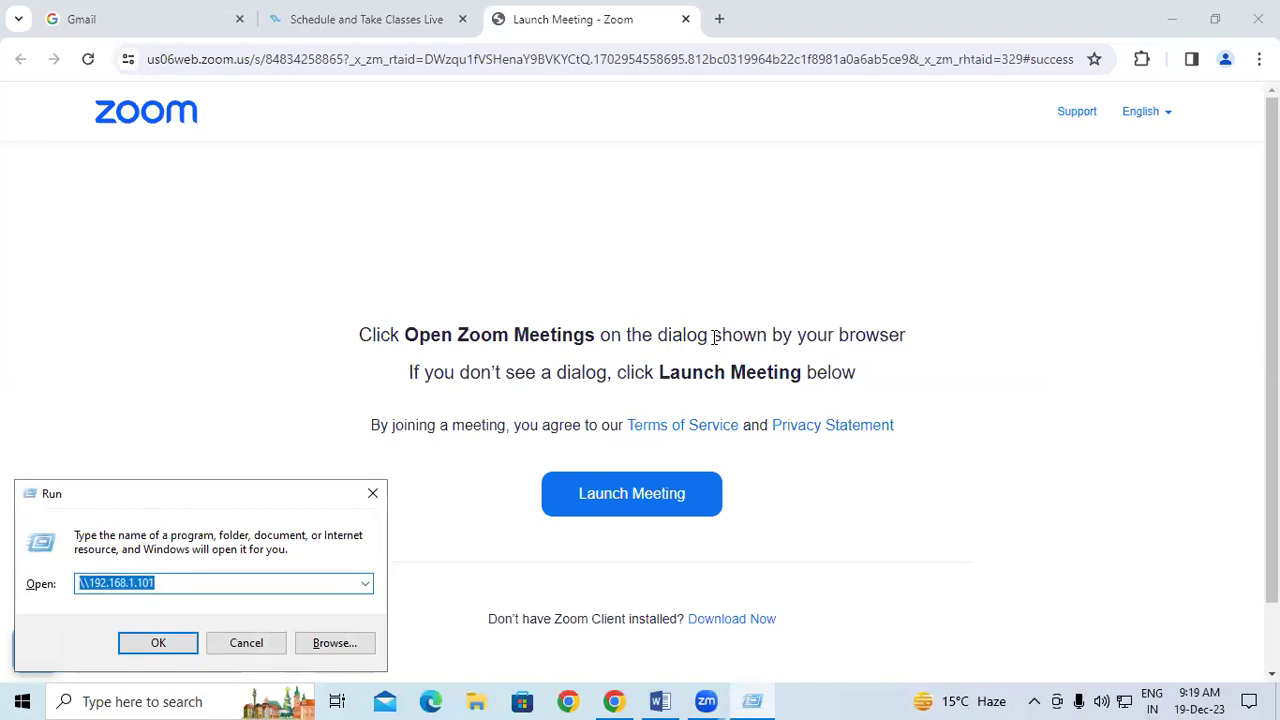
text(ex)
key(Down)
key(Return)
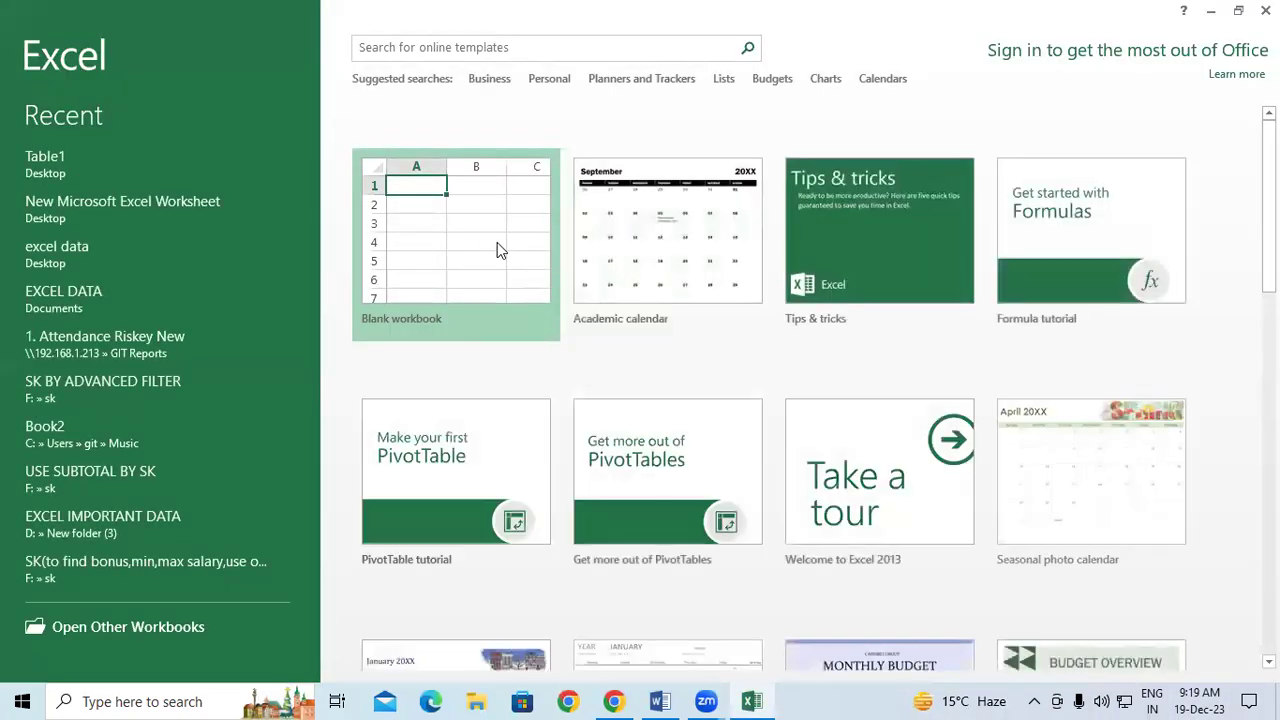
click(497, 242)
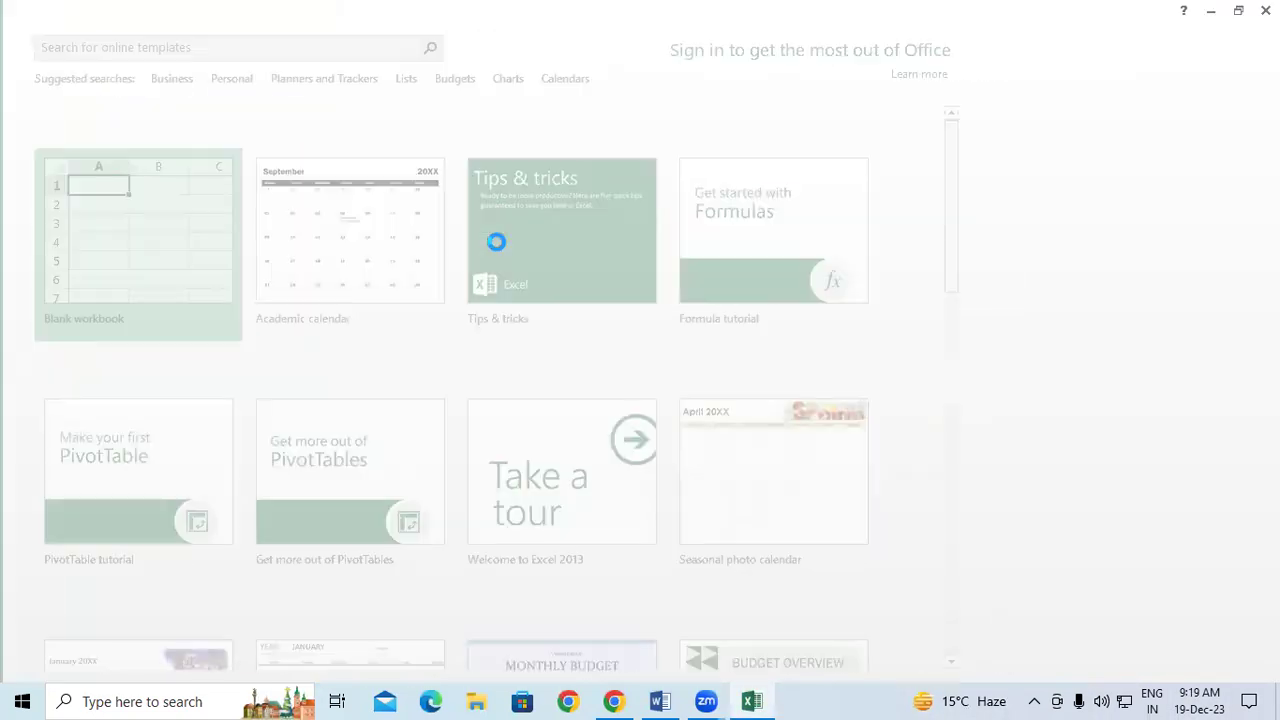
click(116, 302)
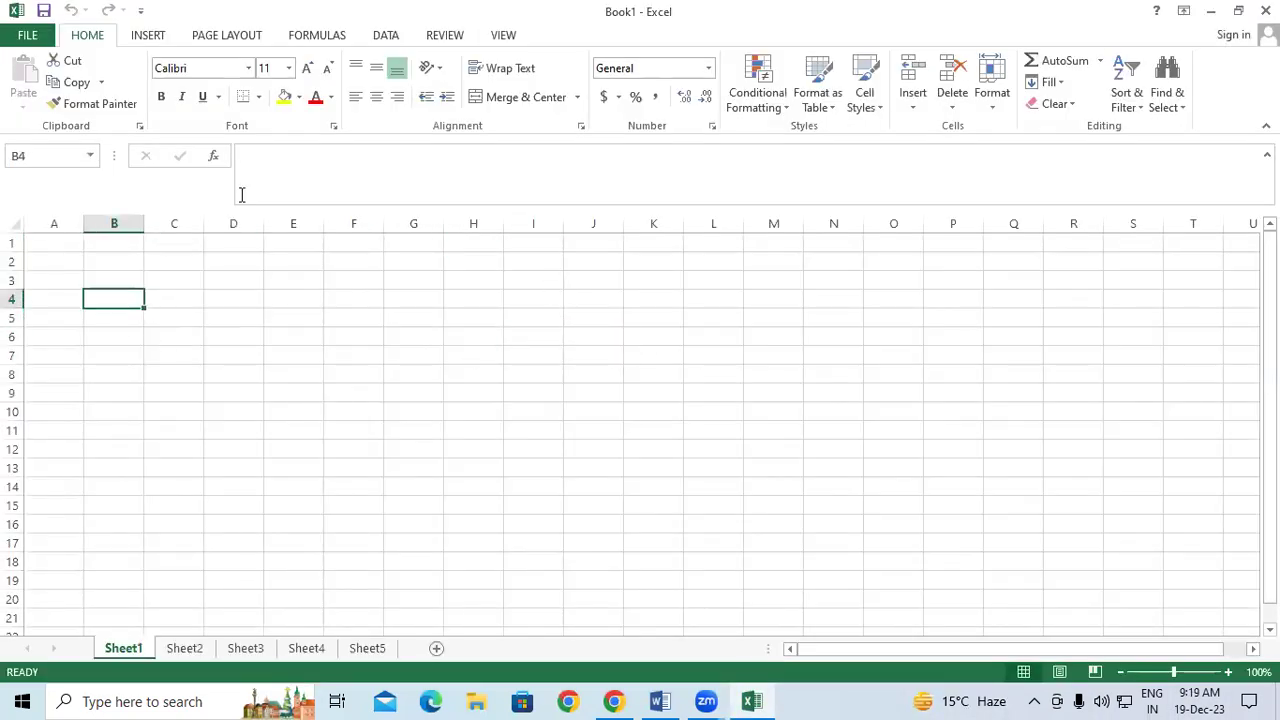
Step: Open the Share Workbook settings and allow changes by more than one user at the same time
click(455, 38)
click(580, 370)
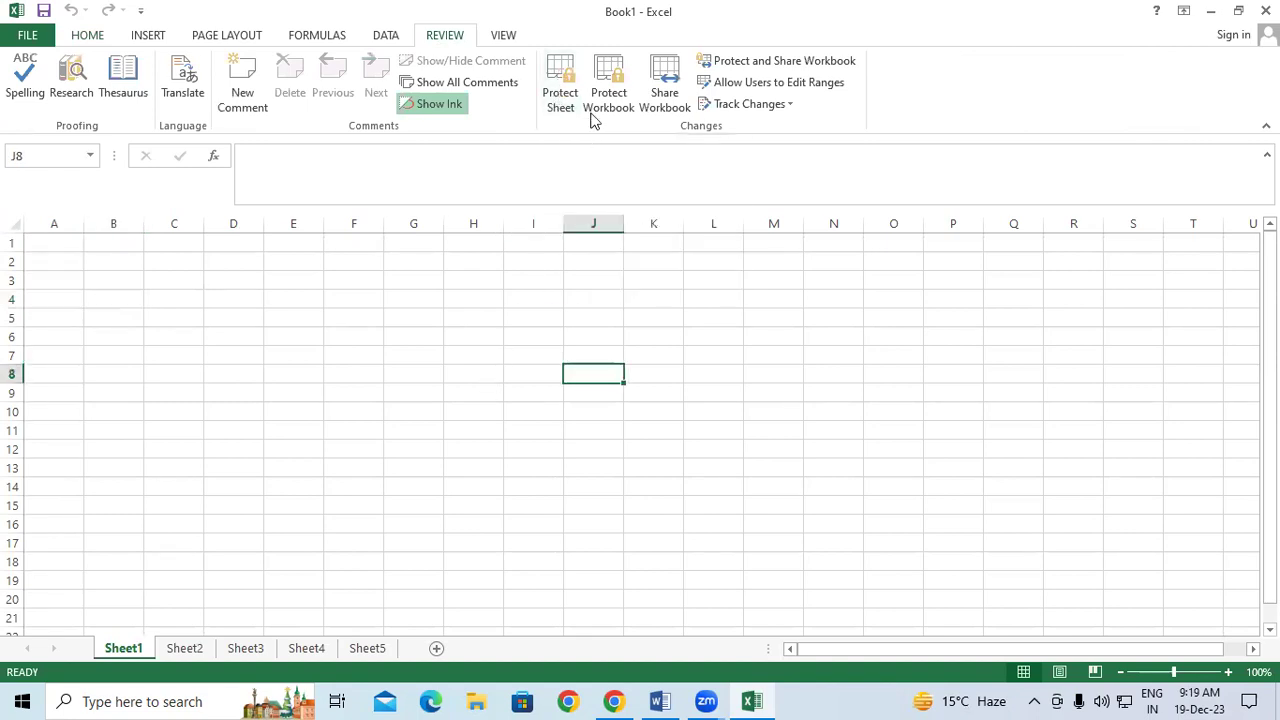
click(269, 415)
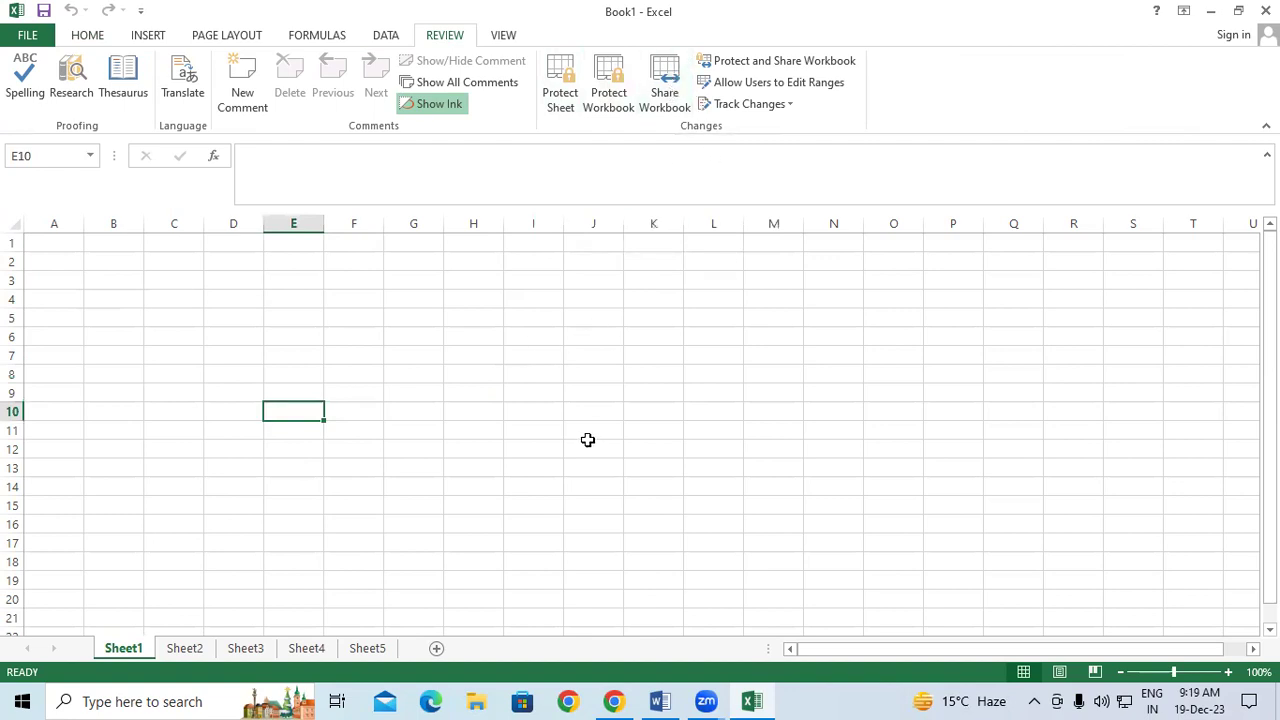
click(536, 372)
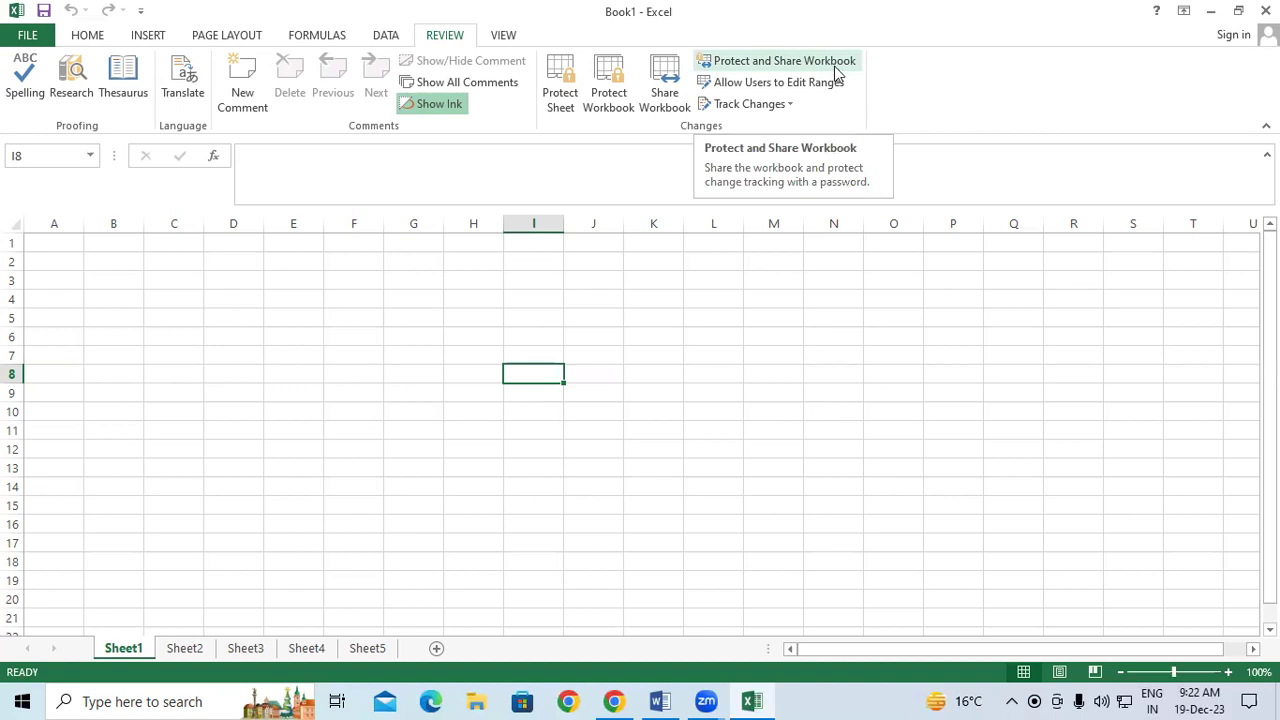
click(674, 65)
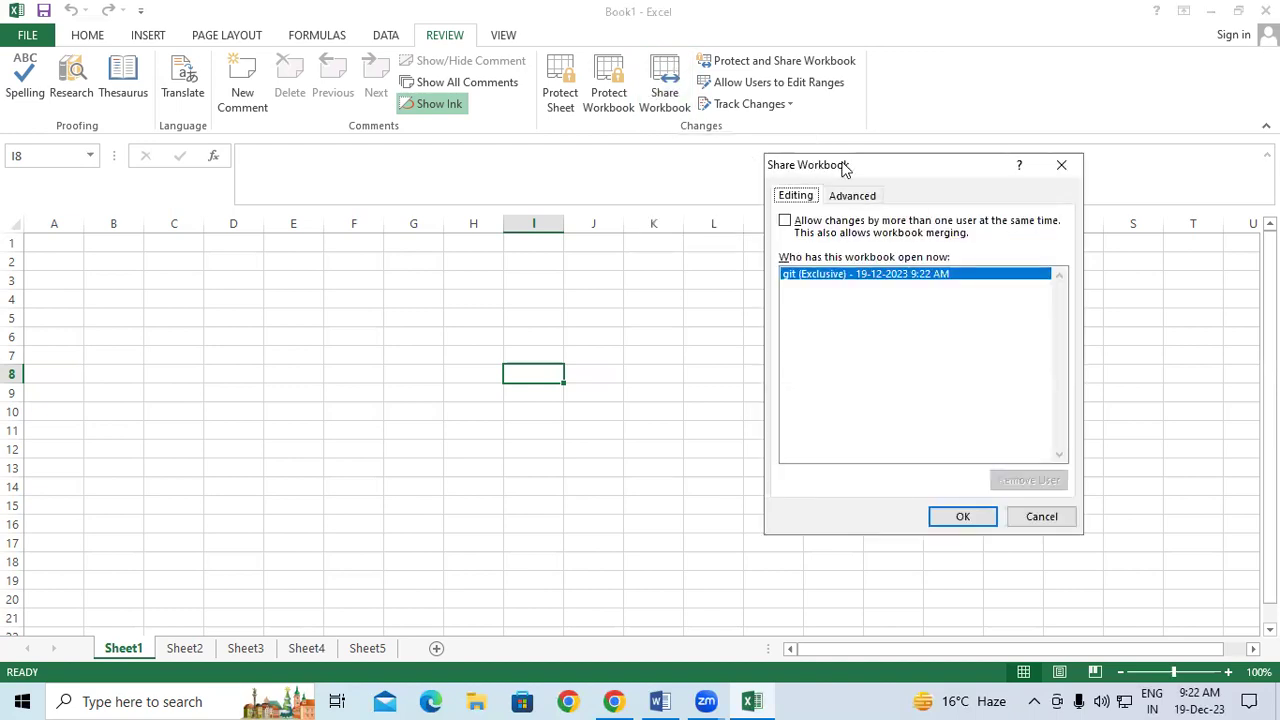
drag(843, 170, 328, 85)
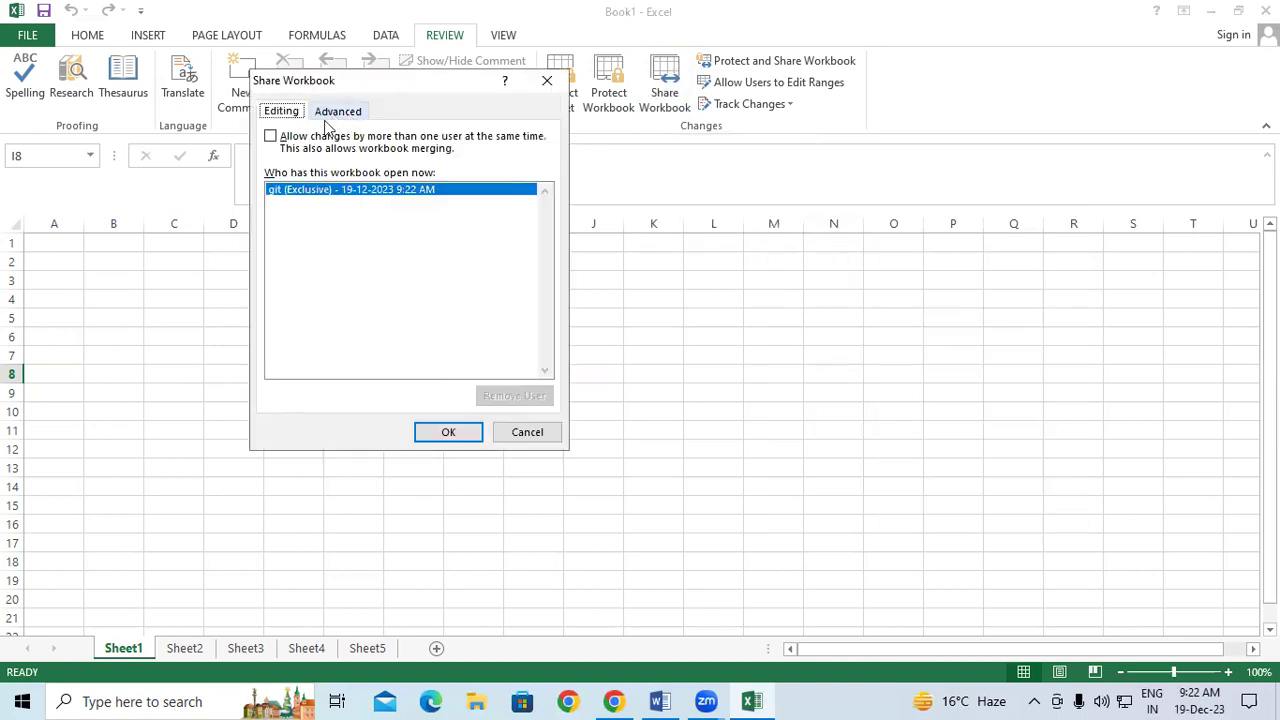
click(355, 112)
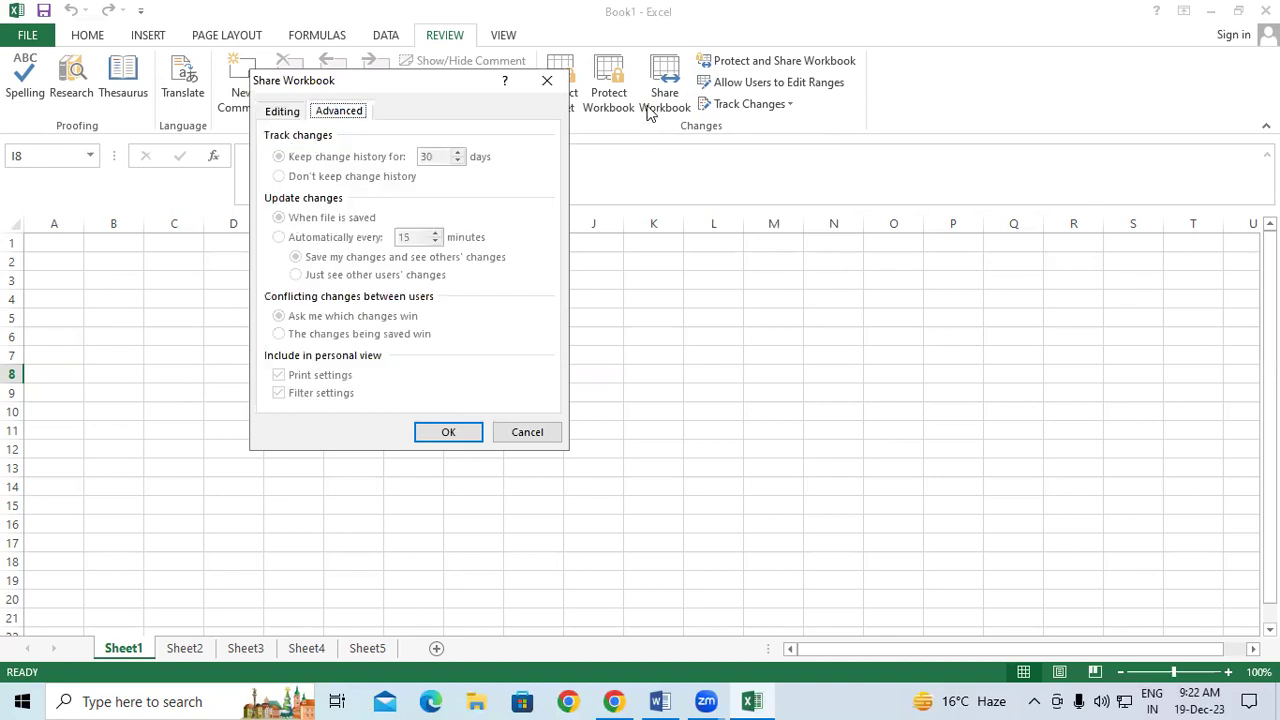
click(282, 111)
click(270, 138)
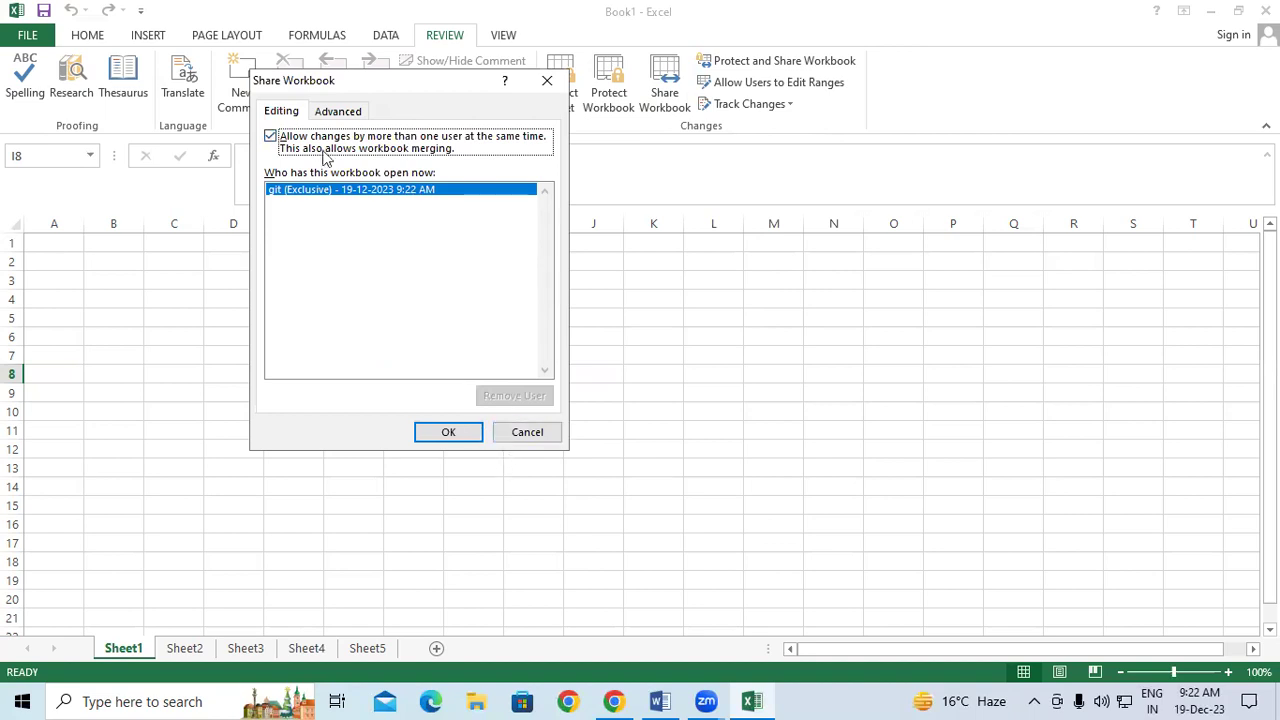
Step: Set the shared workbook's advanced options to update changes automatically every 9 minutes, saving own changes and seeing others' changes
click(322, 111)
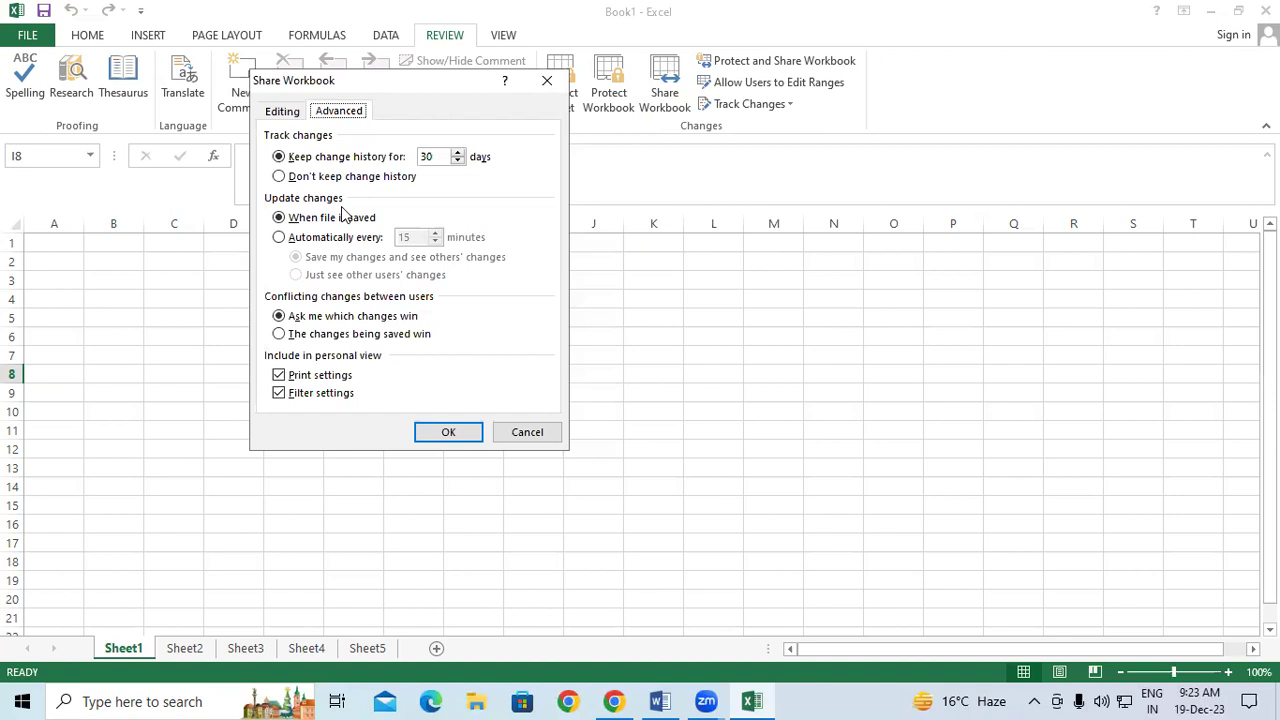
click(279, 238)
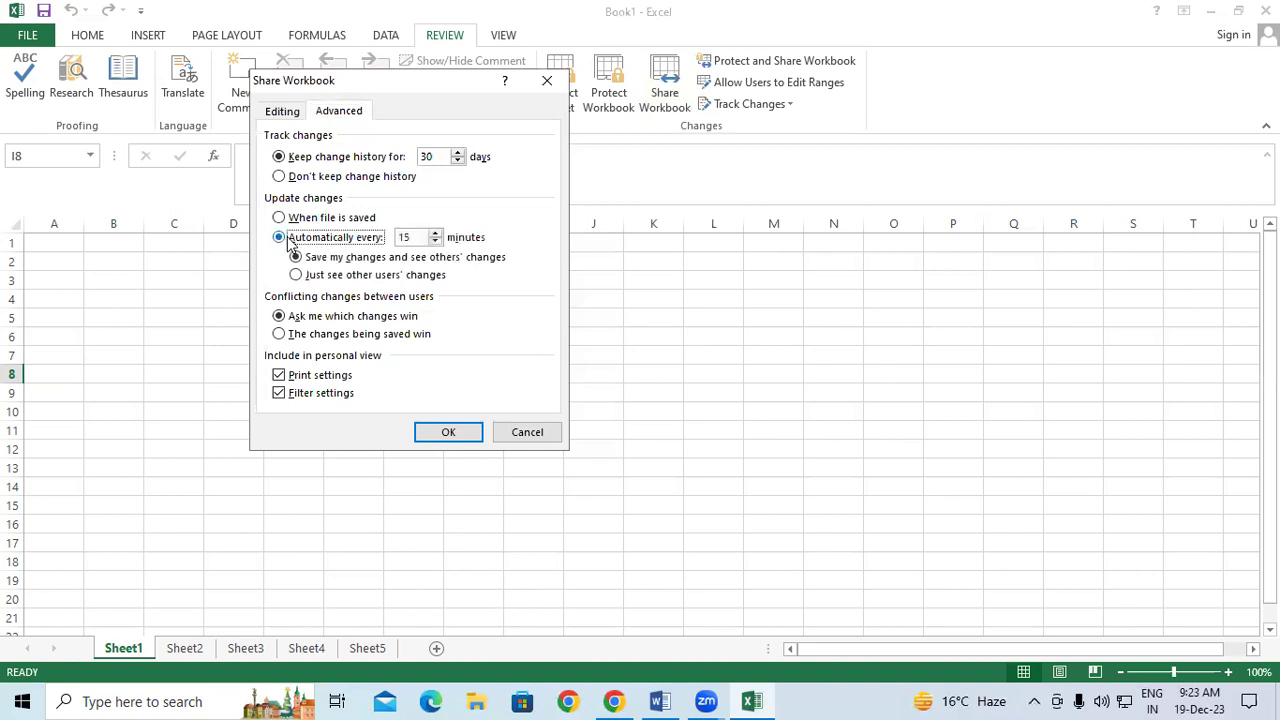
click(436, 242)
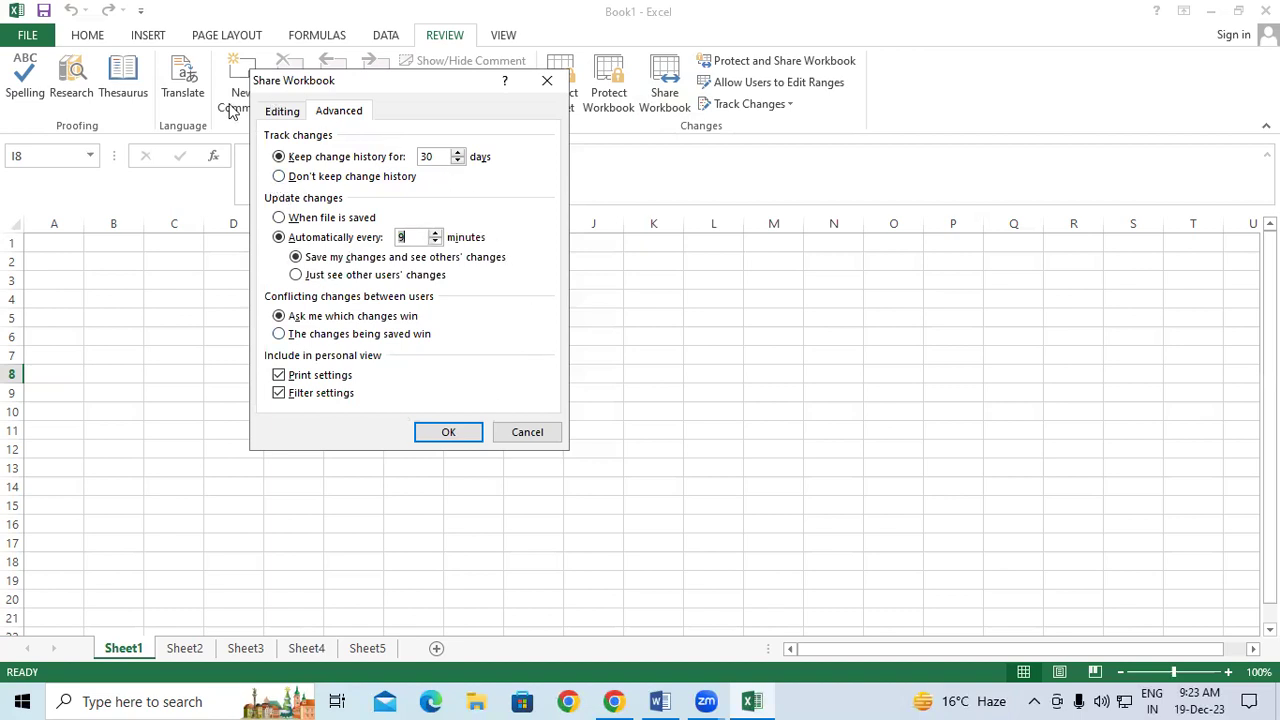
click(281, 112)
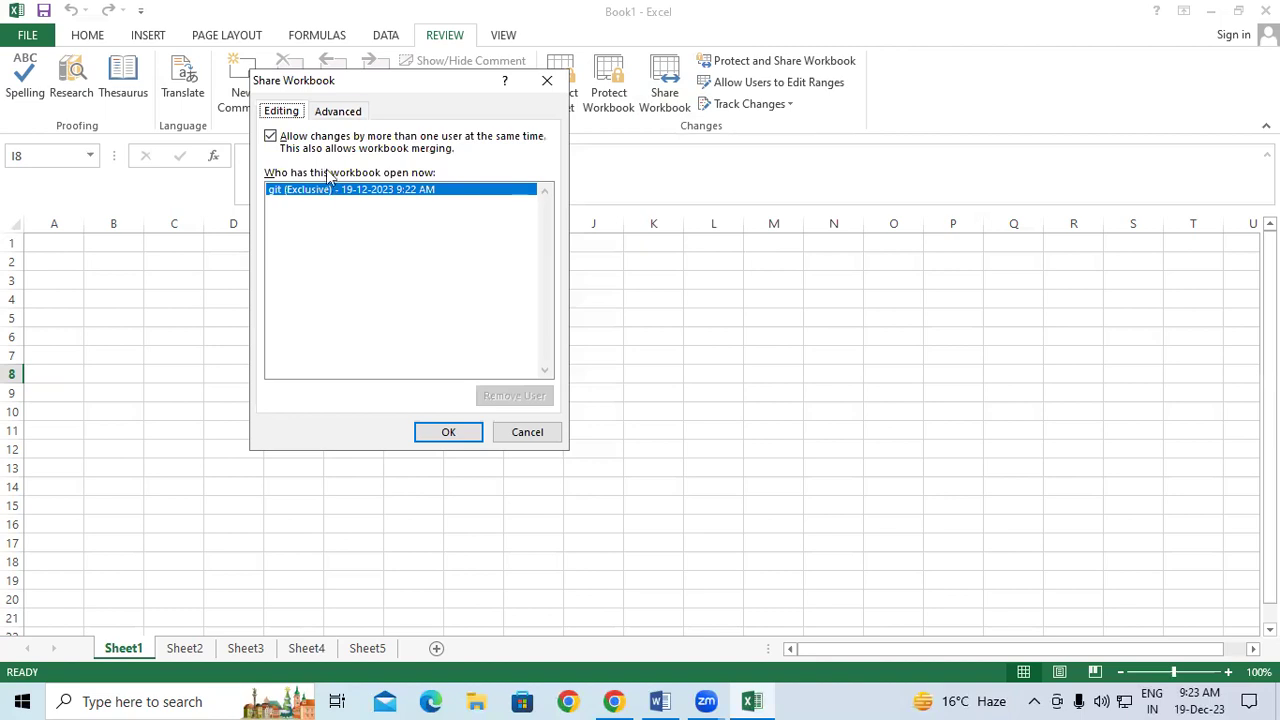
click(337, 112)
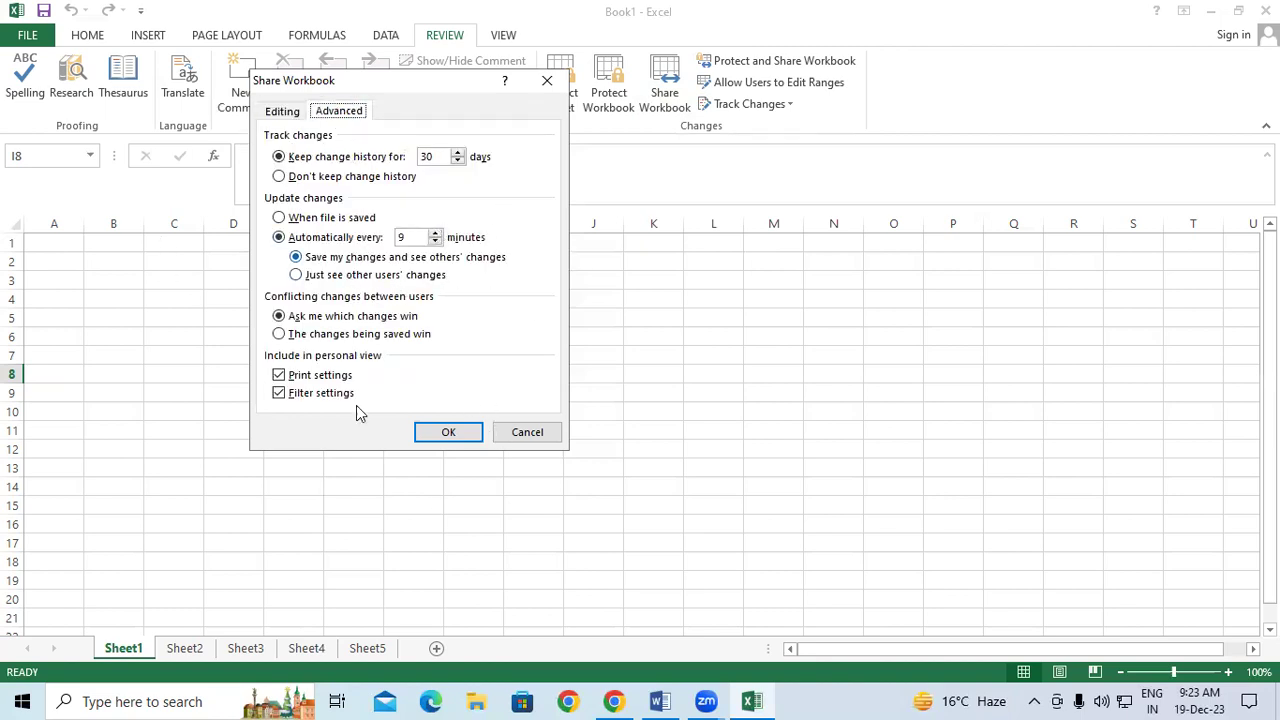
Step: Confirm the sharing settings and save the workbook to the Desktop as Book11
click(444, 432)
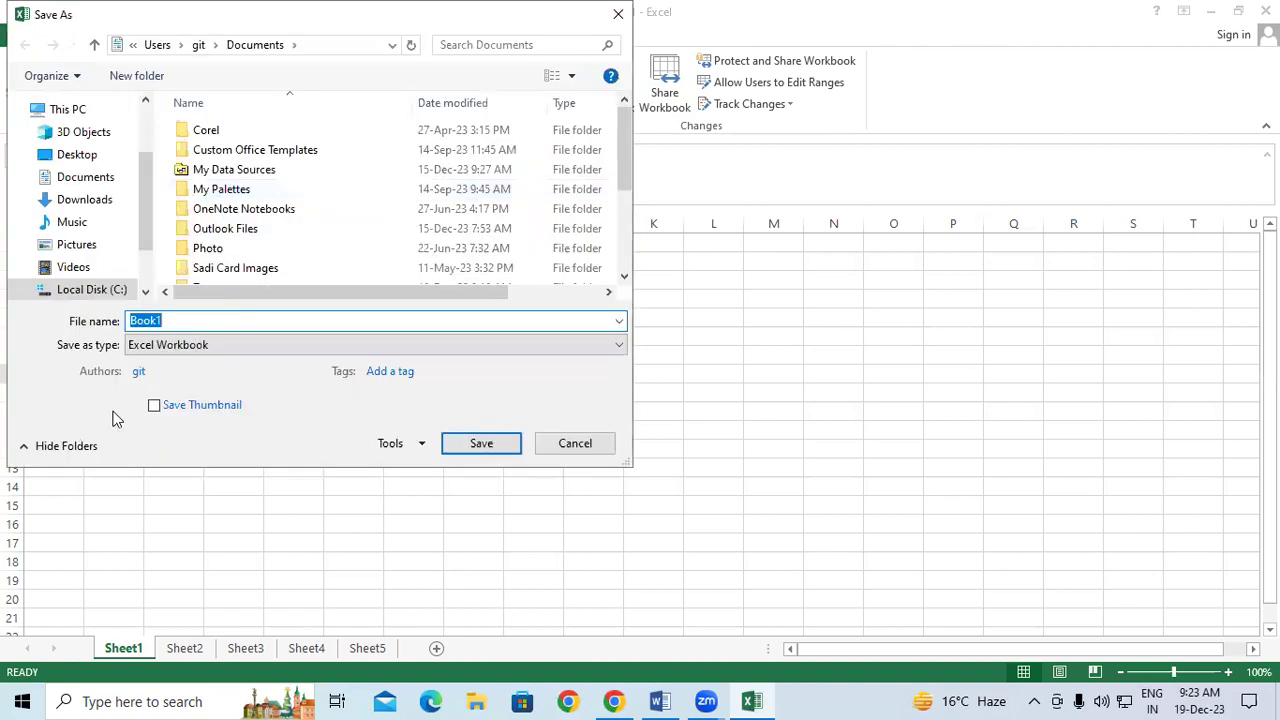
click(185, 323)
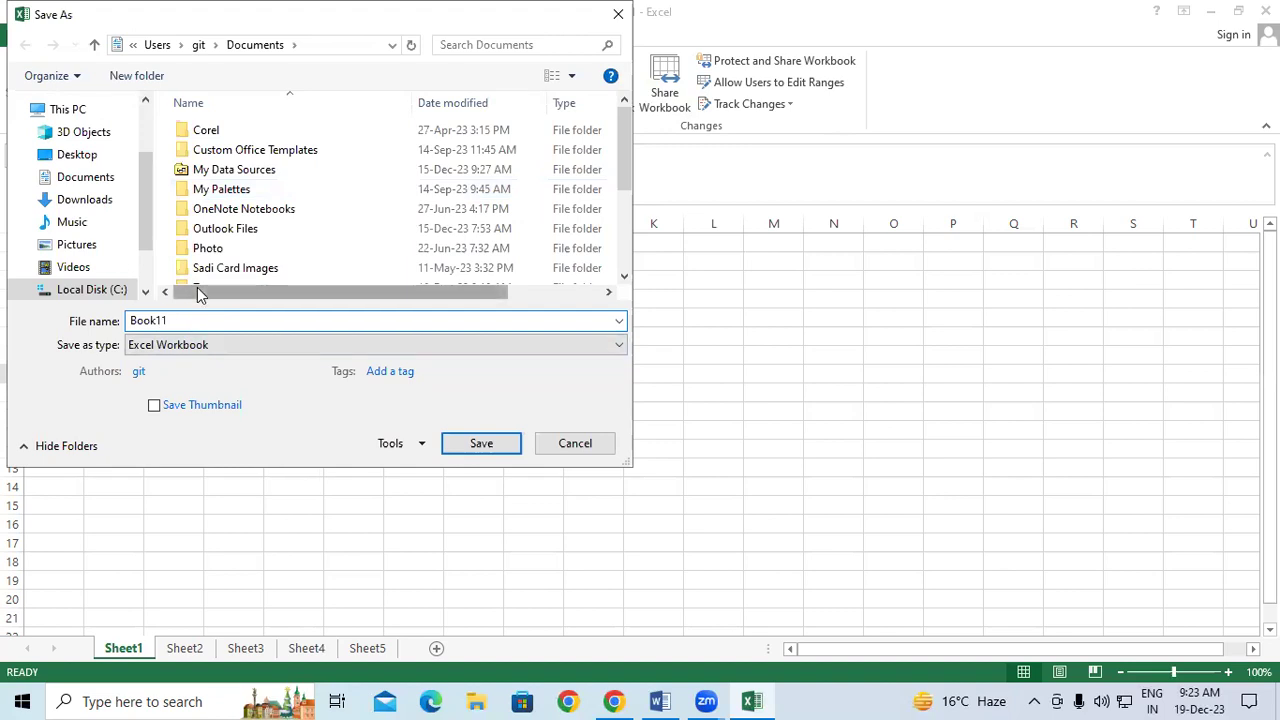
click(80, 155)
click(482, 444)
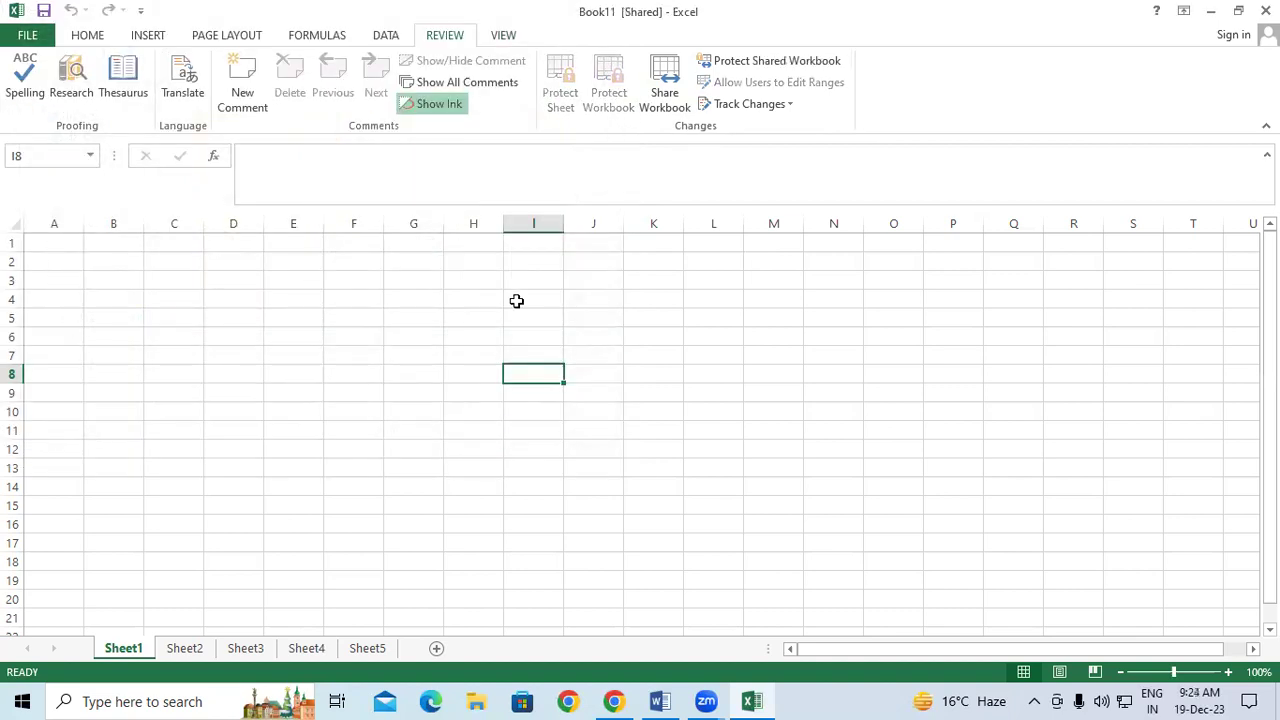
click(717, 349)
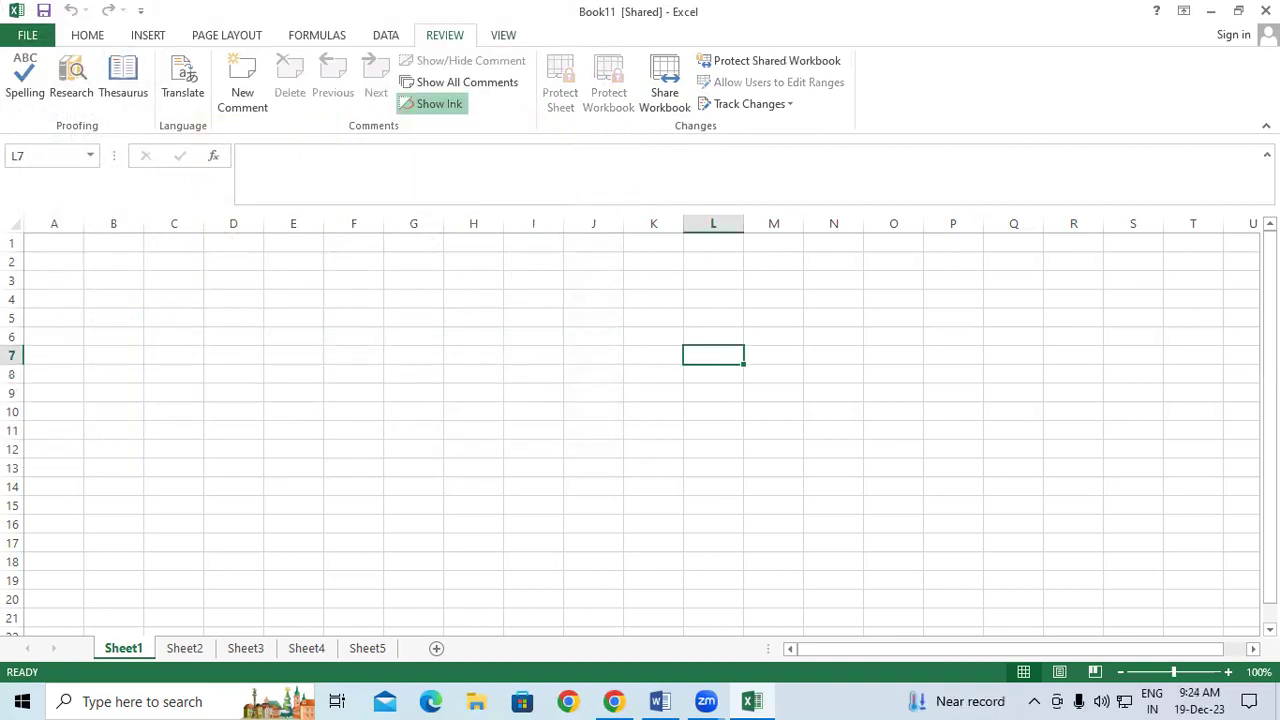
Step: Minimize the open windows and check the desktop for the saved Book11 file
click(1211, 12)
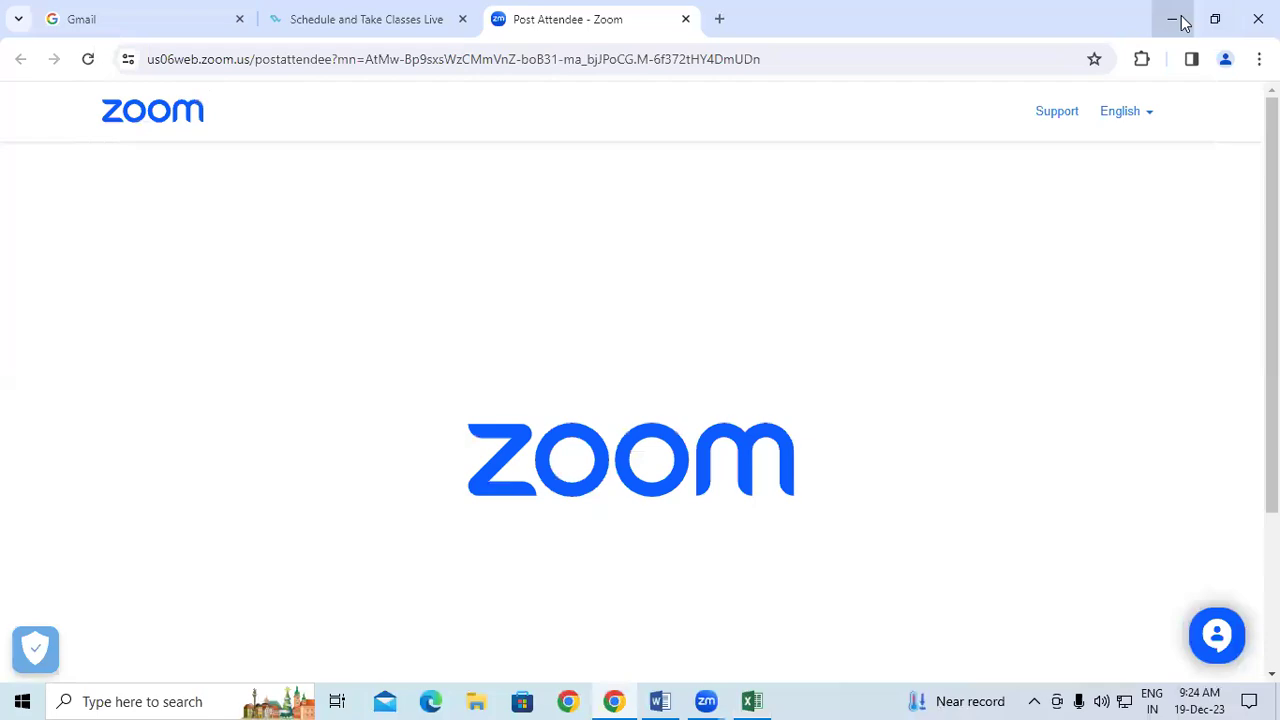
click(1180, 19)
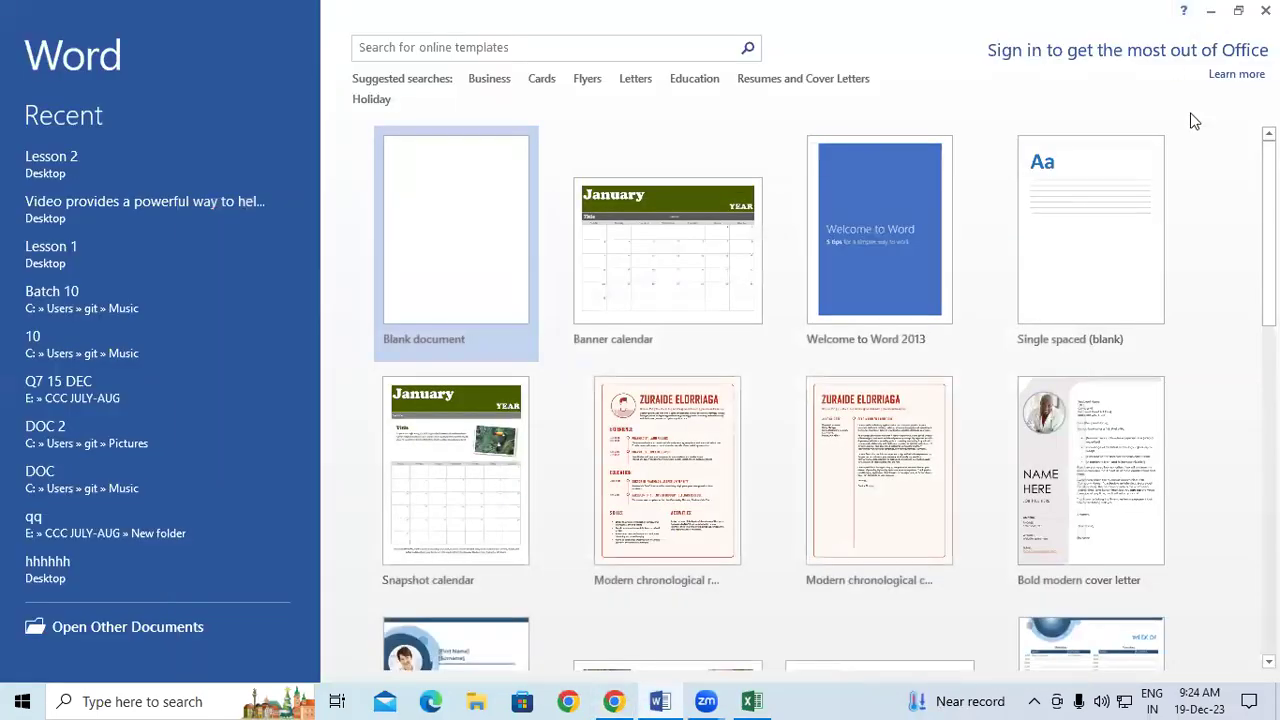
key(super+d)
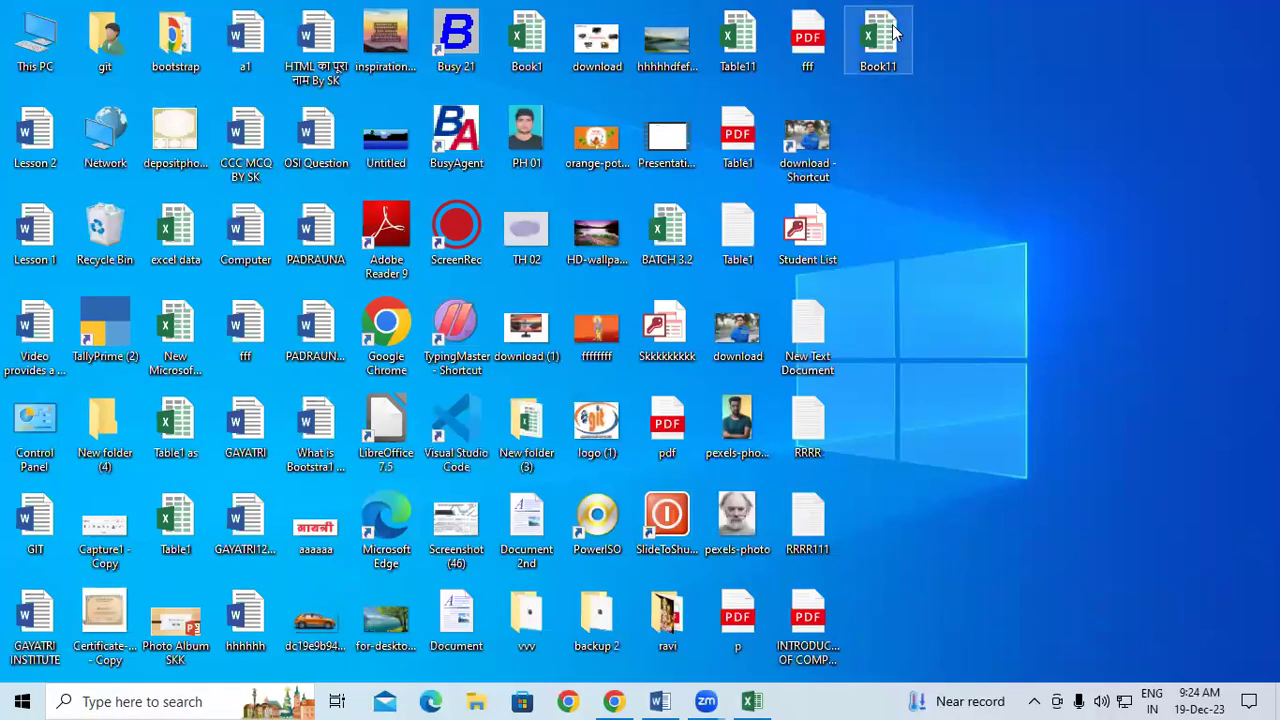
right_click(946, 134)
click(990, 191)
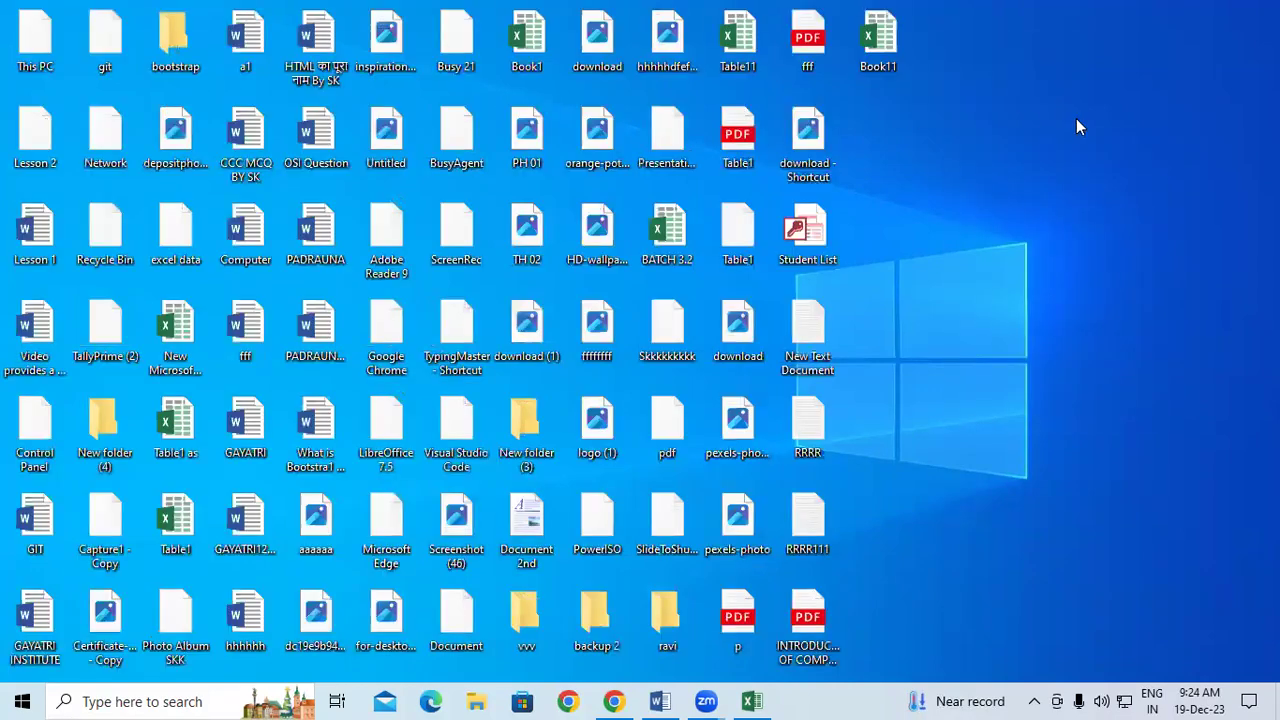
right_click(1051, 70)
click(1094, 126)
right_click(1094, 128)
click(1141, 186)
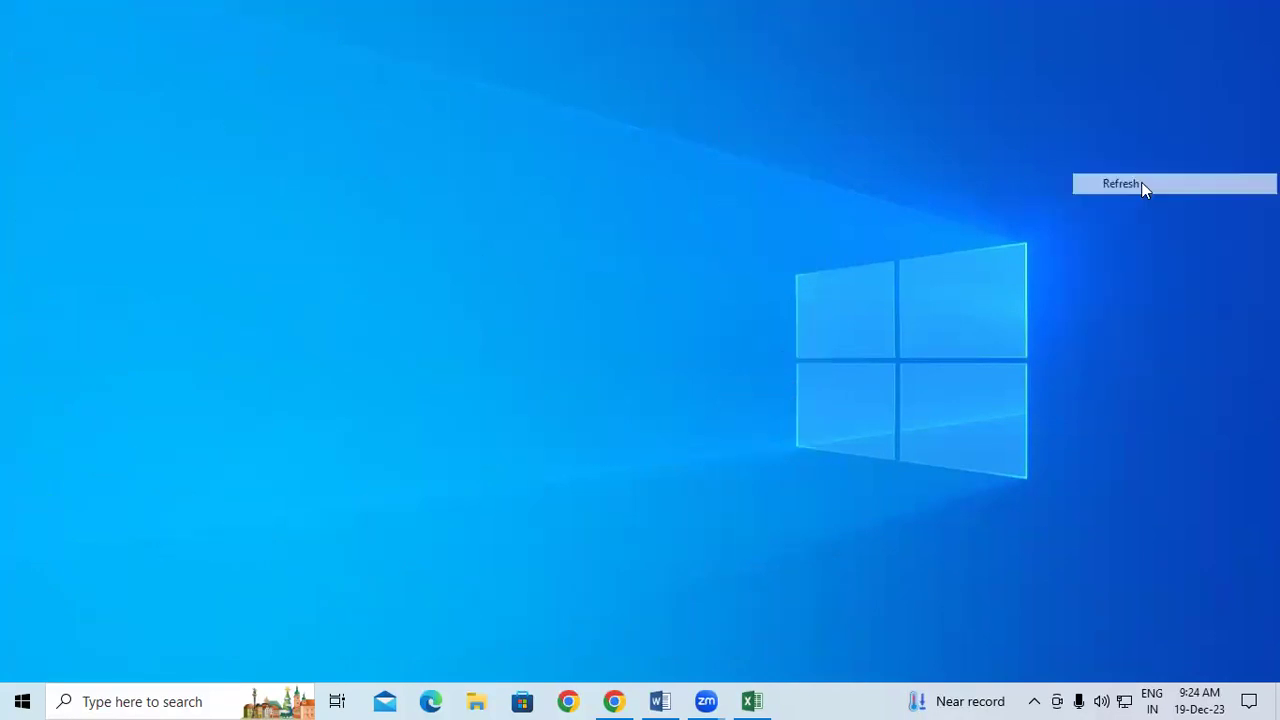
right_click(1141, 183)
click(1141, 246)
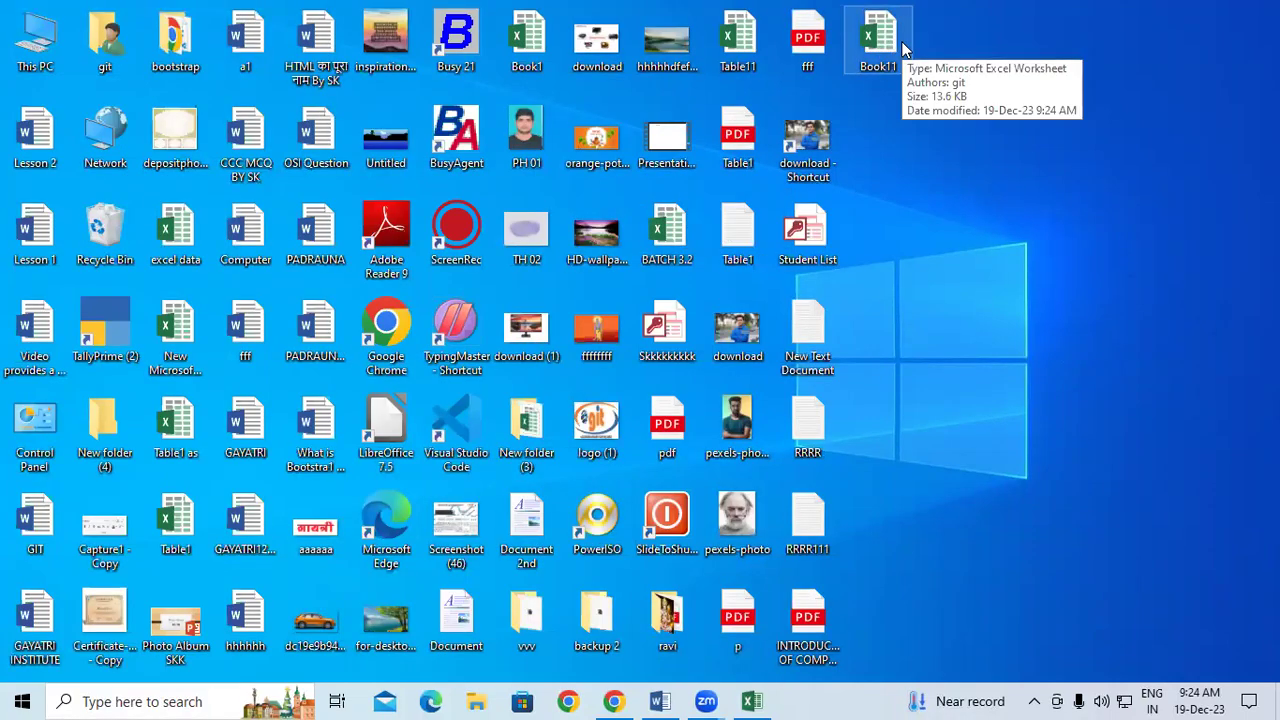
right_click(1095, 66)
click(1100, 121)
right_click(1100, 121)
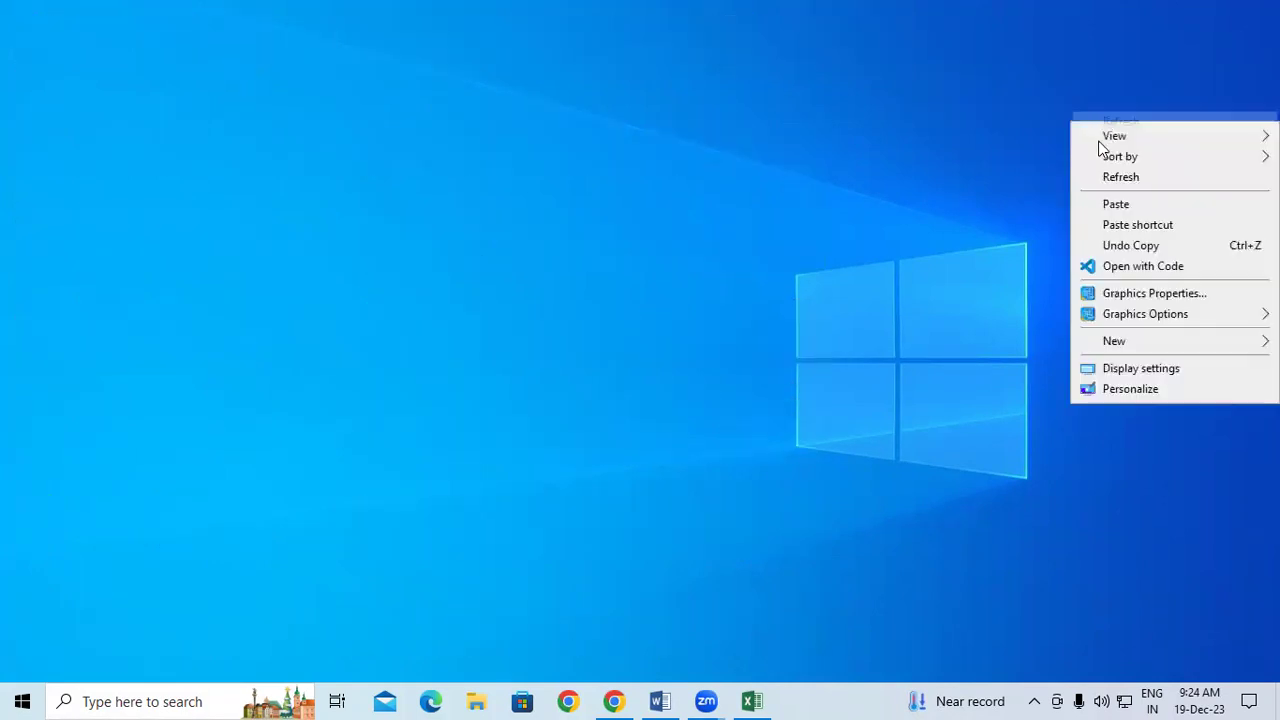
click(1111, 182)
right_click(1111, 184)
click(1105, 238)
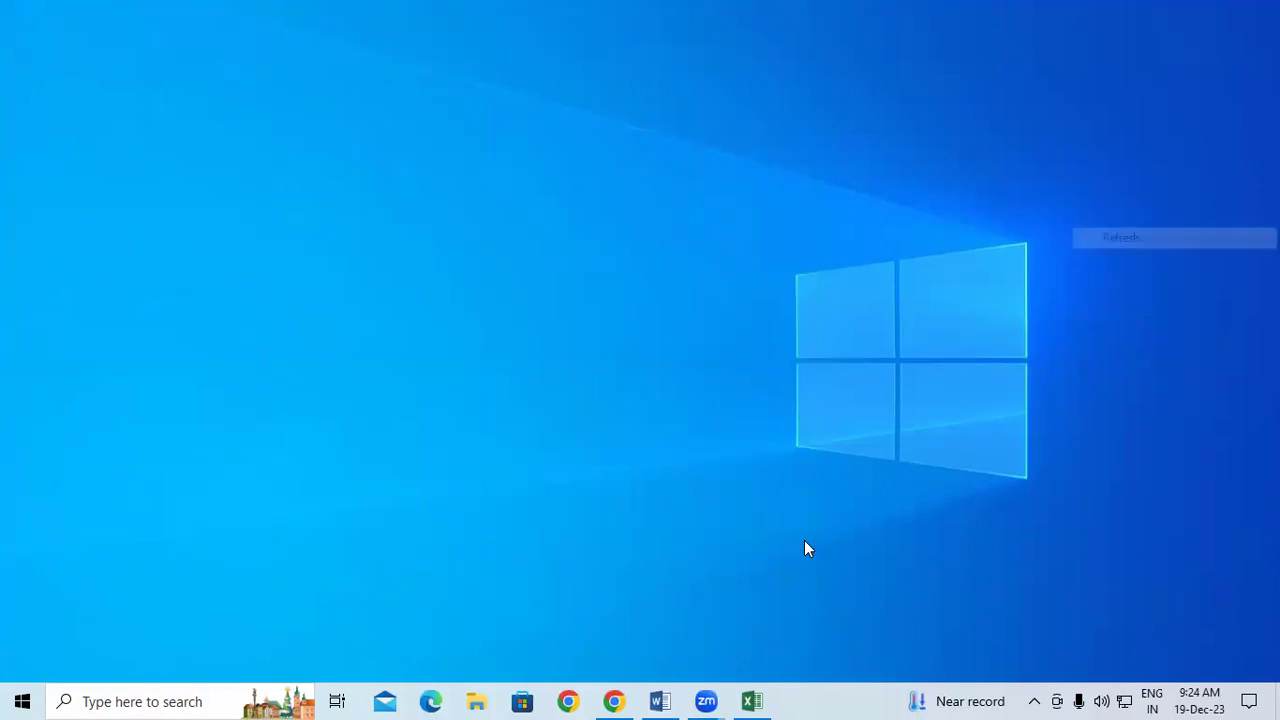
Step: Switch back to Excel and protect the shared workbook Book11 for sharing with track changes, without a password
click(752, 701)
click(502, 311)
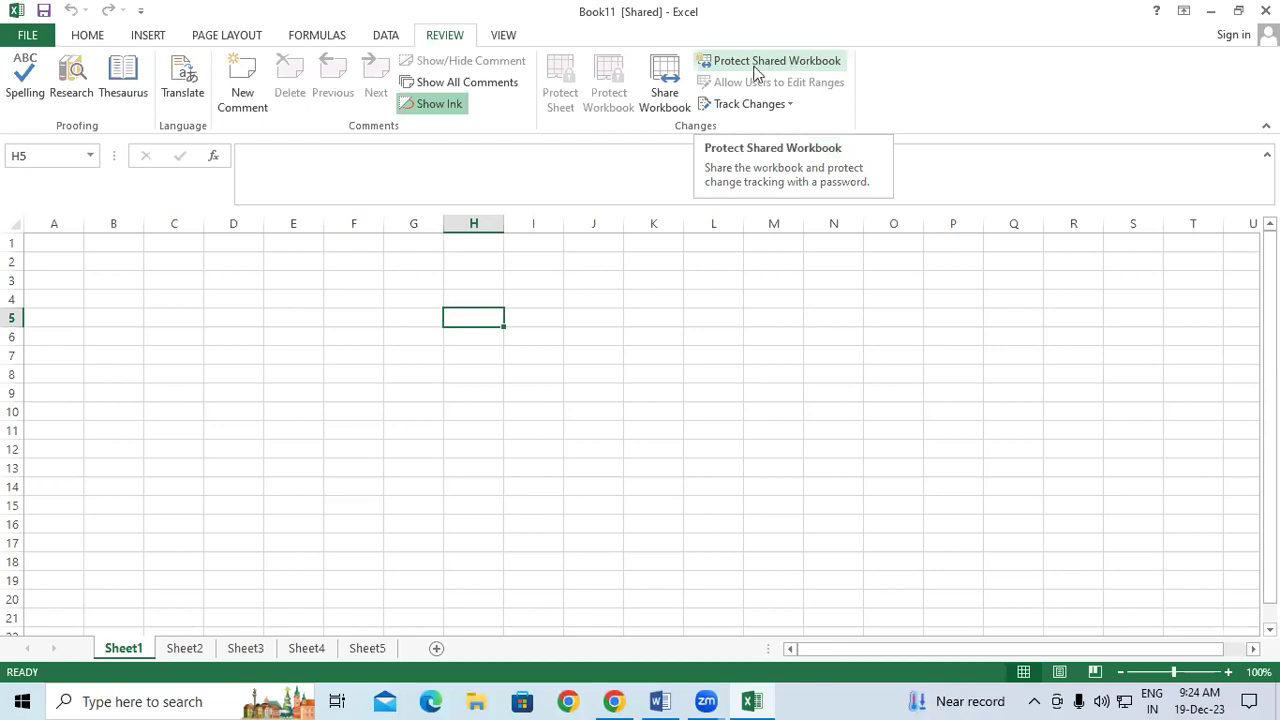
click(750, 68)
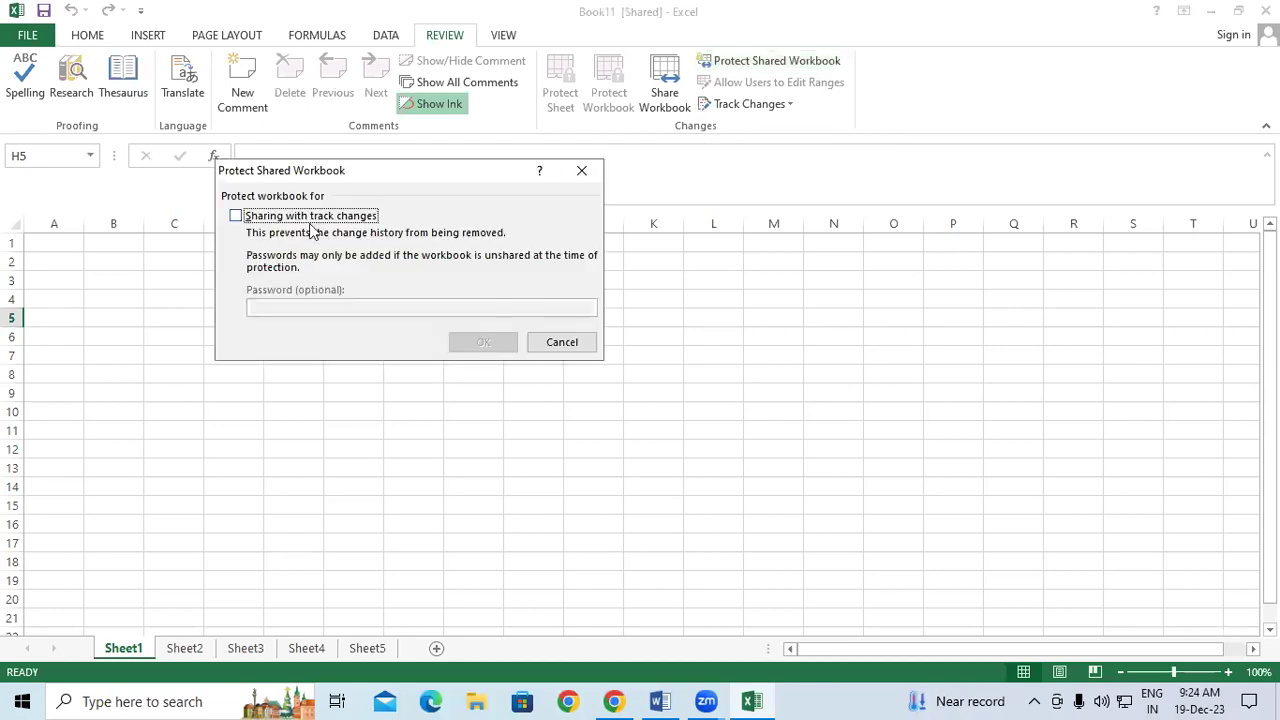
click(236, 217)
click(482, 345)
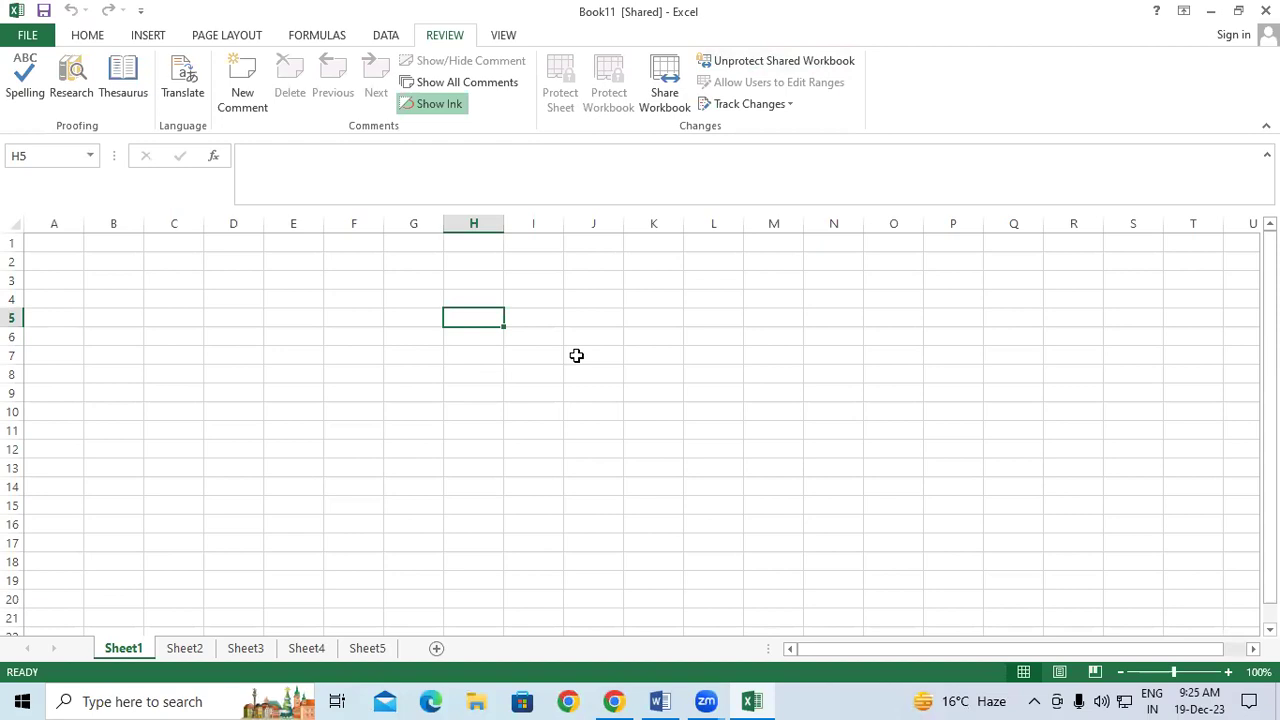
click(740, 106)
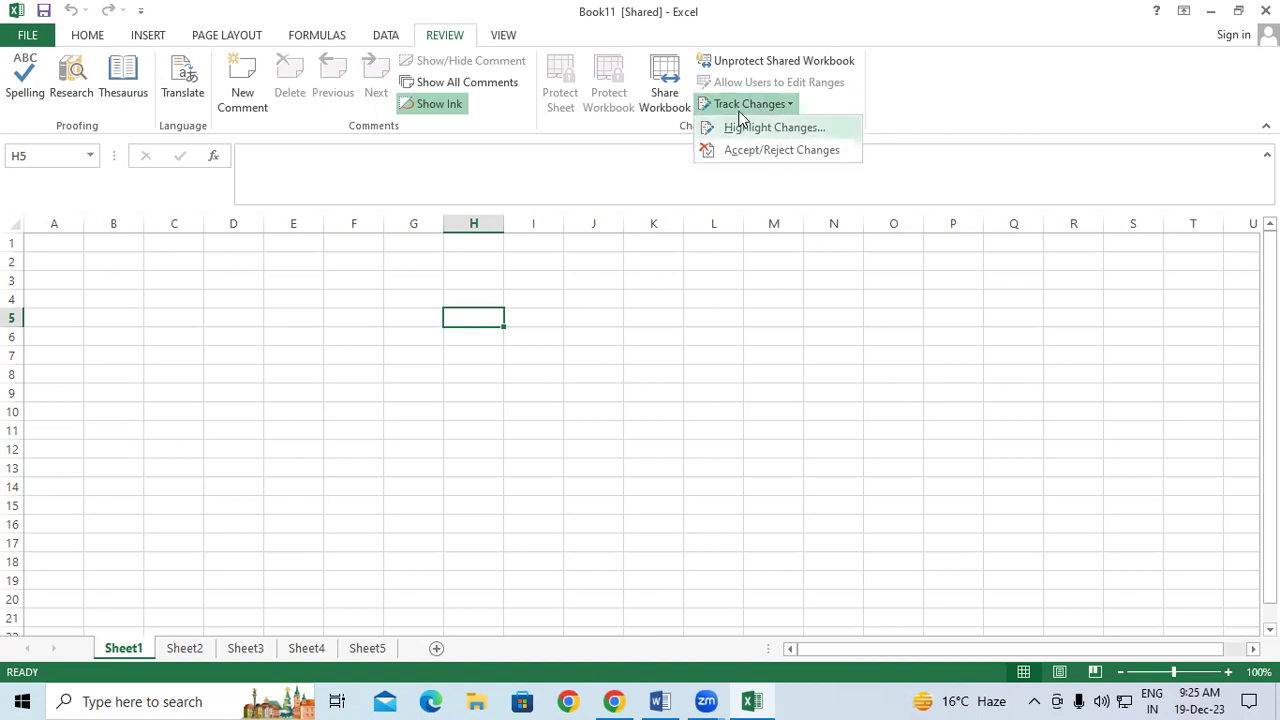
click(660, 331)
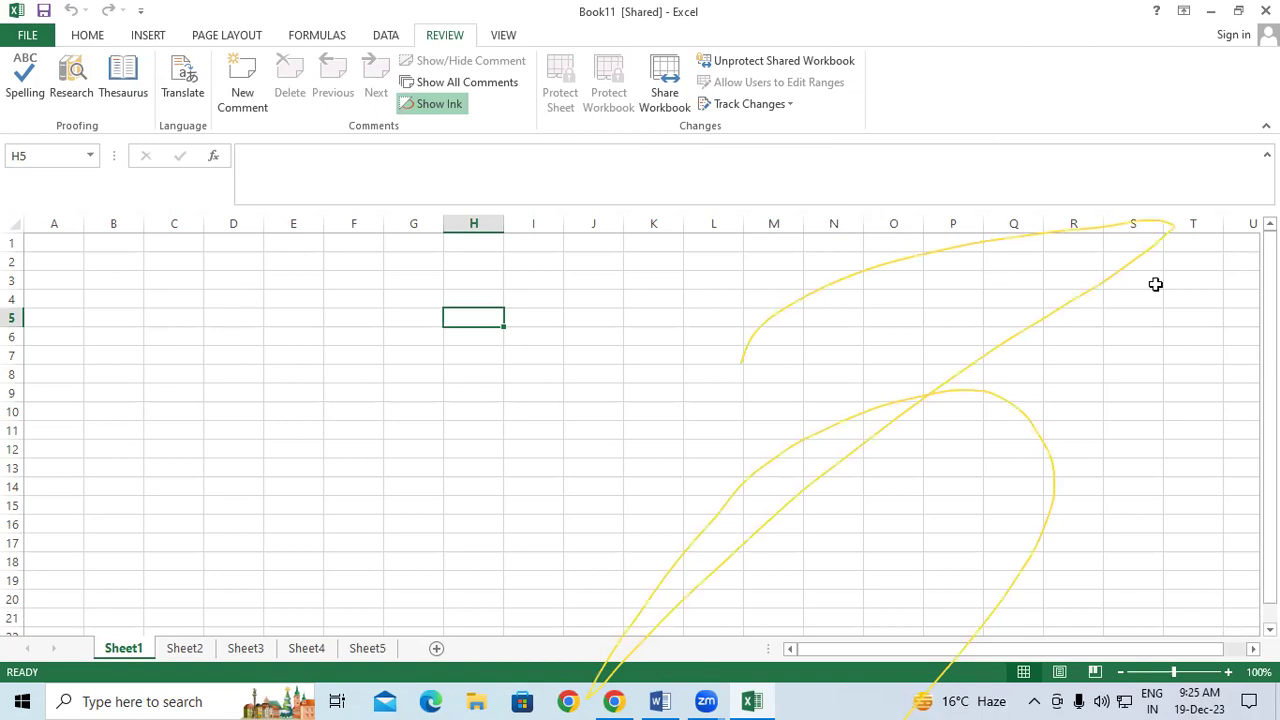
click(730, 278)
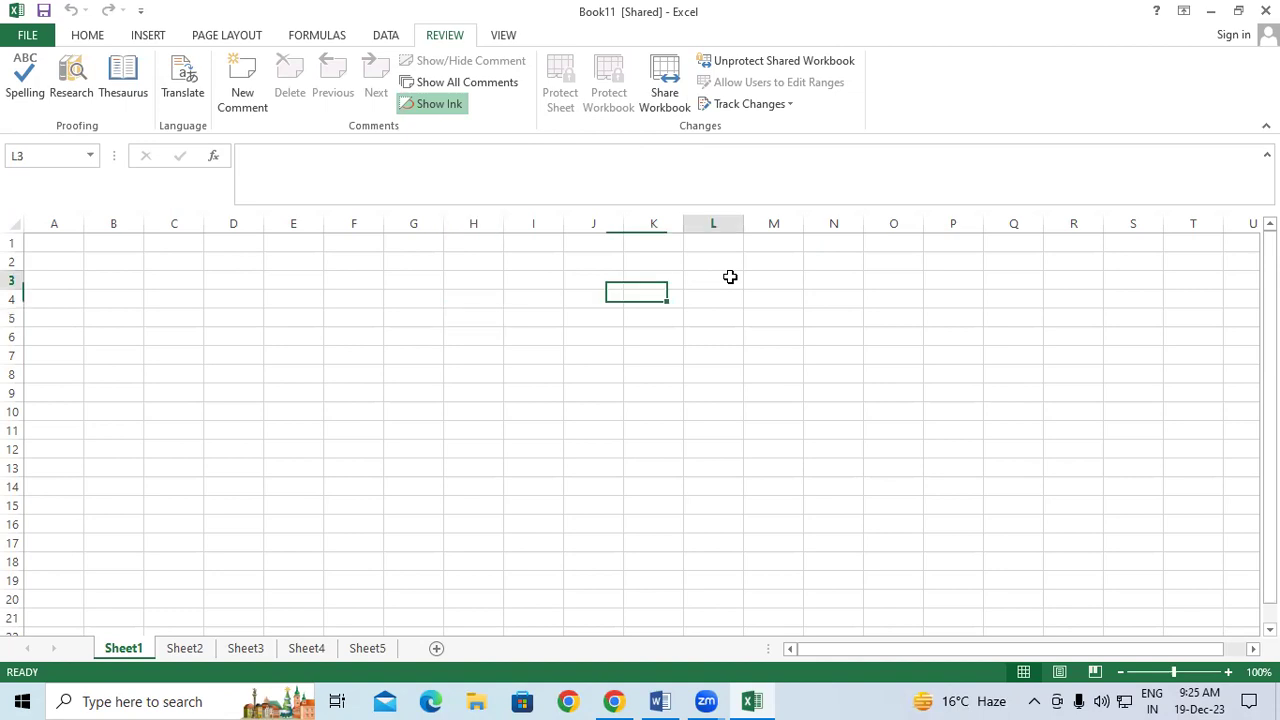
click(240, 394)
click(800, 372)
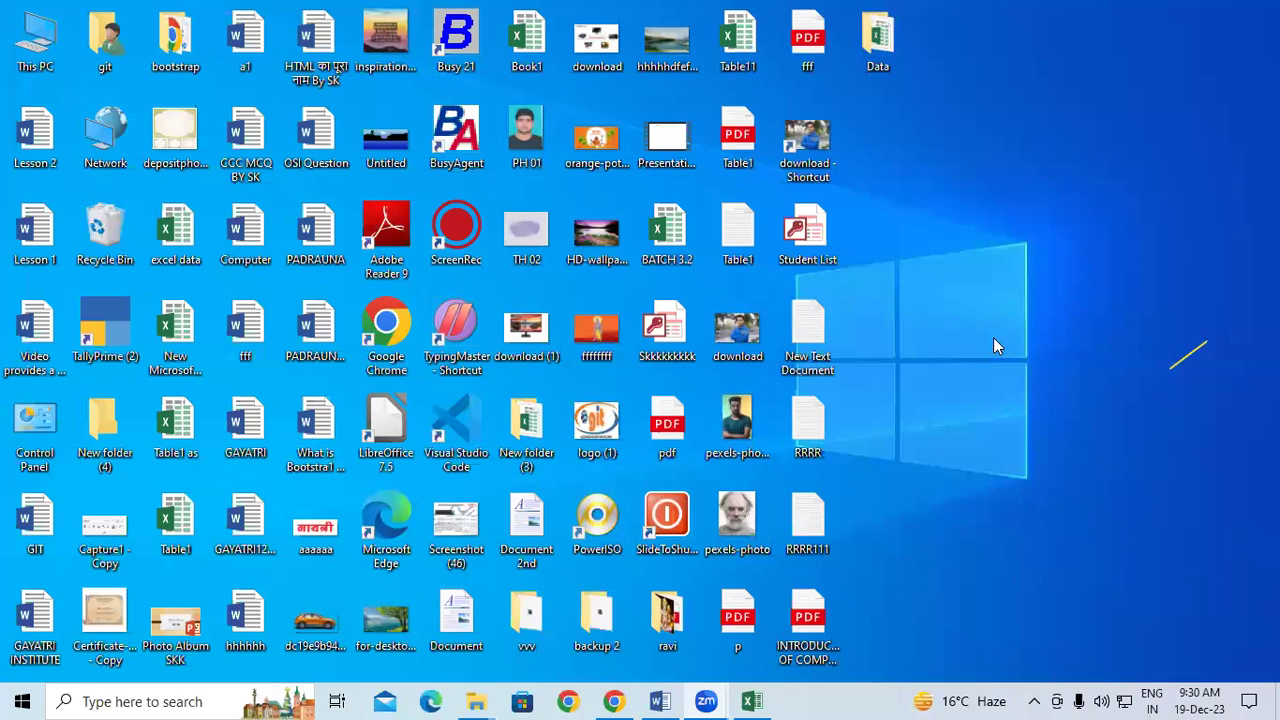
Step: Refresh the desktop and switch back to the Book11 workbook in Excel
right_click(1021, 219)
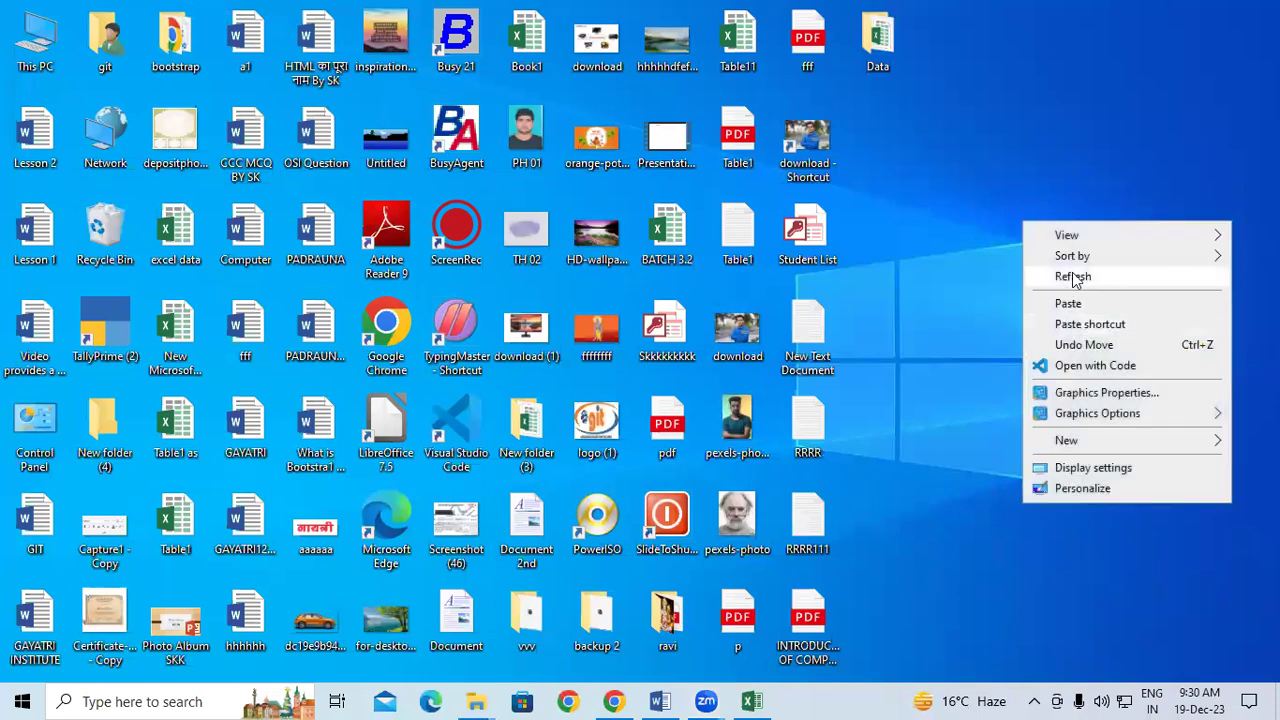
click(1073, 277)
right_click(1072, 275)
click(1107, 338)
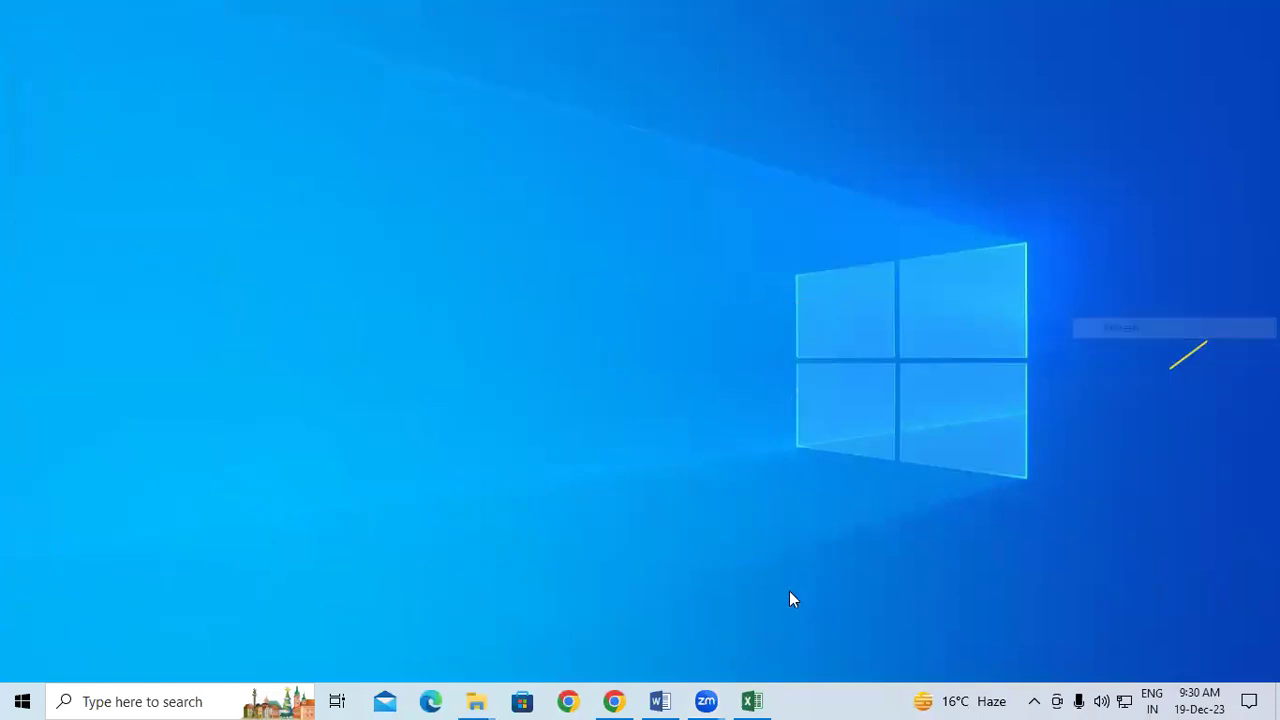
click(755, 700)
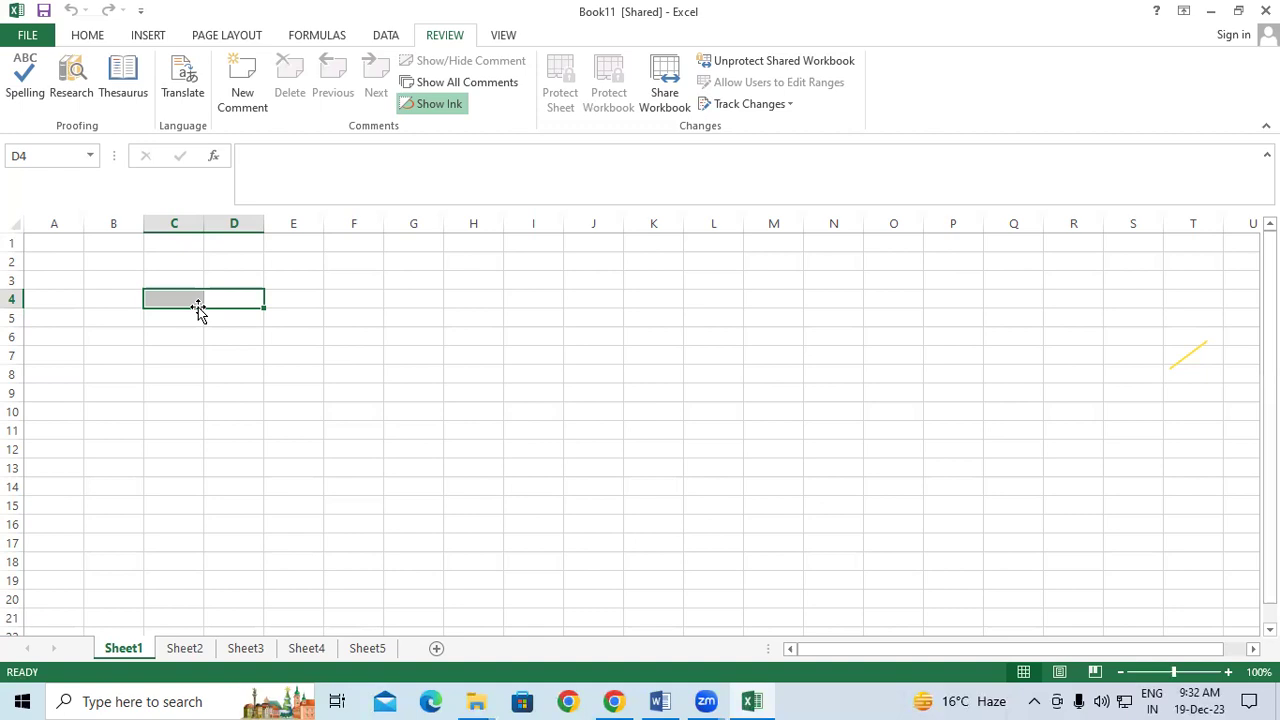
Step: Enter fgggf in cell F10 and ghghh in cell F11 of Sheet1
click(354, 413)
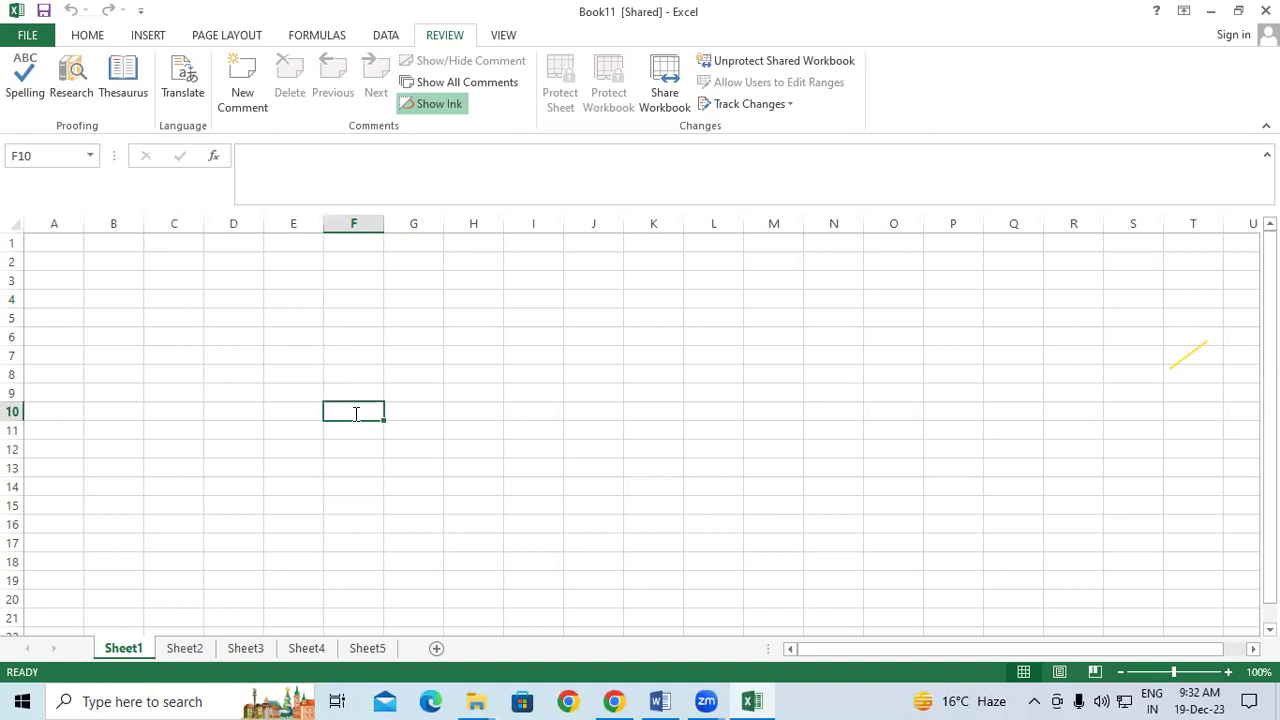
text(fggf)
key(Return)
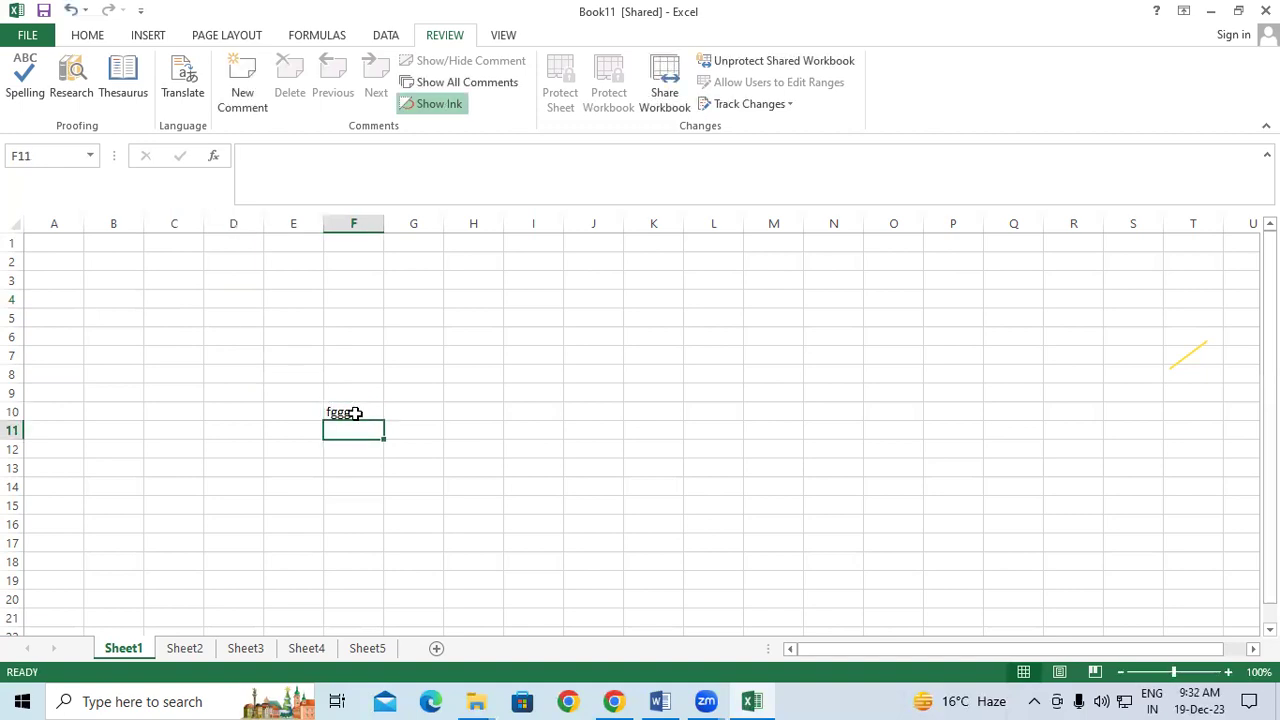
text(ghghh)
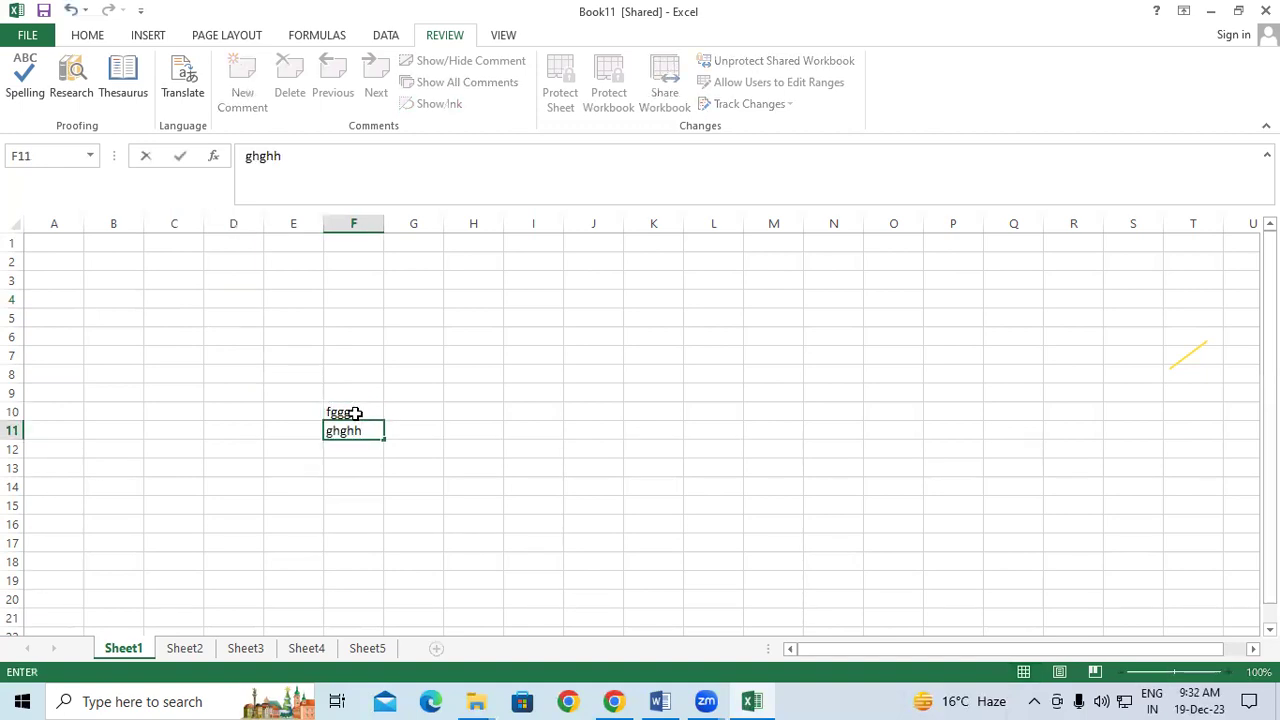
key(Return)
click(424, 397)
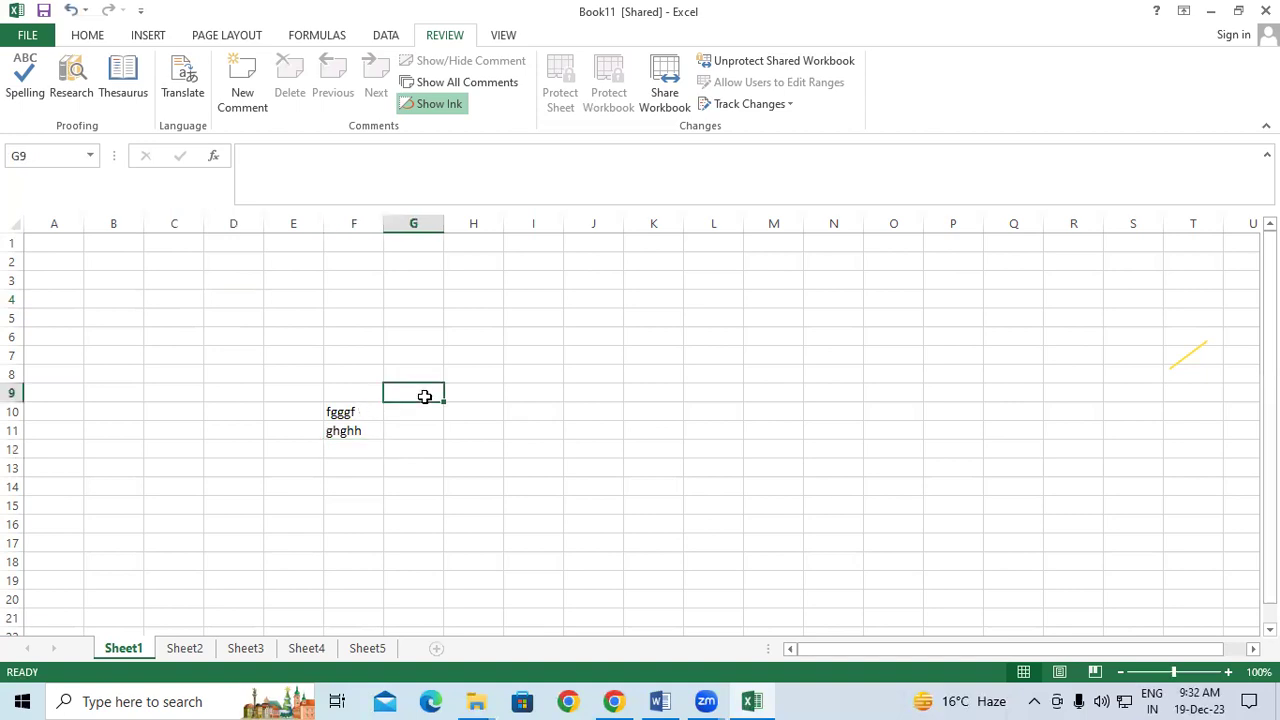
Step: View the Save As locations and the Save As dialog for Book11, leaving both without saving
click(24, 36)
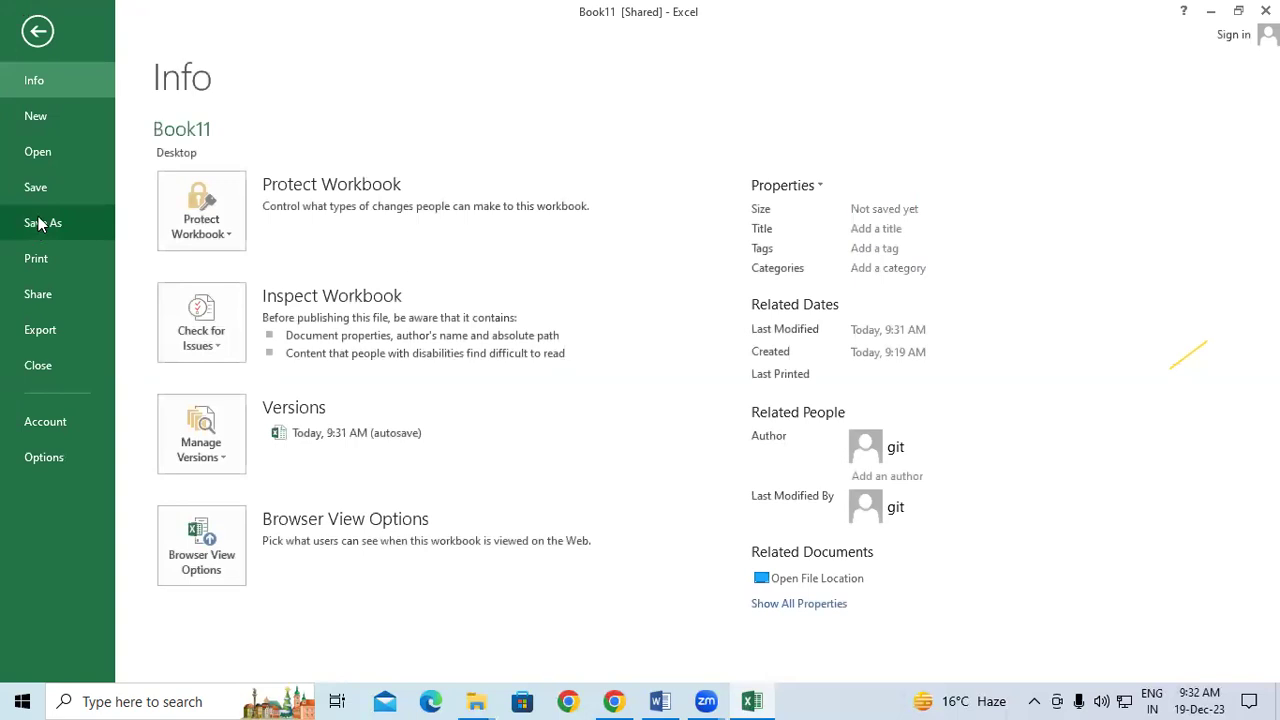
click(40, 224)
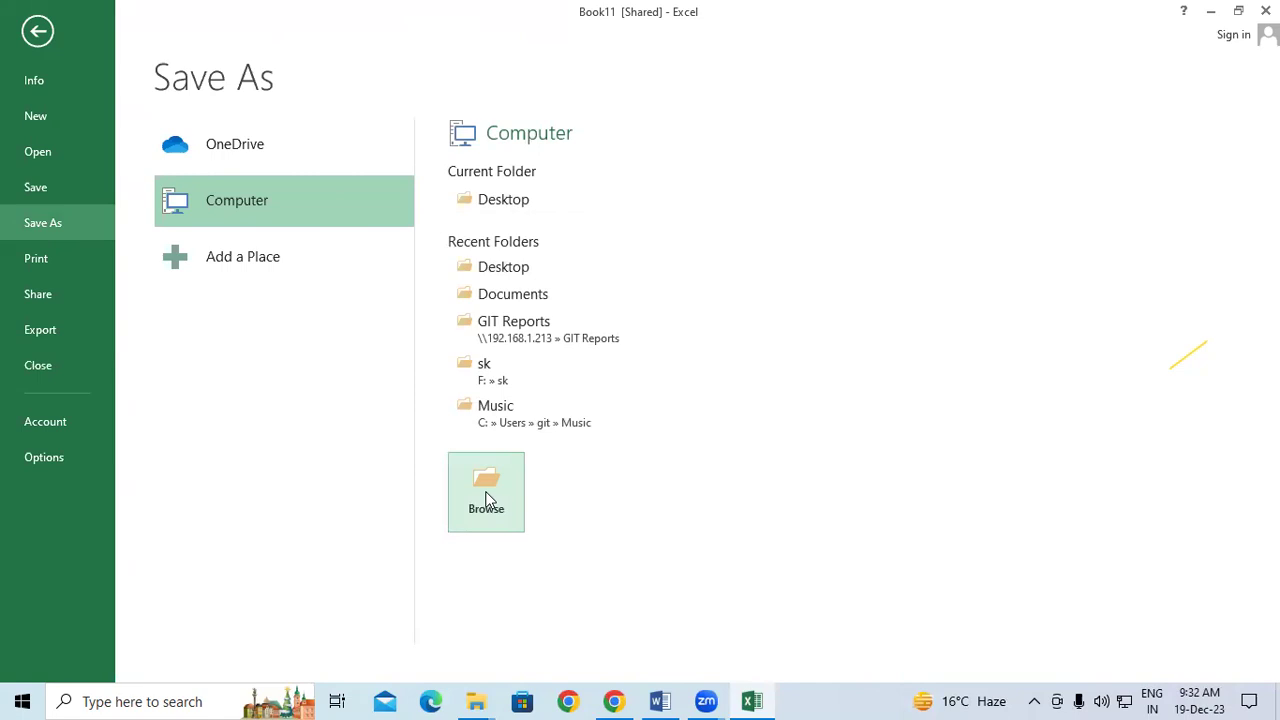
click(37, 31)
click(540, 400)
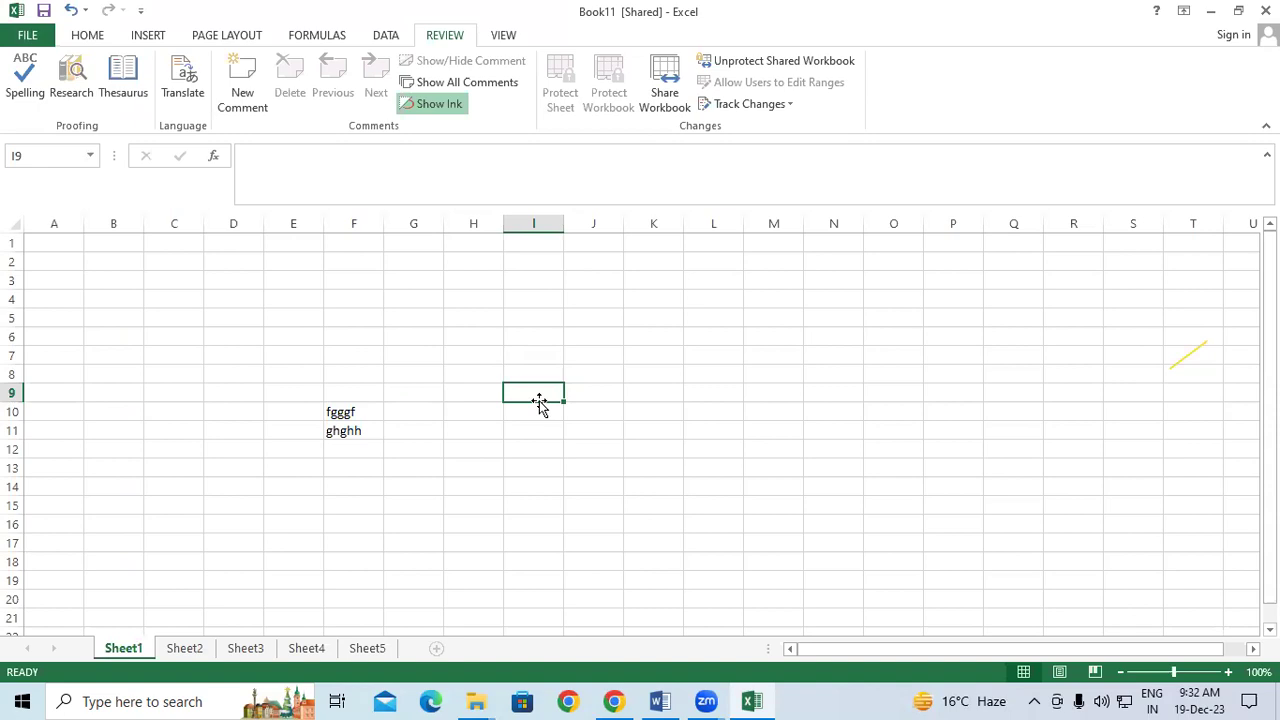
key(F12)
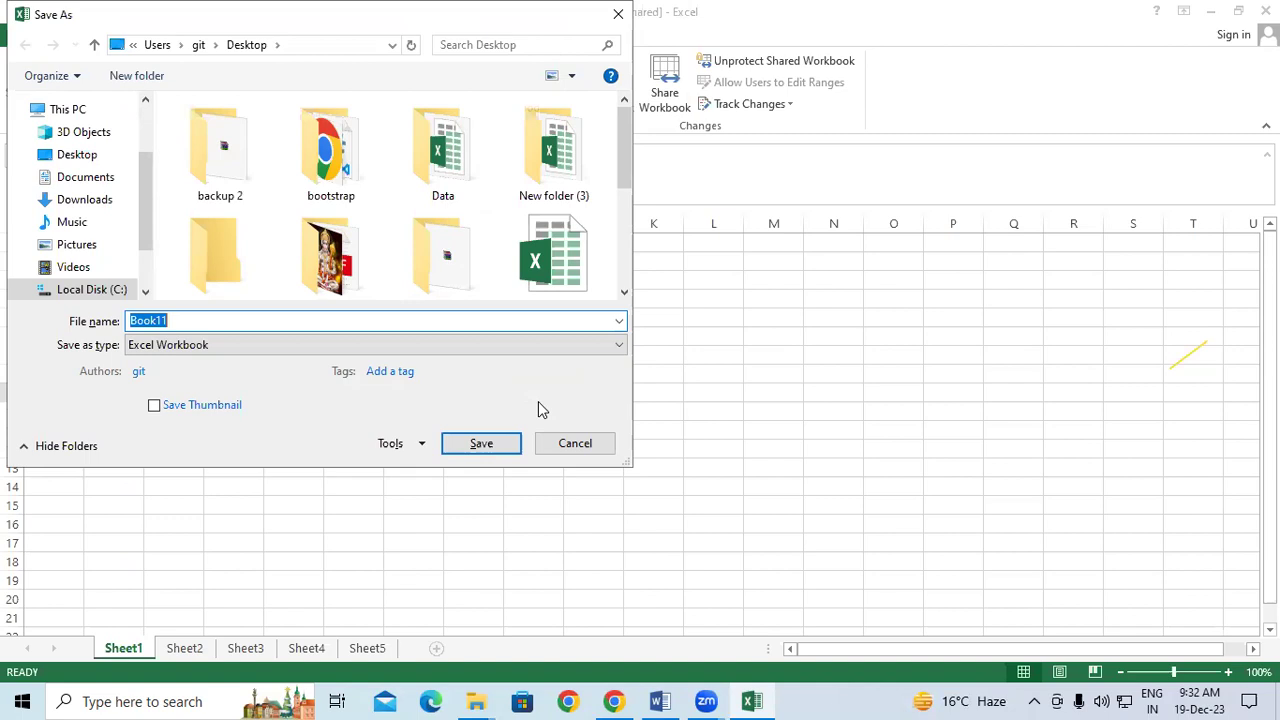
click(616, 14)
click(440, 455)
click(458, 355)
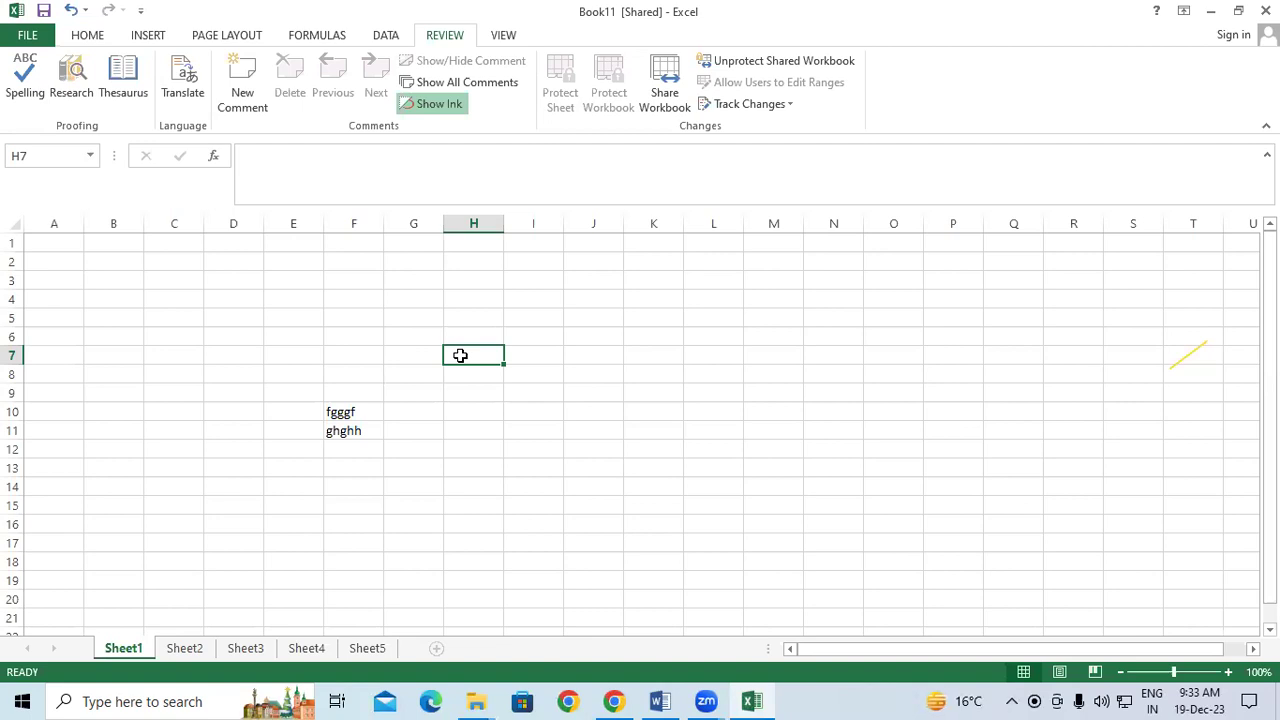
Step: Close the Book11 workbook without saving its changes
key(ctrl+w)
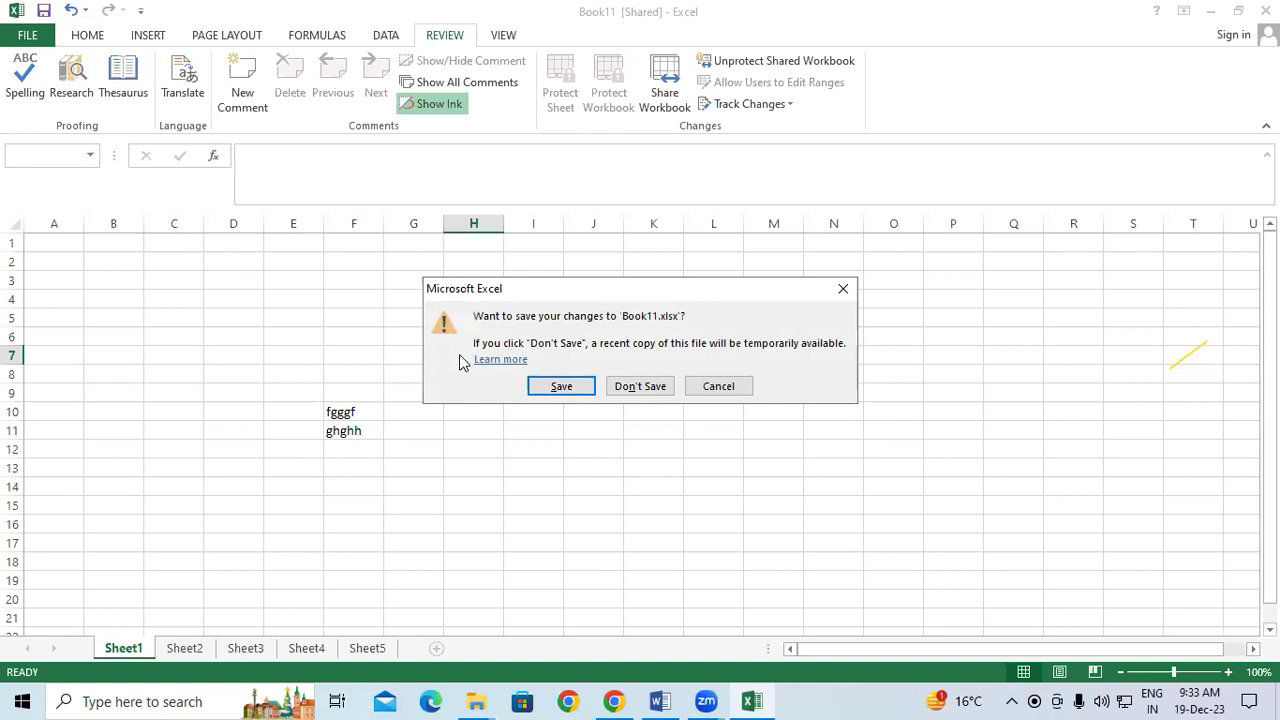
key(Tab)
key(Return)
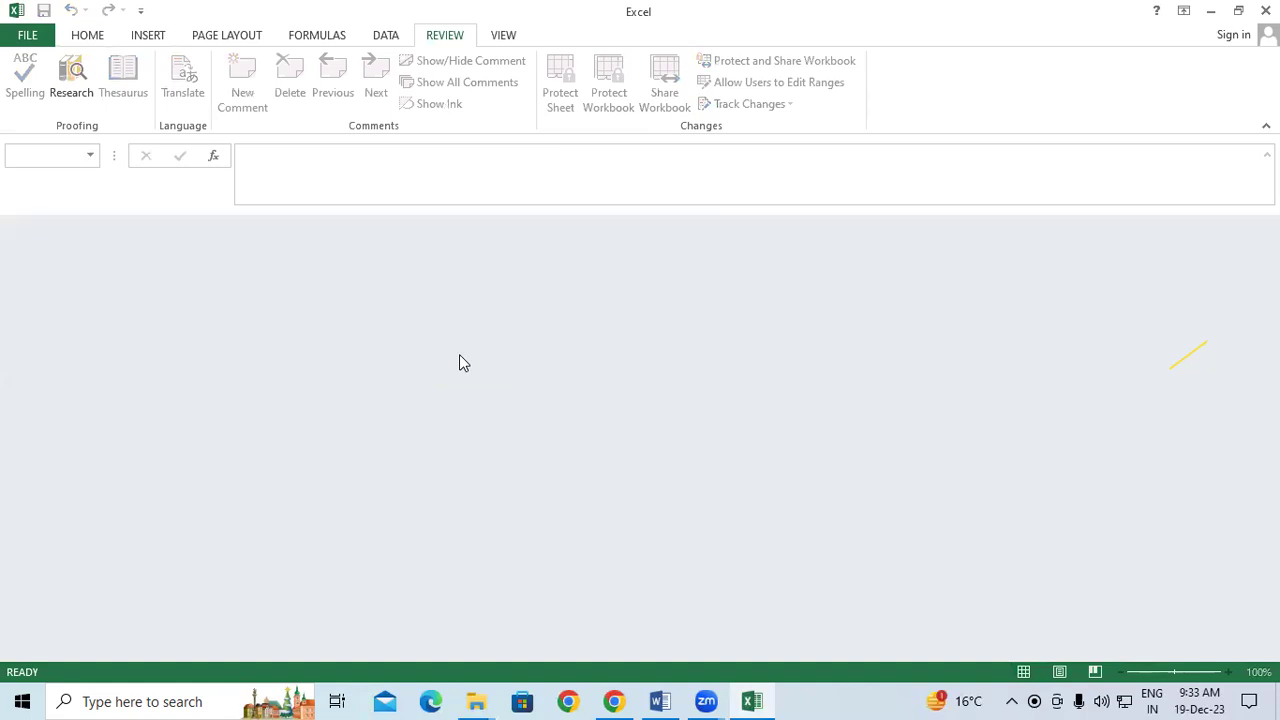
Step: Launch Excel with the Run command excel and create a blank workbook
key(super+r)
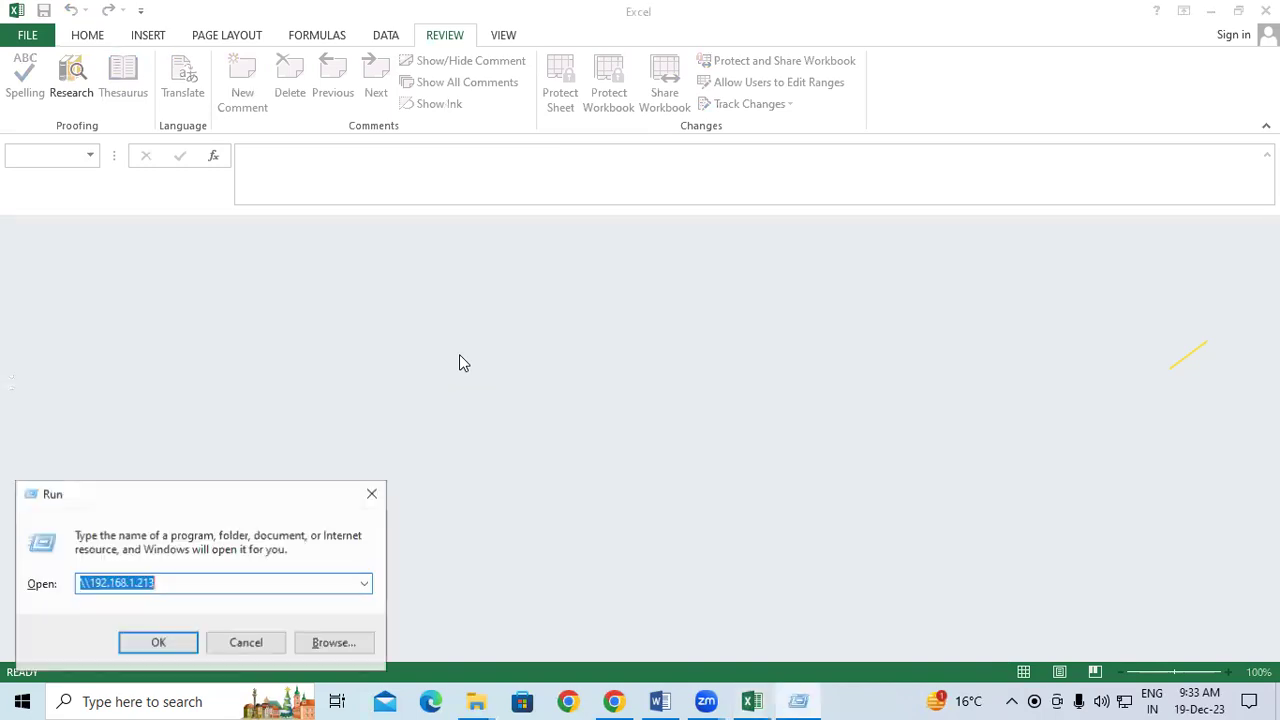
text(e)
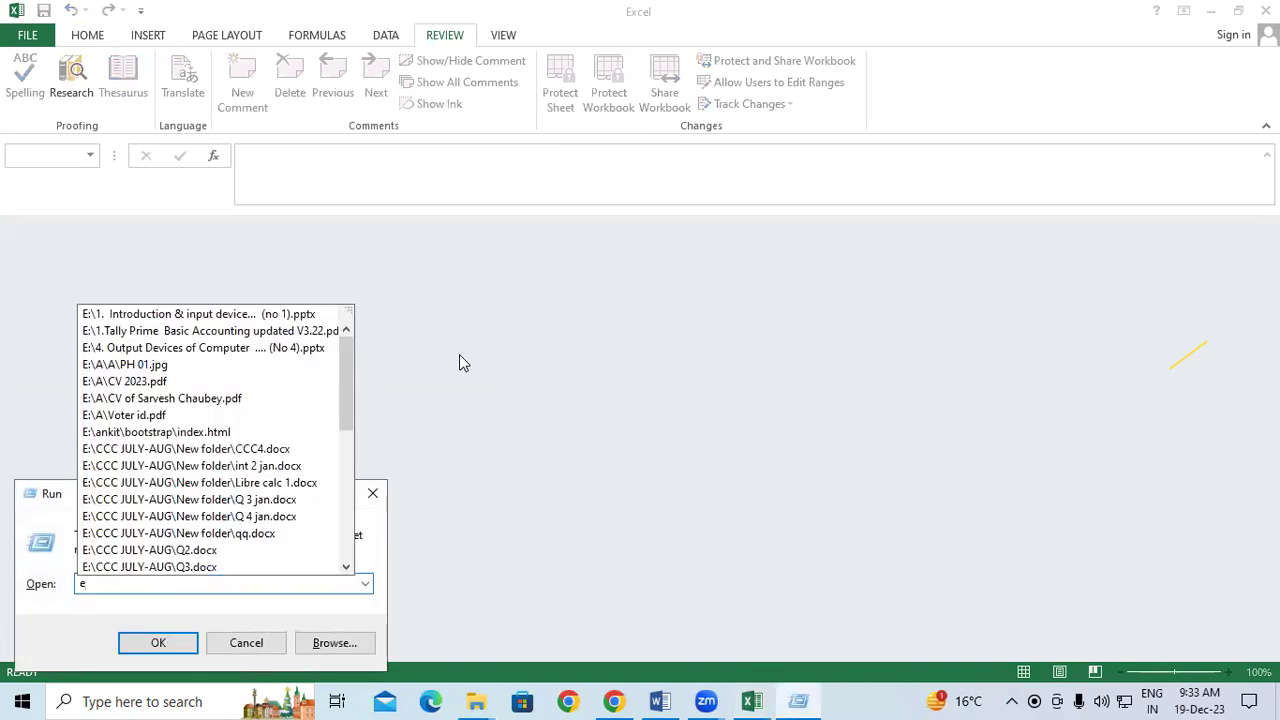
text(xcel)
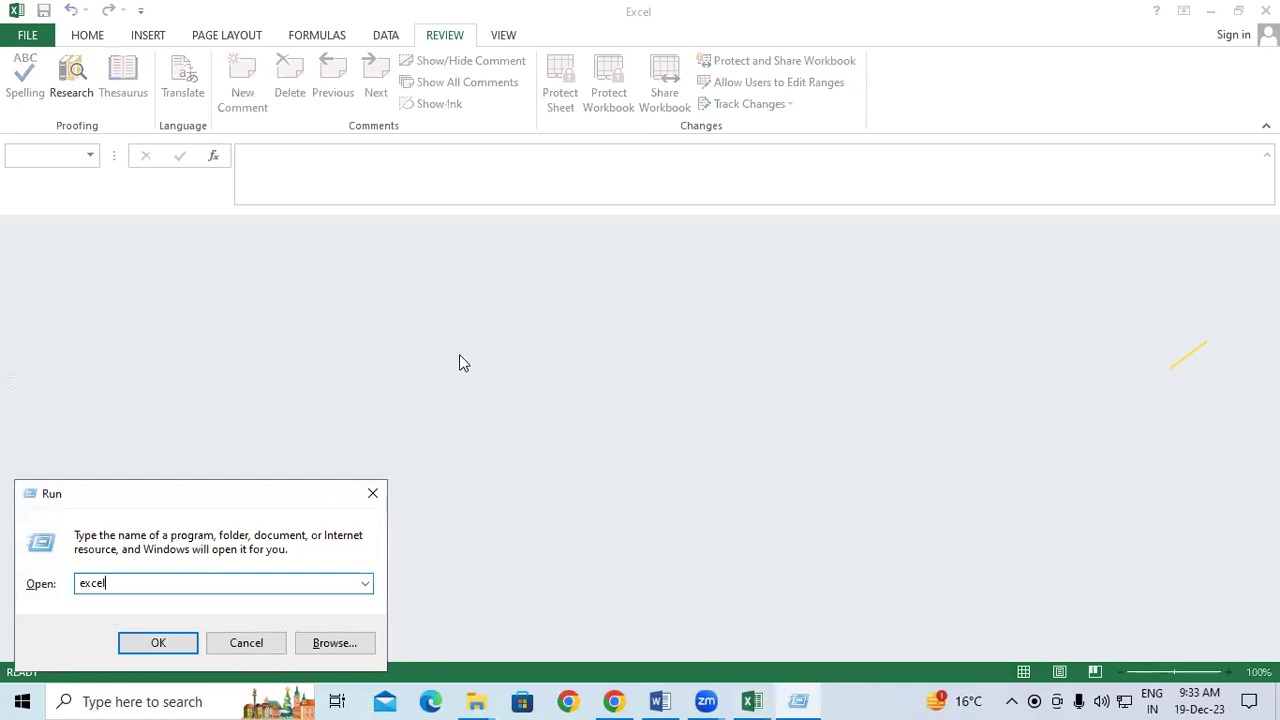
key(Return)
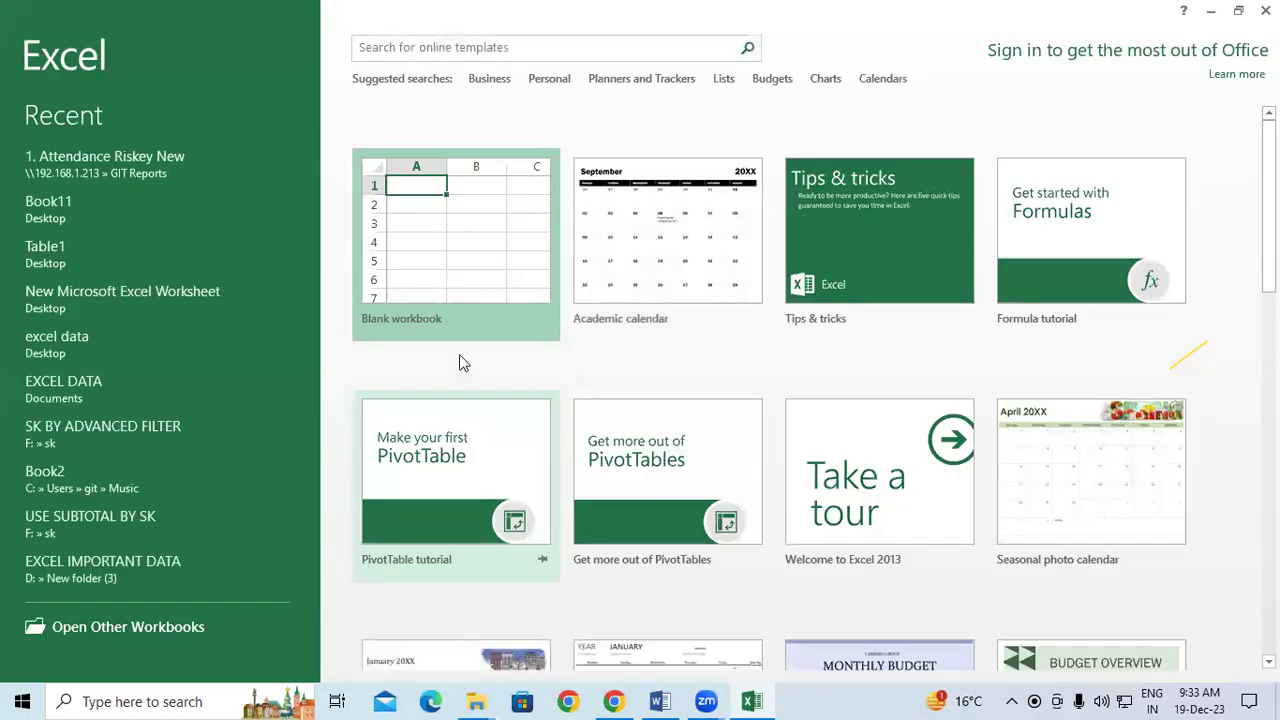
click(480, 253)
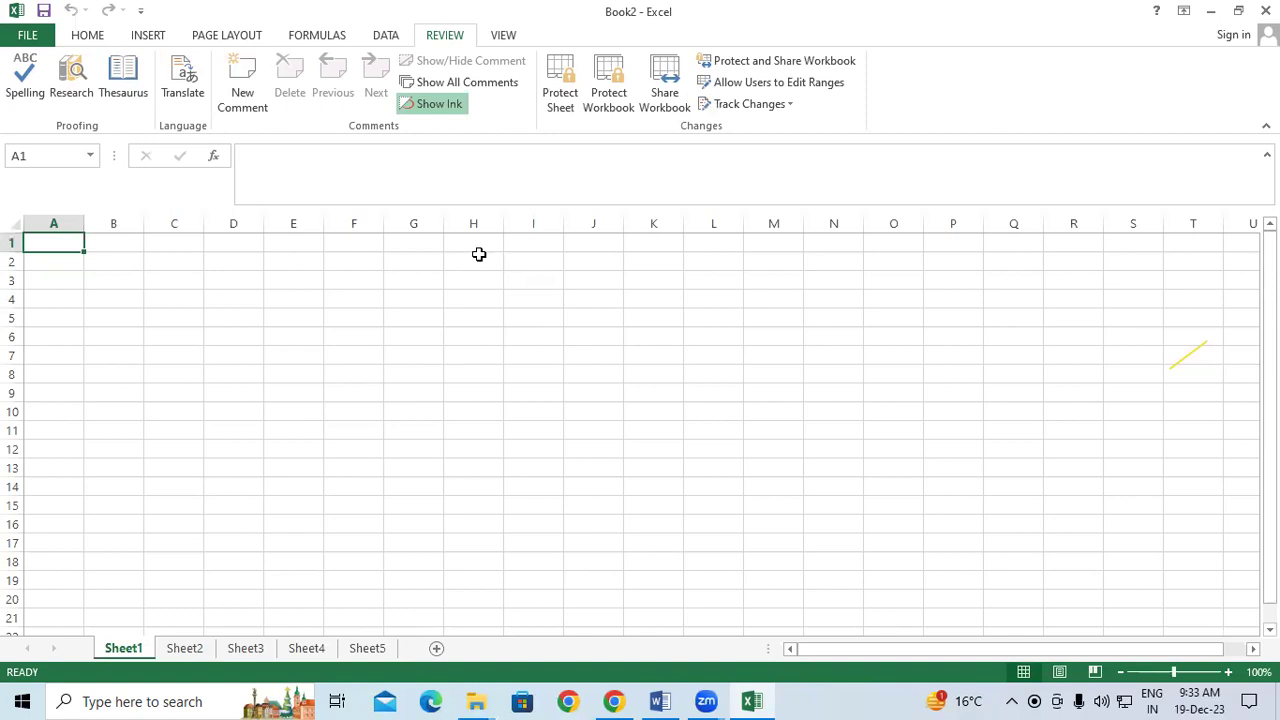
Step: Close Excel and relaunch it from the Run dialog with a new blank workbook
key(alt)
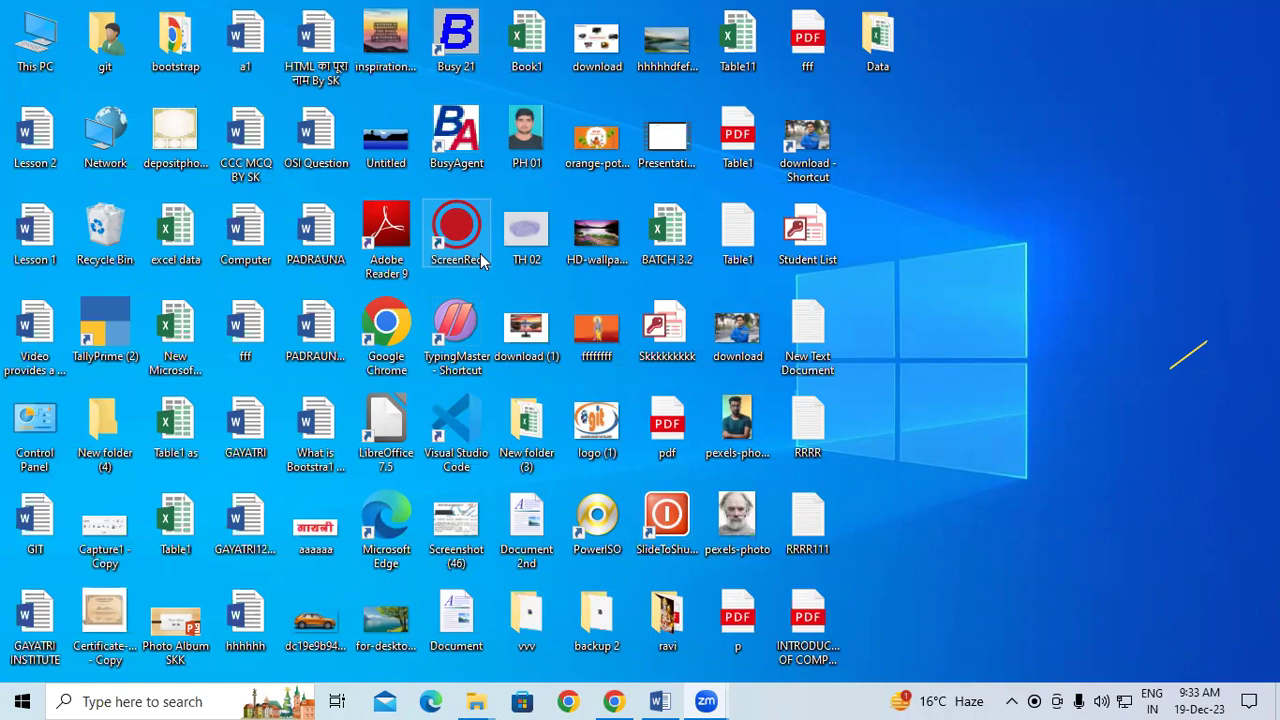
key(super+r)
key(Return)
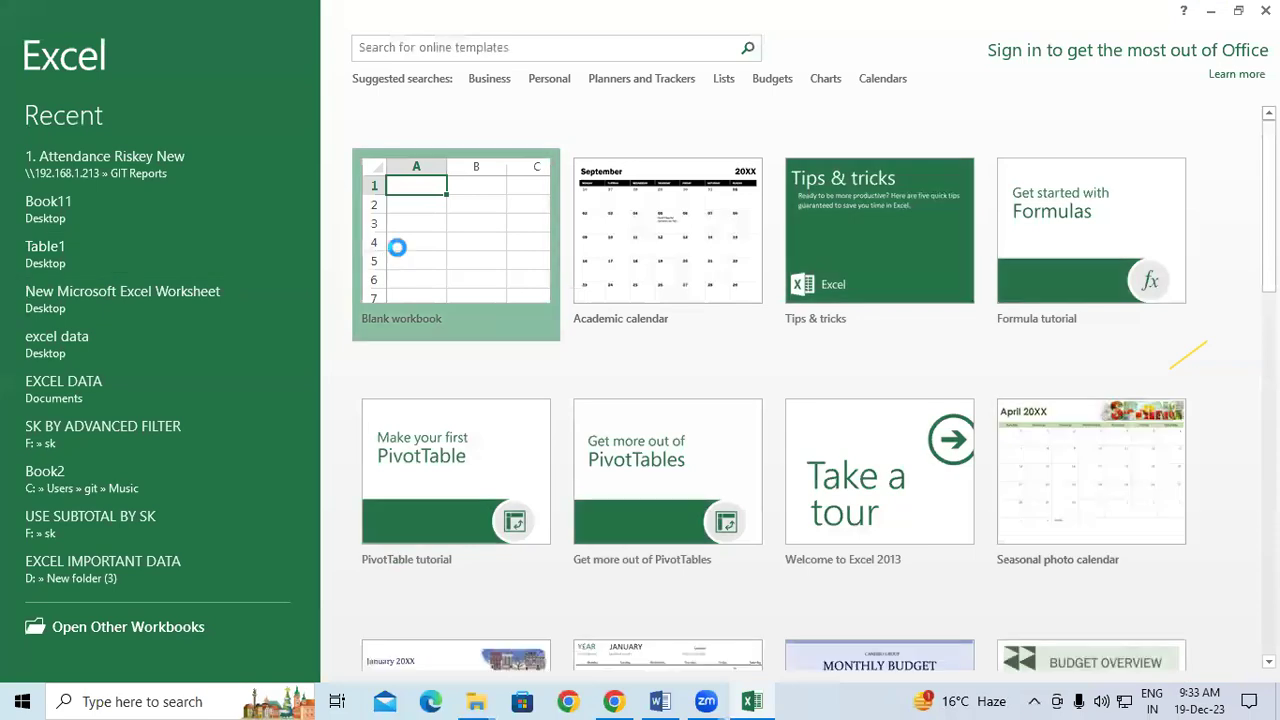
click(397, 247)
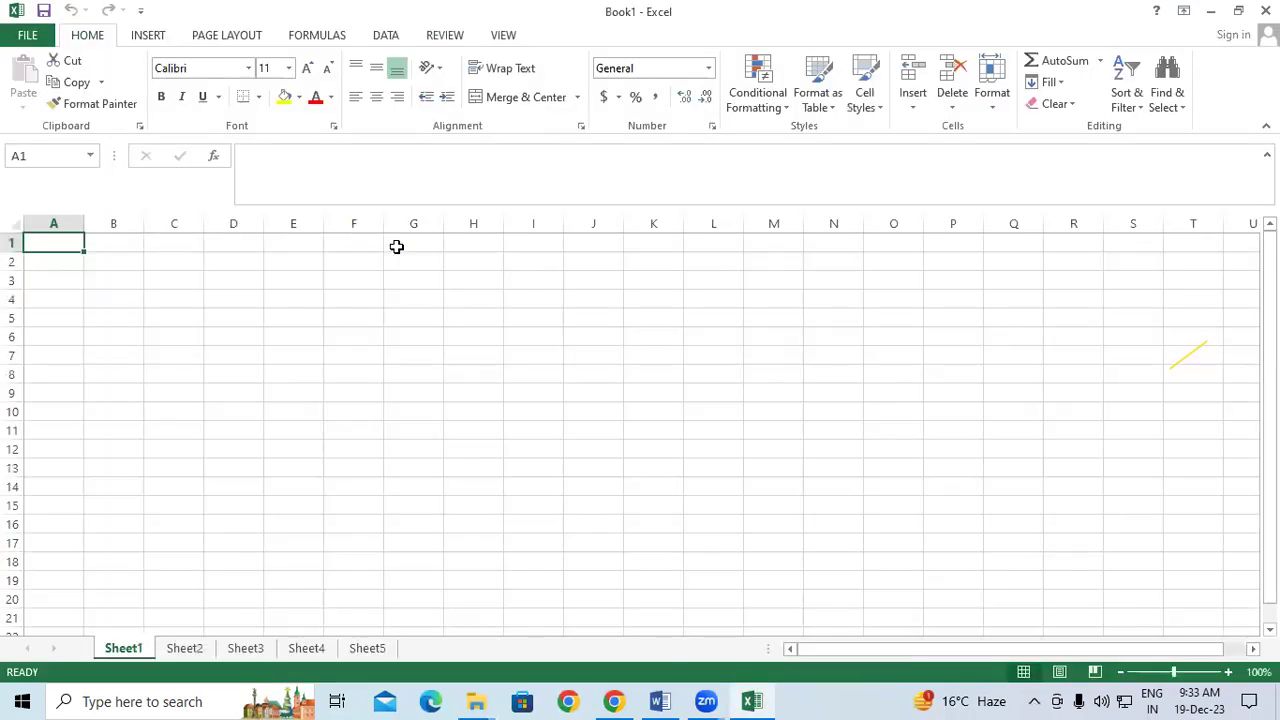
click(265, 317)
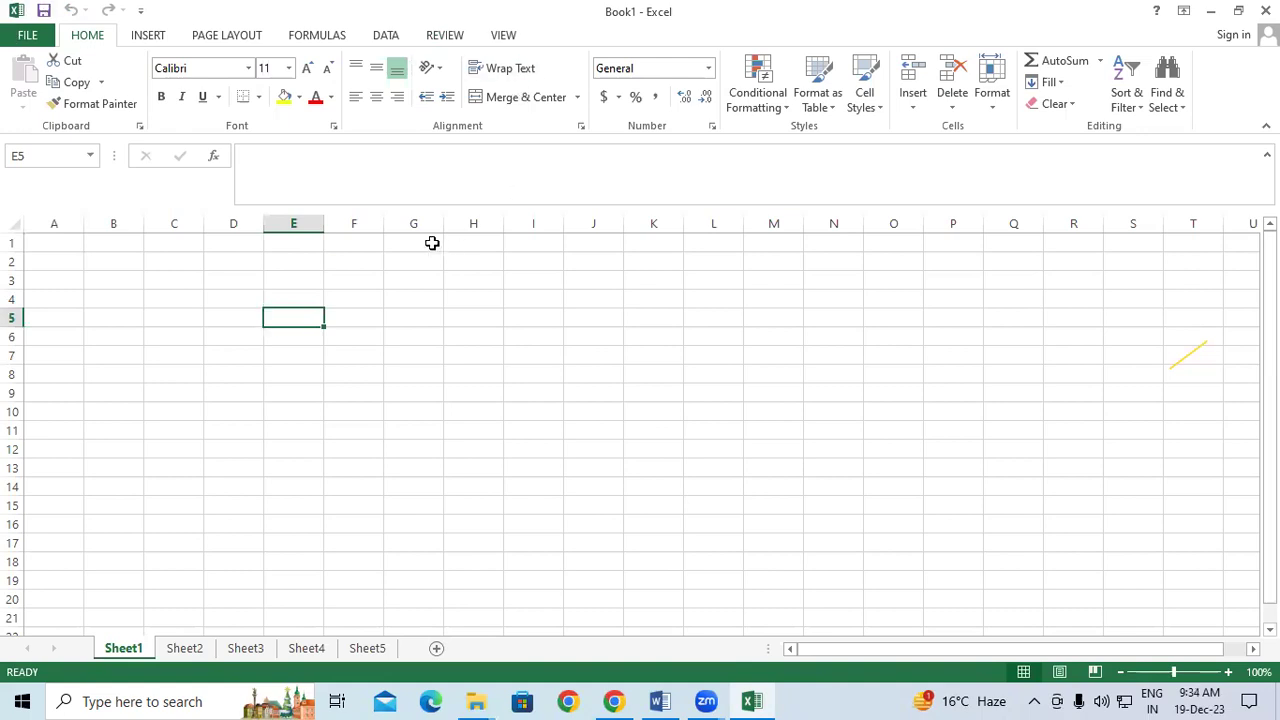
click(477, 322)
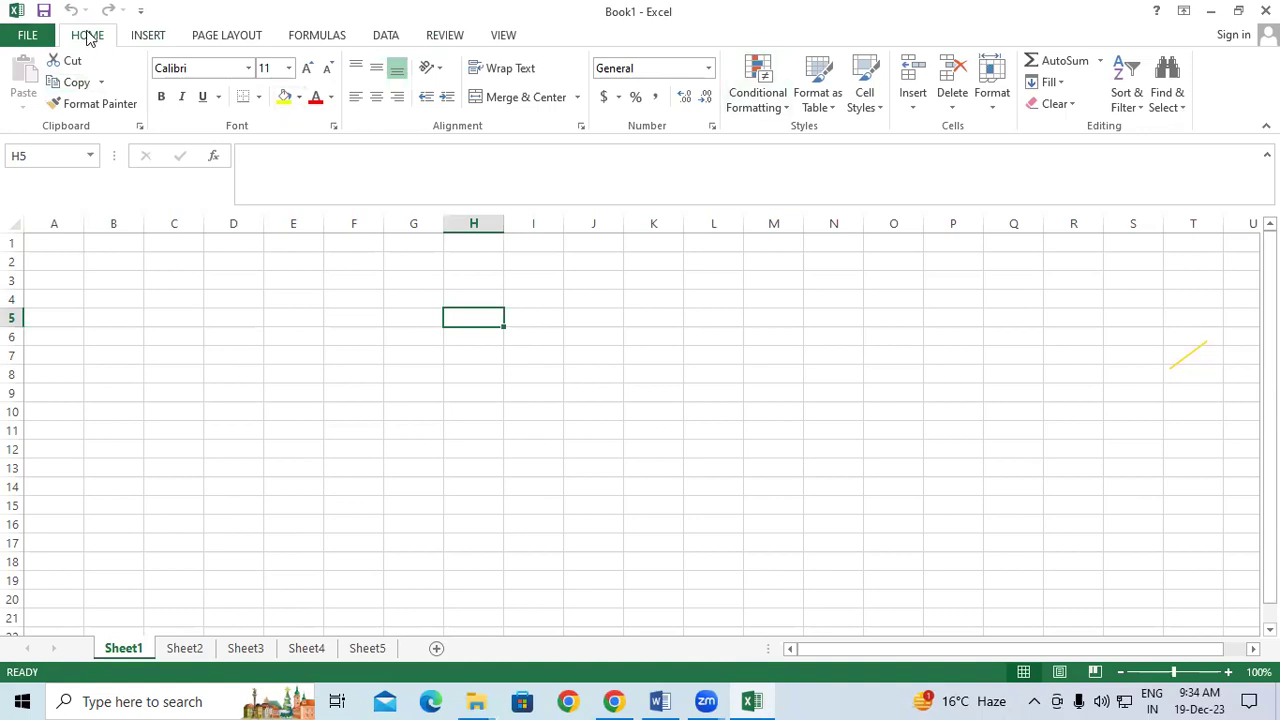
click(310, 352)
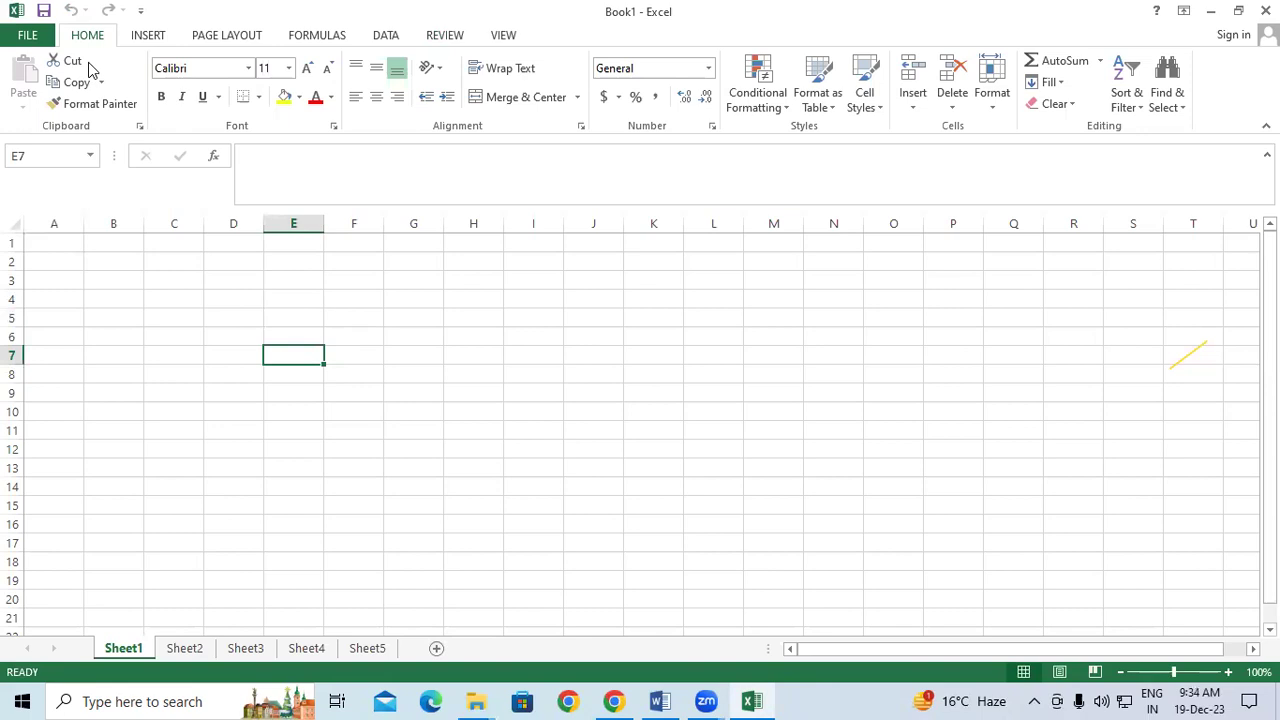
click(494, 292)
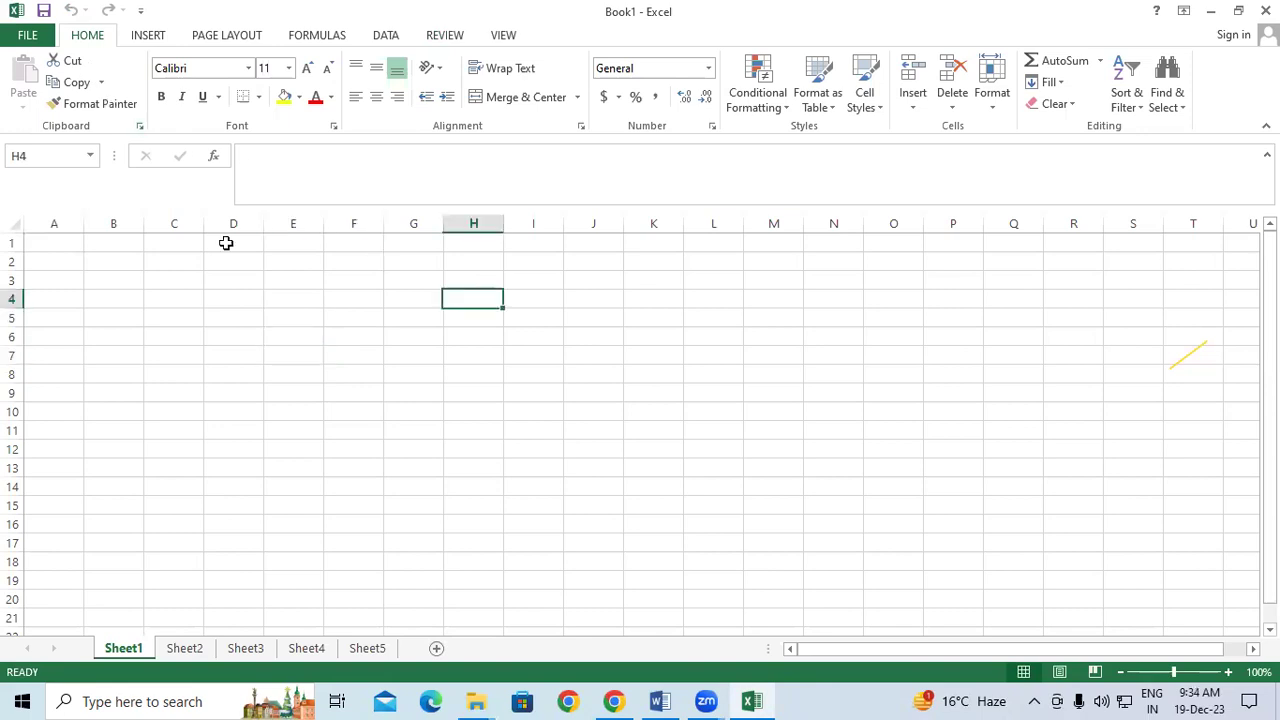
click(631, 317)
drag(200, 334, 240, 338)
click(283, 345)
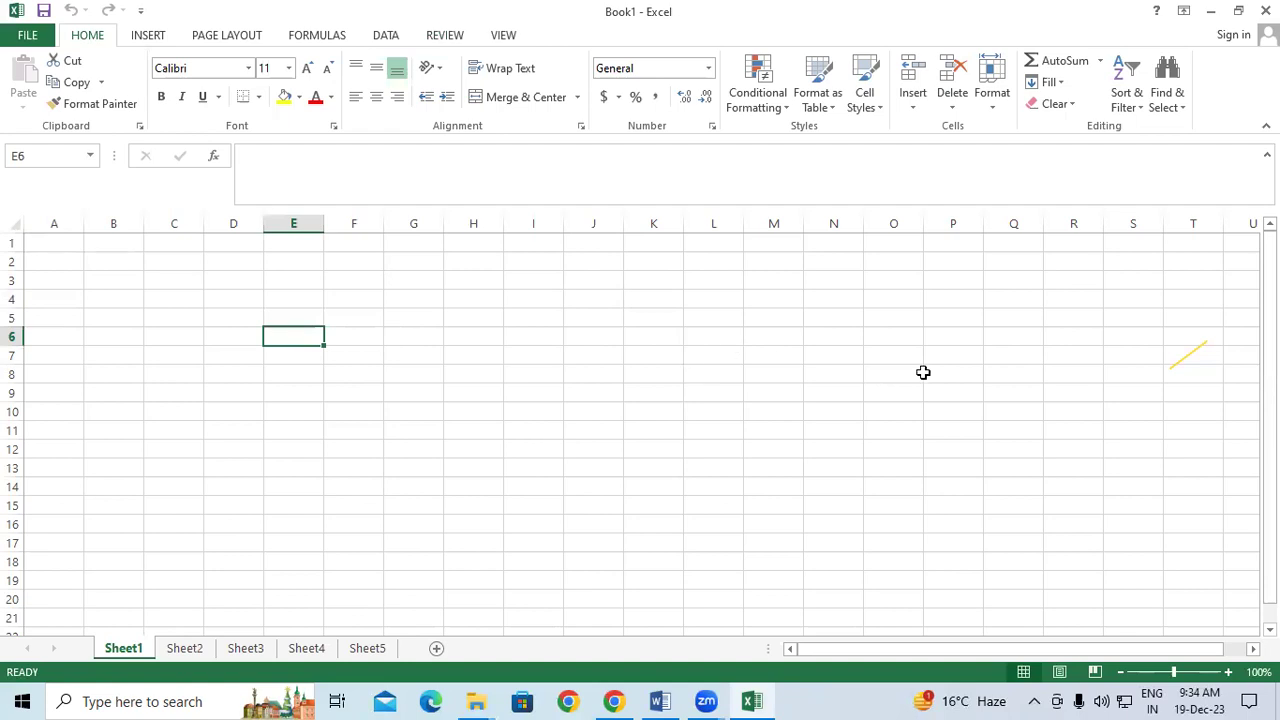
Step: Collapse the ribbon and temporarily show the Home and Insert commands, returning to the sheet each time
key(ctrl+F1)
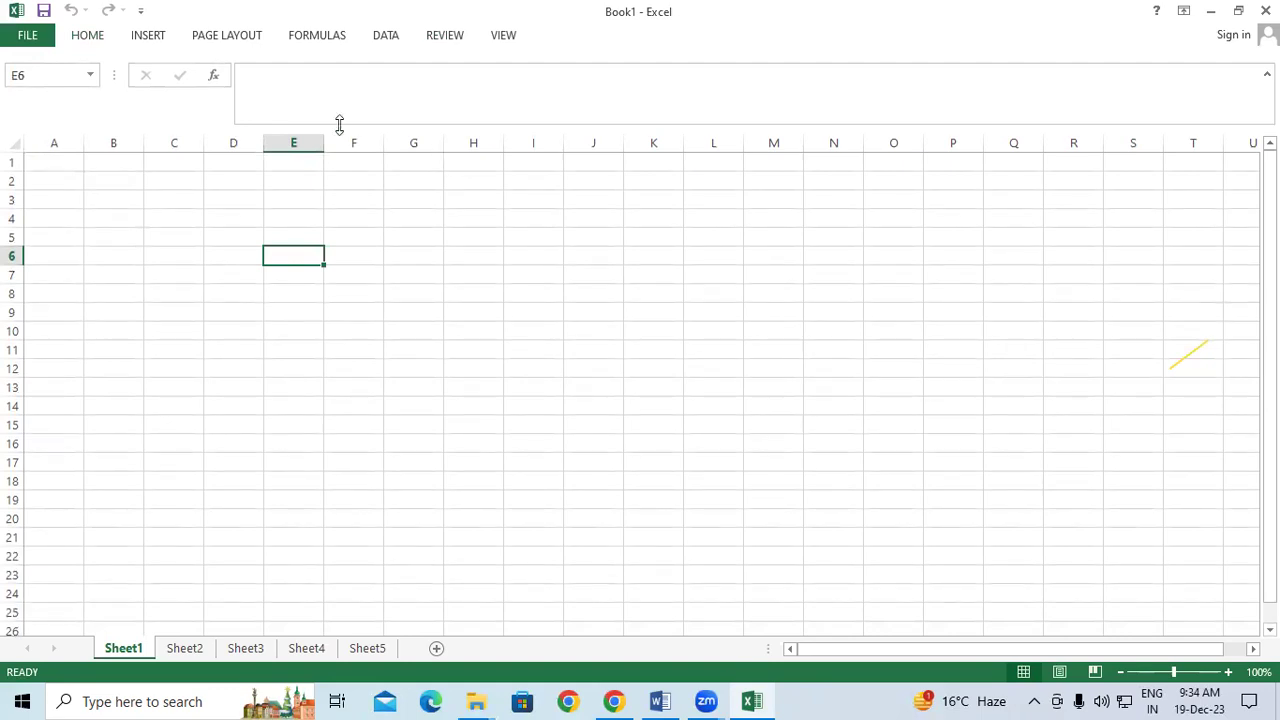
click(87, 35)
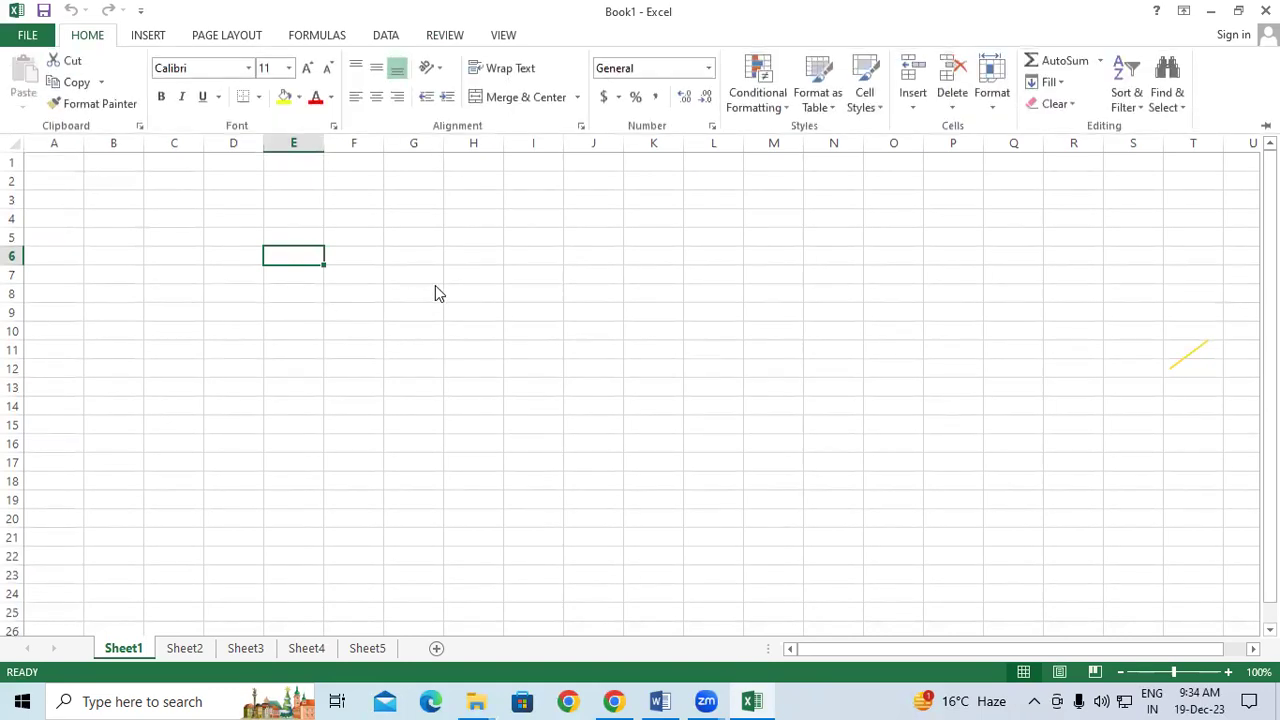
click(376, 266)
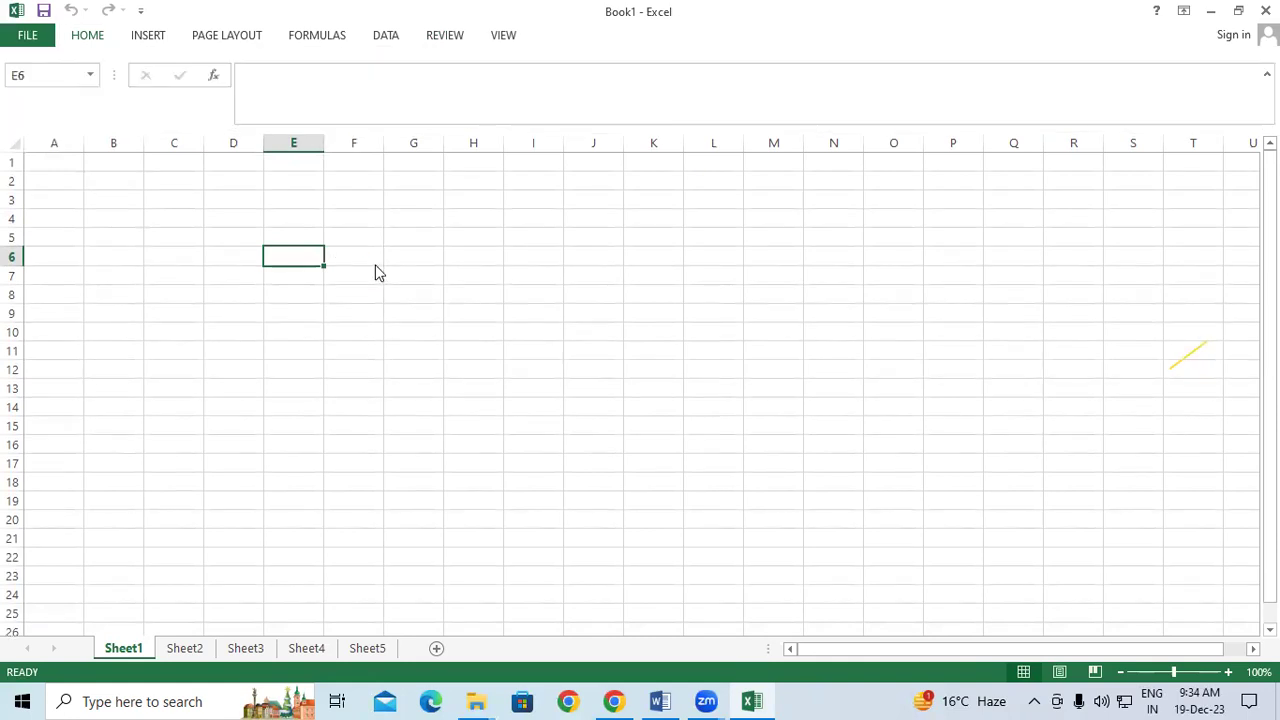
click(107, 38)
click(479, 352)
click(152, 36)
click(457, 294)
click(88, 40)
click(535, 262)
click(311, 293)
click(499, 271)
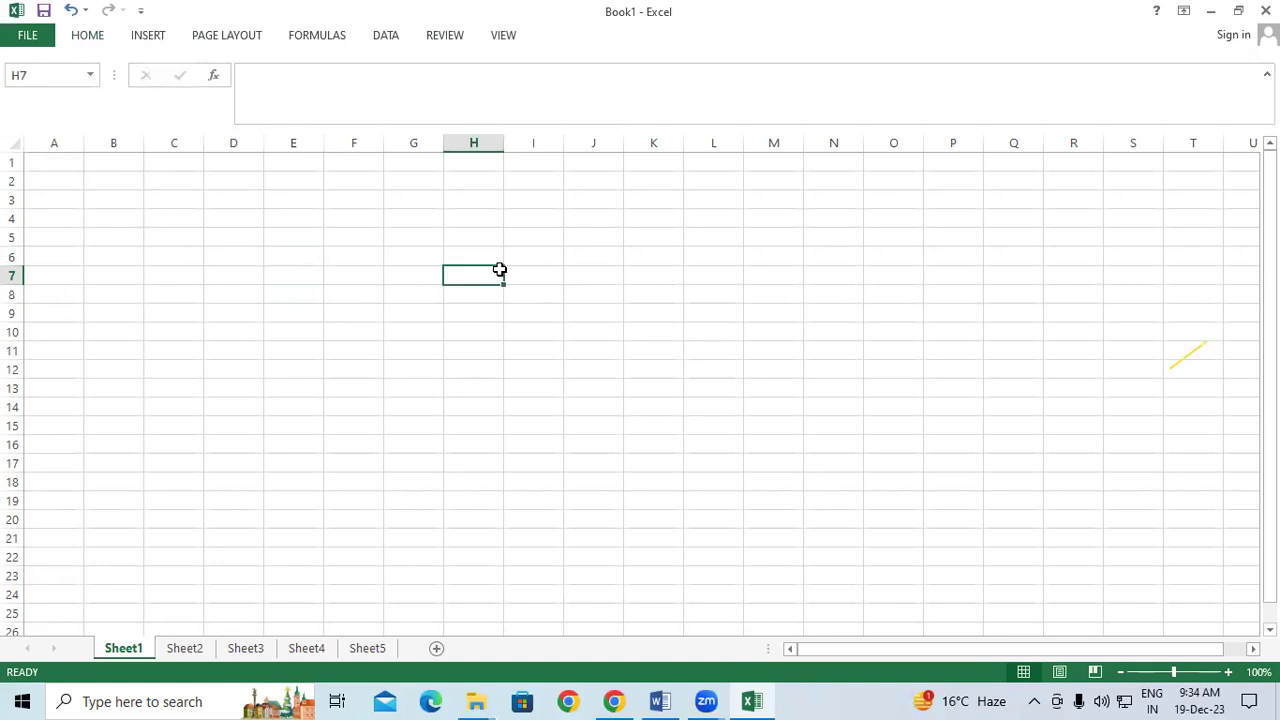
click(289, 288)
click(483, 243)
click(402, 364)
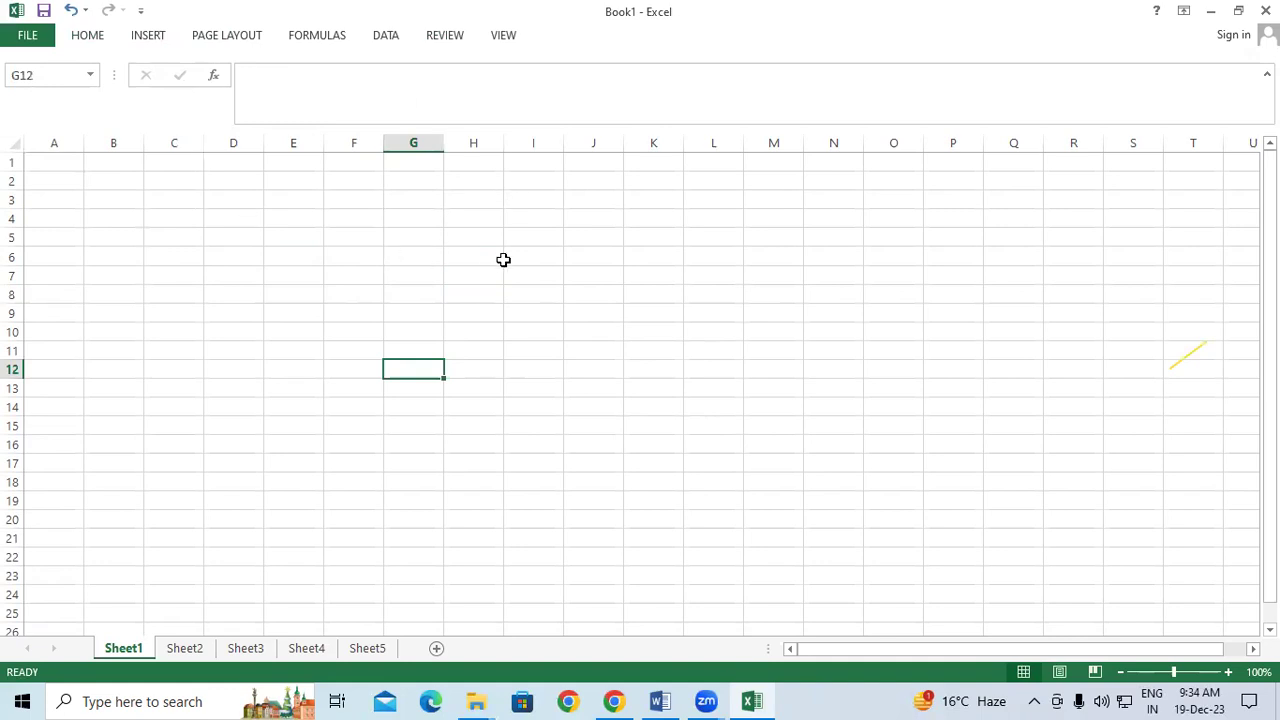
Step: Restore the full ribbon, collapse it once more and expand it again
key(ctrl+F1)
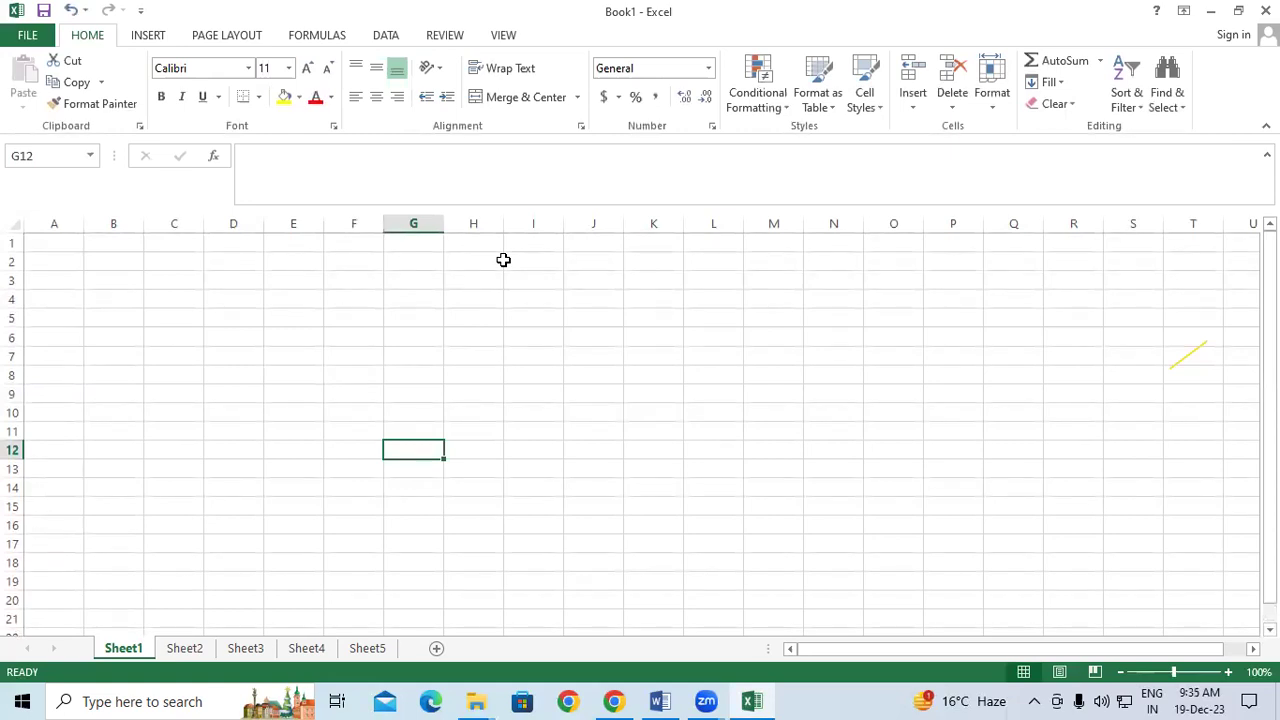
key(ctrl+F1)
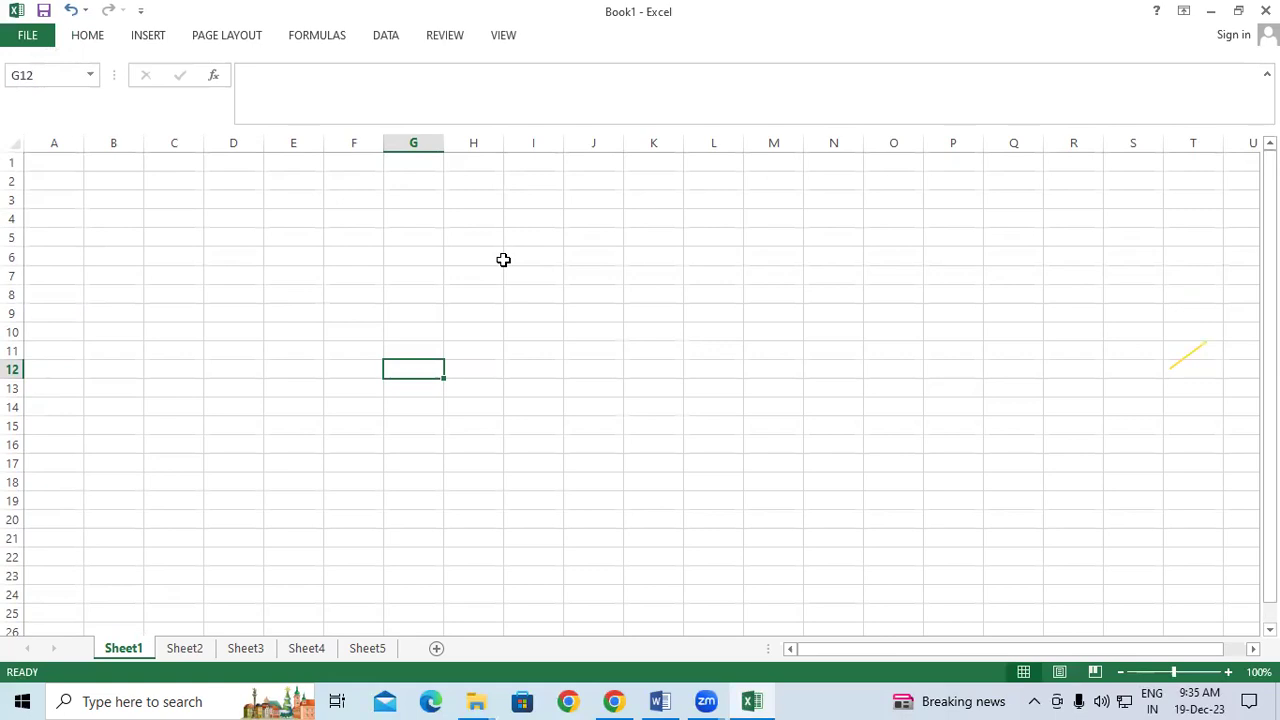
key(ctrl+F1)
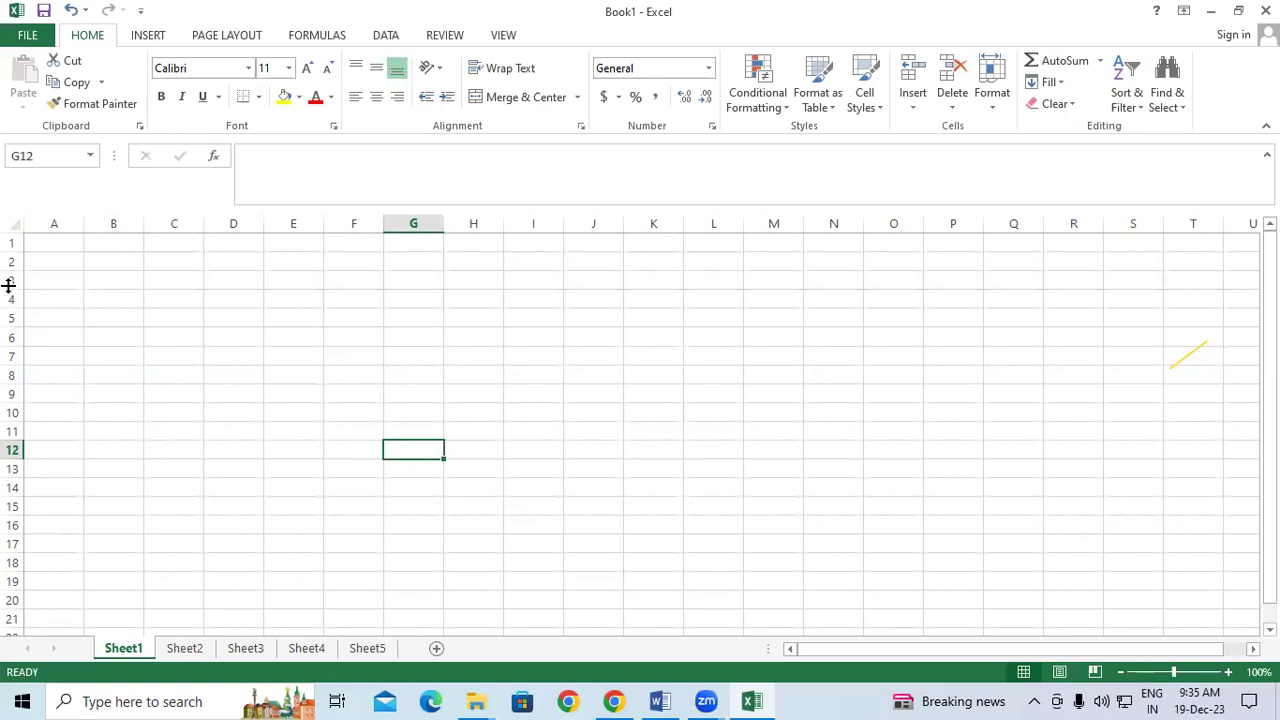
Step: Enter three different first names down column B in cells B3 to B5
click(121, 282)
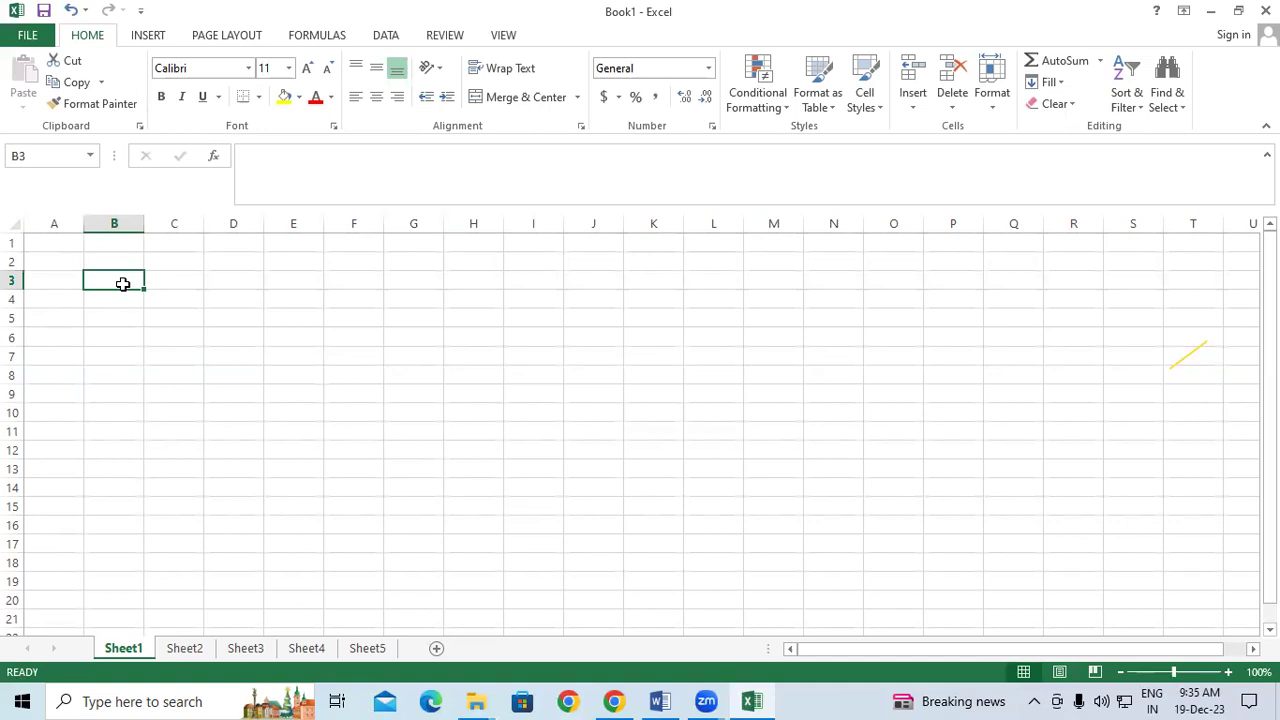
text(R)
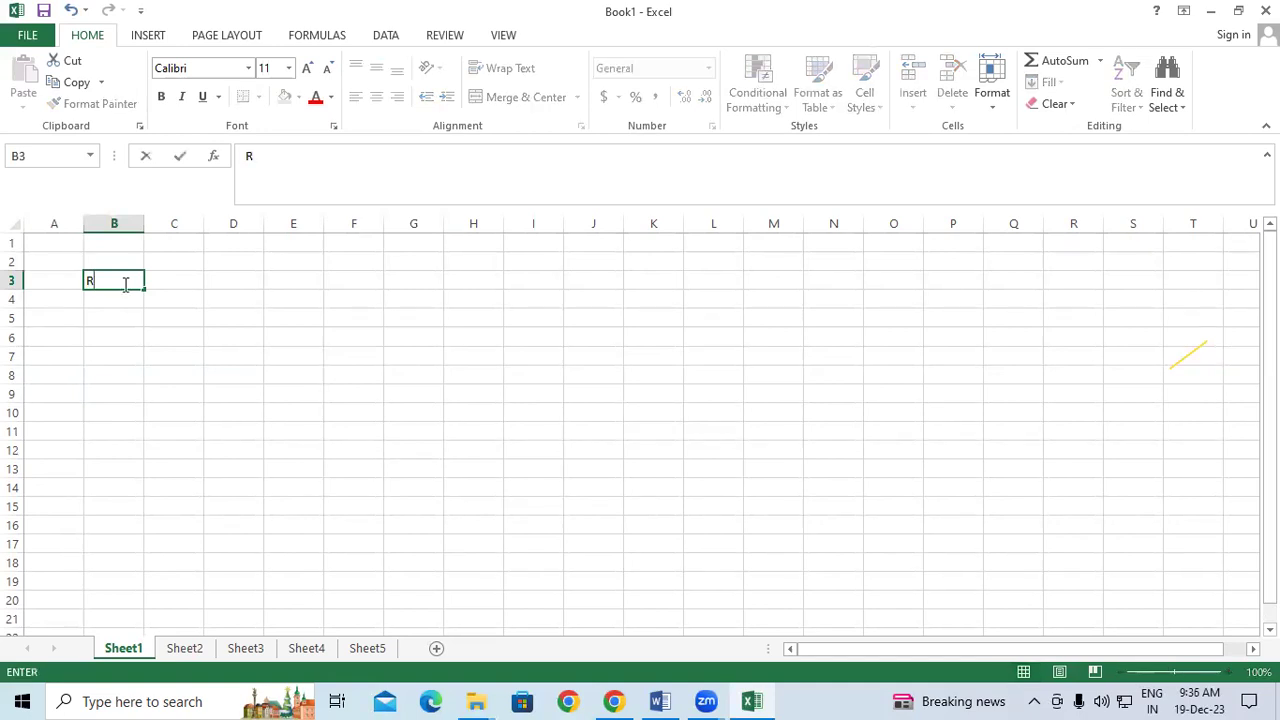
text(ahul)
key(Return)
text(Ramesh)
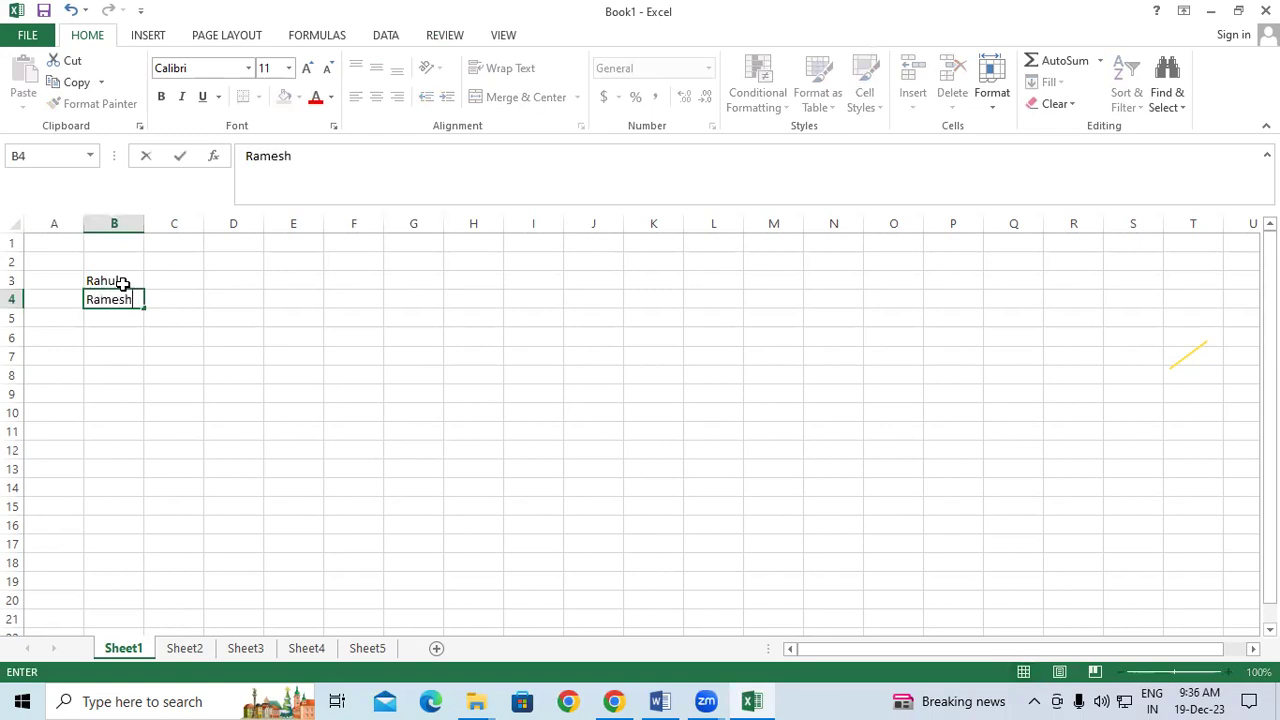
key(Return)
text(Suresh)
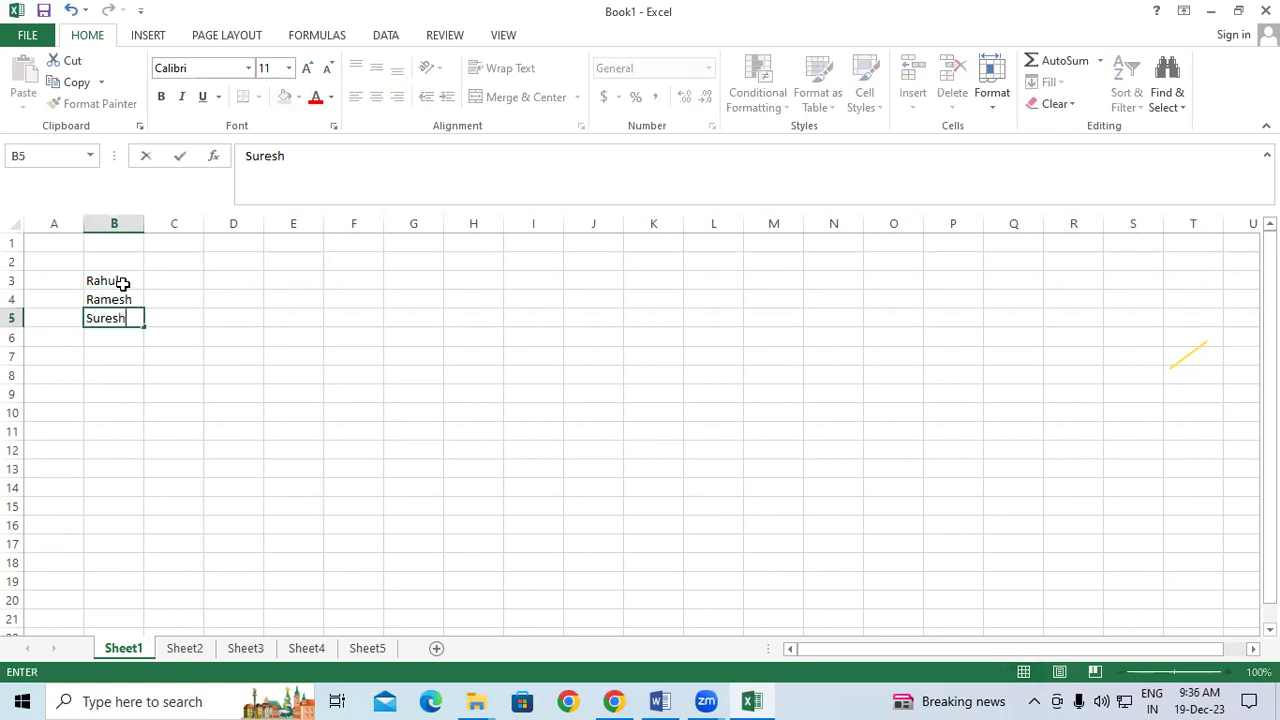
key(Return)
Step: Extend the list through B8, repeating the names from B4 and B3 and adding one new first name
text(Ramesh)
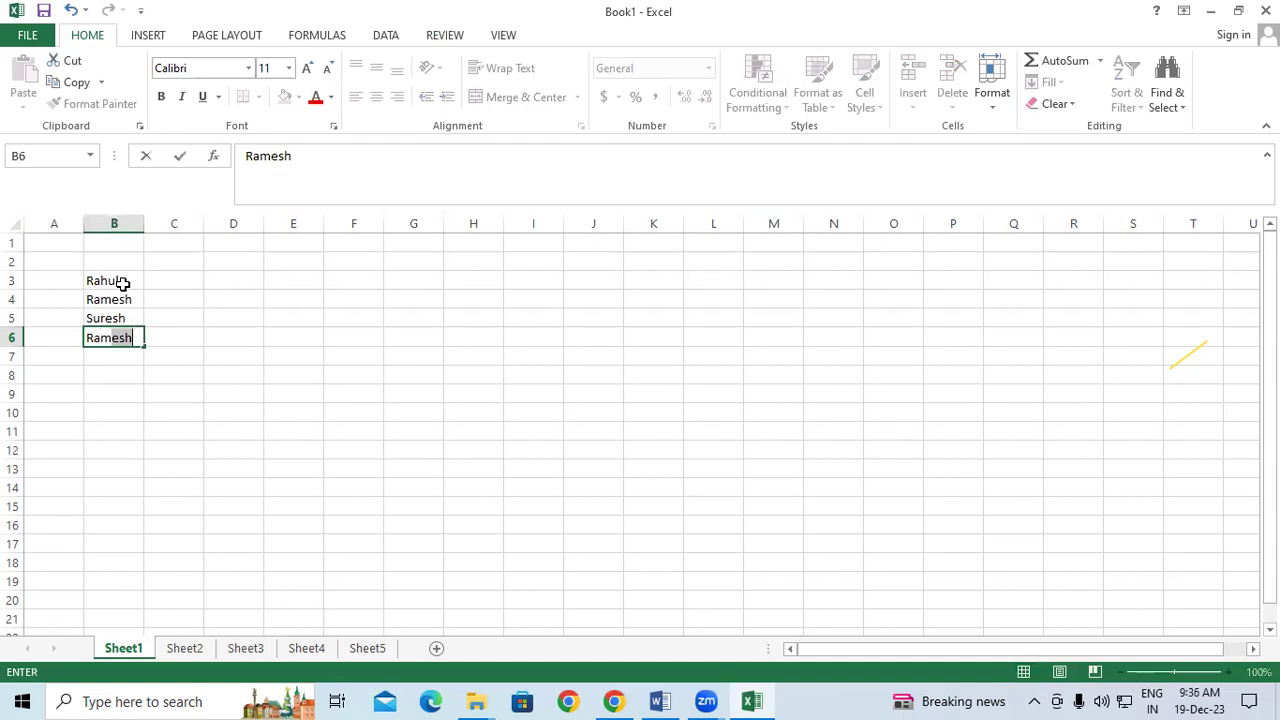
key(Return)
text(Rahul)
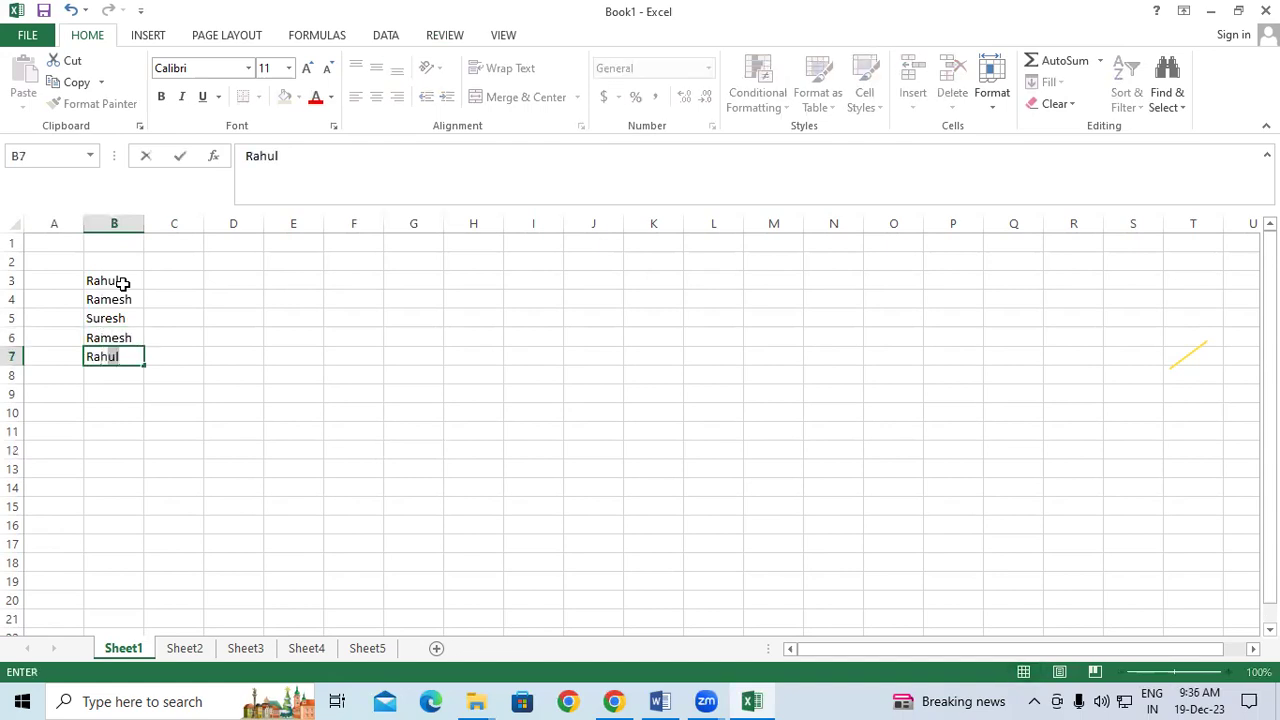
key(Return)
text(Sande)
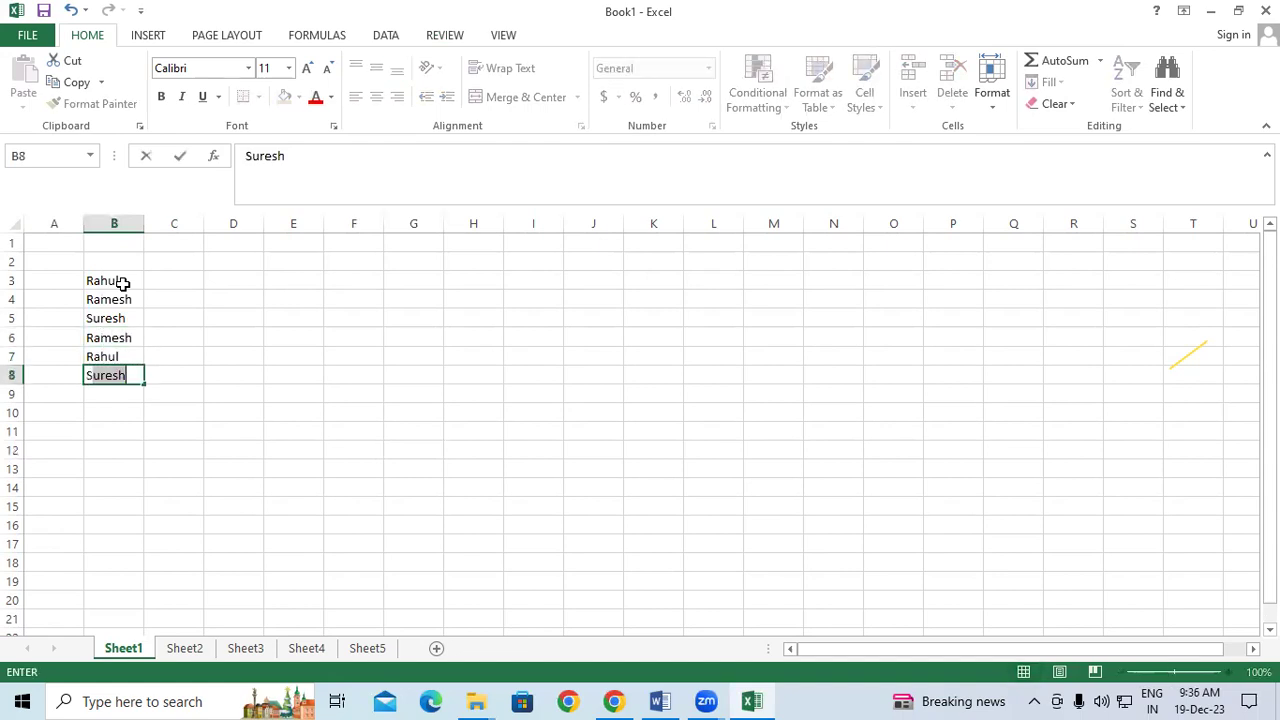
text(ep)
key(Return)
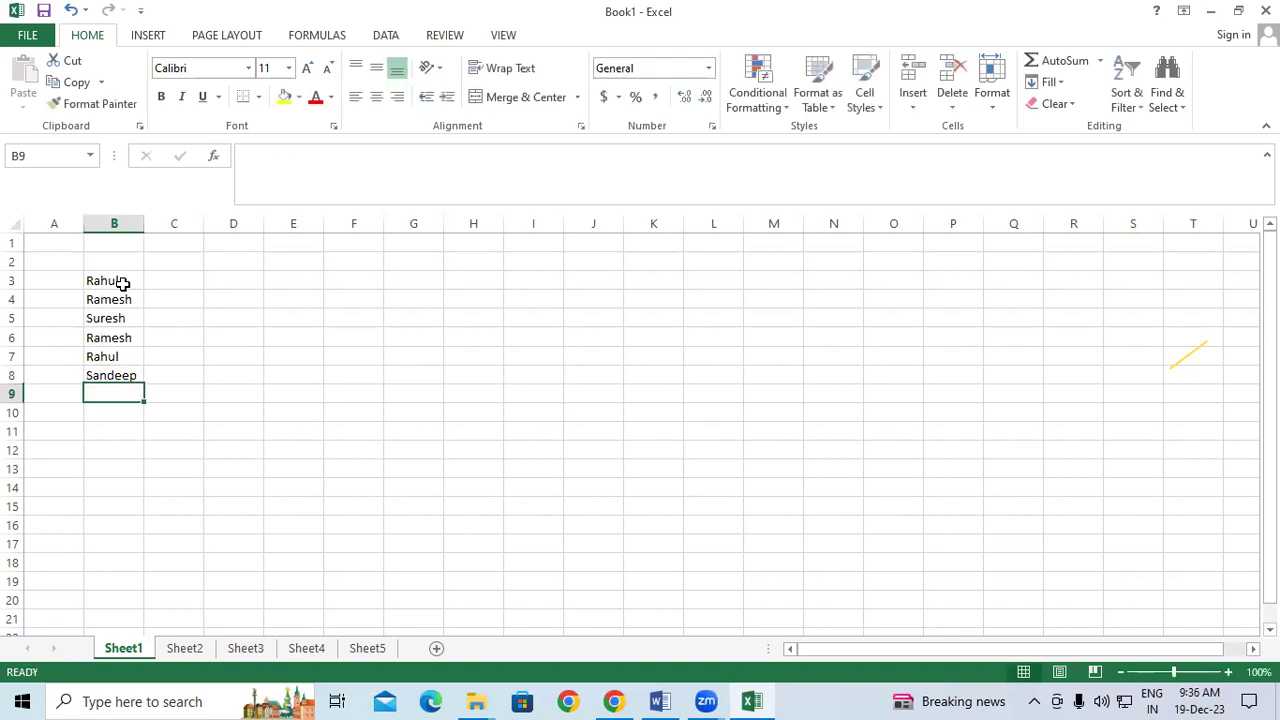
Step: Search the sheet for the name entered in B3 using Find, and close the search
click(490, 329)
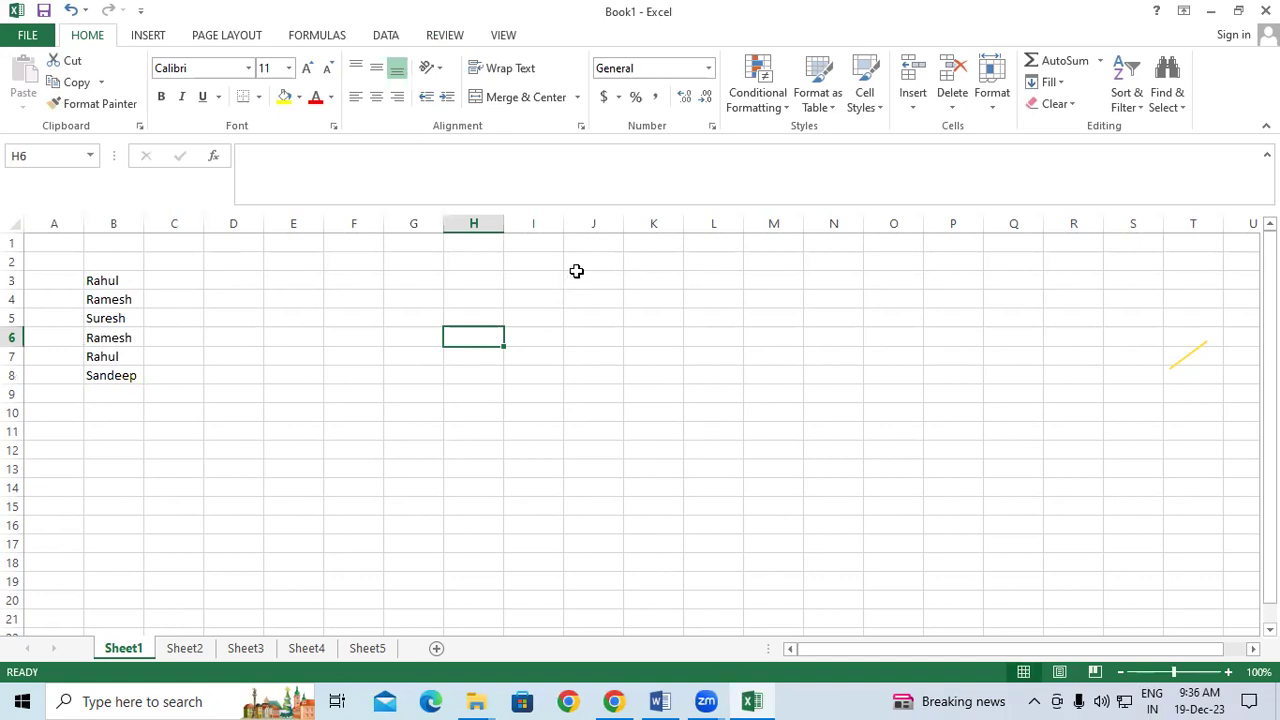
key(ctrl+f)
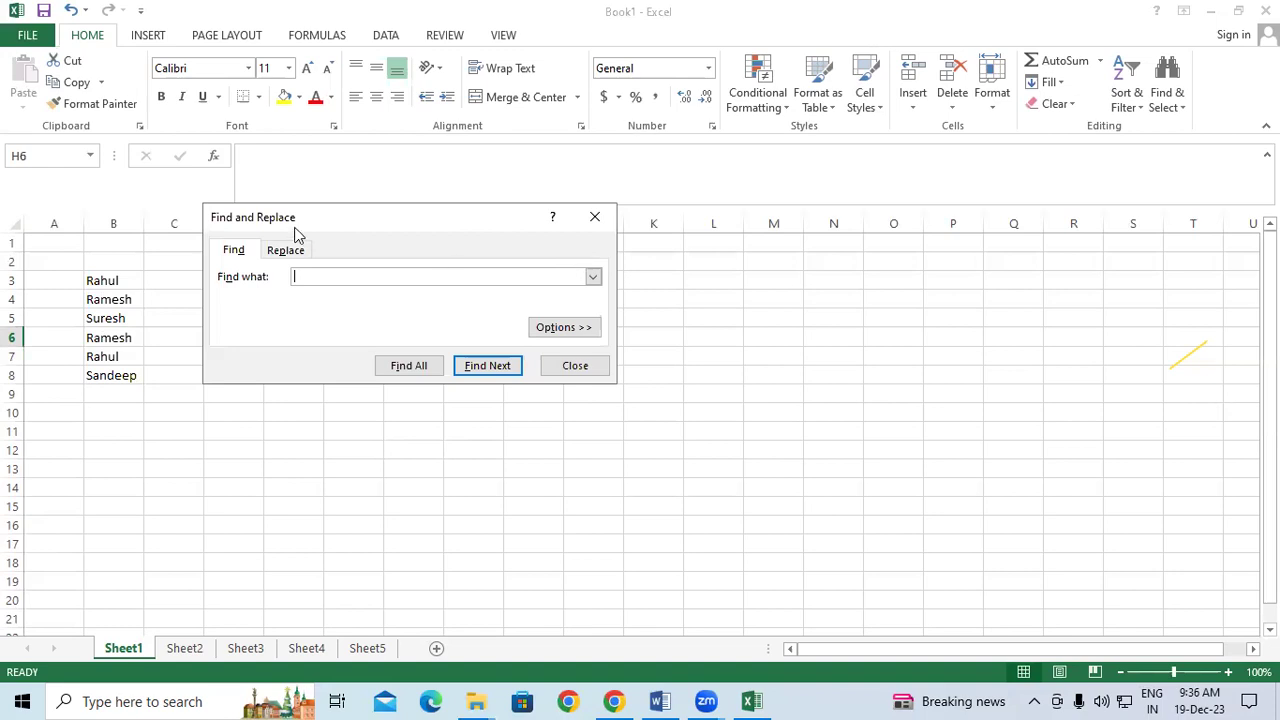
drag(311, 221, 653, 133)
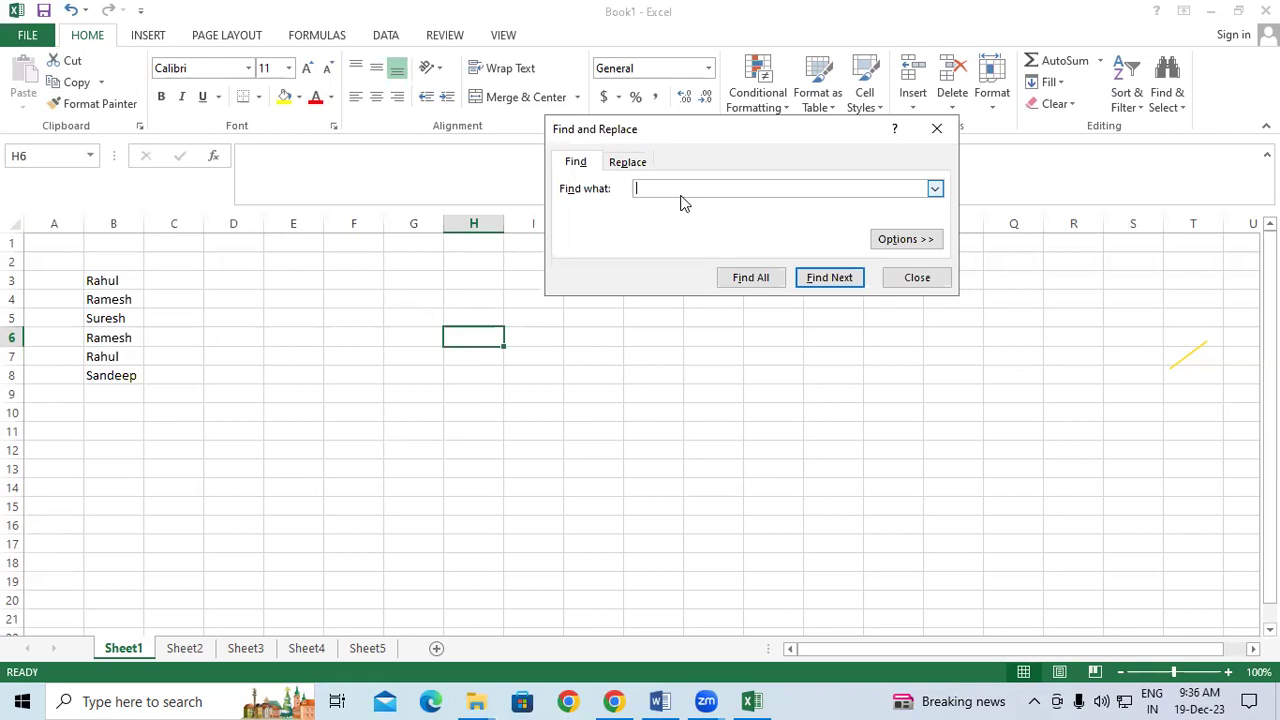
text(Rahul)
click(827, 279)
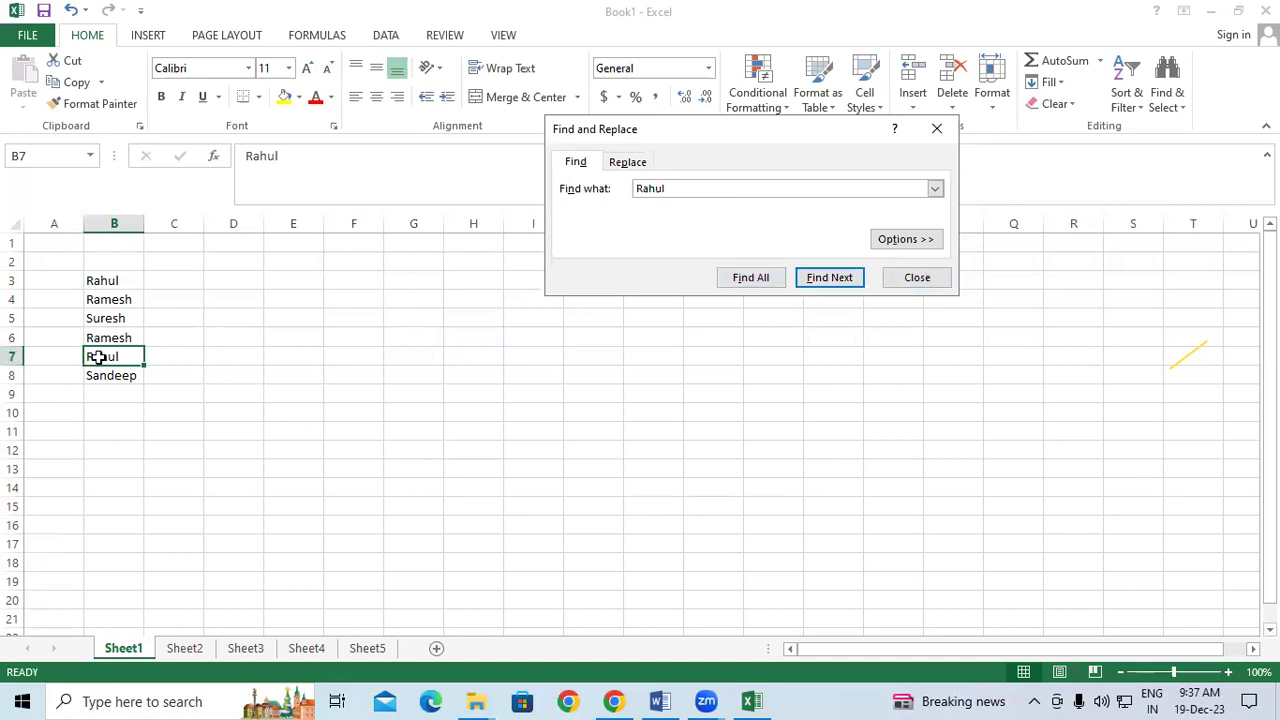
click(887, 280)
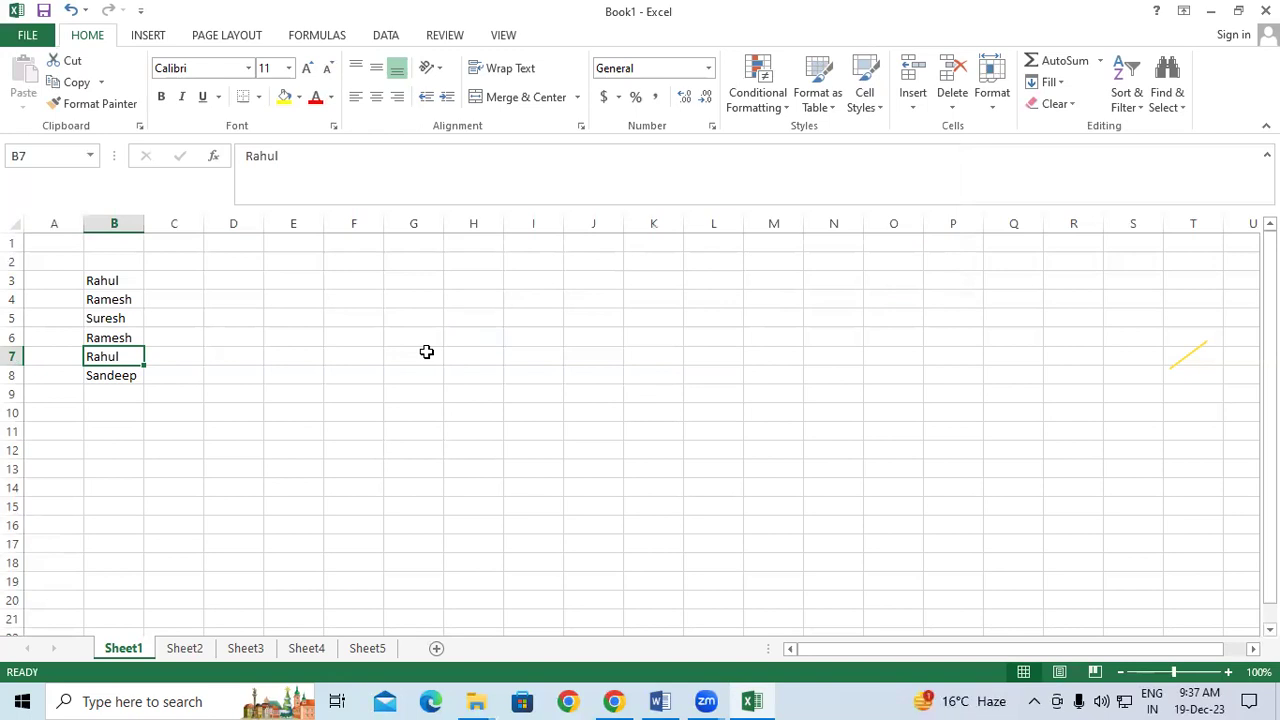
Step: Select the matching name in B3 and return to its repeated entry in B7
key(ctrl+Up)
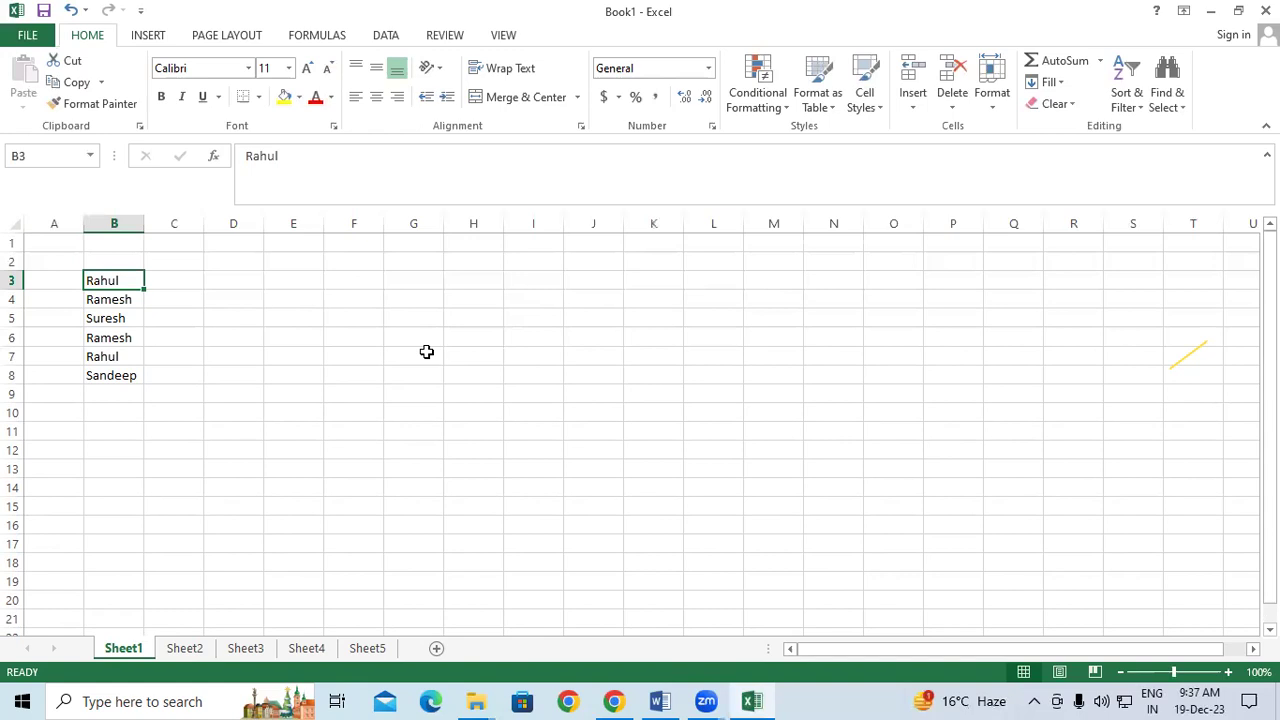
key(Down)
key(Down)
key(Down)
key(Down)
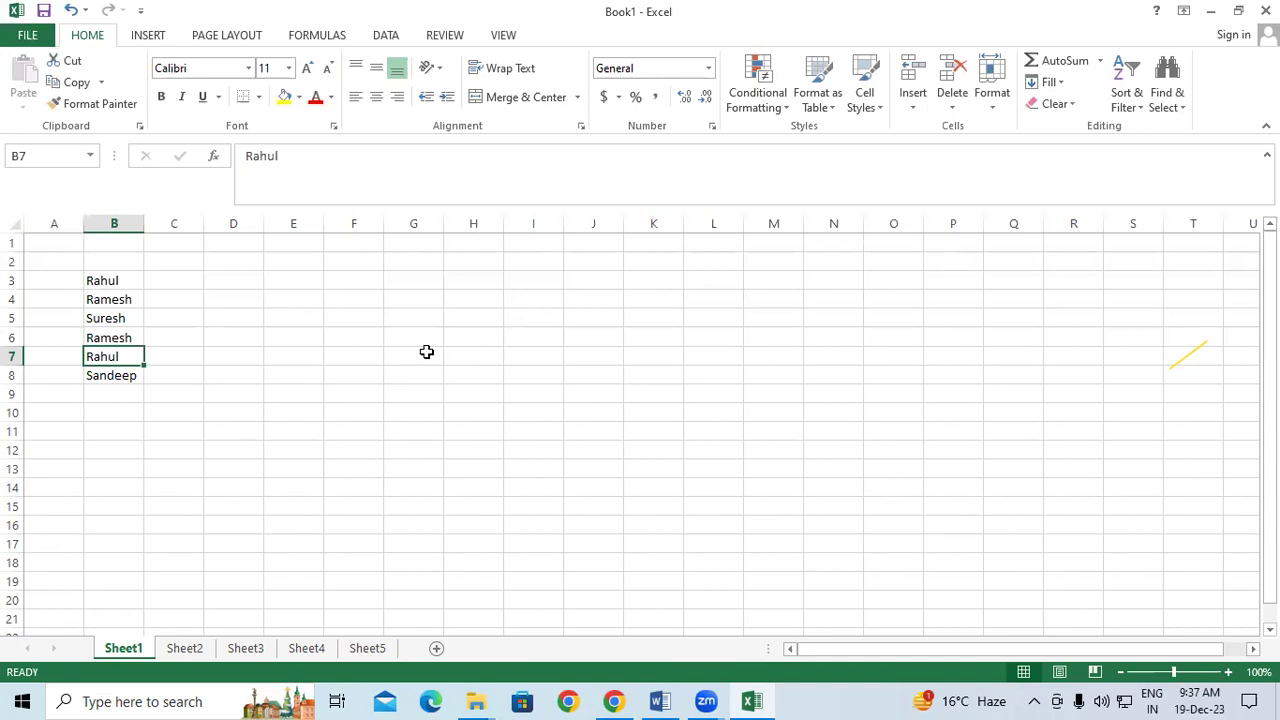
Step: Insert an empty chart sheet starting from blank cell I11
click(524, 429)
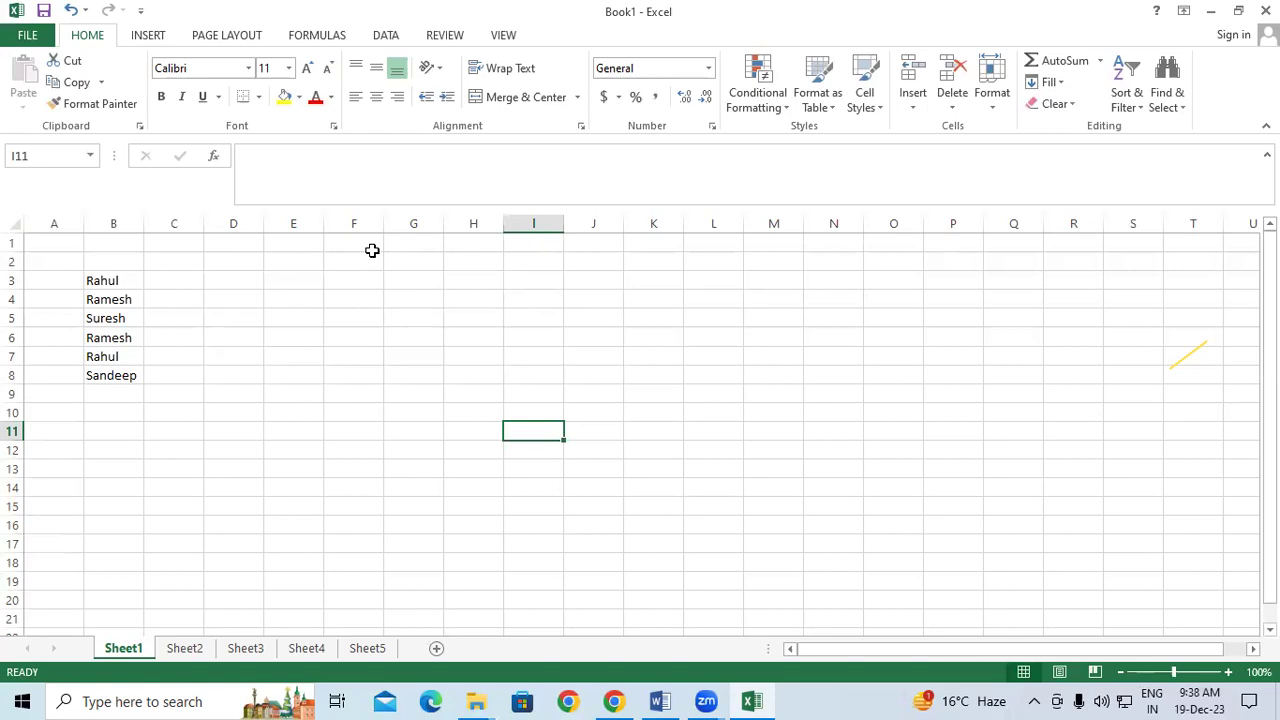
key(F11)
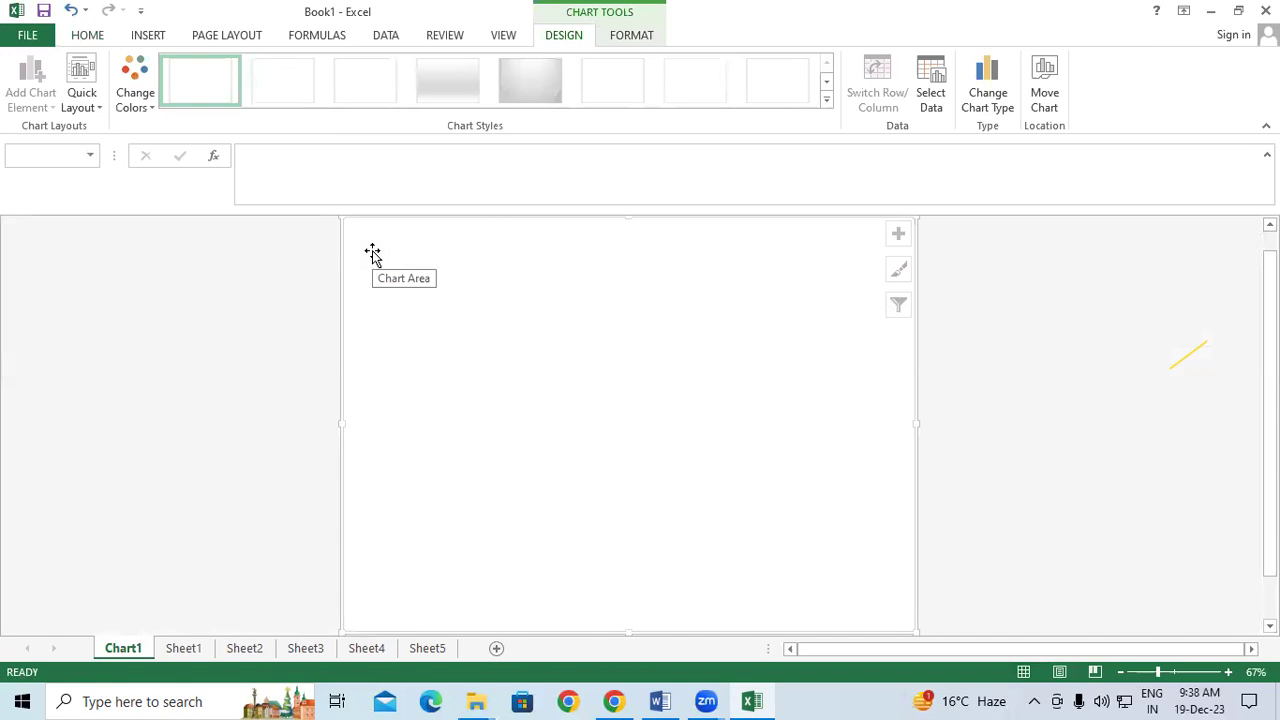
click(930, 88)
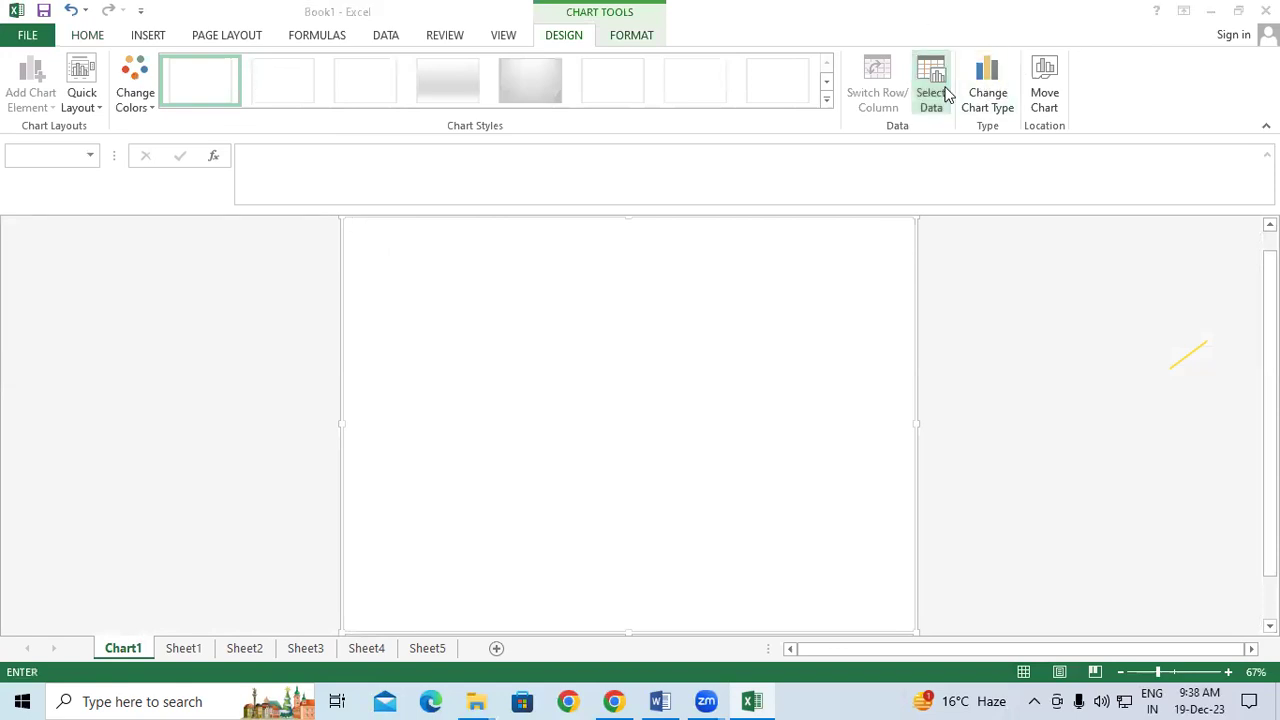
click(200, 292)
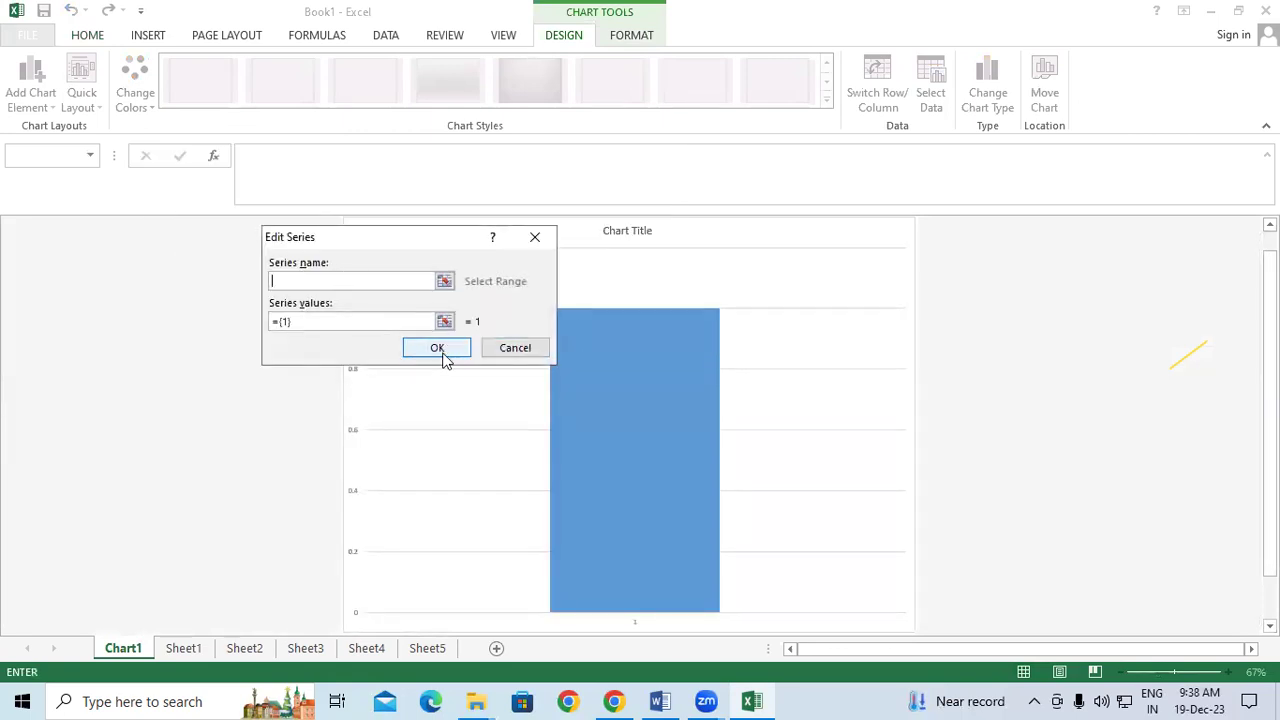
click(441, 352)
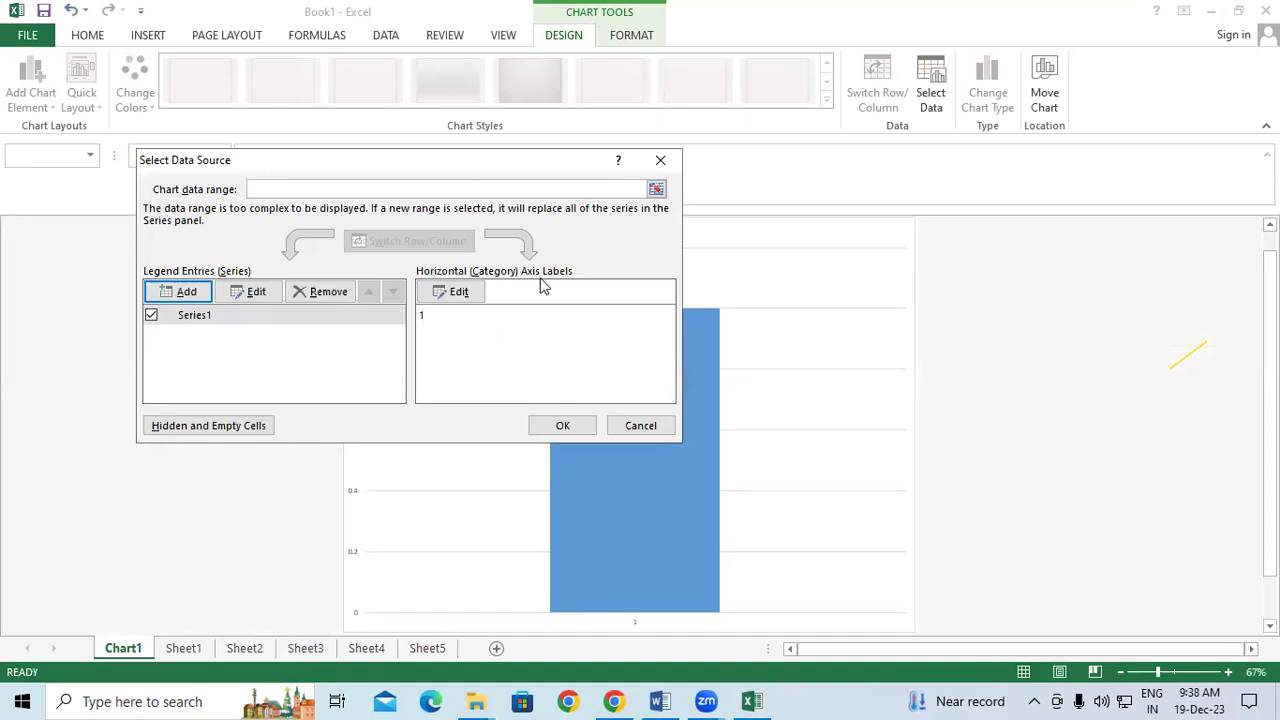
click(660, 159)
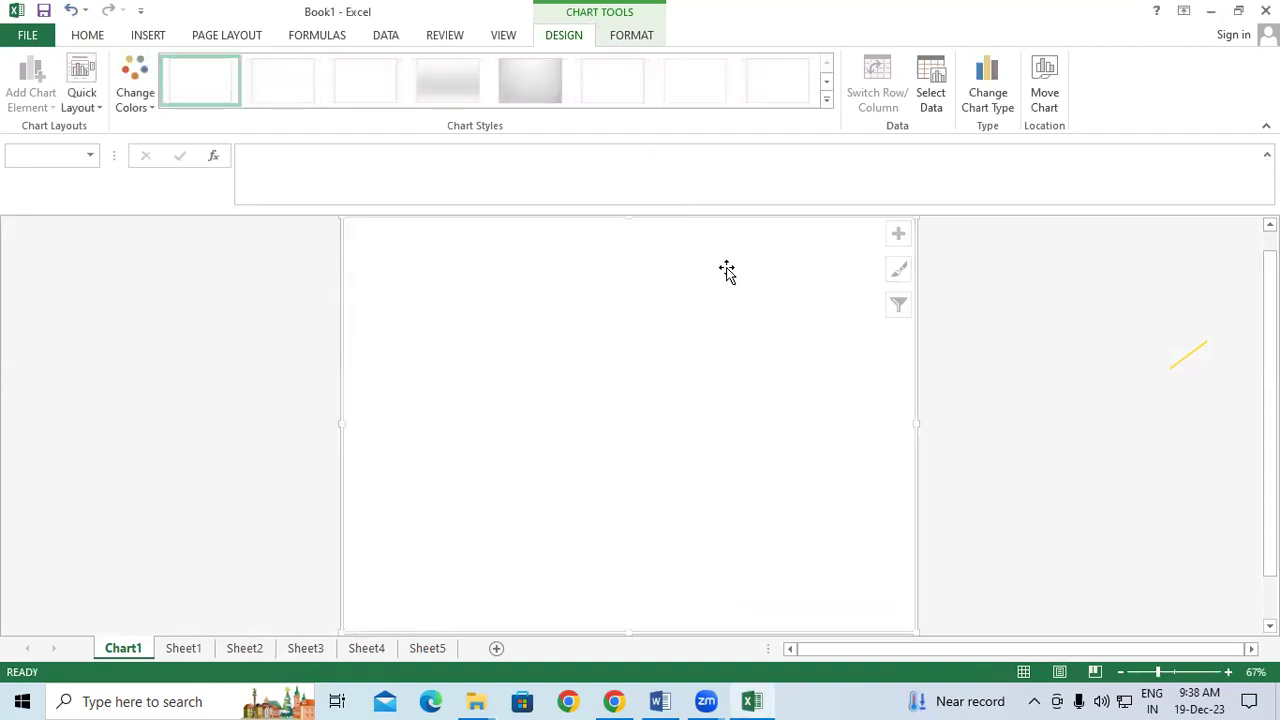
Step: Create a new blank workbook
key(ctrl+n)
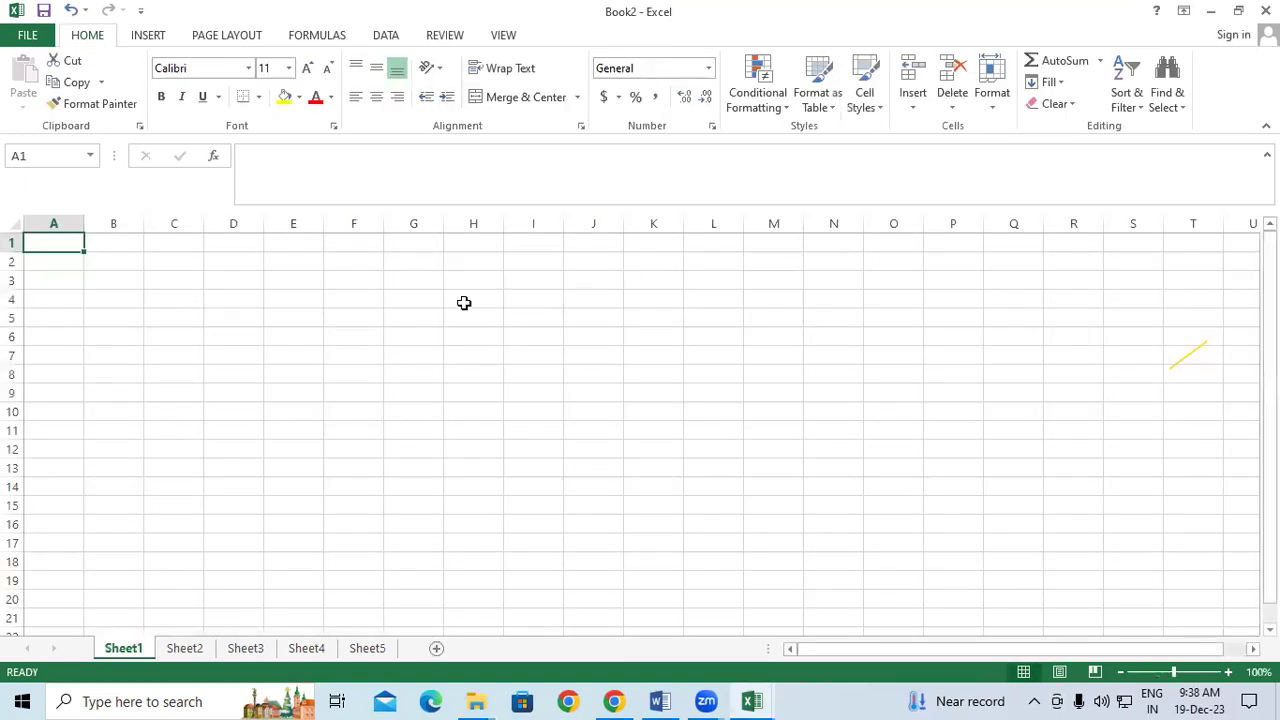
click(464, 303)
click(325, 311)
click(558, 246)
drag(305, 282, 360, 280)
click(588, 258)
click(312, 320)
click(252, 336)
click(392, 355)
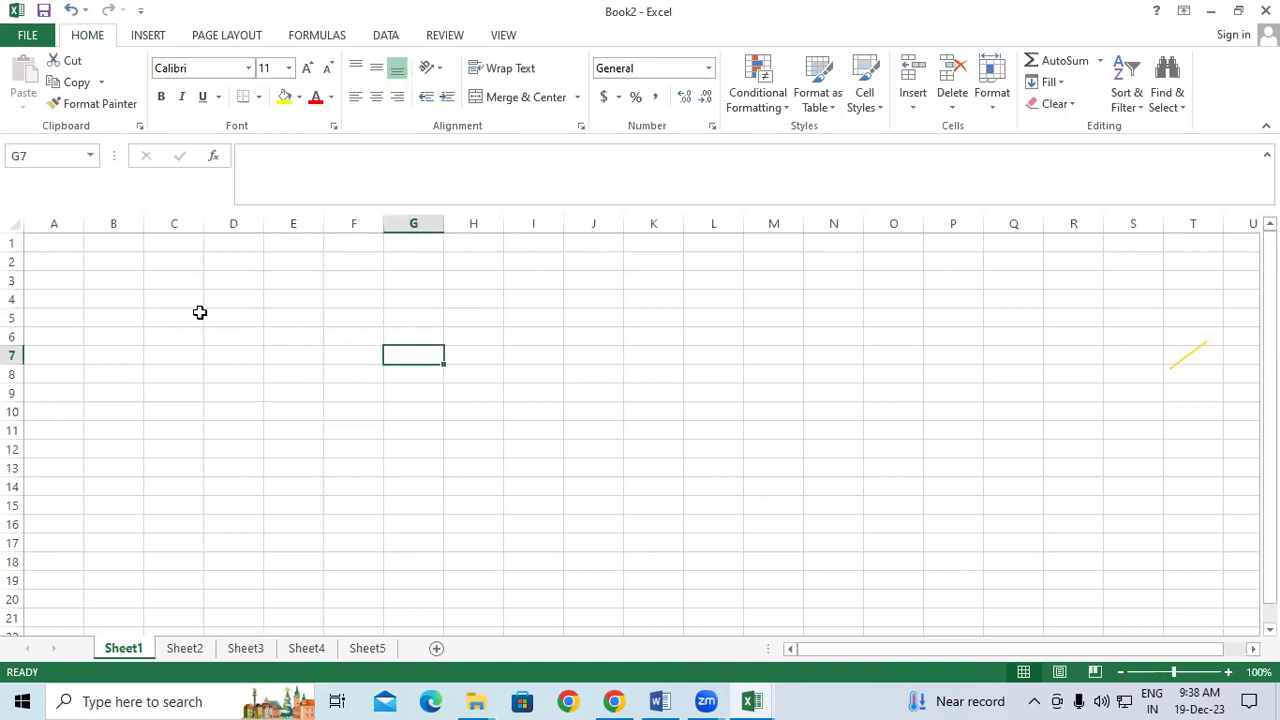
click(200, 312)
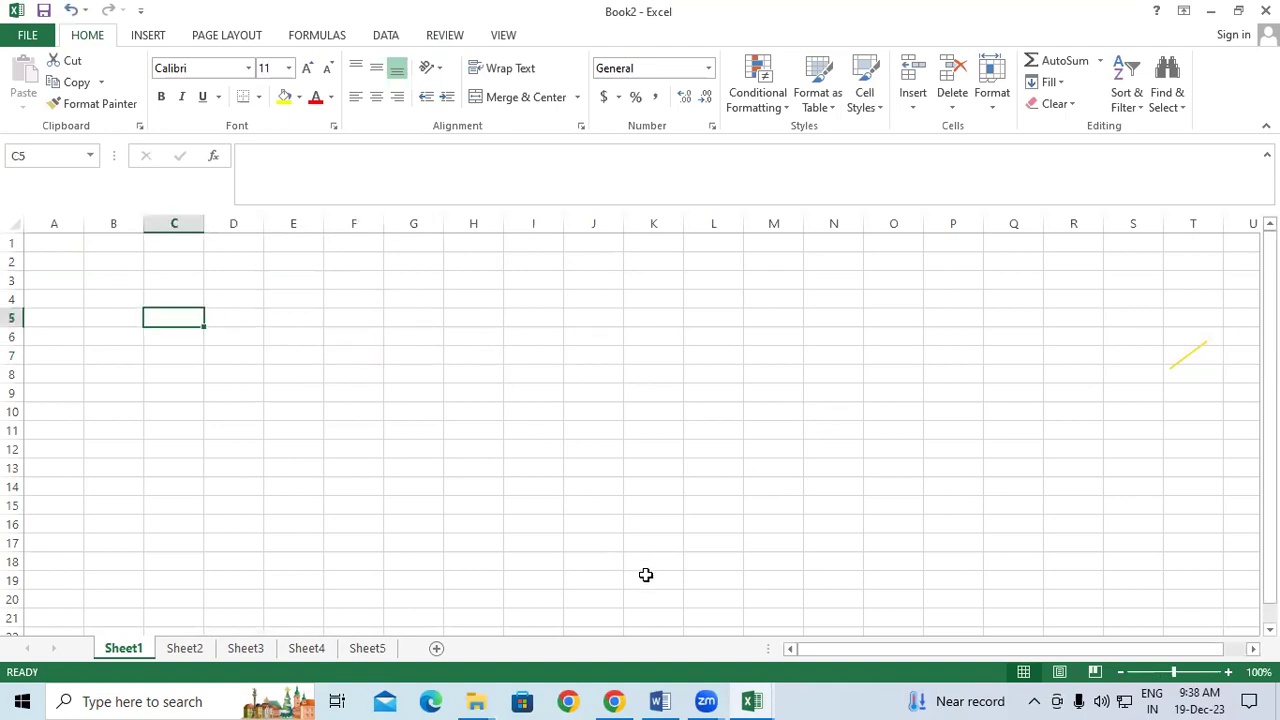
mouse_move(751, 700)
click(356, 372)
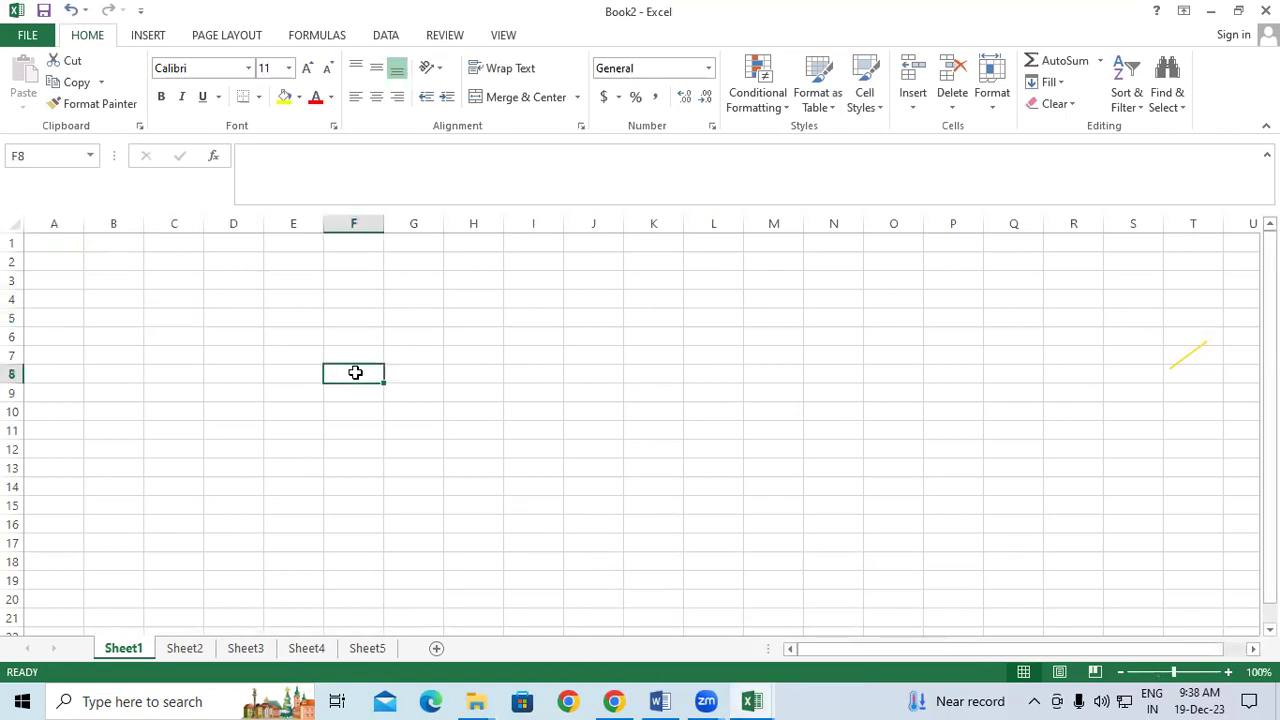
Step: Create a table over the blank range C3:O17 without marking existing headers
drag(183, 280, 880, 547)
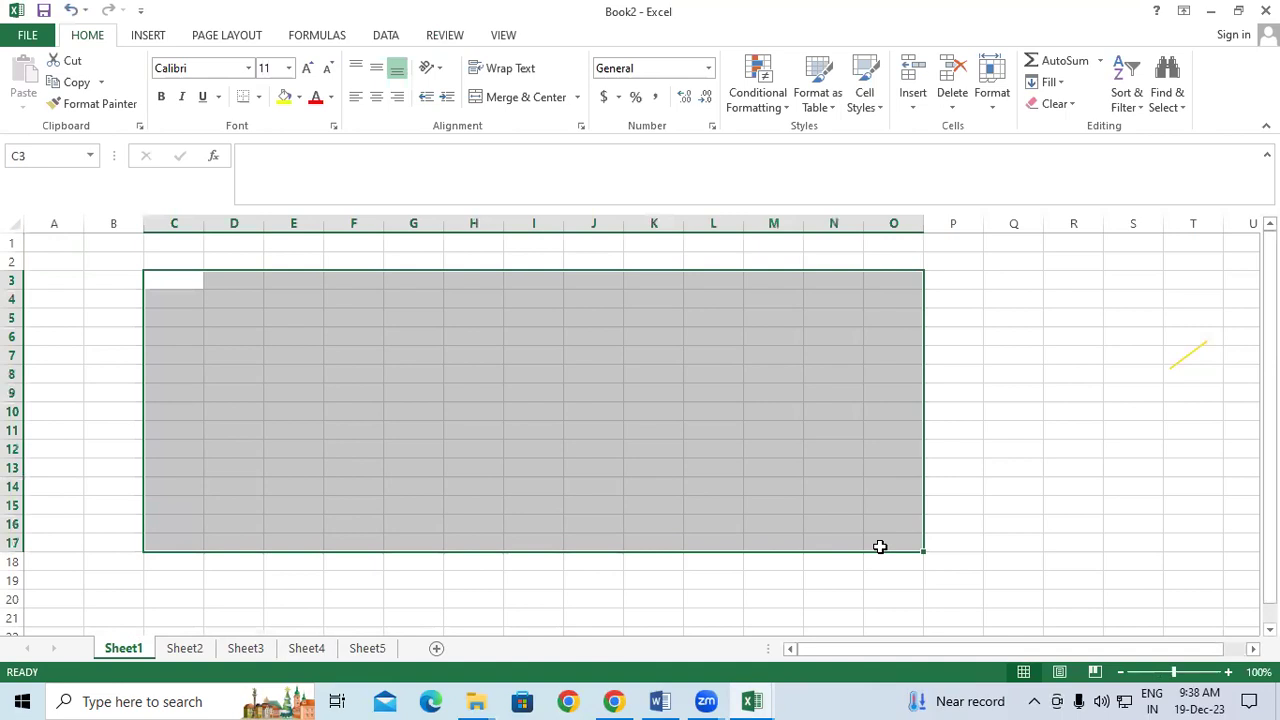
key(ctrl+t)
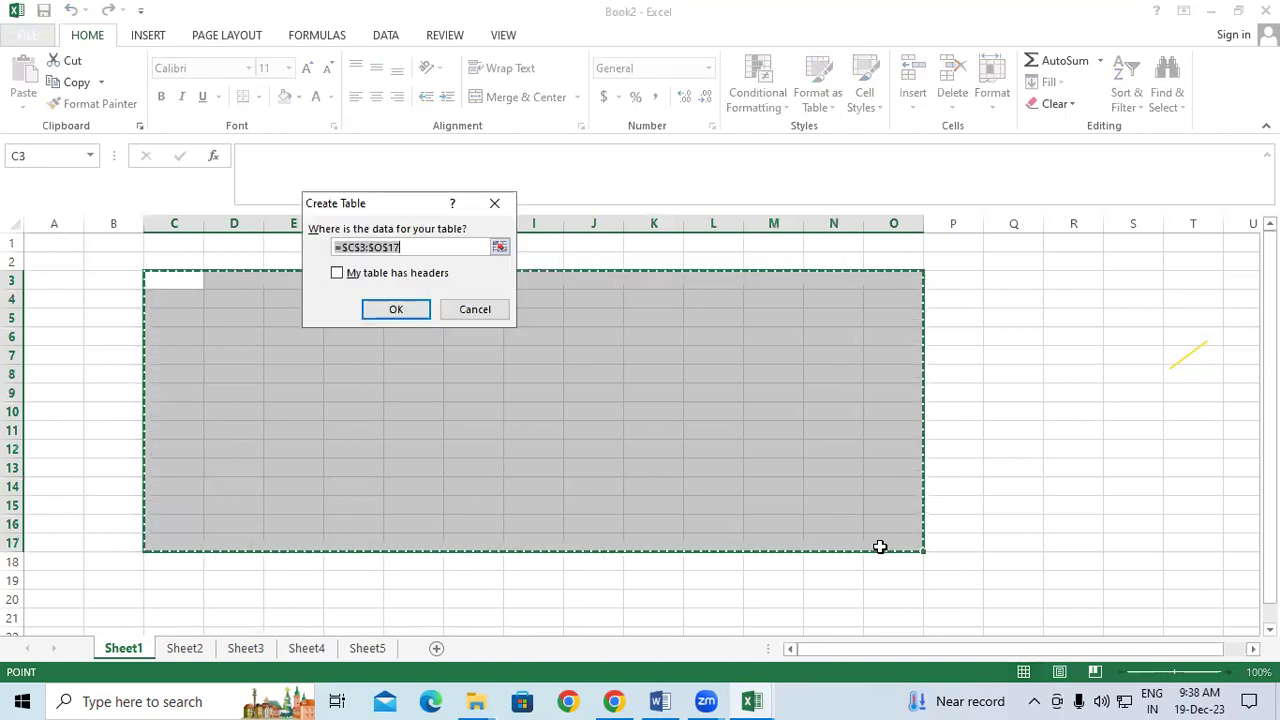
key(Return)
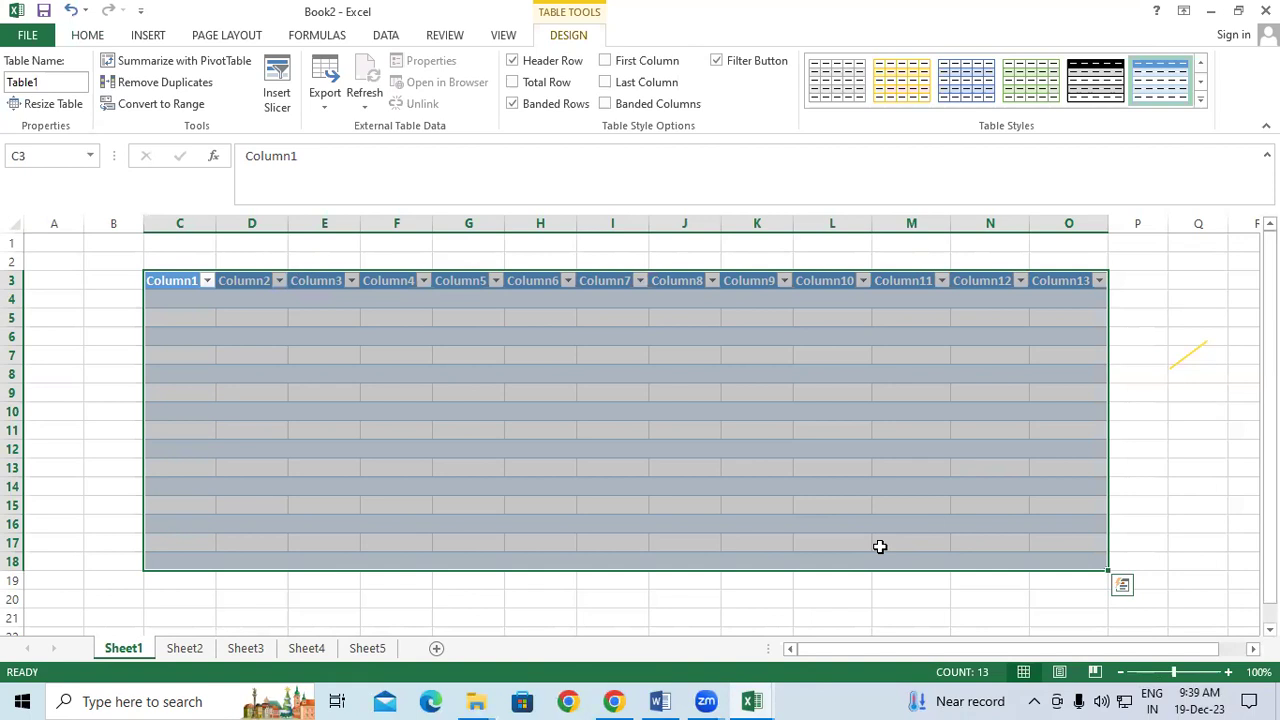
click(628, 484)
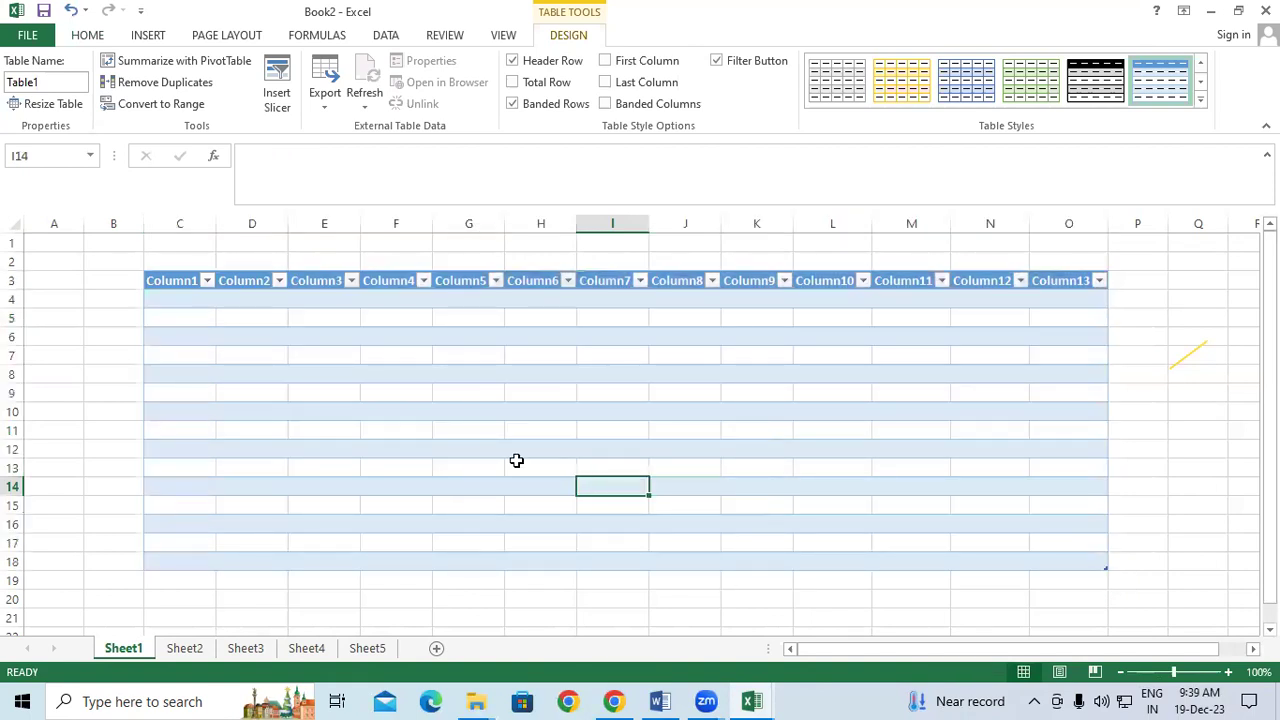
scroll(288, 387, down, 2)
scroll(300, 330, up, 1)
click(186, 245)
drag(605, 232, 1120, 582)
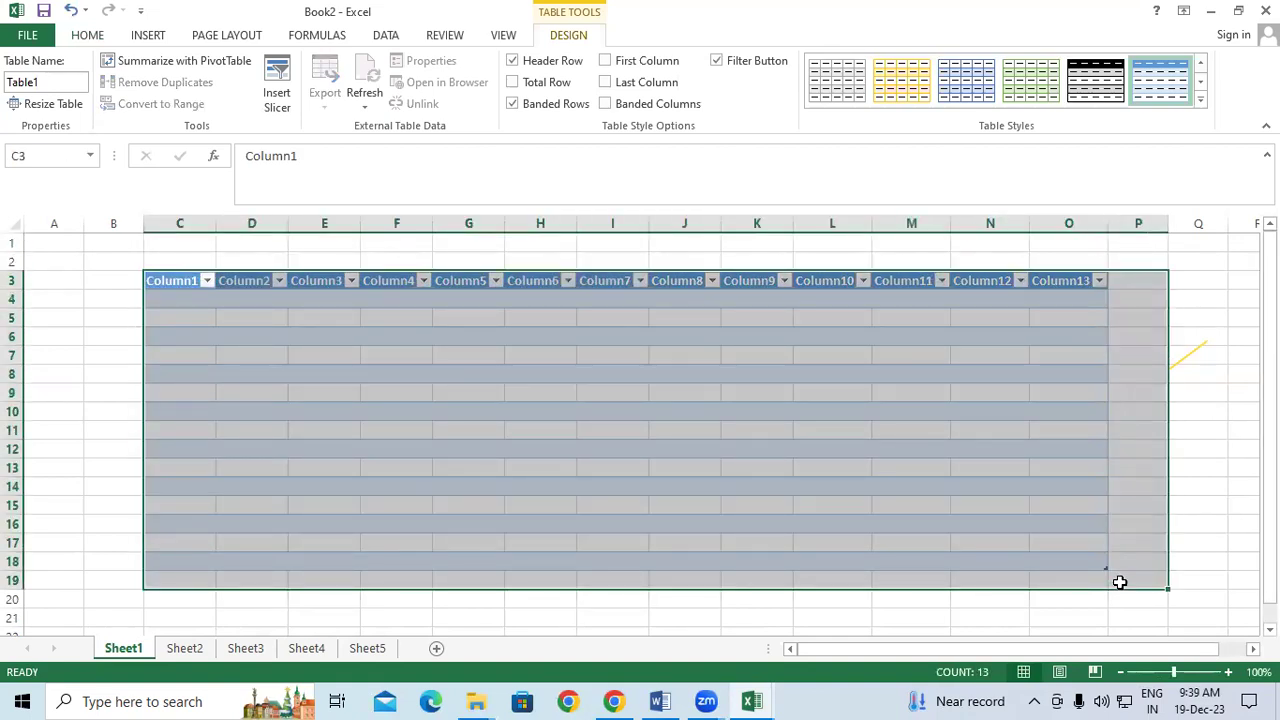
click(926, 523)
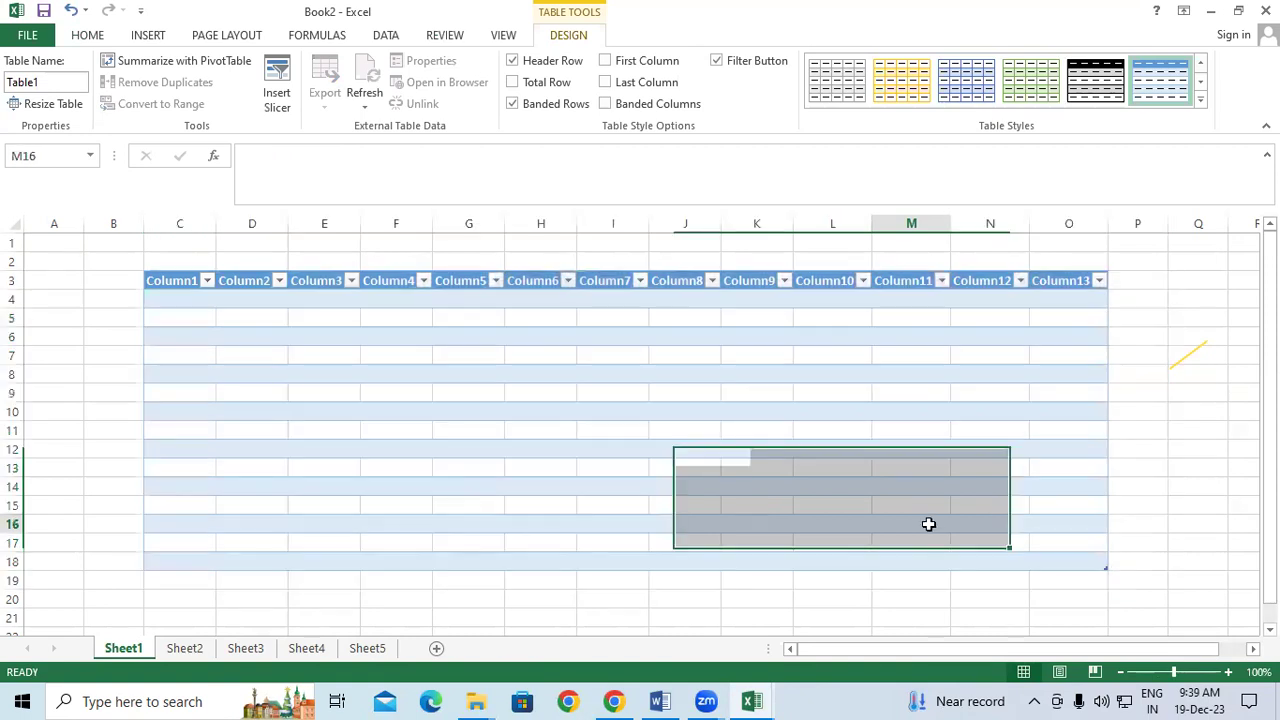
Step: Turn the filter buttons of the table's header row off and back on
drag(171, 280, 1086, 280)
key(ctrl+shift+l)
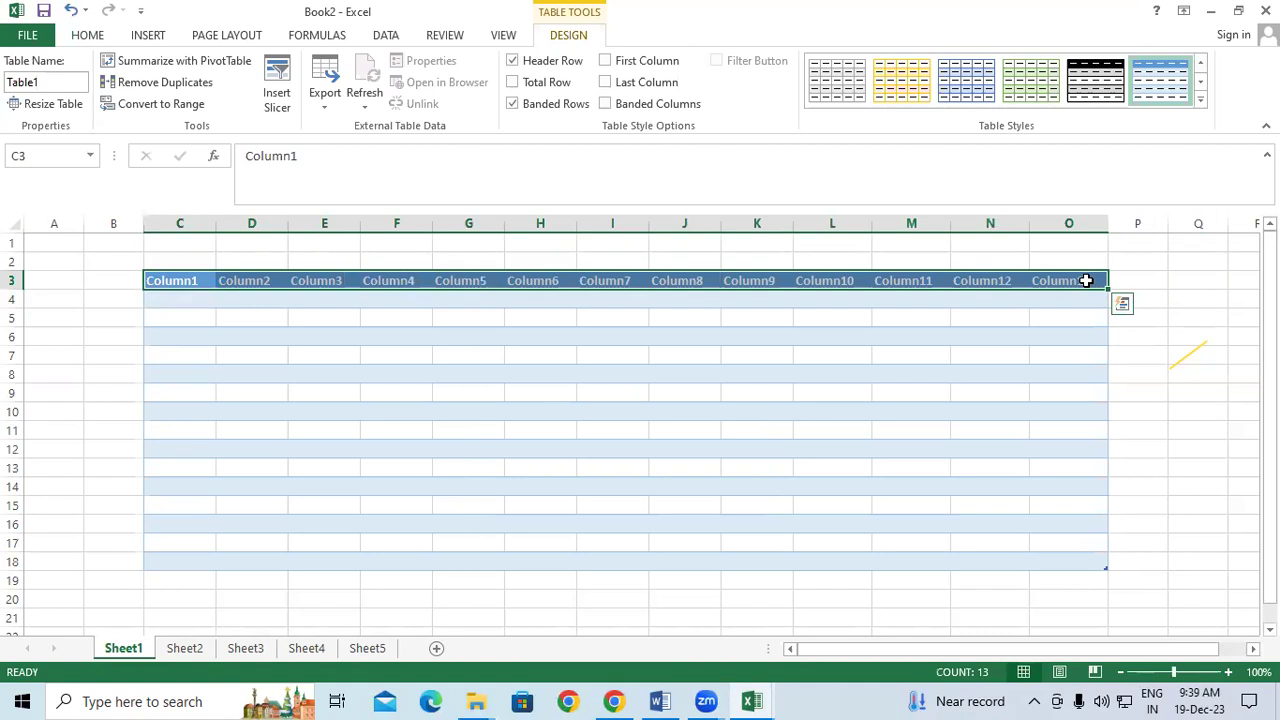
key(ctrl+shift+l)
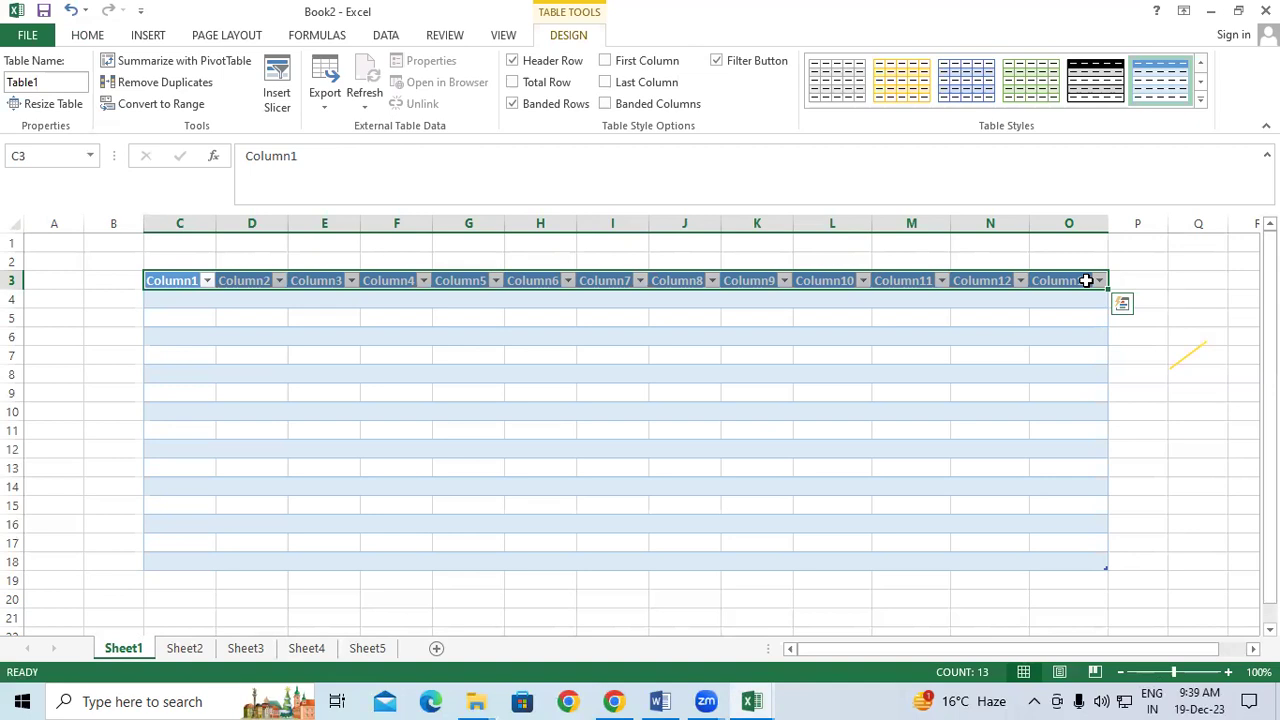
Step: Enter a person's first name in cell D4 of Sheet2
click(184, 648)
click(222, 318)
click(249, 293)
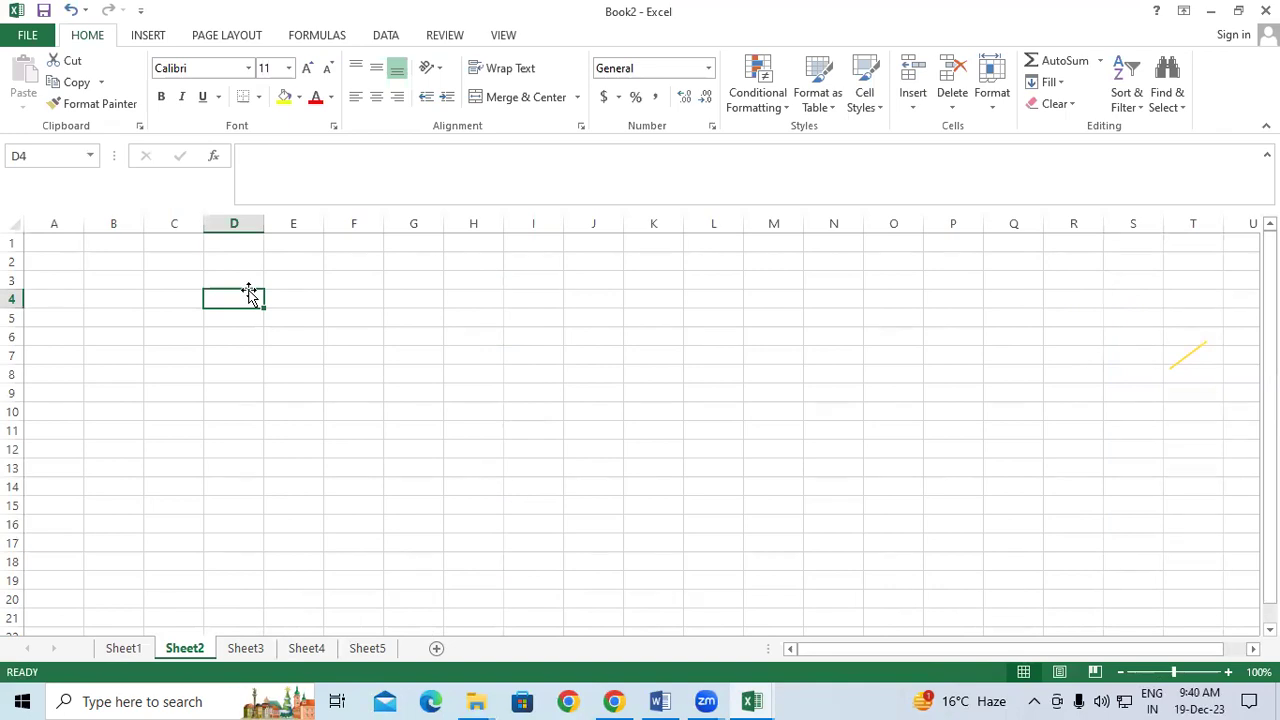
text(Ram)
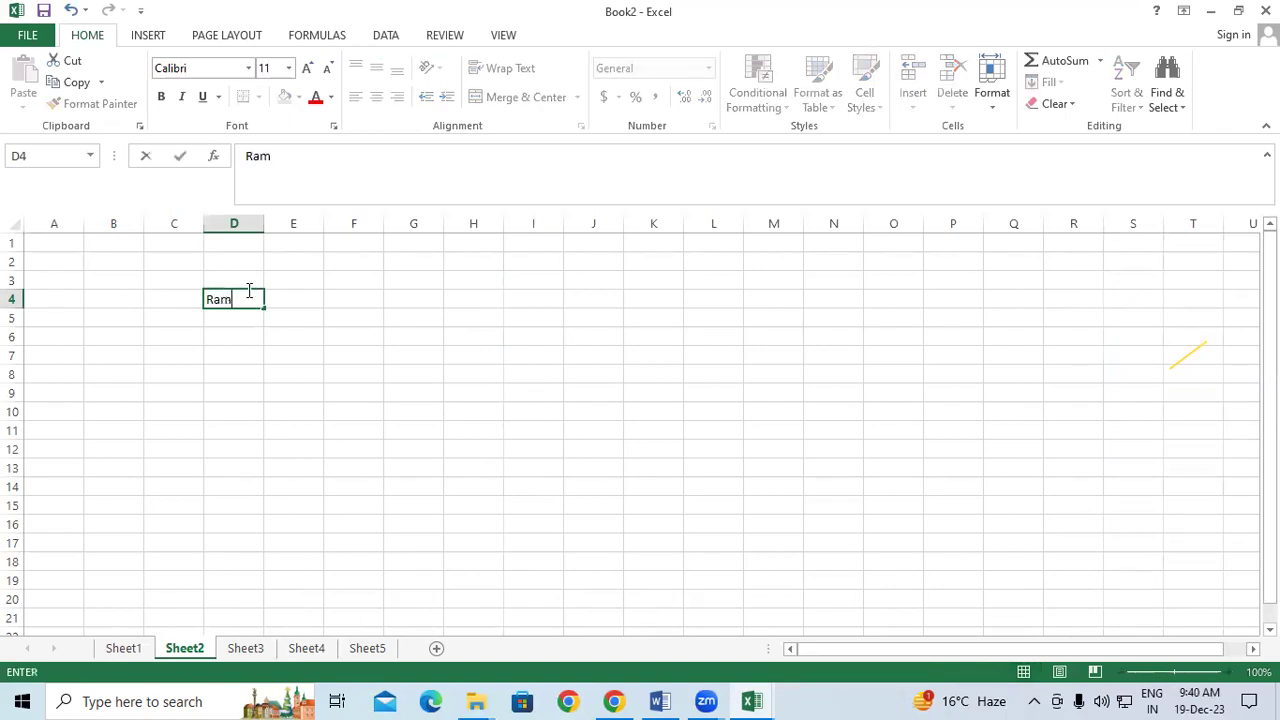
text(esh)
key(Return)
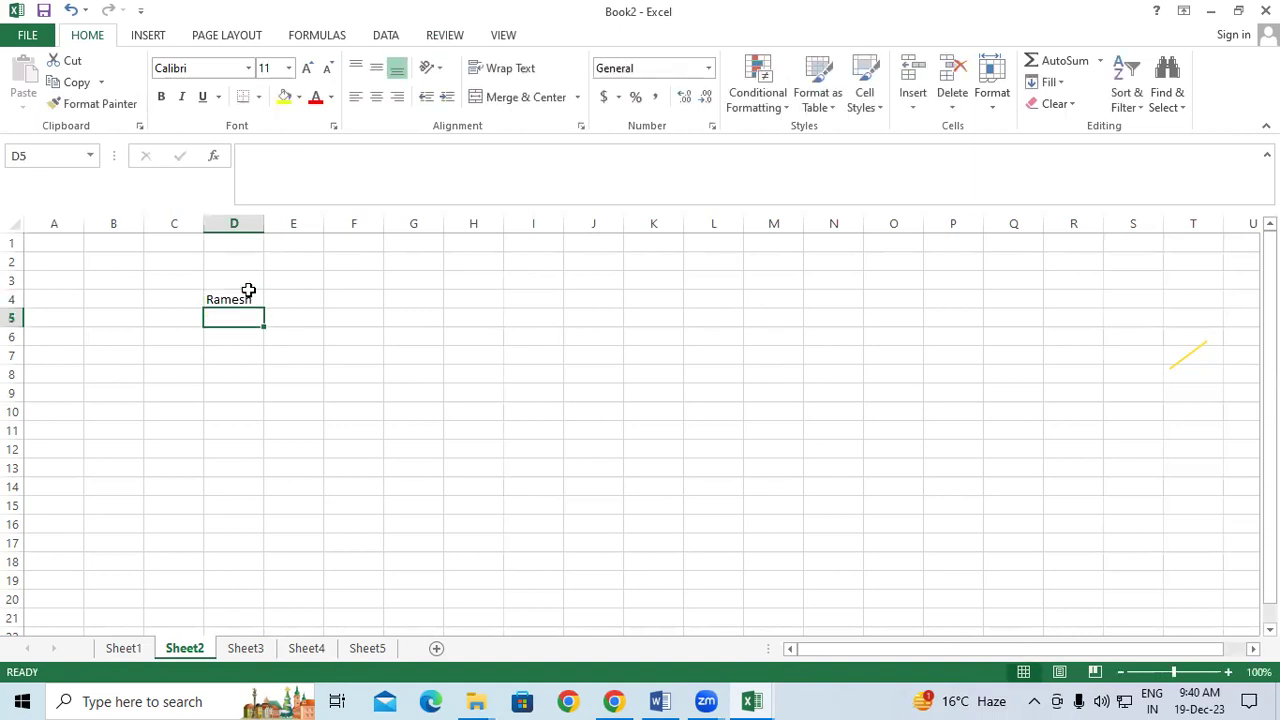
Step: Replace the name in cell D4 with the sample text gfghfgfg
click(241, 300)
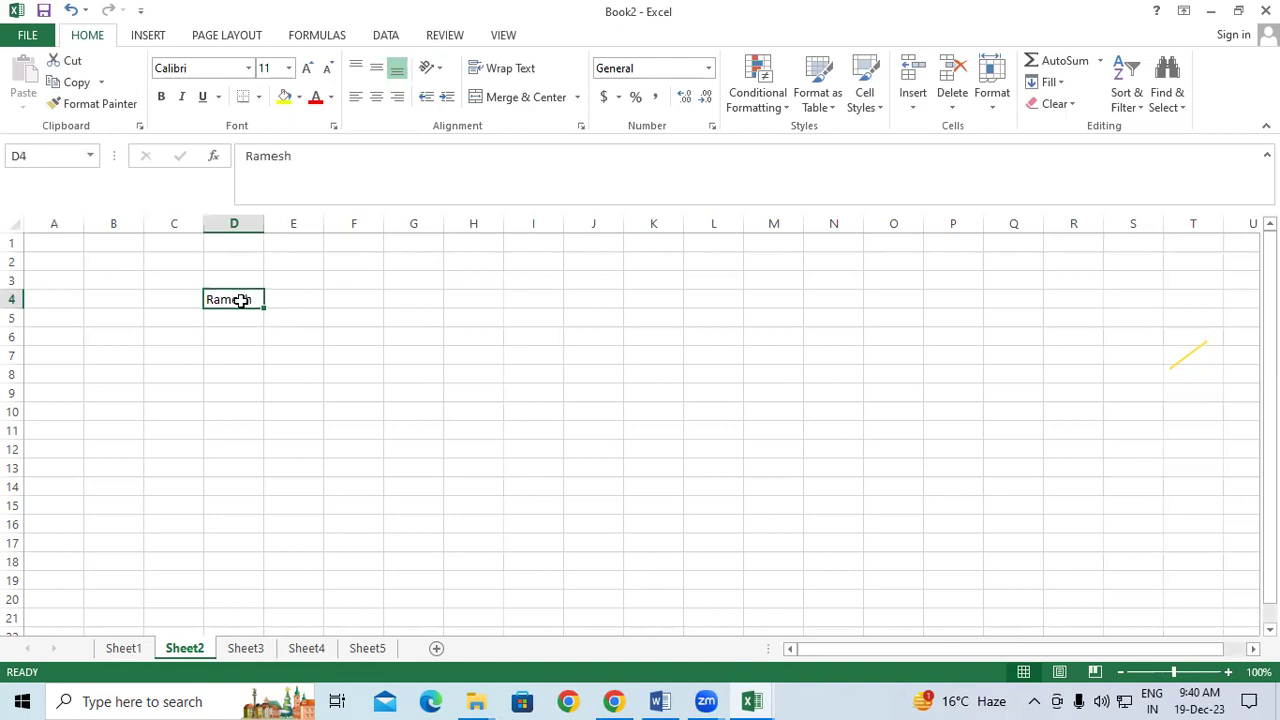
key(Delete)
text(Ramesh)
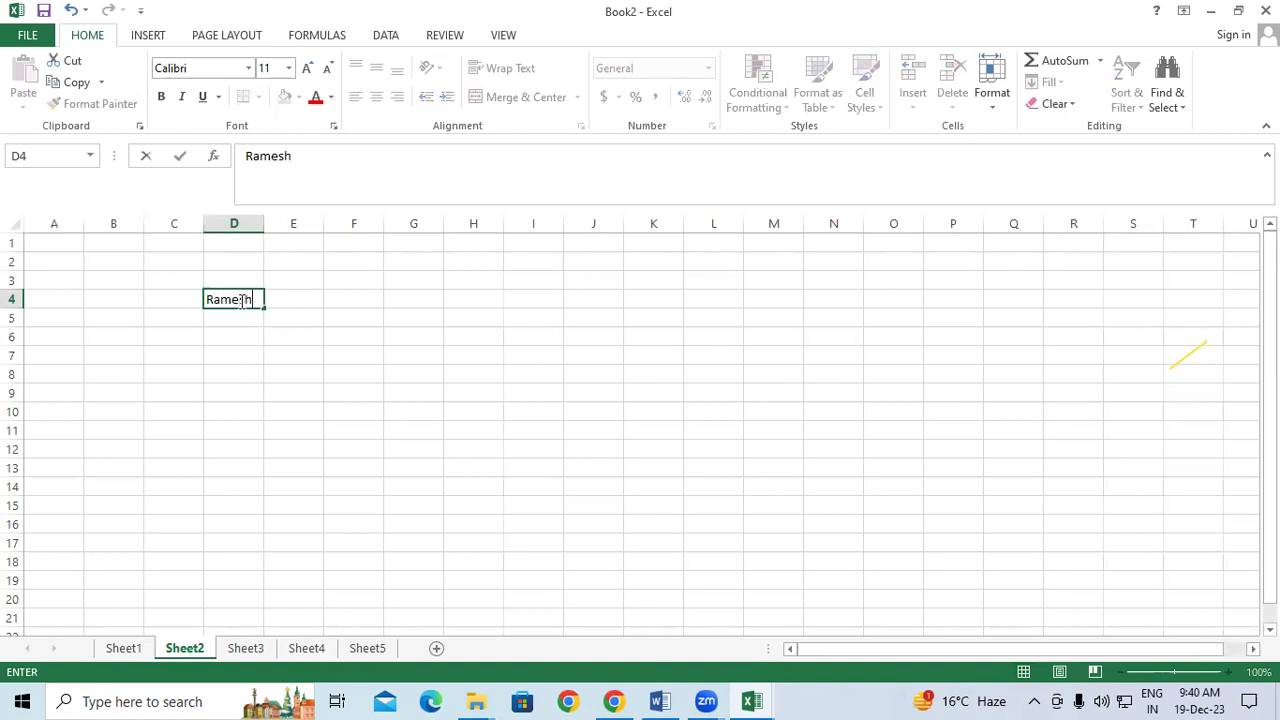
key(BackSpace)
key(BackSpace)
key(BackSpace)
key(BackSpace)
key(BackSpace)
key(BackSpace)
text(gfghfgfg)
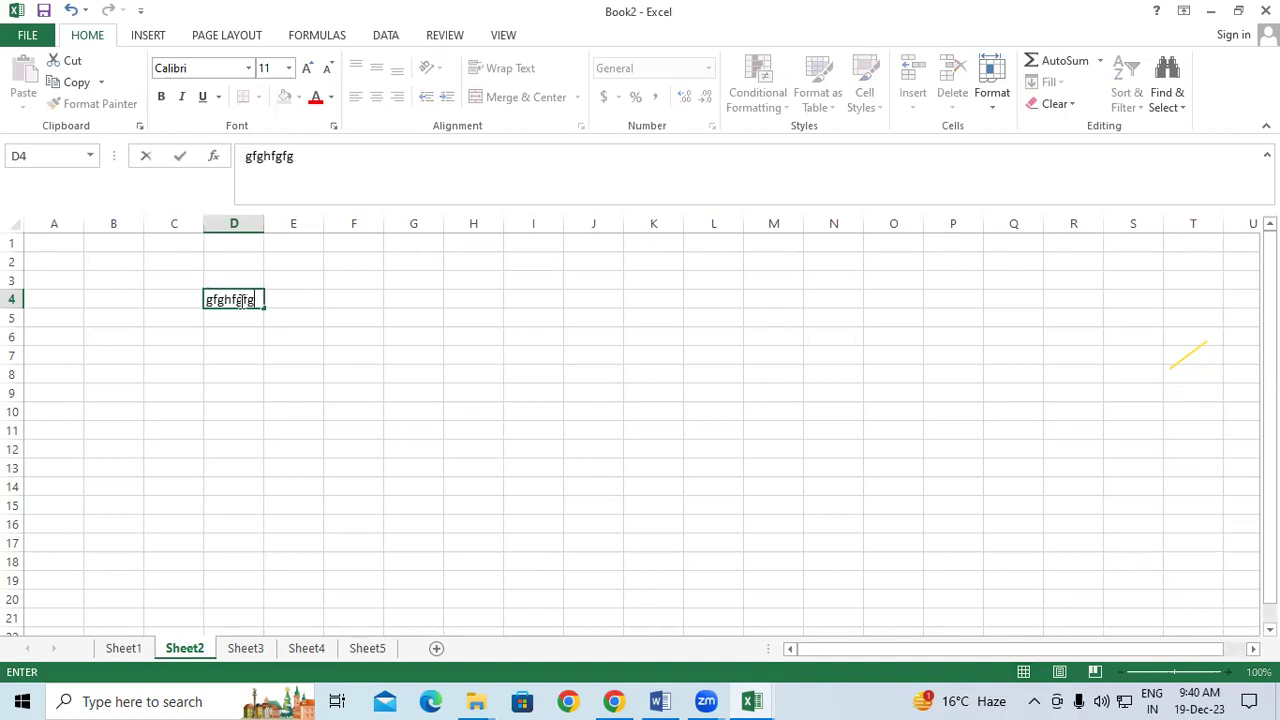
key(Return)
Step: Clear cell D4, start entering ewrerherheirie there and cancel the entry before it is committed
click(241, 300)
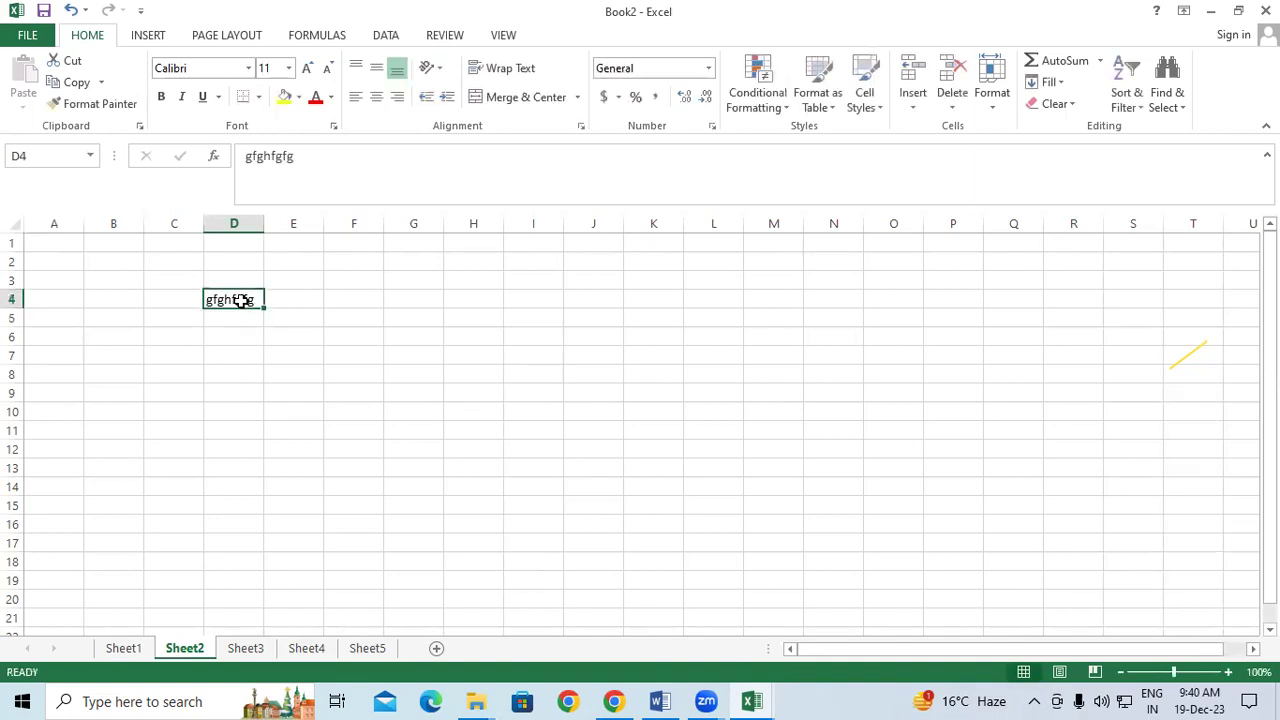
key(Delete)
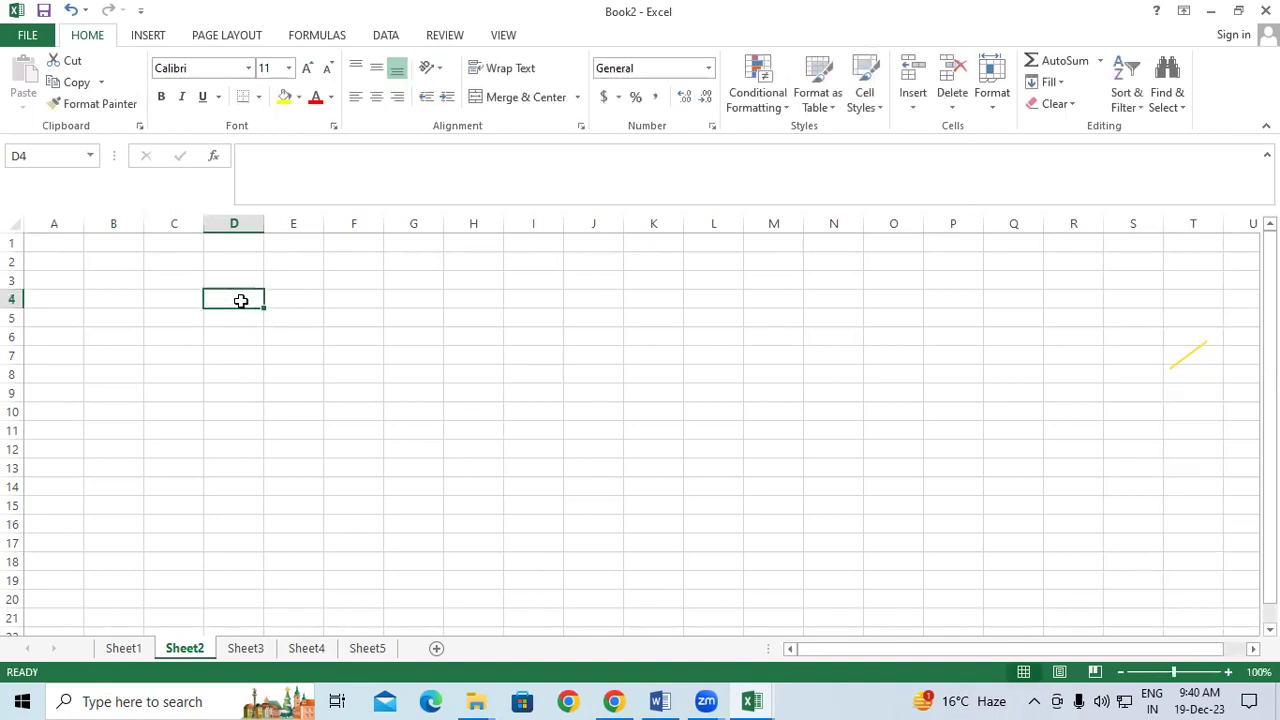
text(ewrerherheirie)
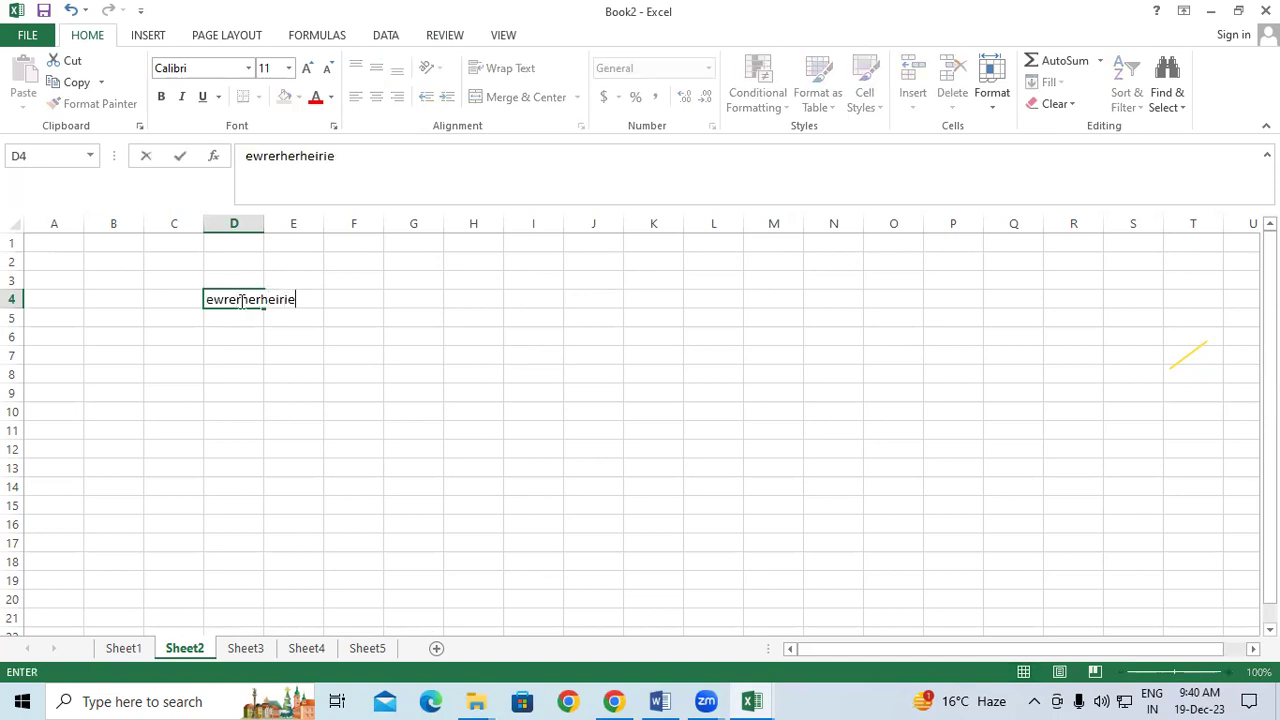
key(Escape)
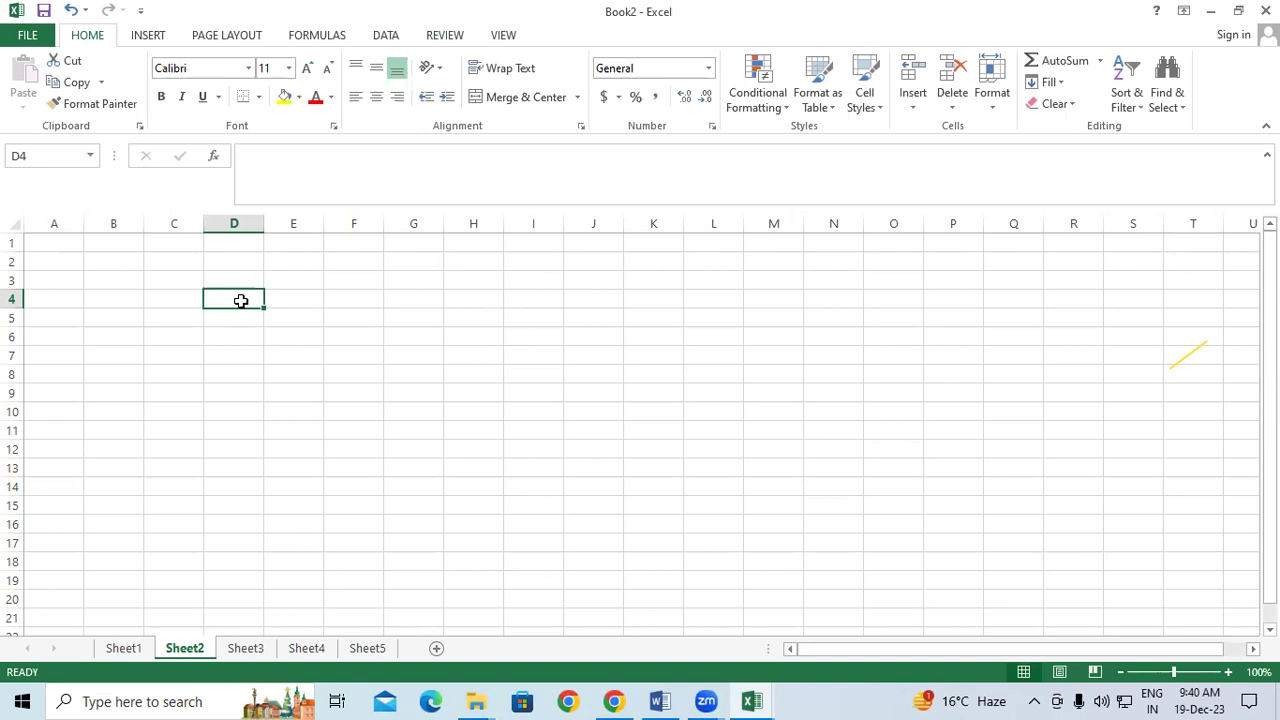
Step: Jump to cell L1 with the Go To command
key(ctrl+g)
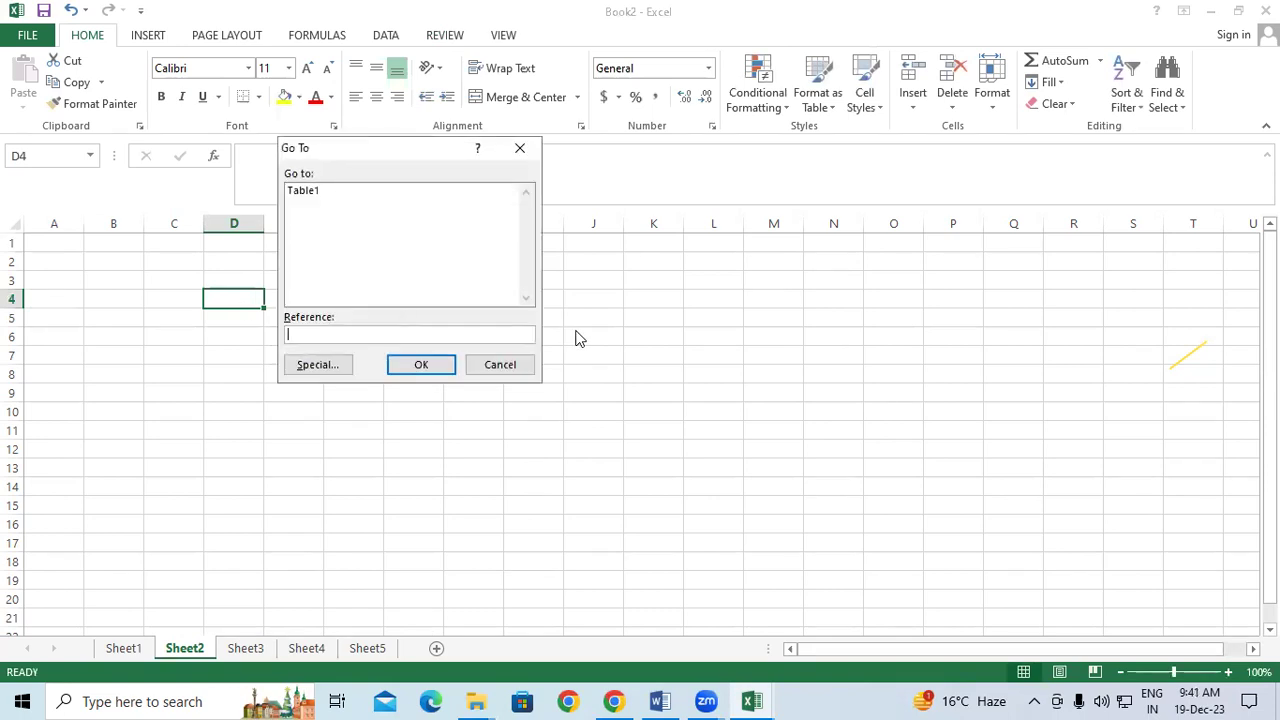
text(l1)
click(430, 363)
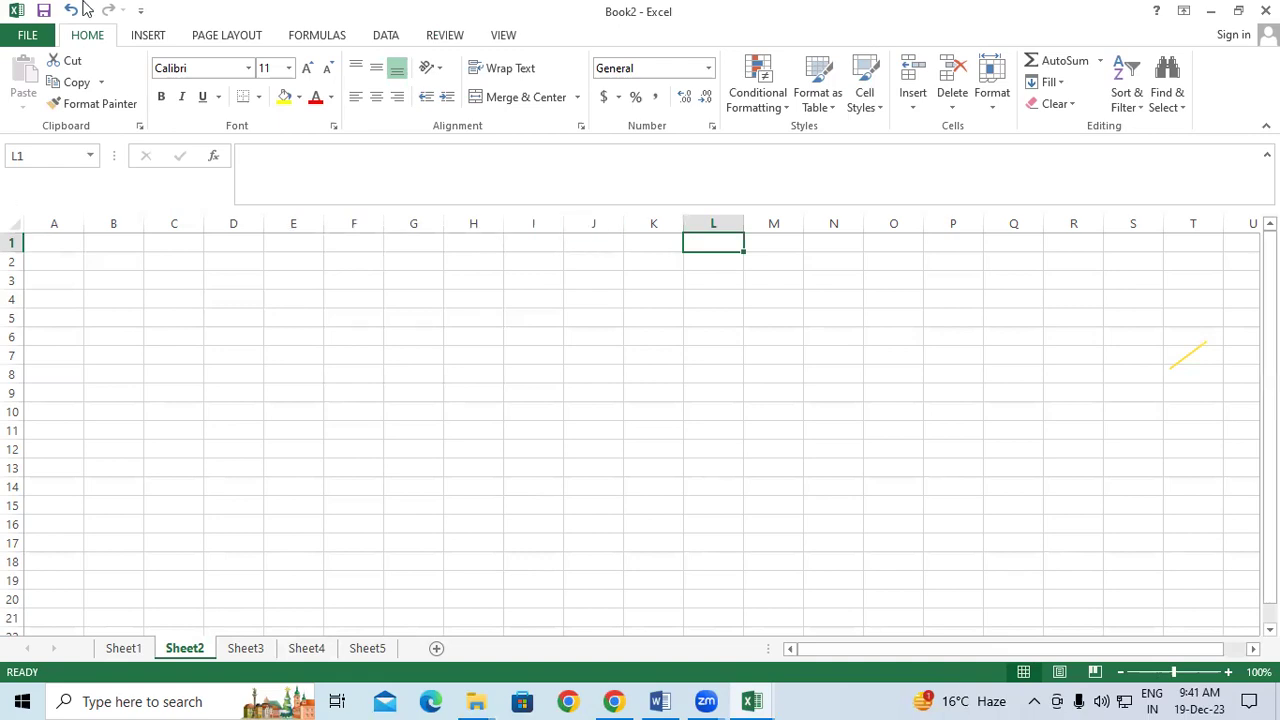
Step: Enter 45, 565, 656, 4545, 455 and 5454 down cells H5 to H10
click(318, 35)
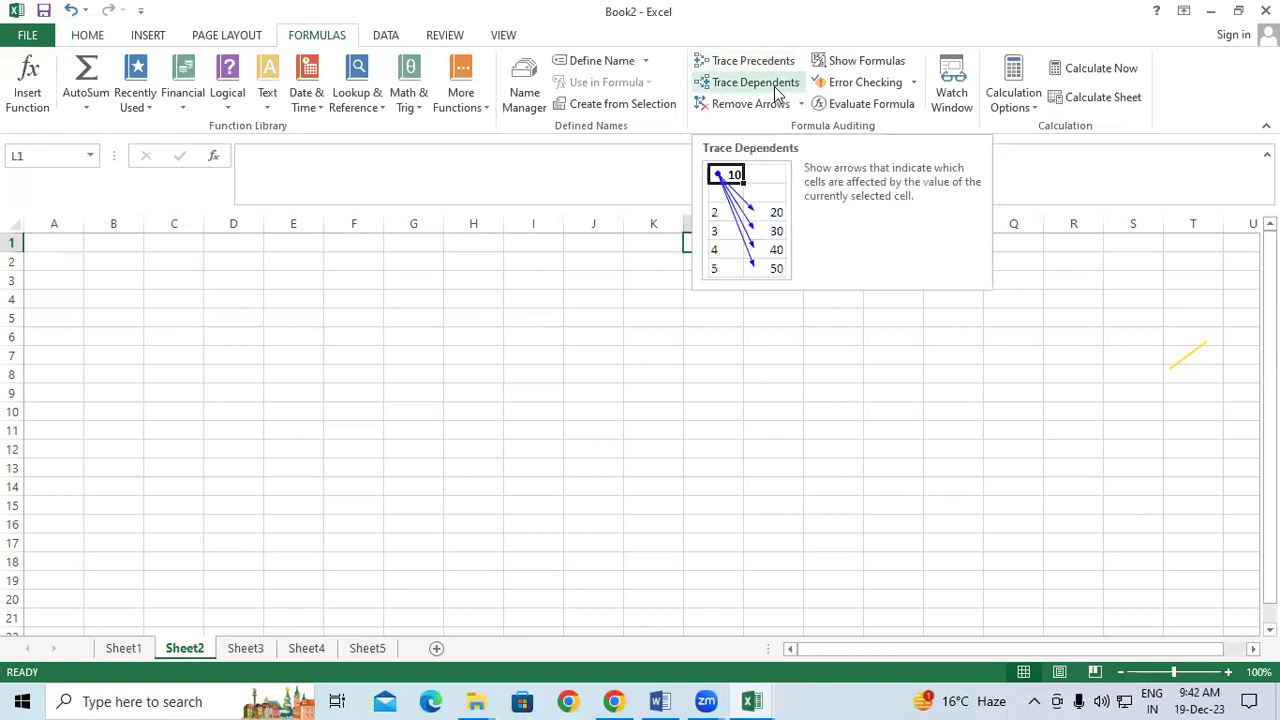
click(571, 363)
click(464, 314)
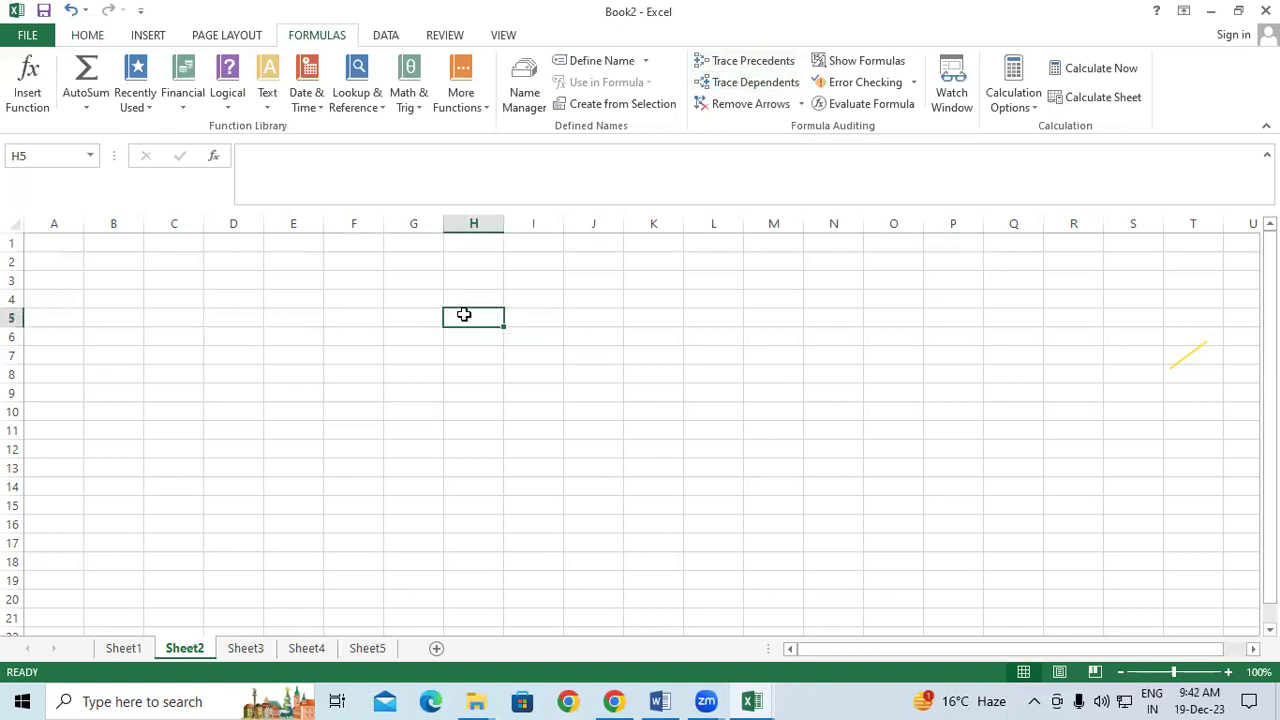
text(45)
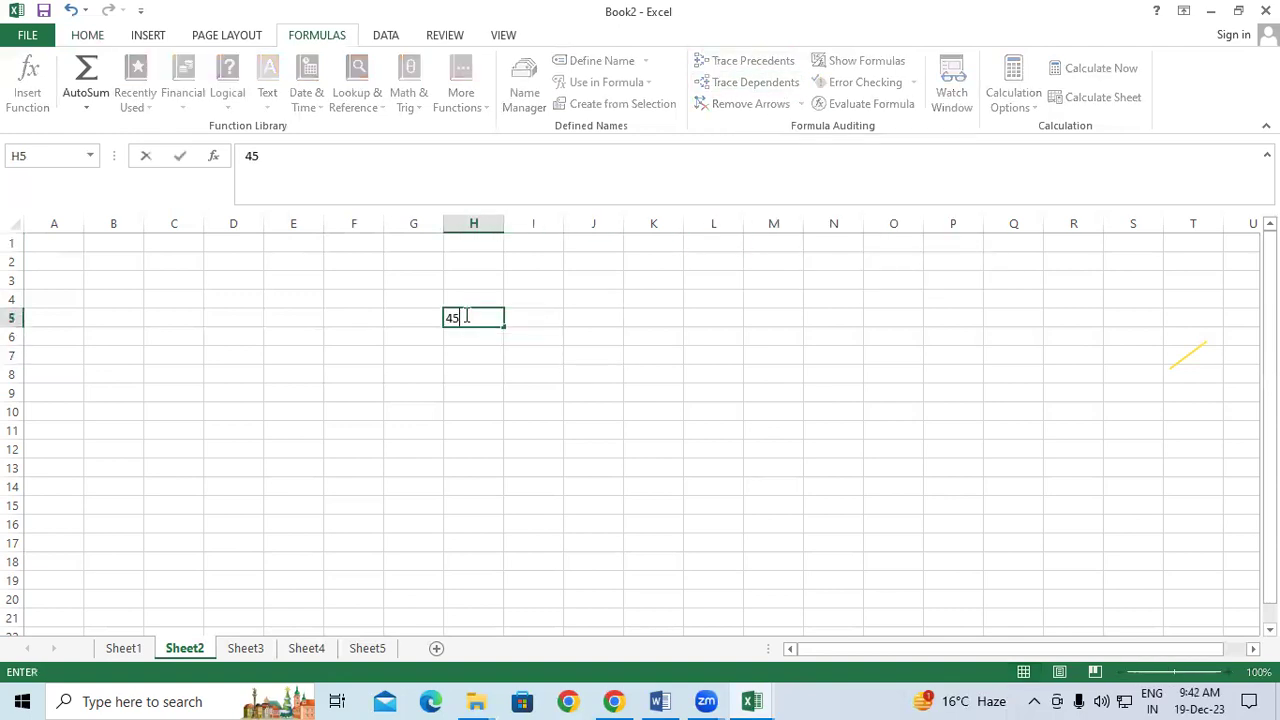
key(Return)
text(565)
key(Return)
text(656)
key(Return)
text(4545)
key(Return)
text(455)
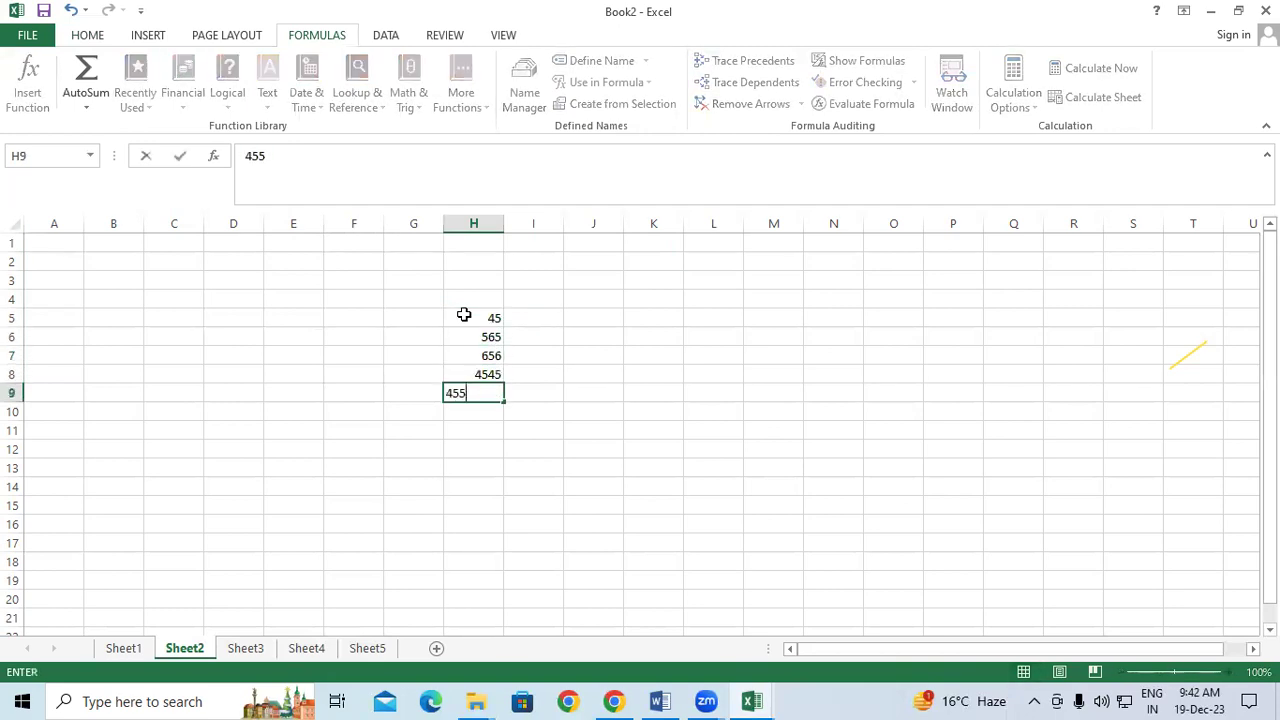
key(Return)
text(5454)
key(Return)
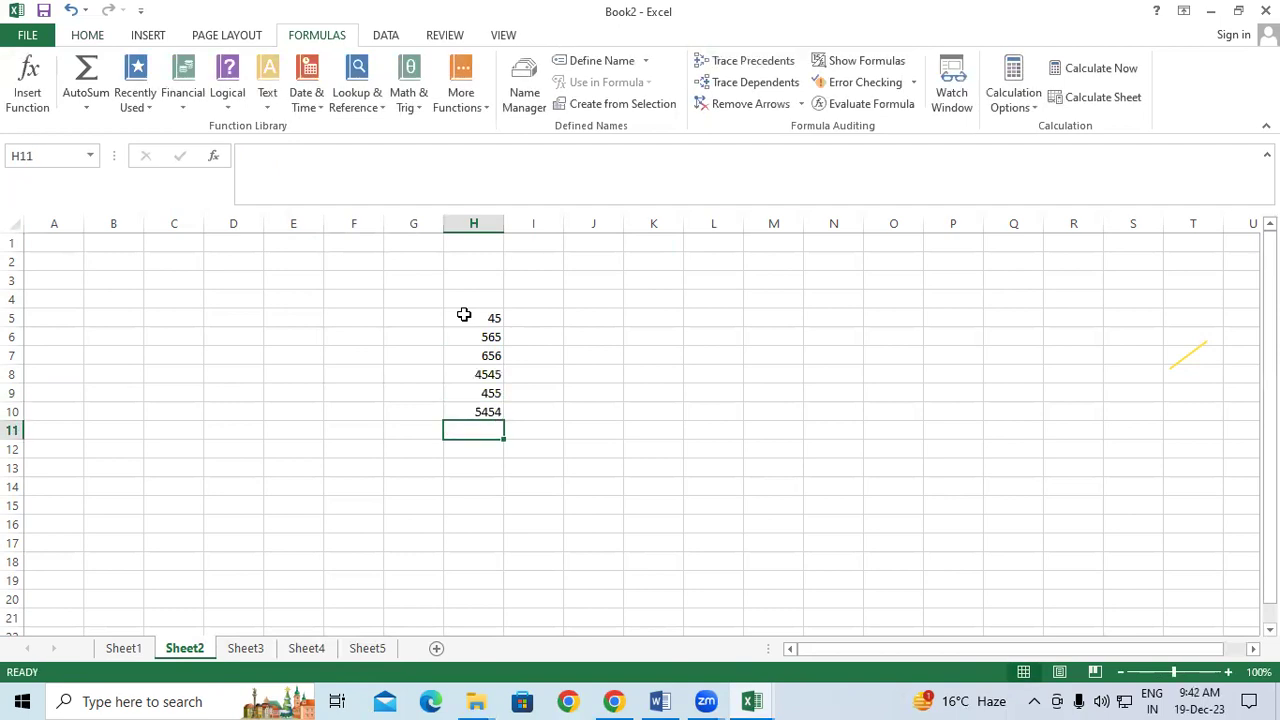
click(711, 338)
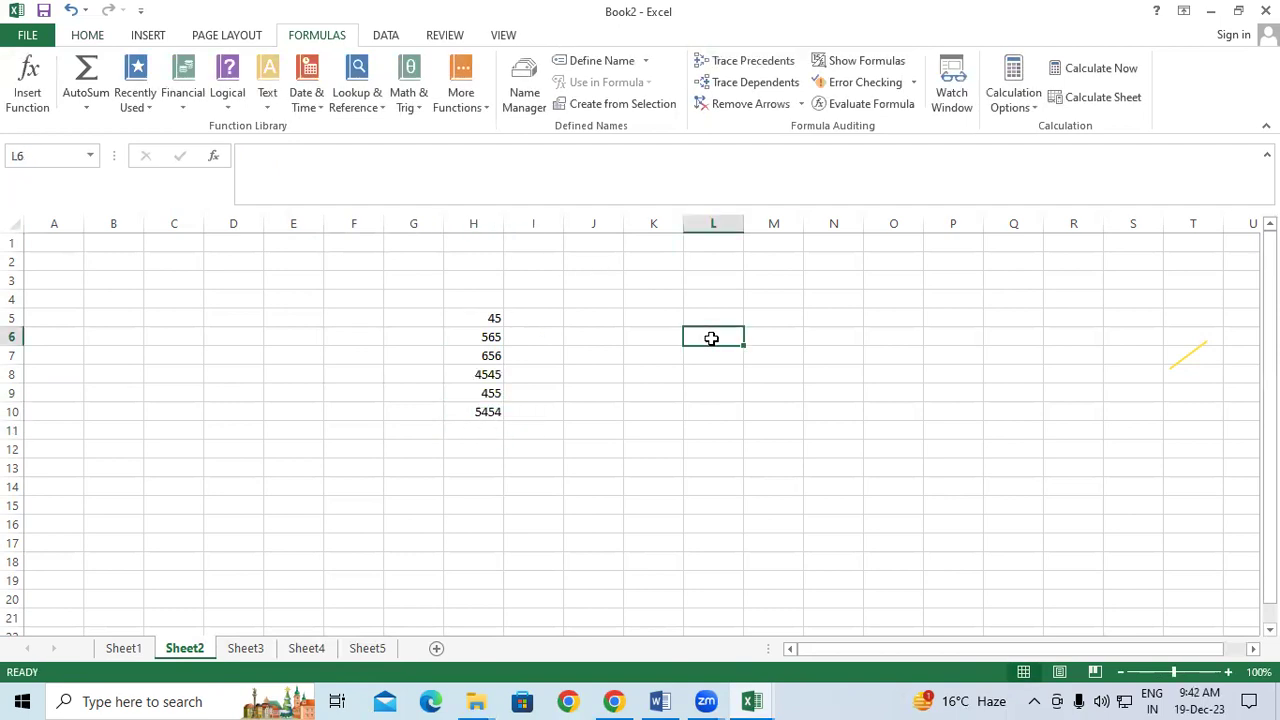
text(=sum)
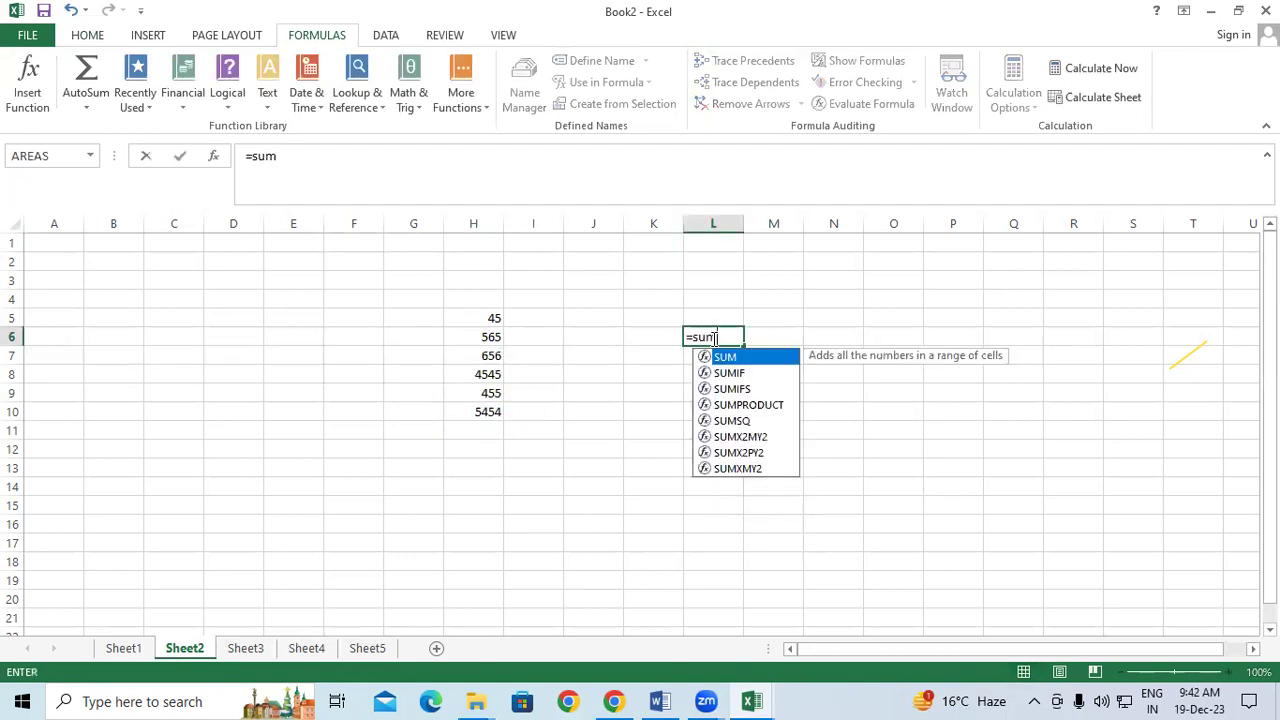
text(()
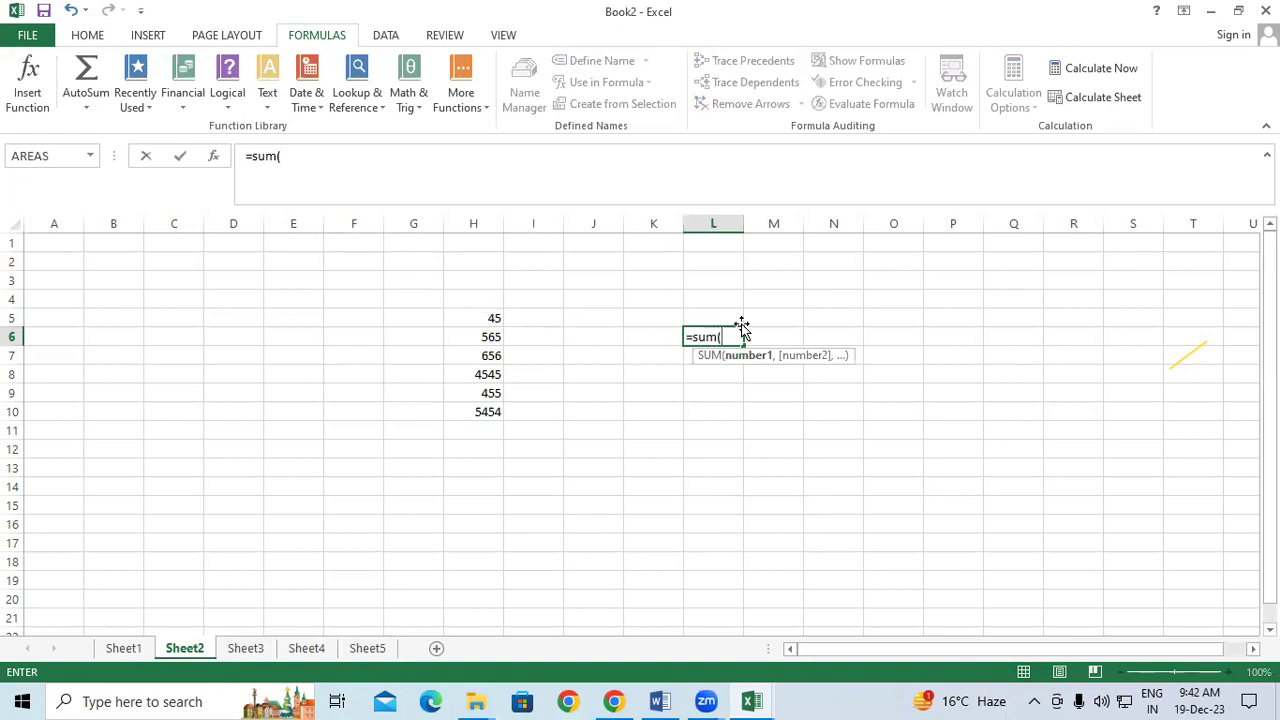
key(BackSpace)
key(BackSpace)
key(BackSpace)
key(BackSpace)
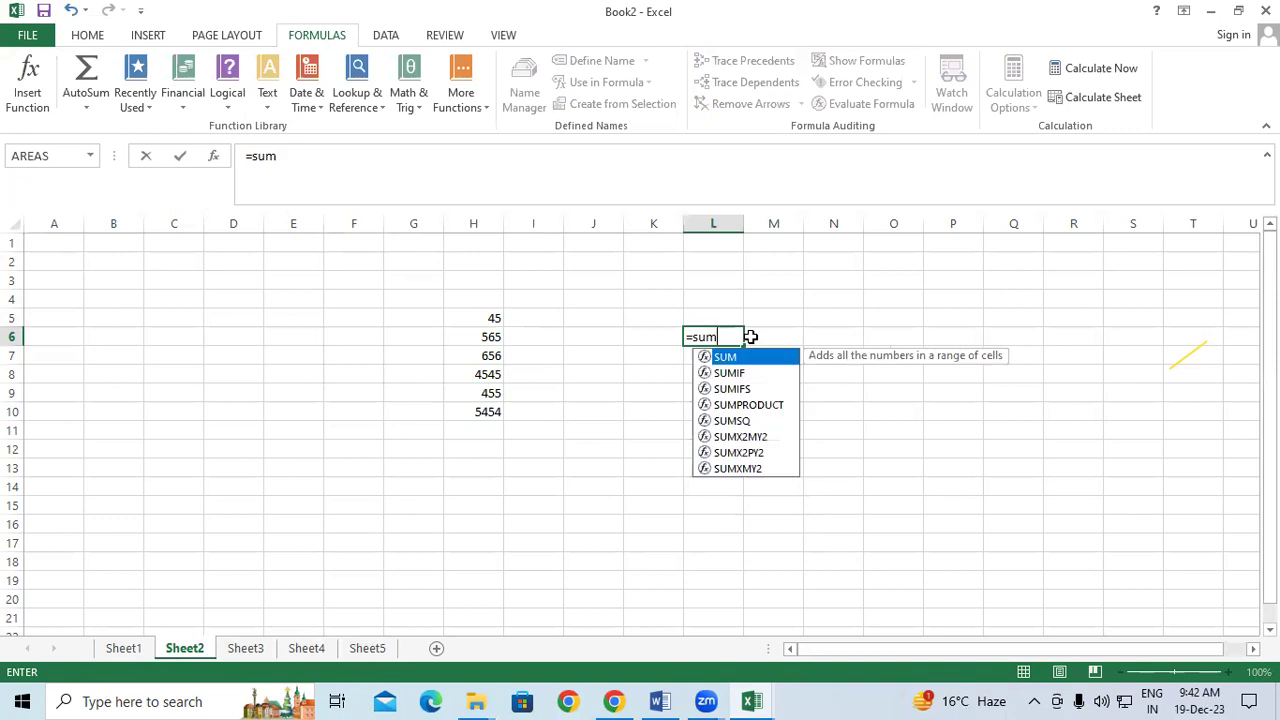
key(BackSpace)
key(BackSpace)
key(Escape)
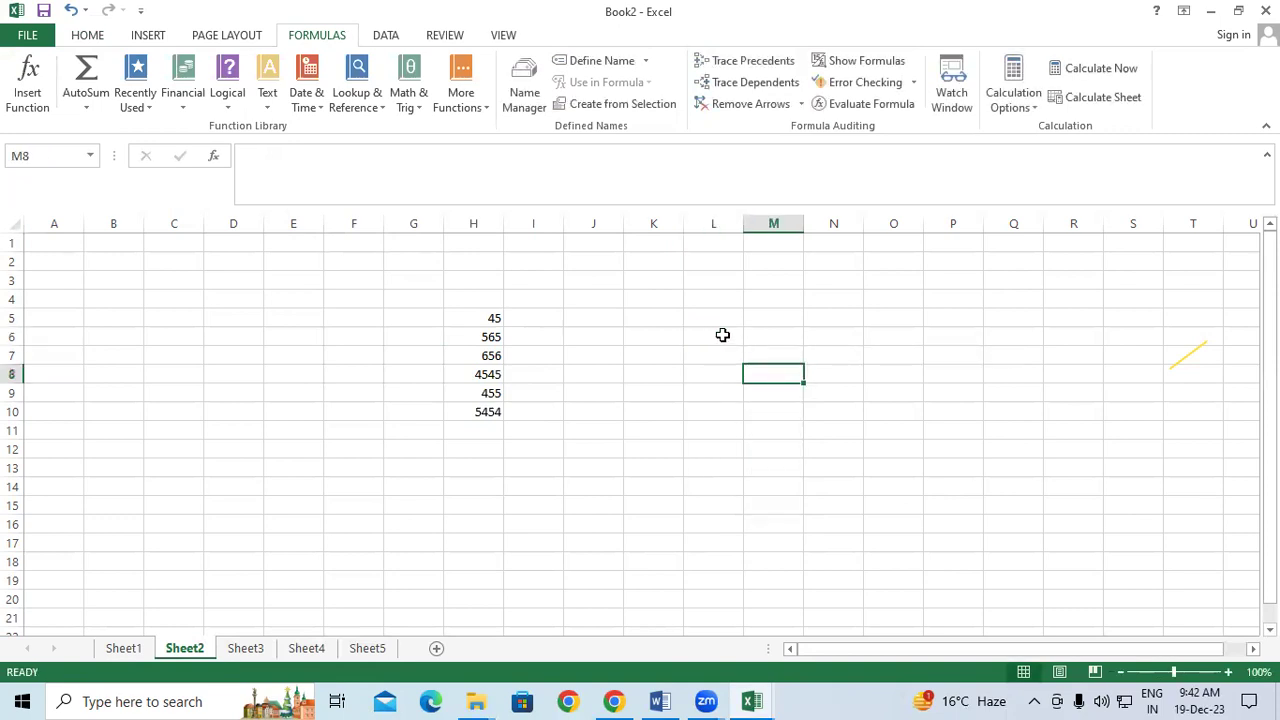
Step: Enter the formula =SUM(H5:H10) in cell L6
text(=s)
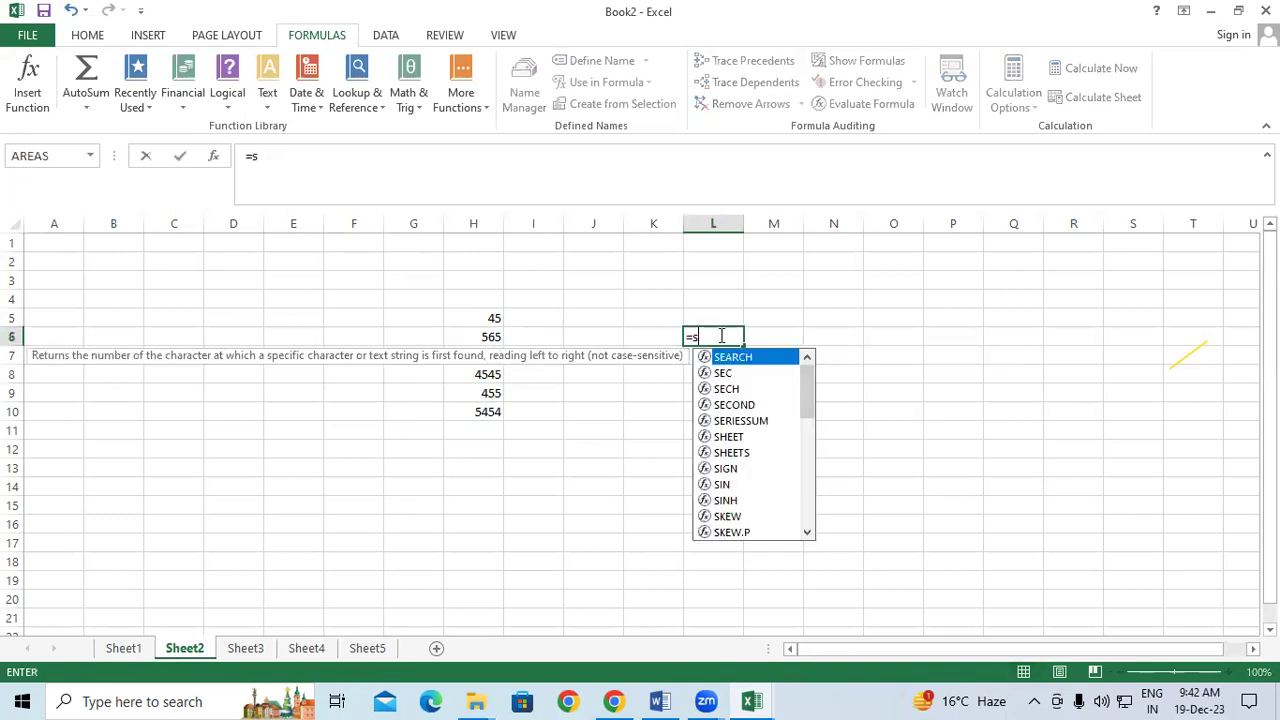
text(um()
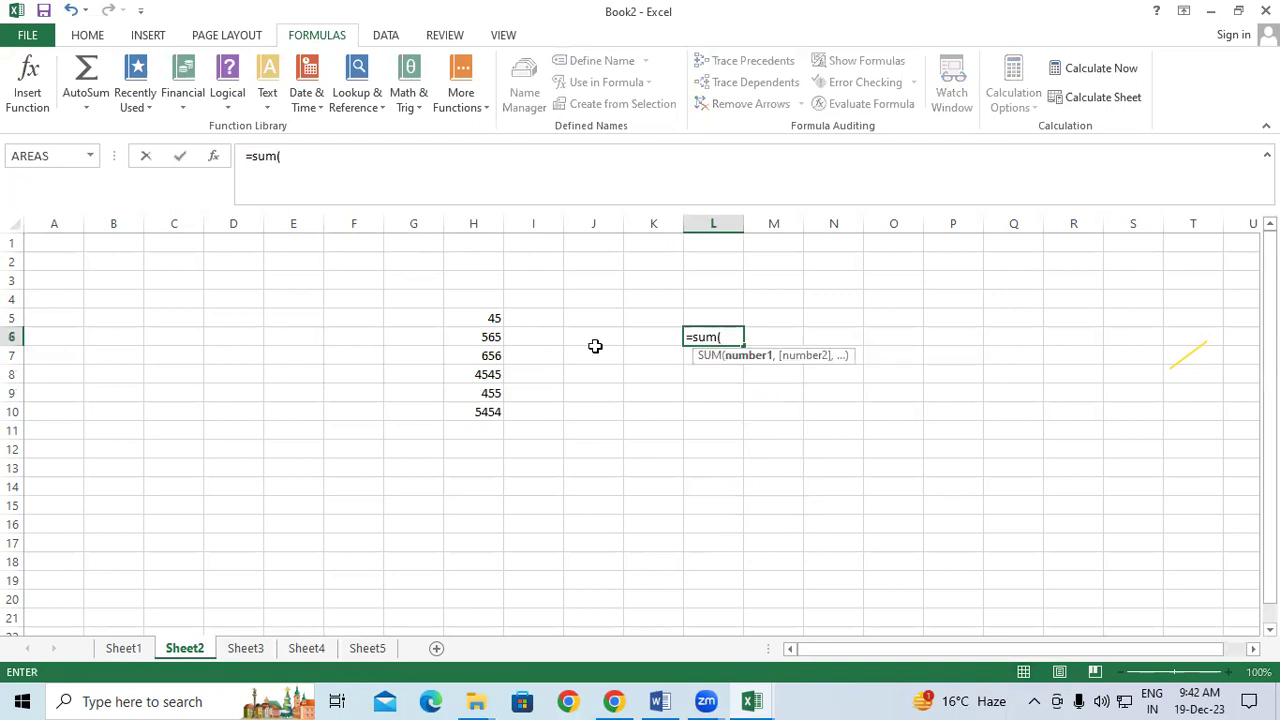
drag(489, 318, 477, 409)
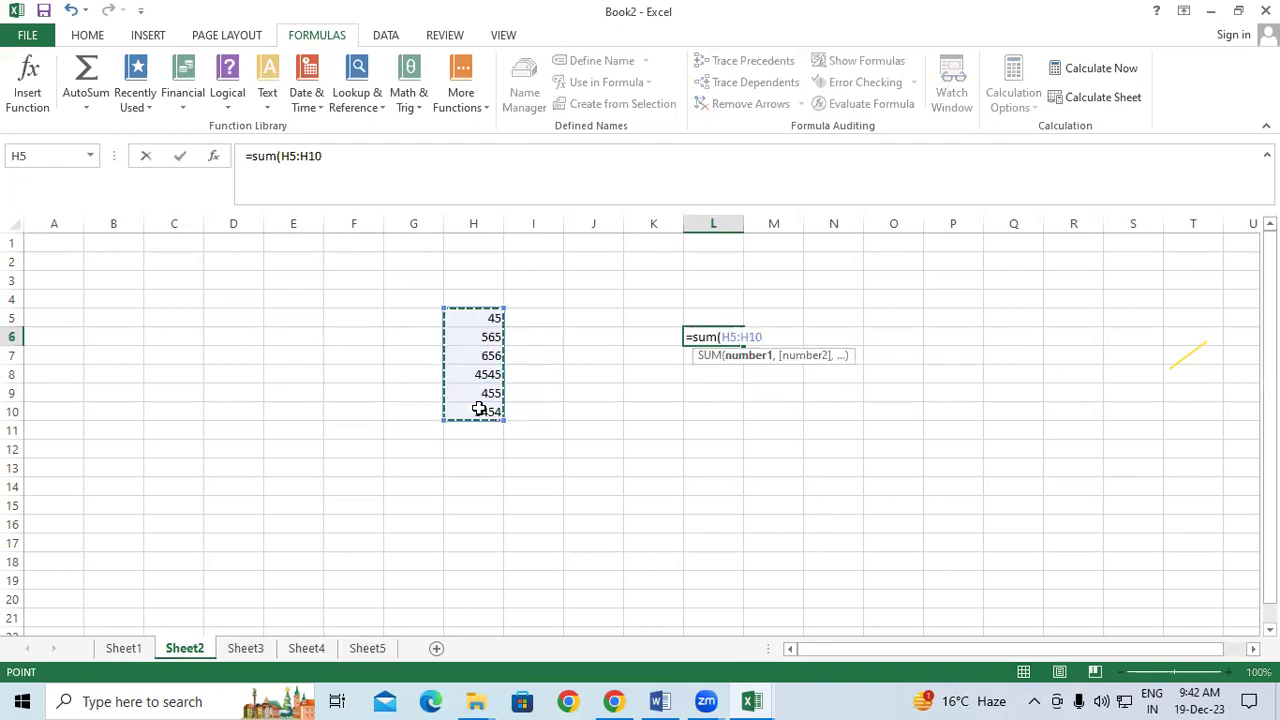
text())
key(Return)
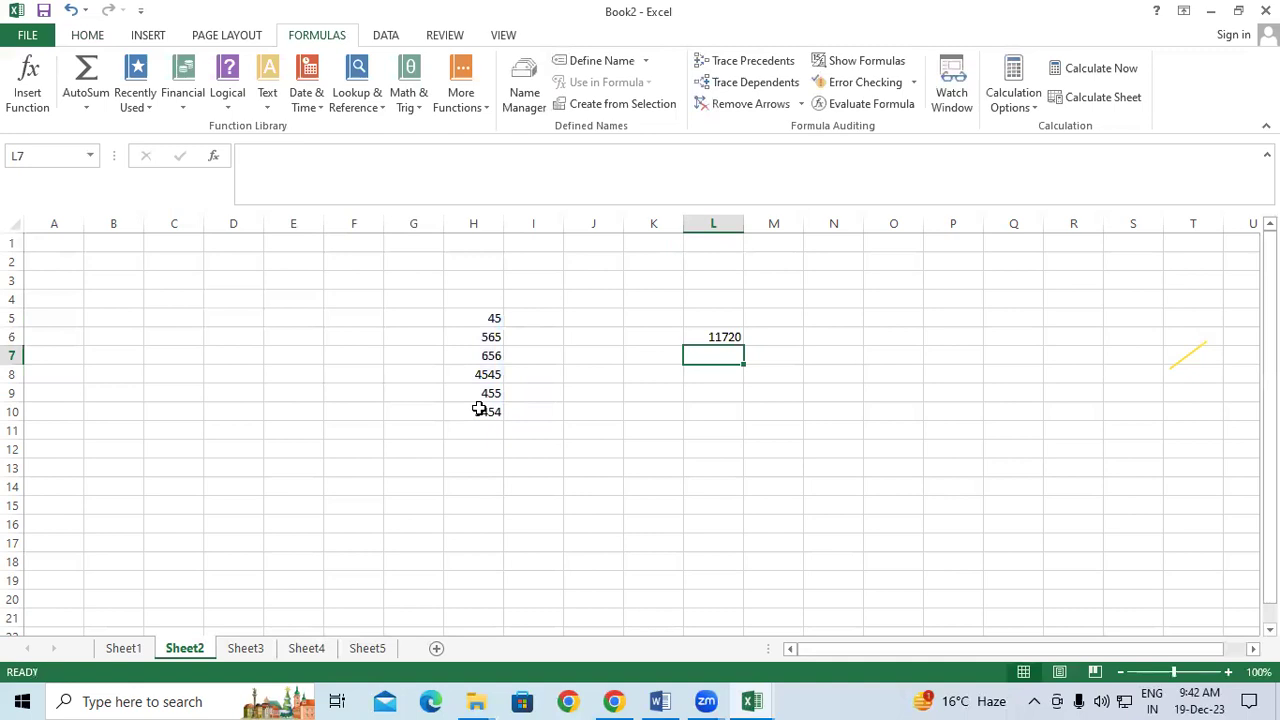
Step: Trace the precedents of the sum formula in L6, and remove the trace arrows again
click(715, 337)
click(748, 61)
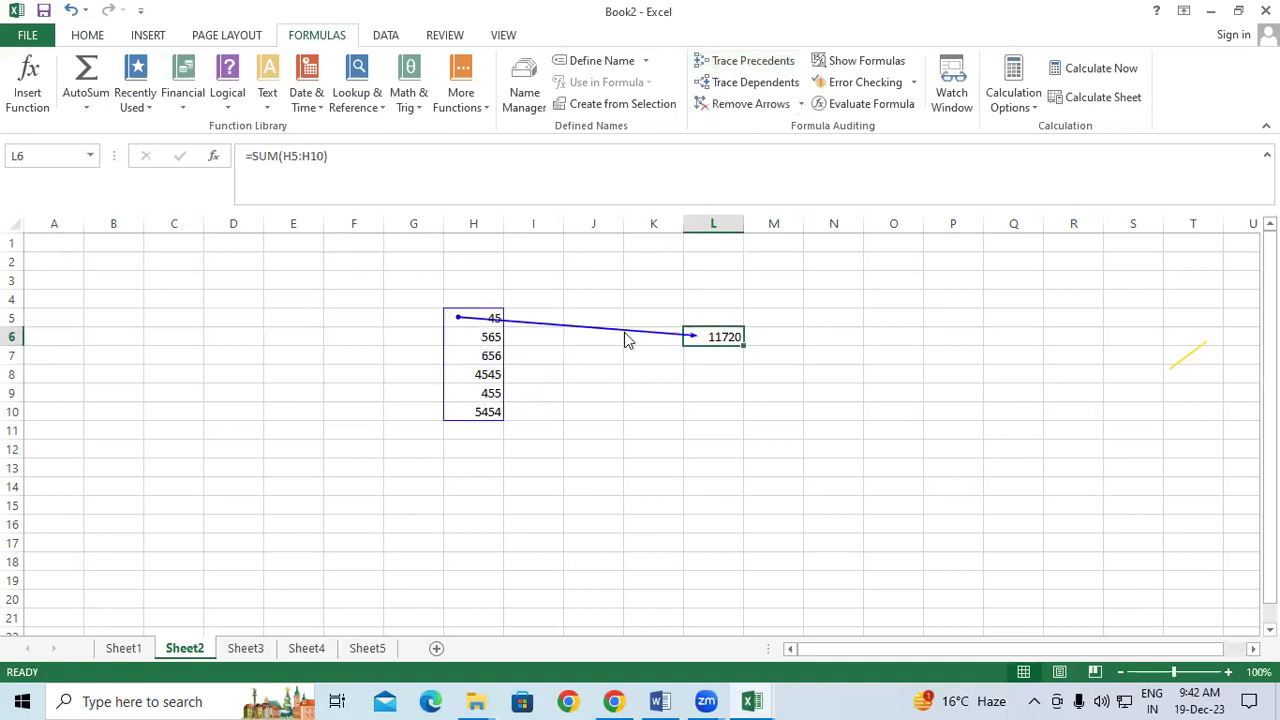
click(678, 428)
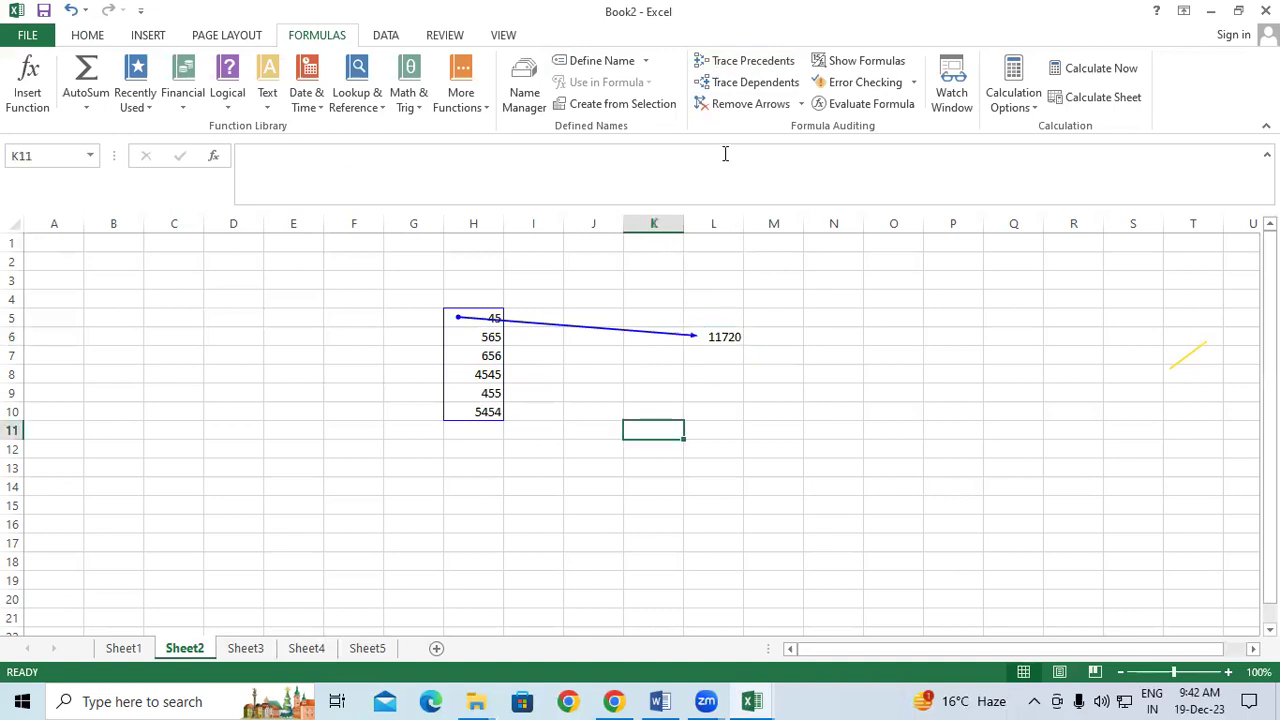
click(745, 104)
click(770, 392)
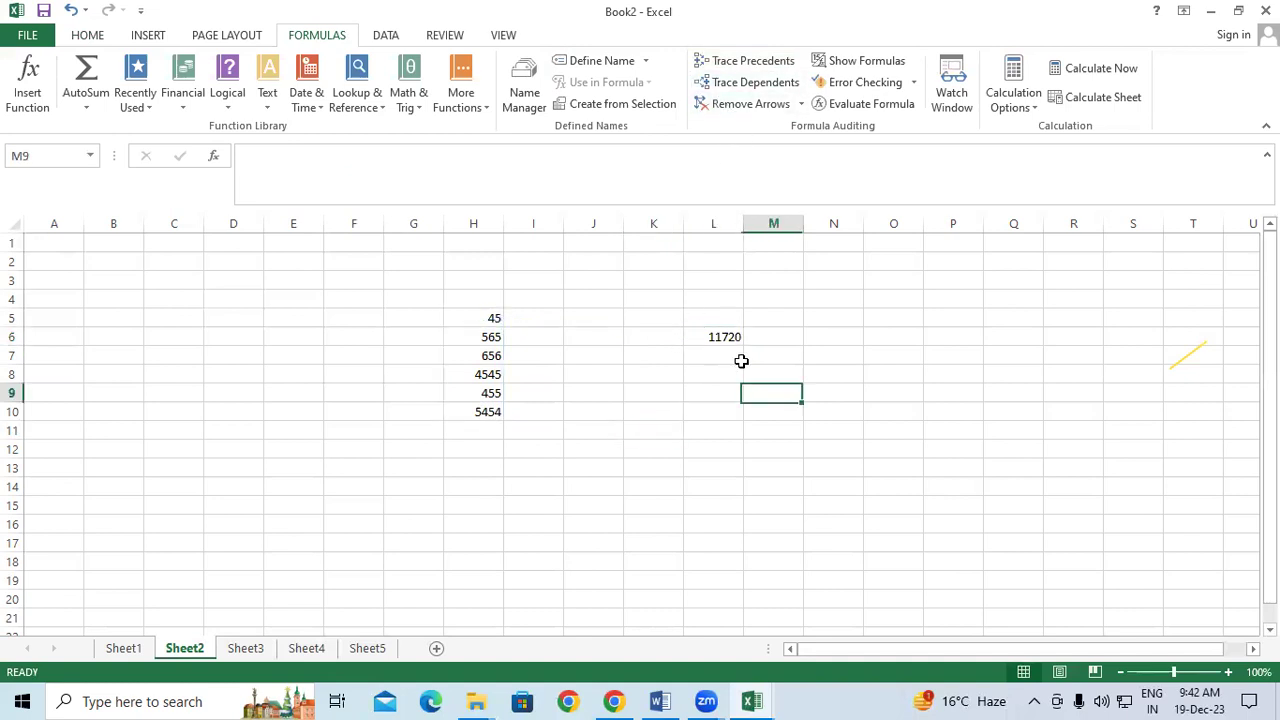
Step: Select all cells directly referenced by the formula in L6, and clear that selection
click(720, 333)
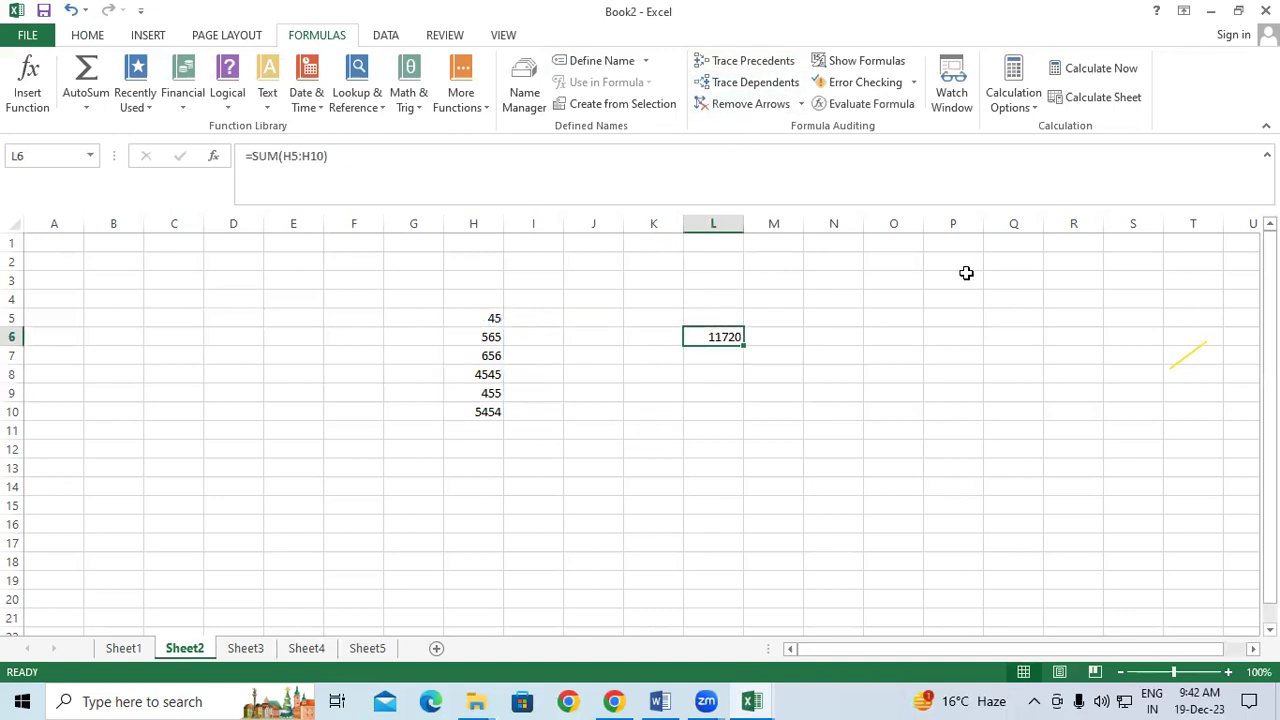
key(ctrl+bracketleft)
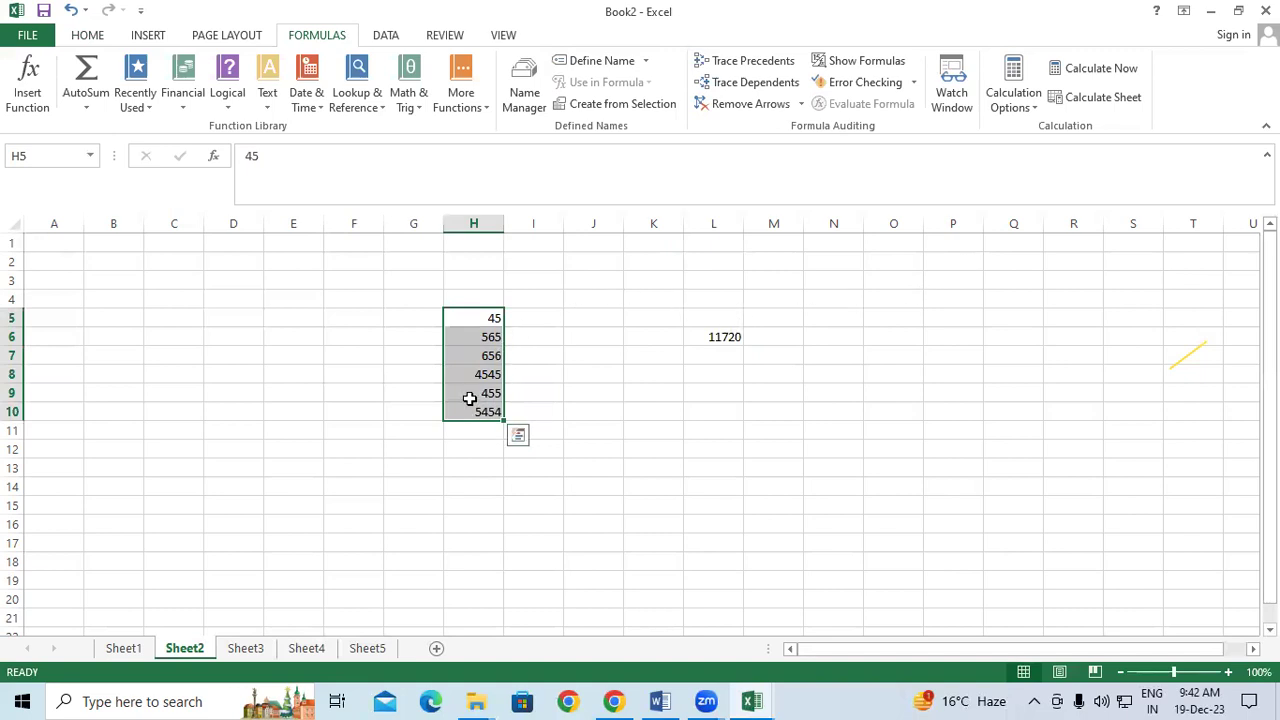
click(616, 323)
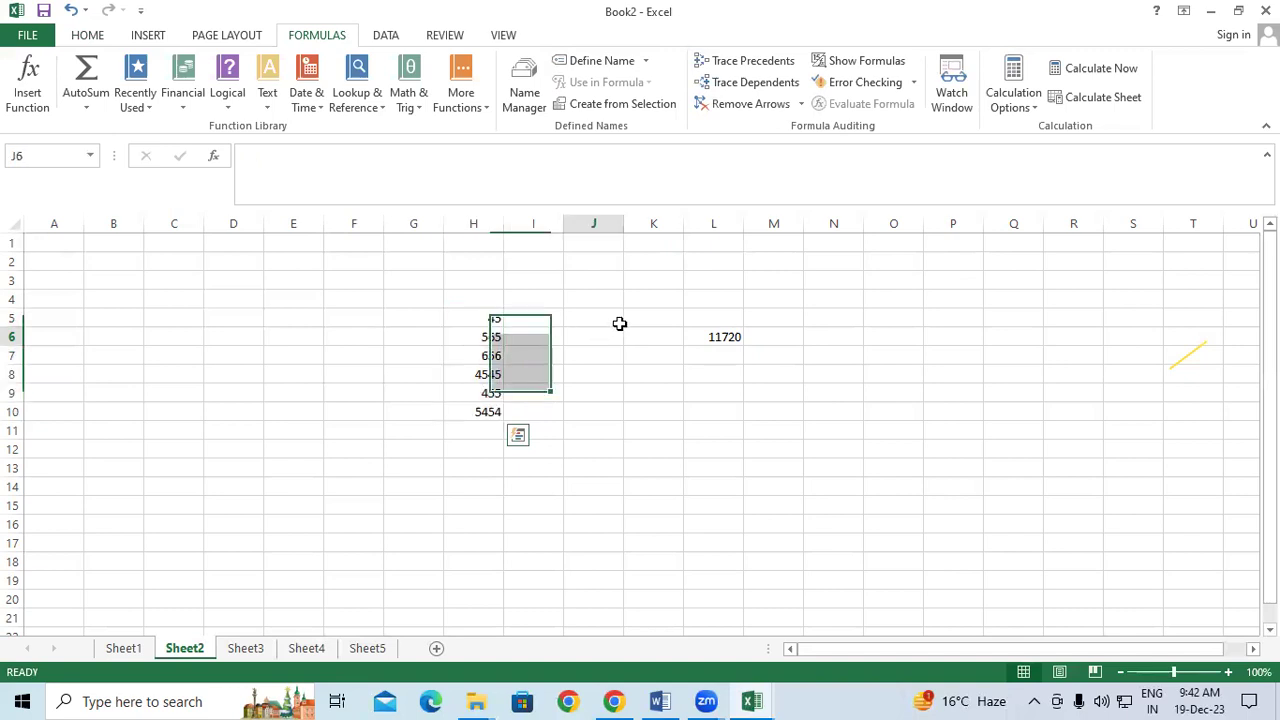
Step: Enter 56, 35, 69, 39 and 36 down cells E5 to E9
click(301, 319)
text(56)
key(Return)
text(35)
key(Return)
text(69)
key(Return)
text(39)
key(Return)
text(36)
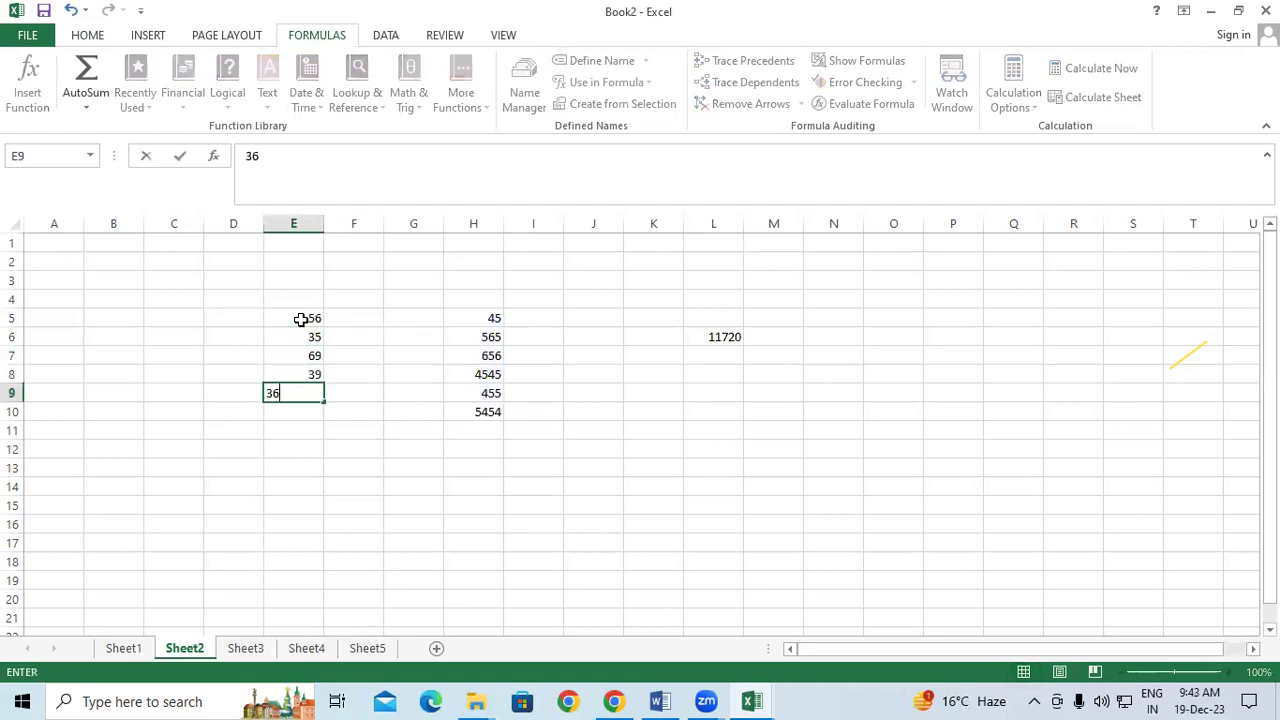
key(Return)
Step: Enter the formula =MAX(E5:E9) in cell L10
click(711, 412)
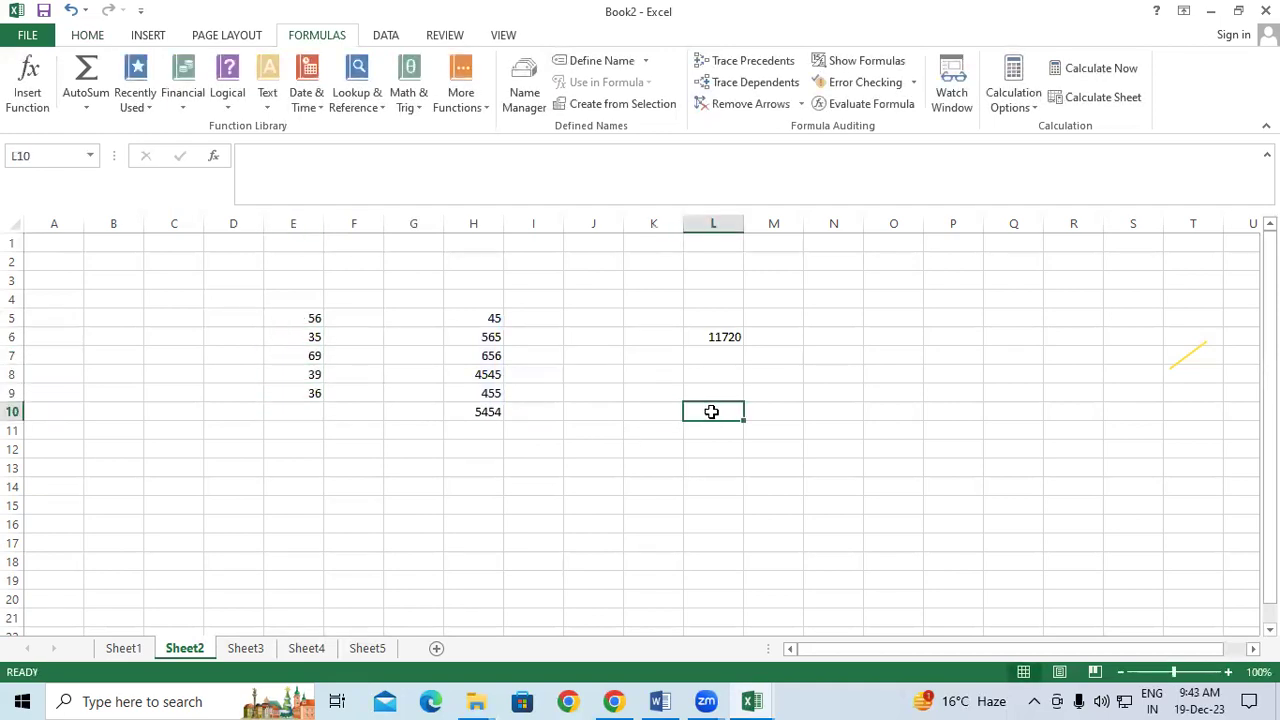
text(=)
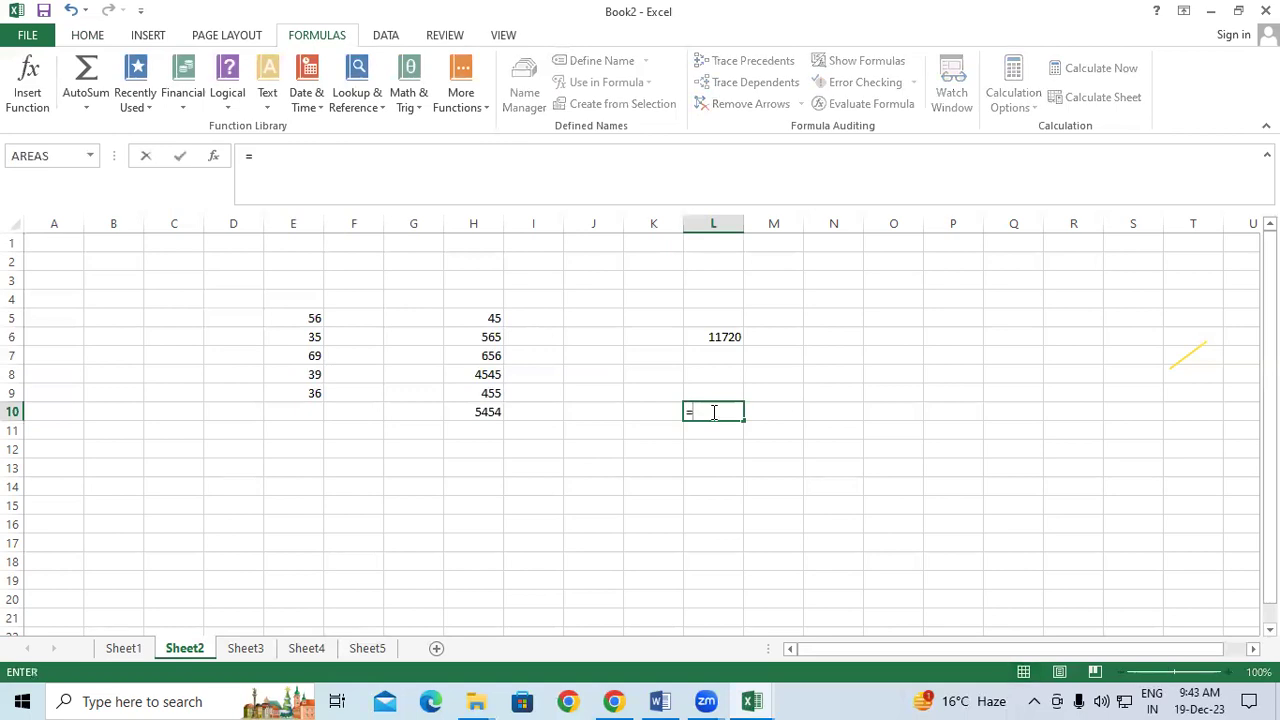
text(max()
drag(309, 320, 297, 392)
text())
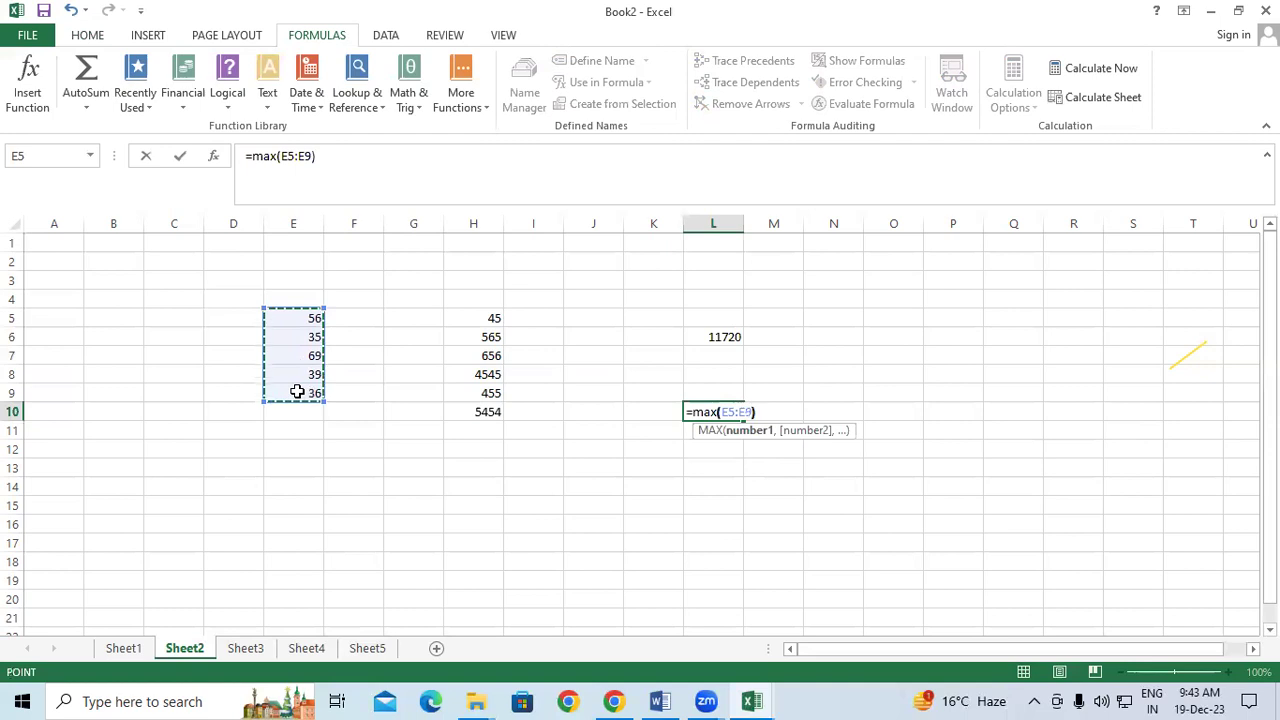
key(Return)
Step: Try to select the cells directly referenced by the empty cell M7
click(775, 359)
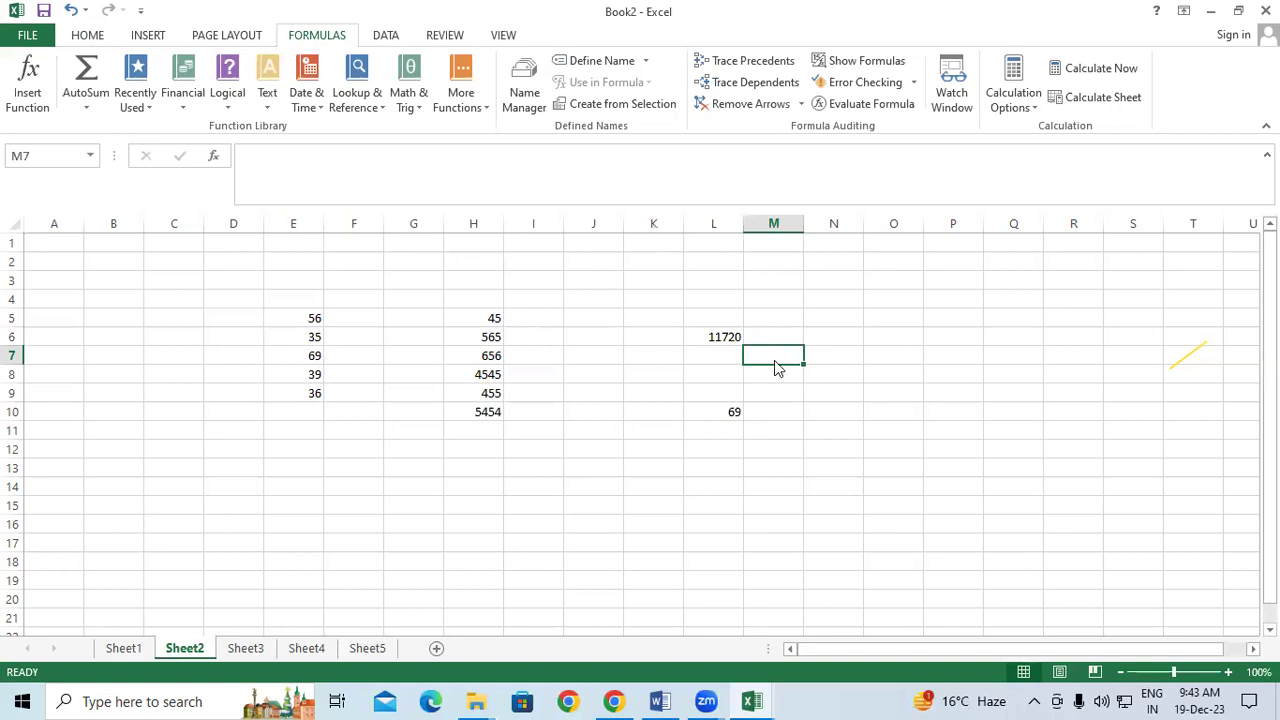
key(ctrl+[)
click(717, 324)
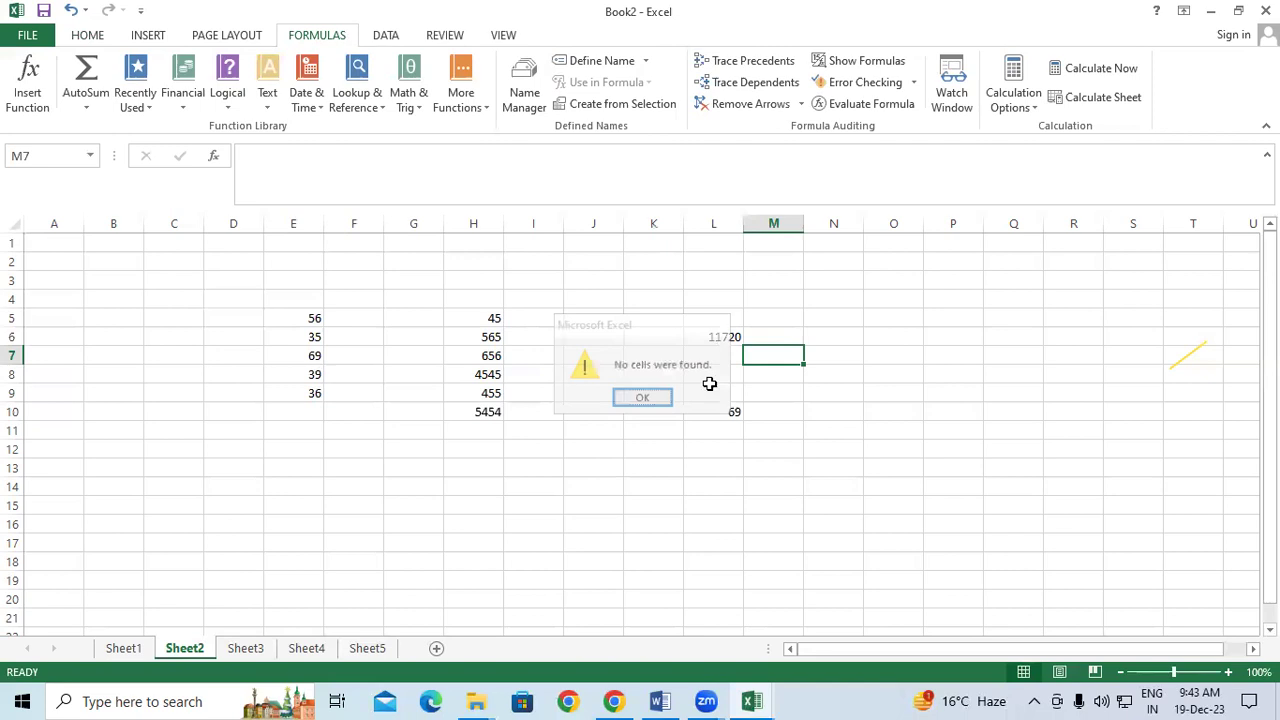
Step: Select all cells directly referenced by the MAX formula in L10, and clear that selection
click(704, 417)
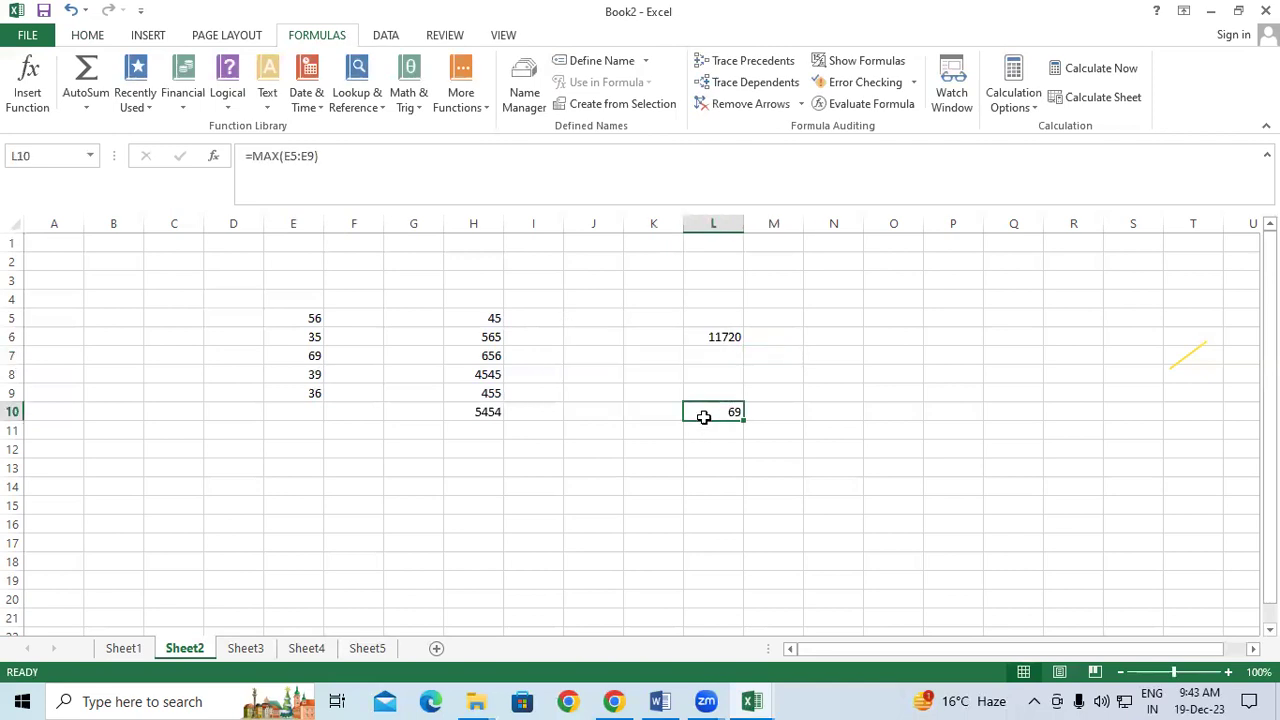
key(ctrl+[)
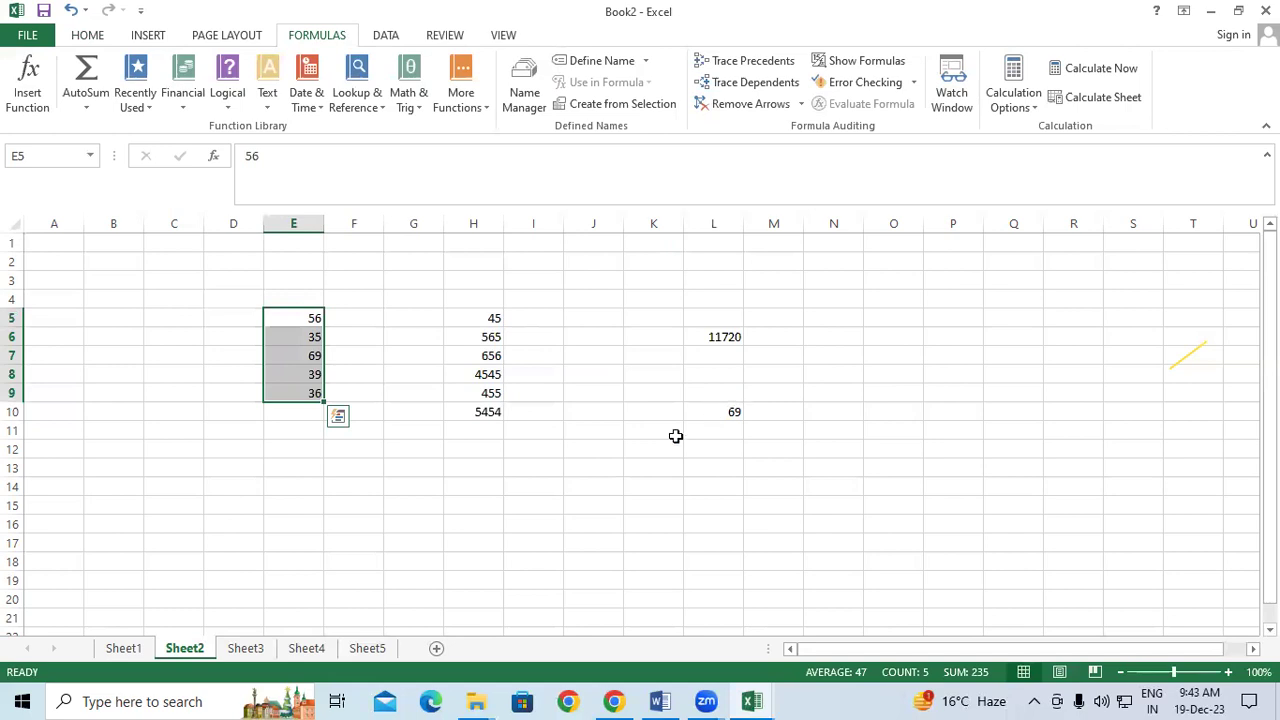
click(676, 436)
Step: Examine the numbers in H5:H10 and the formulas in L6 and L10 that use the two number columns
click(482, 394)
click(479, 323)
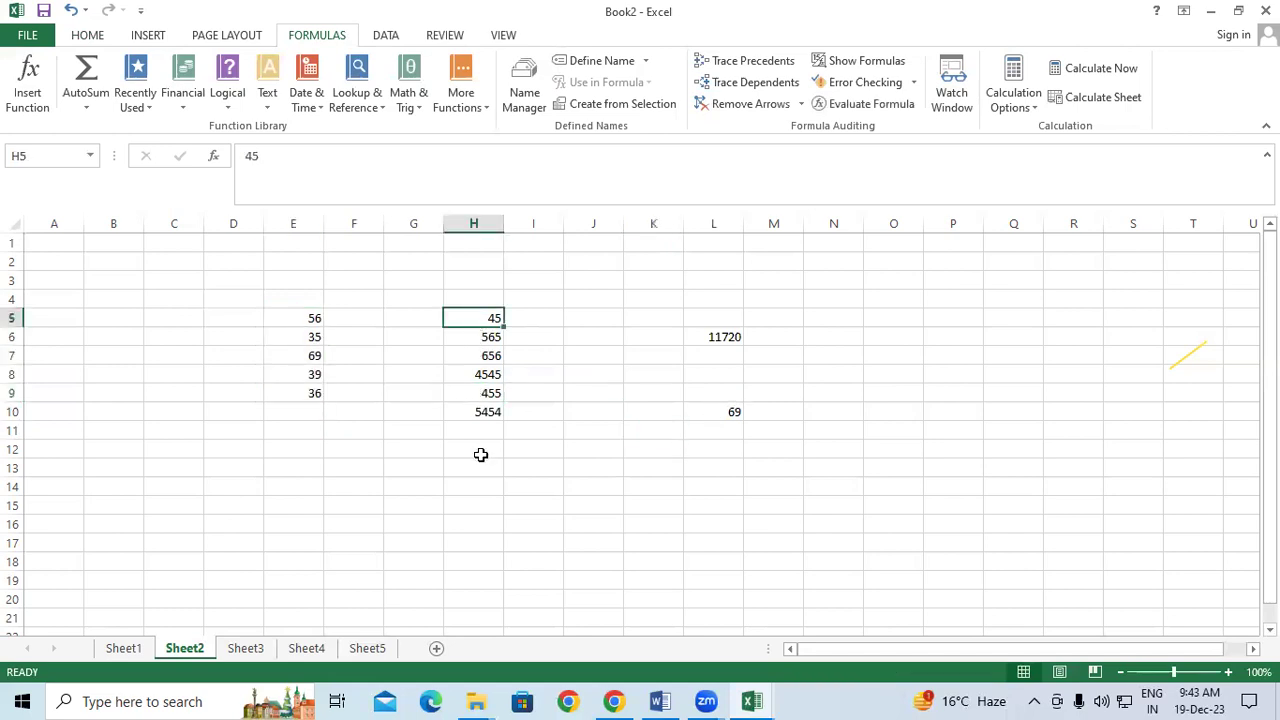
click(480, 451)
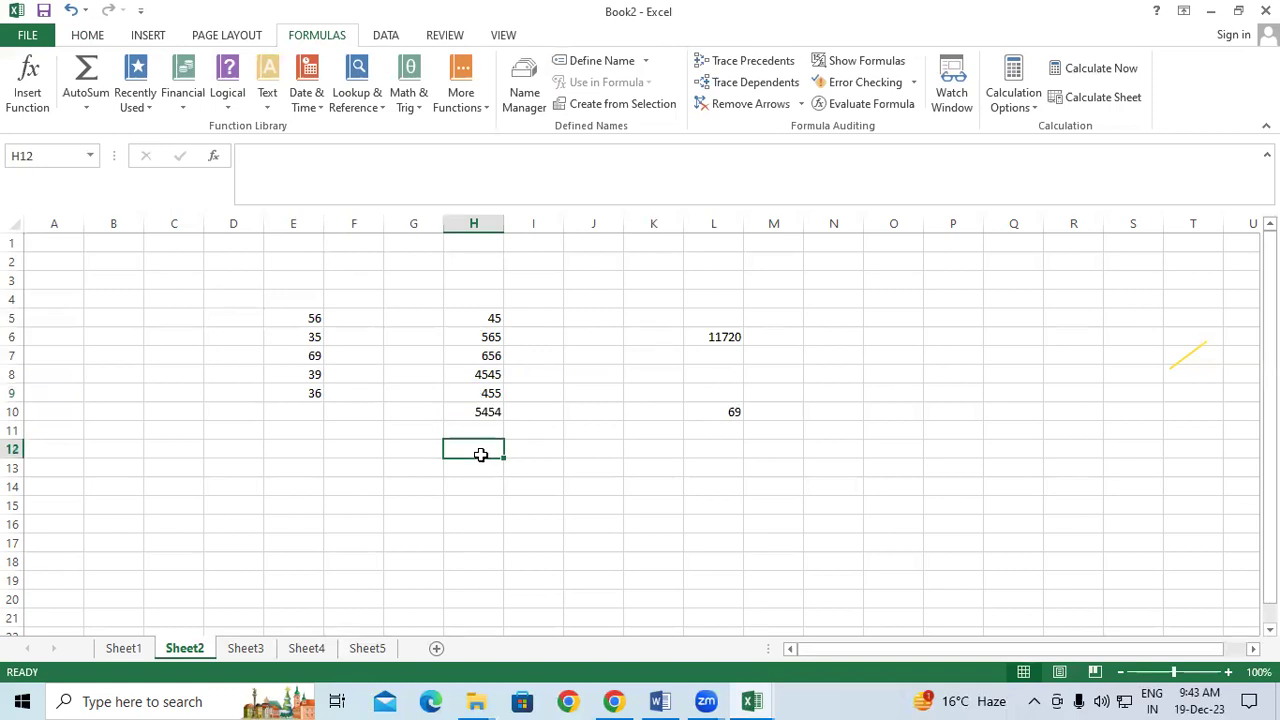
click(730, 339)
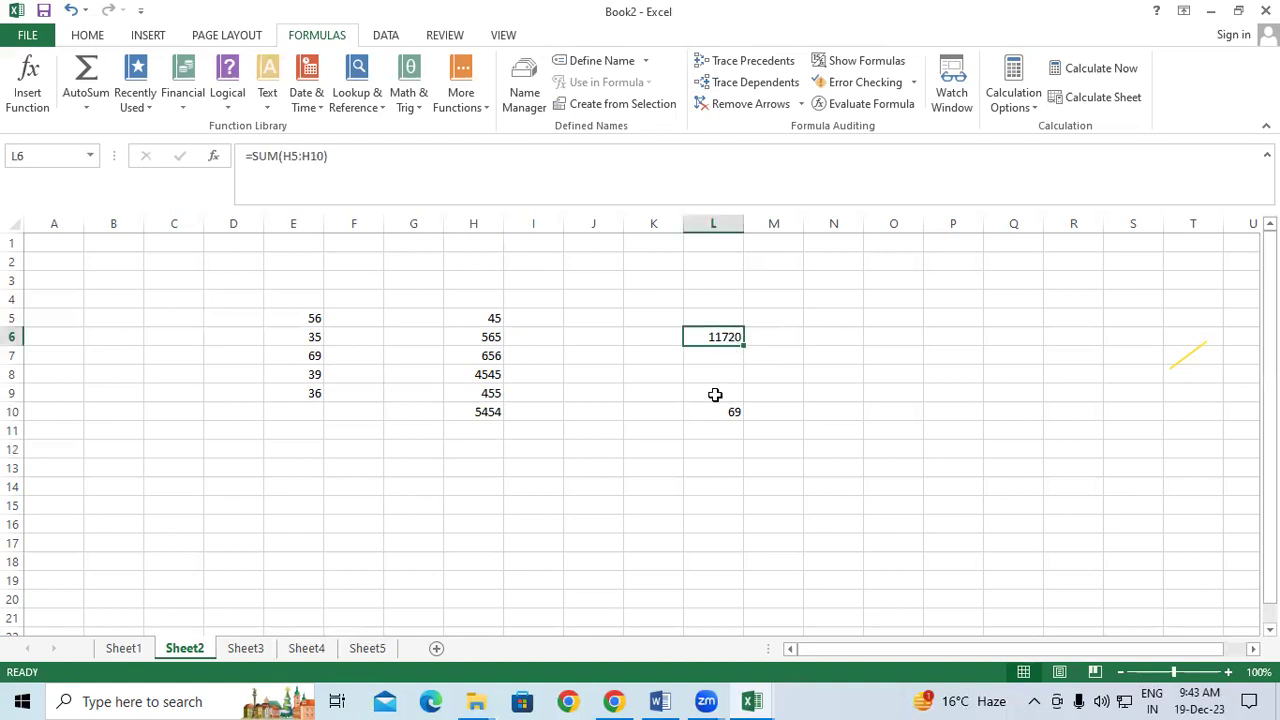
click(713, 406)
click(711, 336)
click(748, 449)
click(716, 336)
click(475, 299)
drag(514, 406, 514, 430)
drag(463, 320, 475, 414)
click(769, 455)
Step: Enter the formula =MAX(H5:H10) in cell N4
click(849, 296)
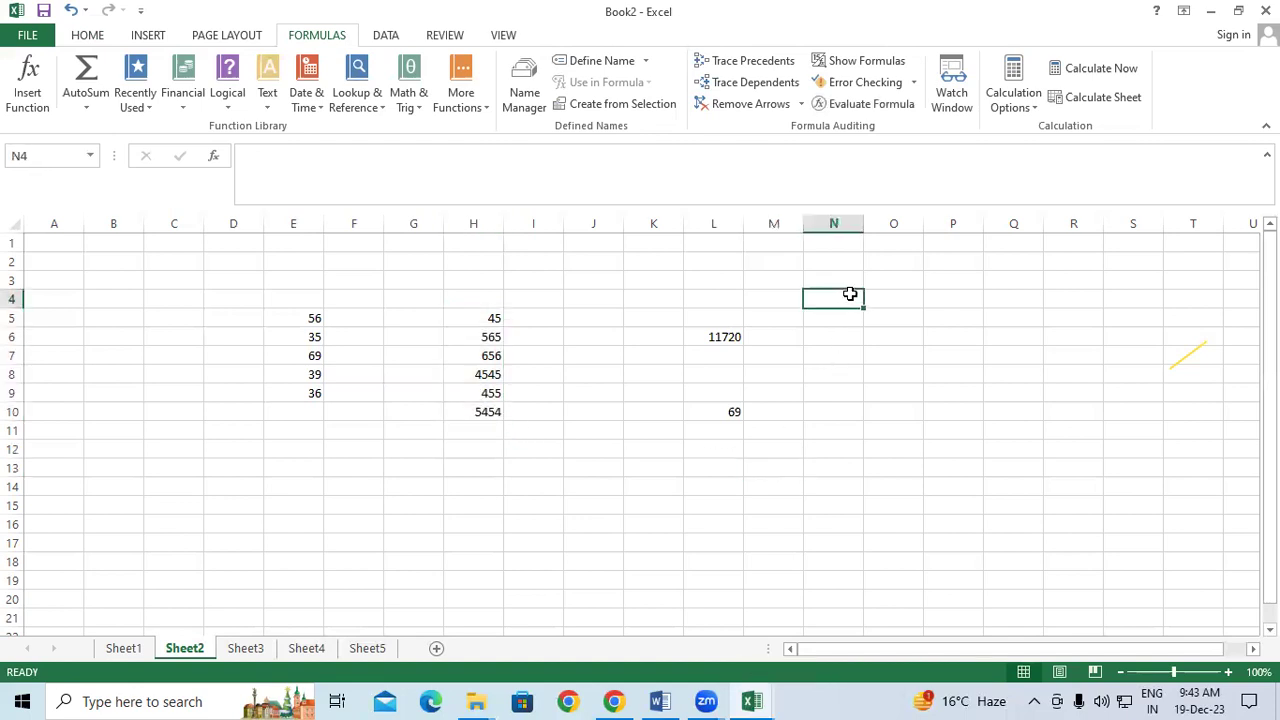
text(=)
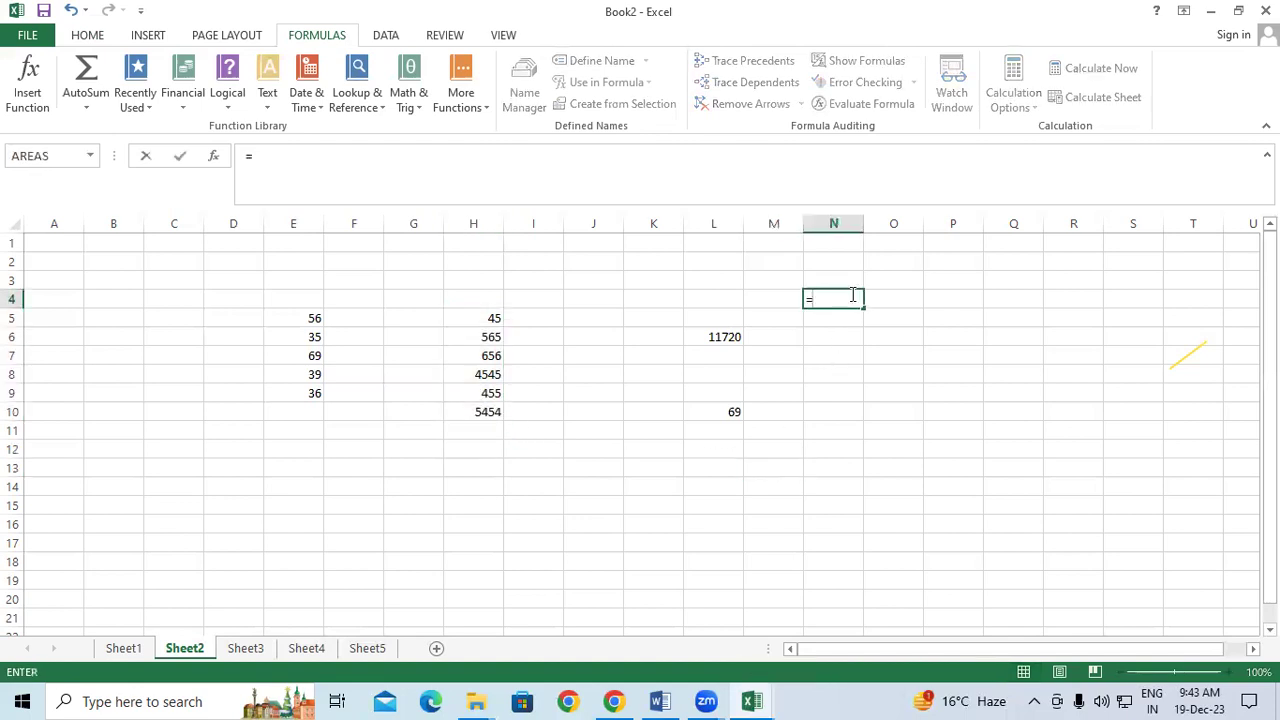
text(max()
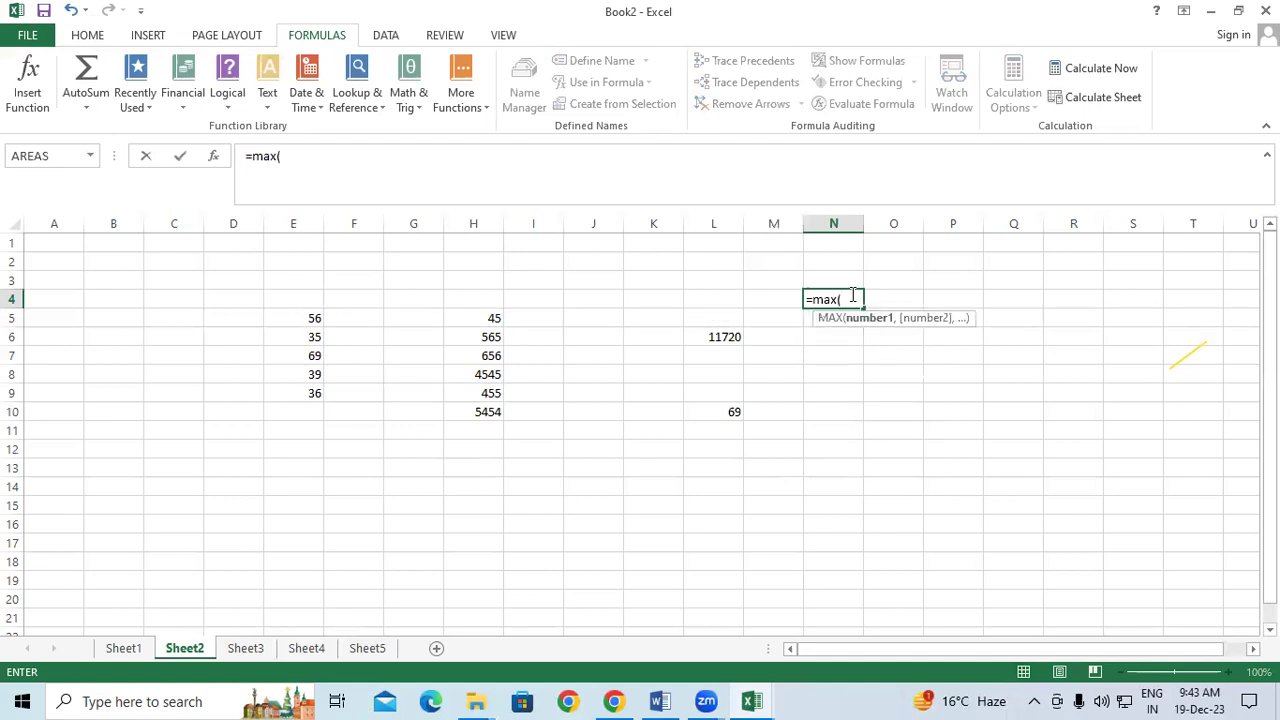
drag(454, 318, 474, 414)
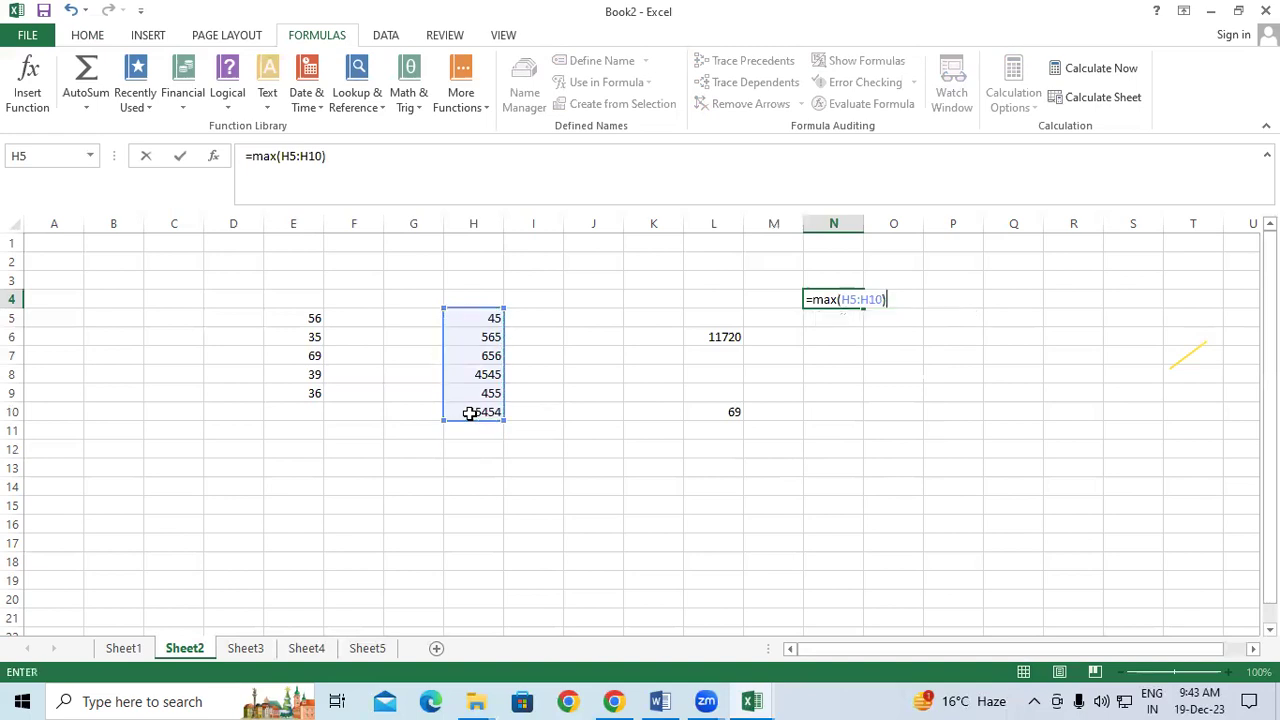
text())
key(Return)
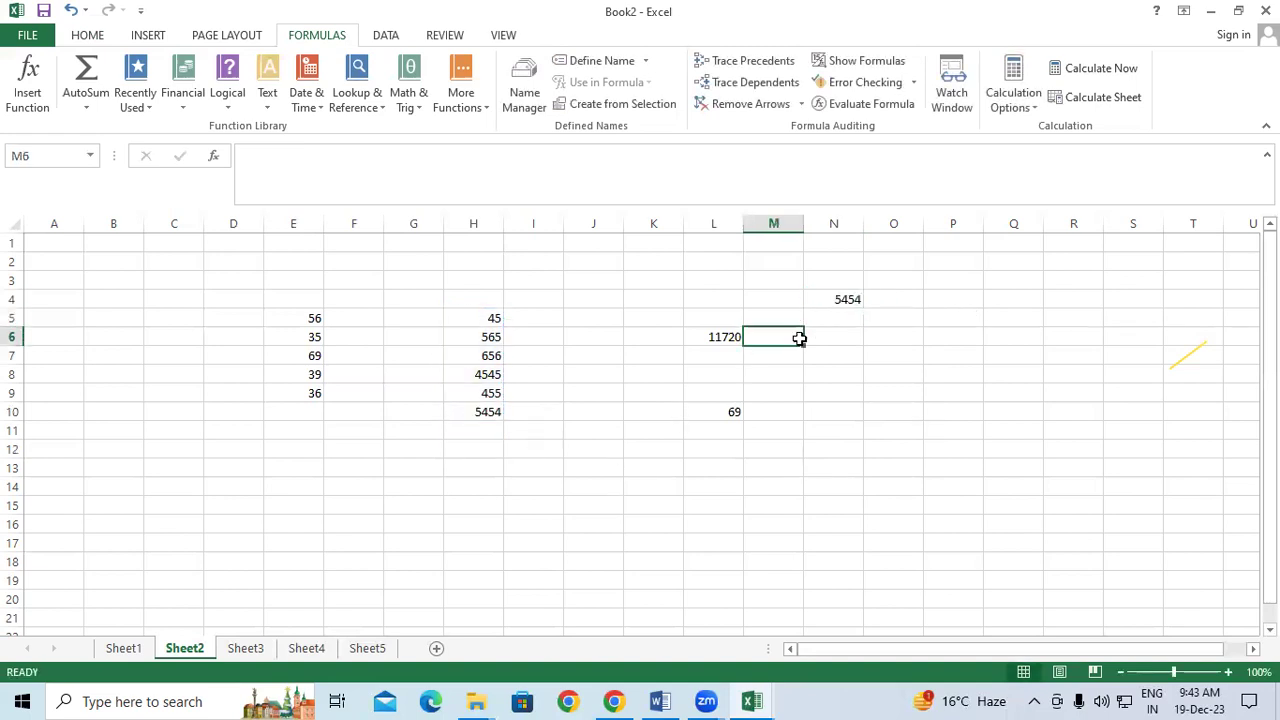
Step: Try to select the cells directly referenced by the plain number in H5
click(472, 302)
click(471, 318)
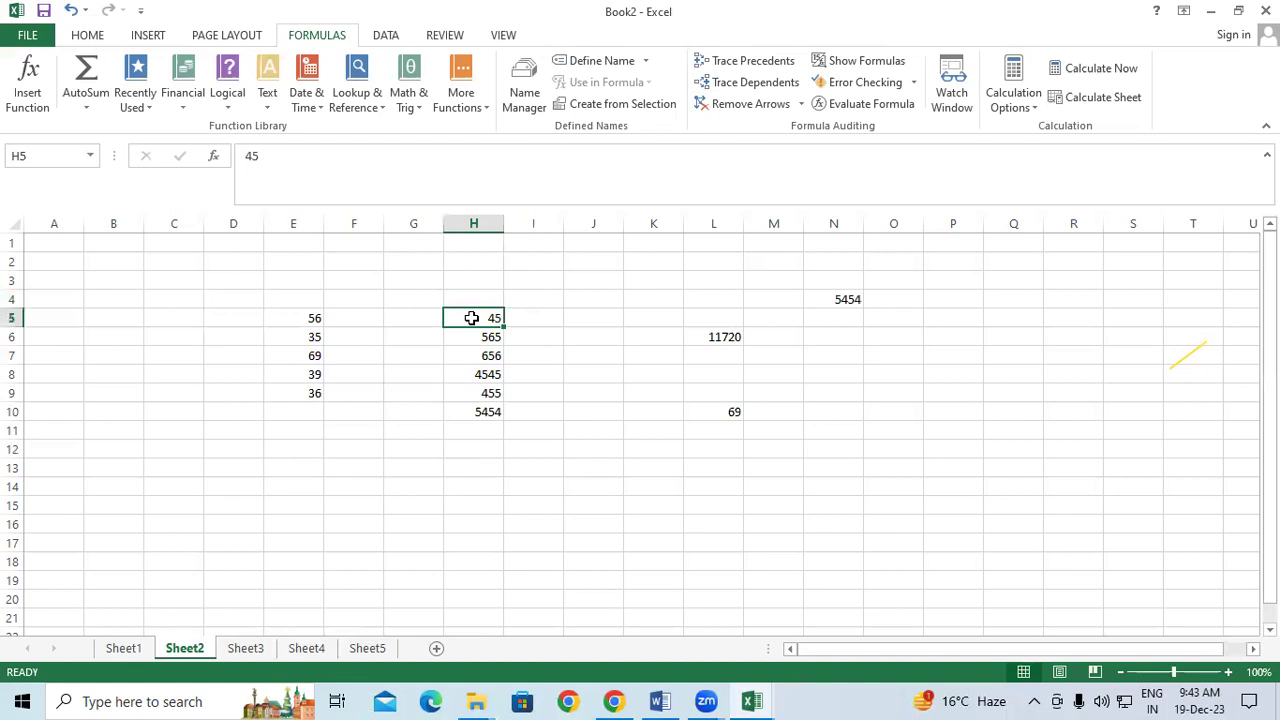
key(ctrl+bracketleft)
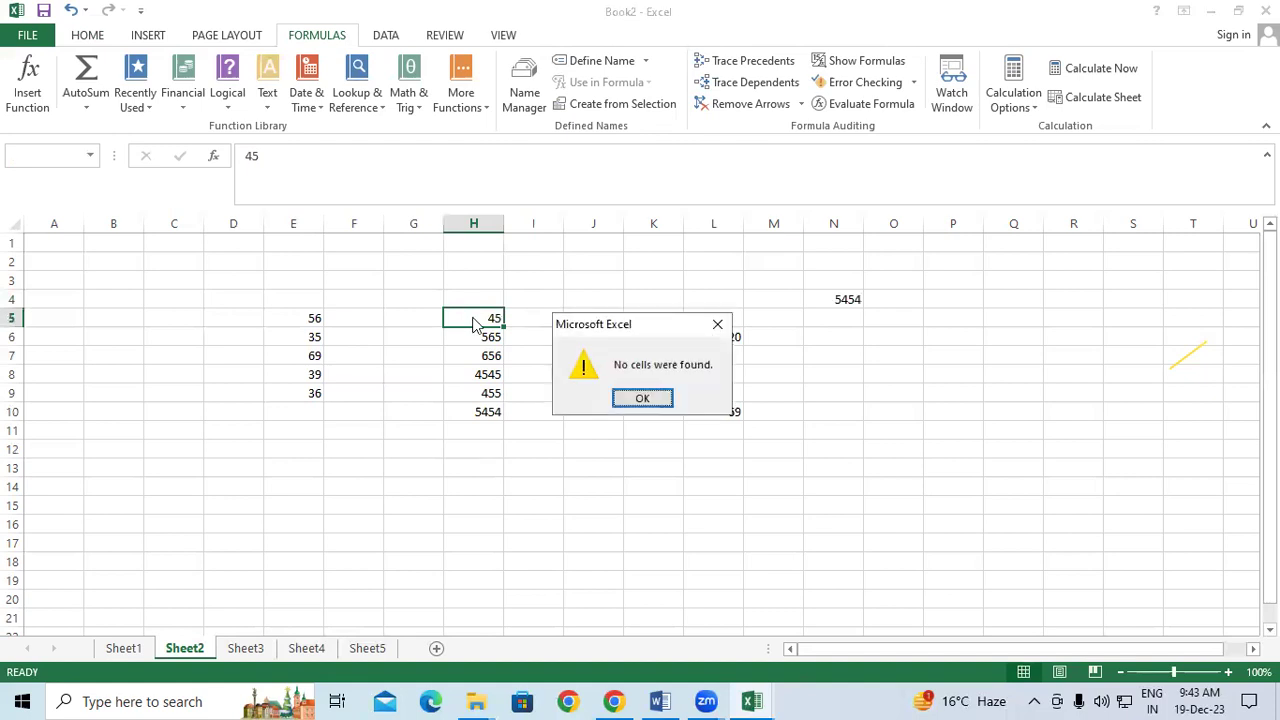
click(717, 324)
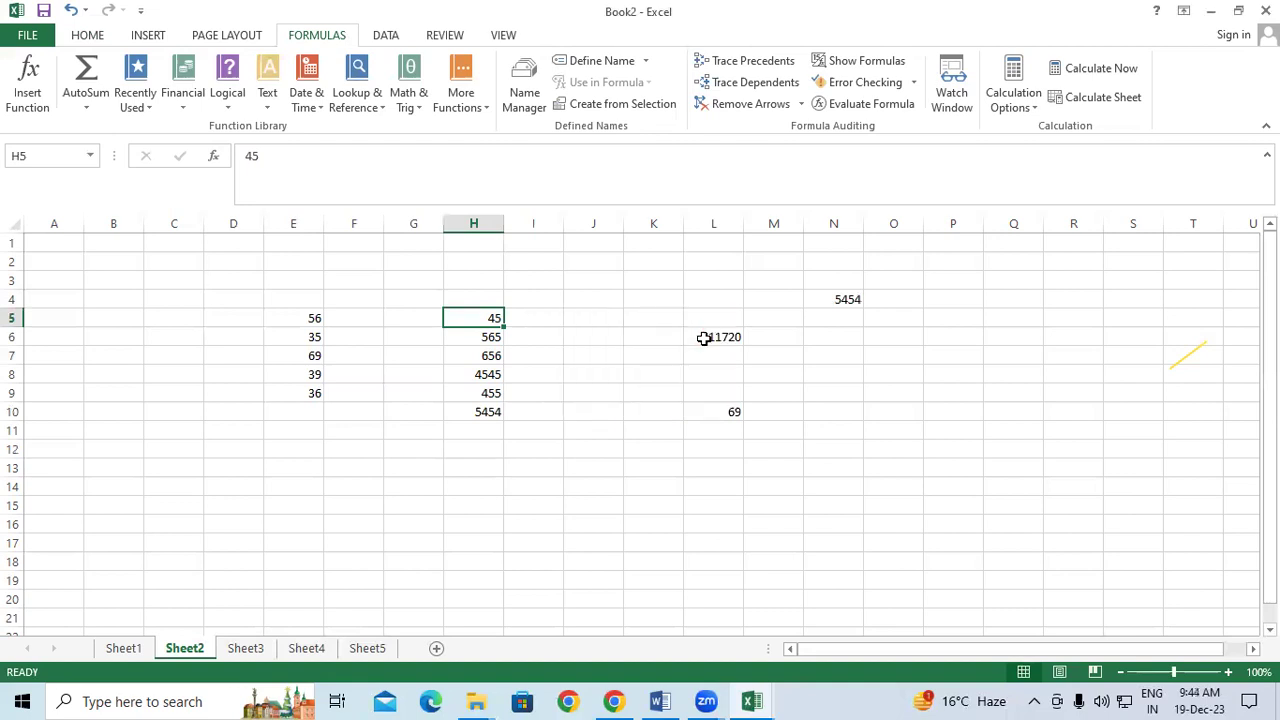
Step: Select the directly referenced cells of the formulas in L6, N4 and L10 one after another, and clear the selection
click(704, 338)
key(ctrl+bracketleft)
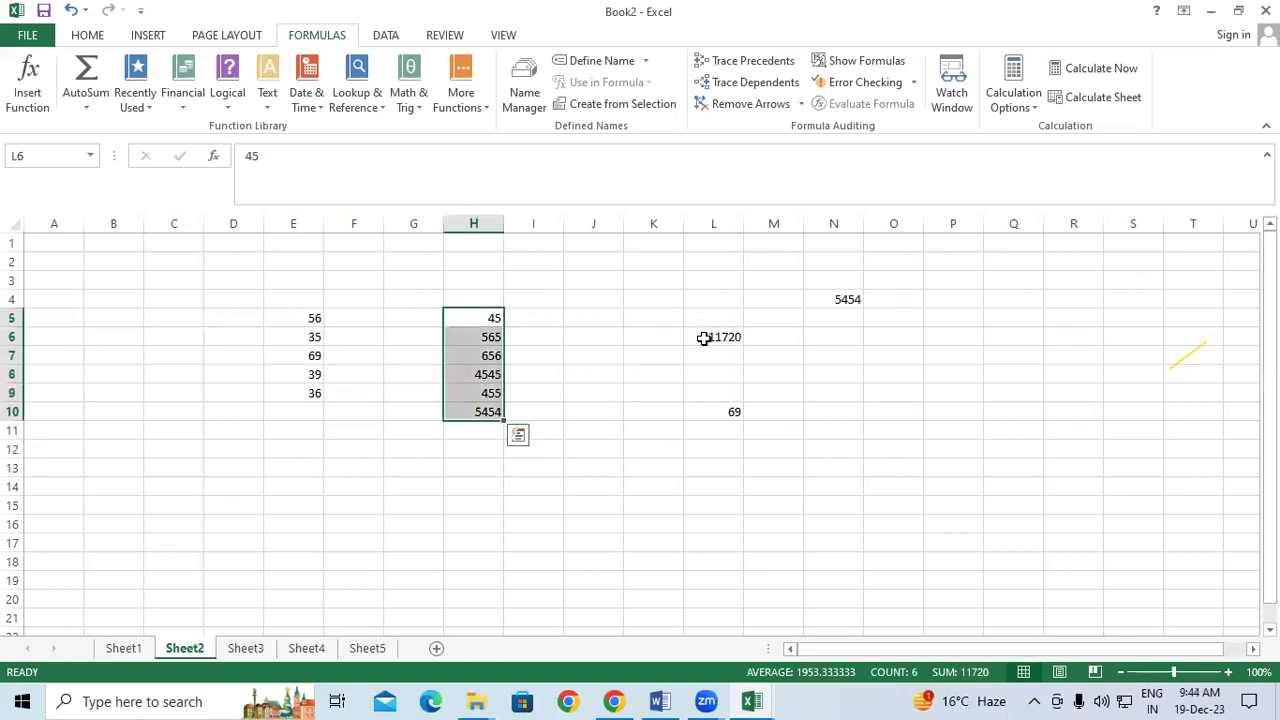
click(847, 294)
key(ctrl+bracketleft)
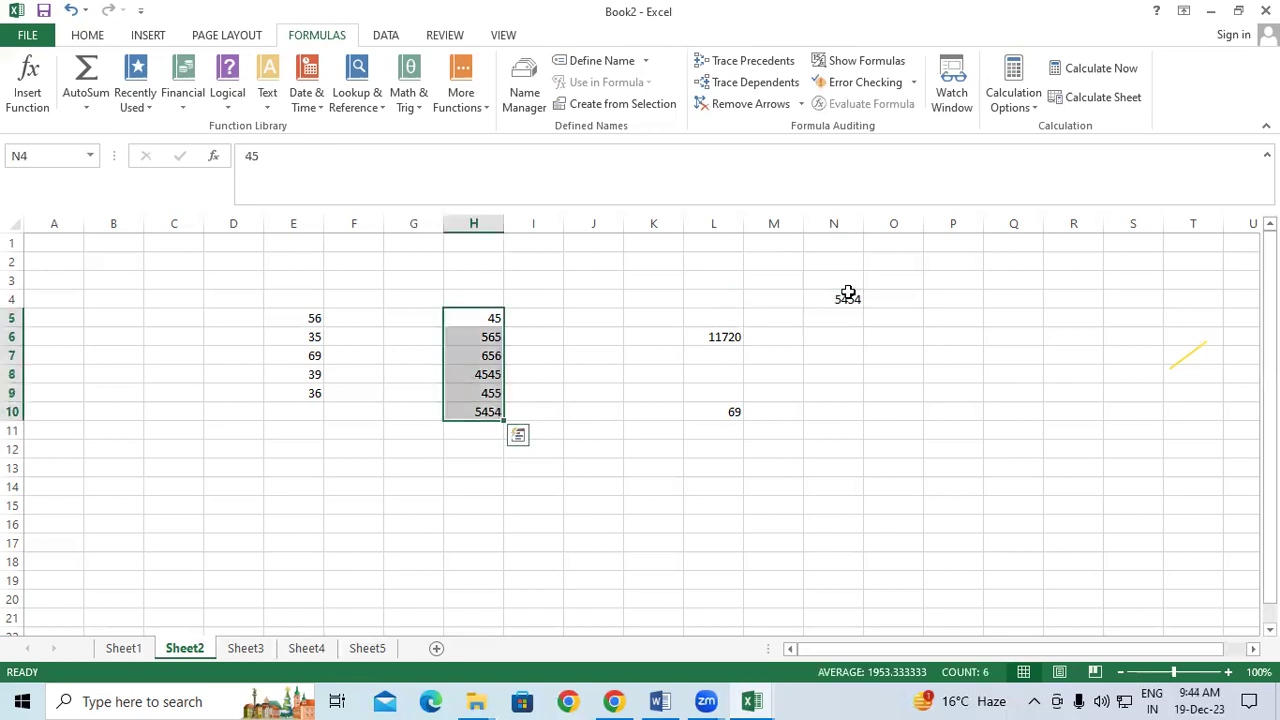
click(719, 408)
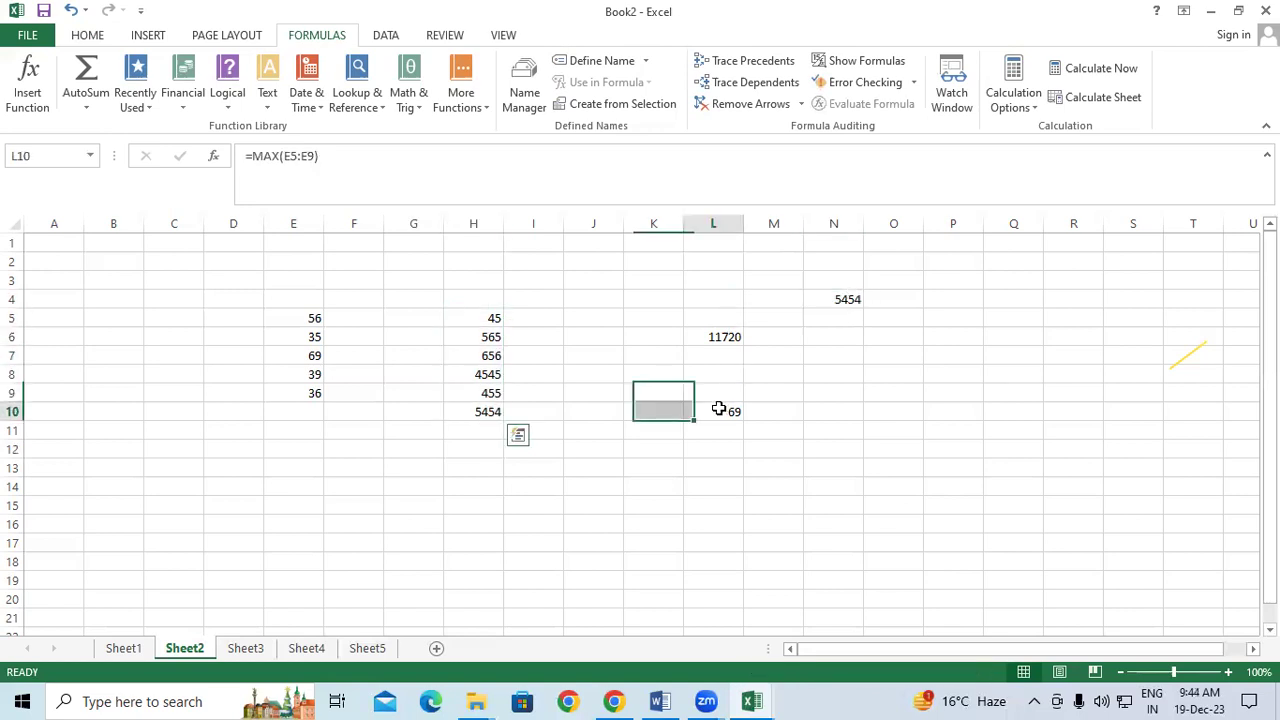
key(ctrl+bracketleft)
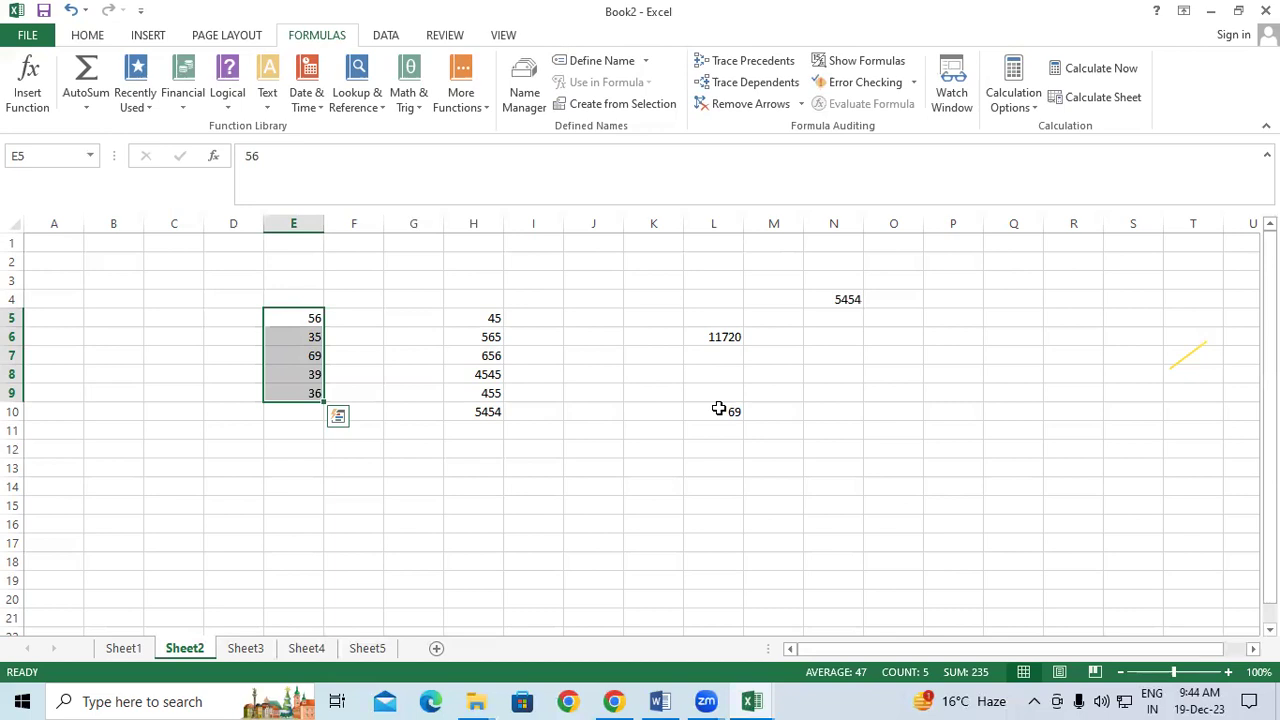
click(957, 431)
Step: Select the cells directly referenced by all formulas in L3:N11 together, and repeat this for the block L4:N10
drag(700, 282, 859, 434)
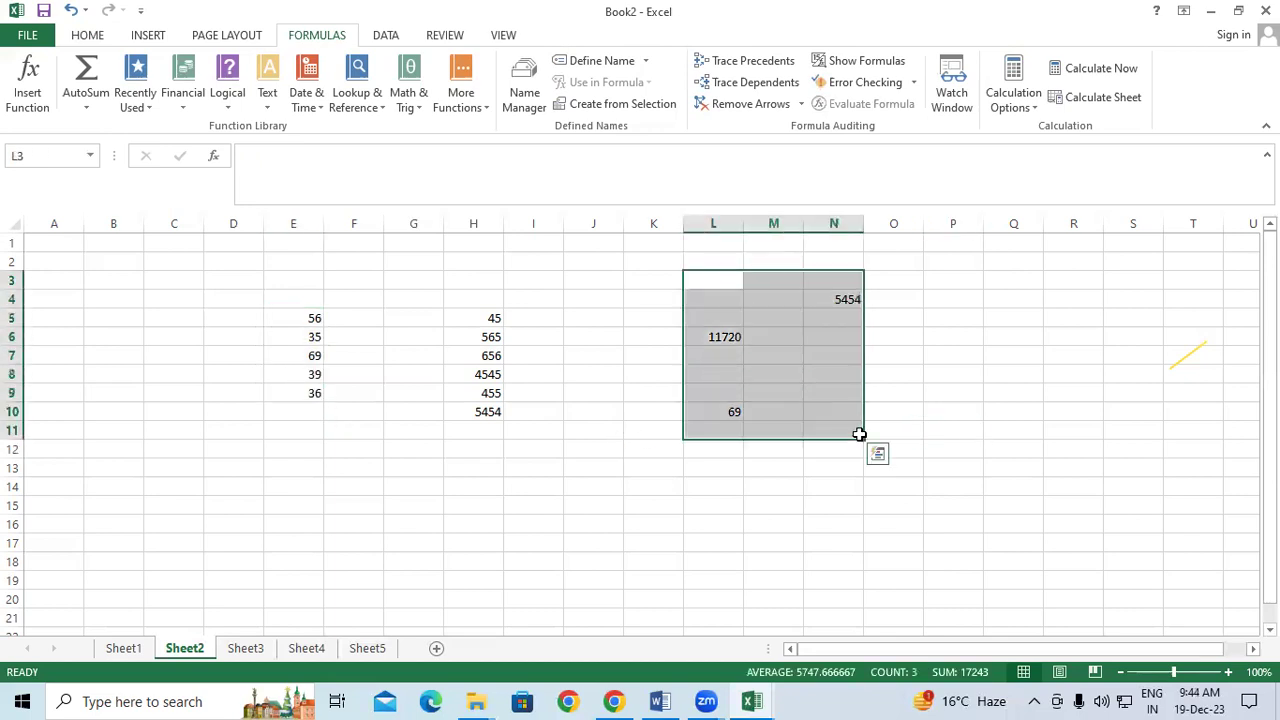
key(ctrl+bracketleft)
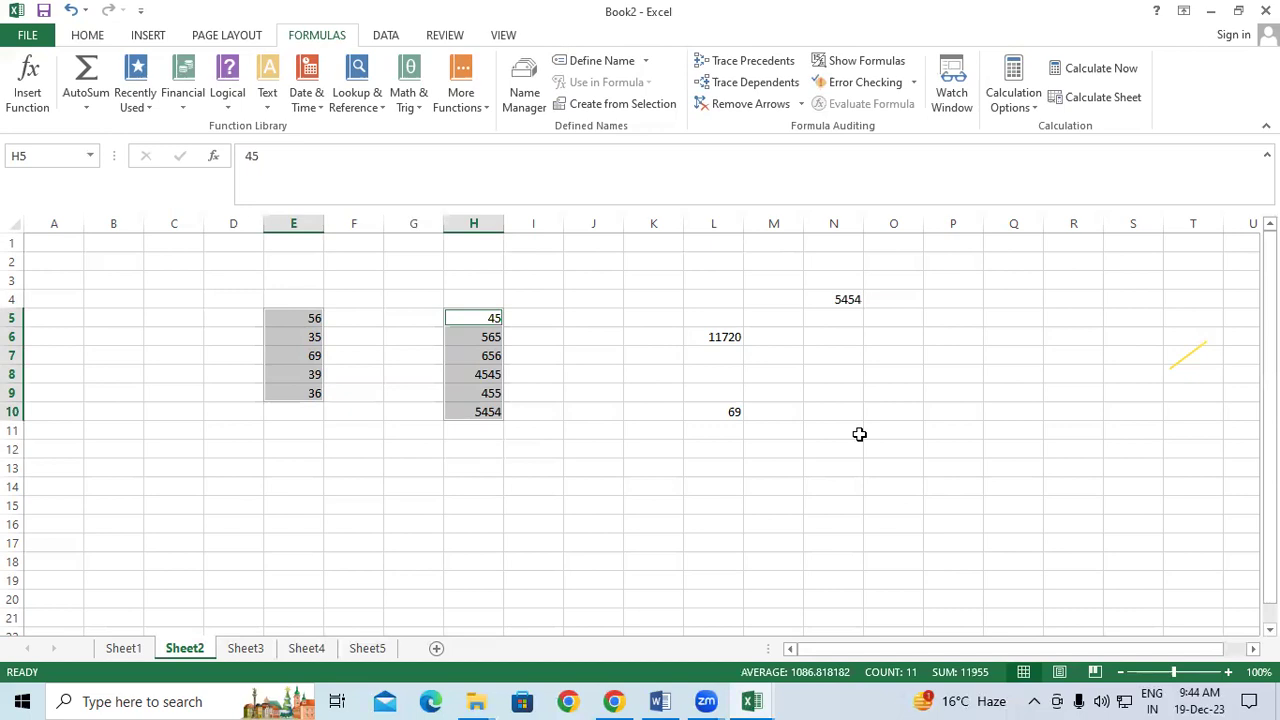
click(849, 429)
drag(734, 297, 839, 422)
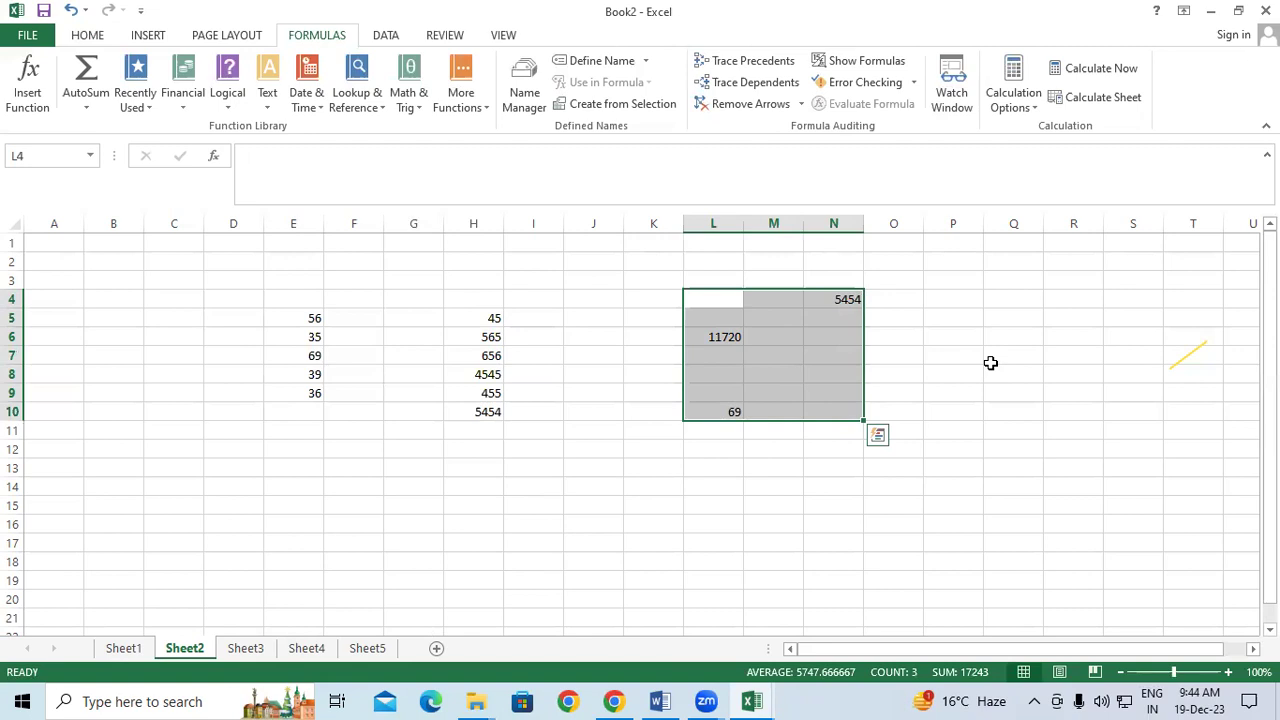
key(ctrl+[)
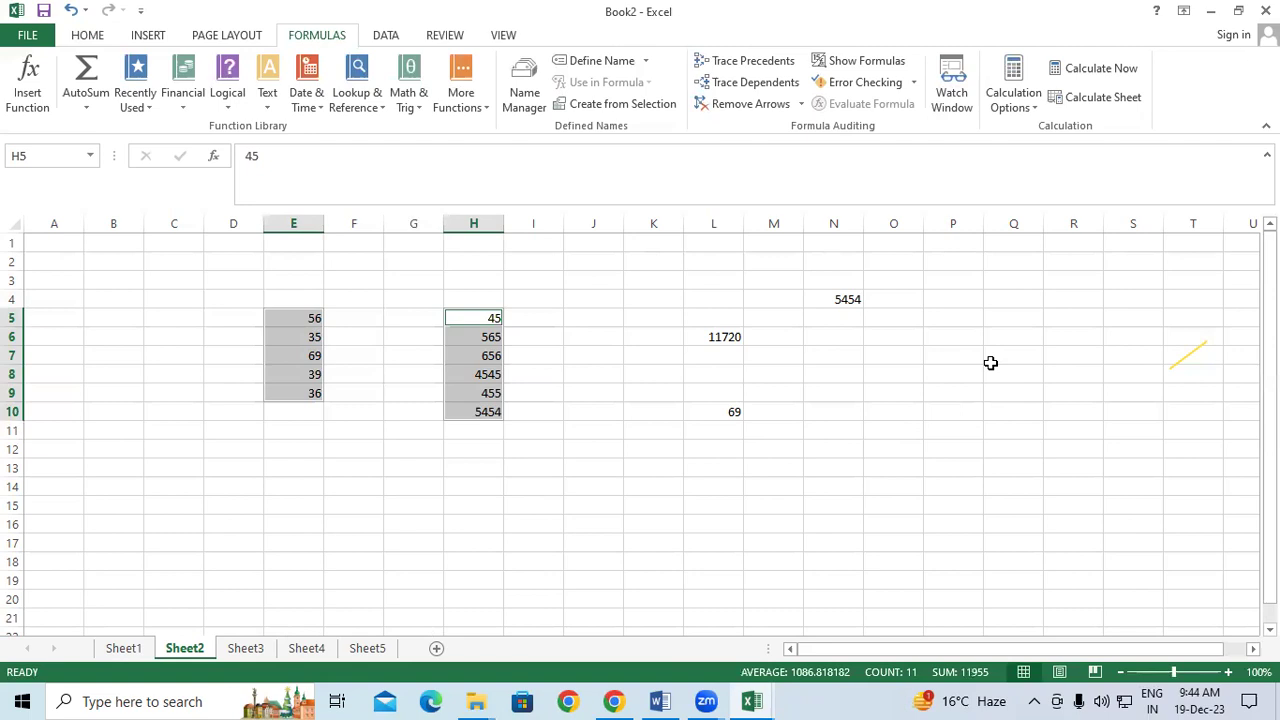
drag(730, 297, 833, 432)
click(966, 357)
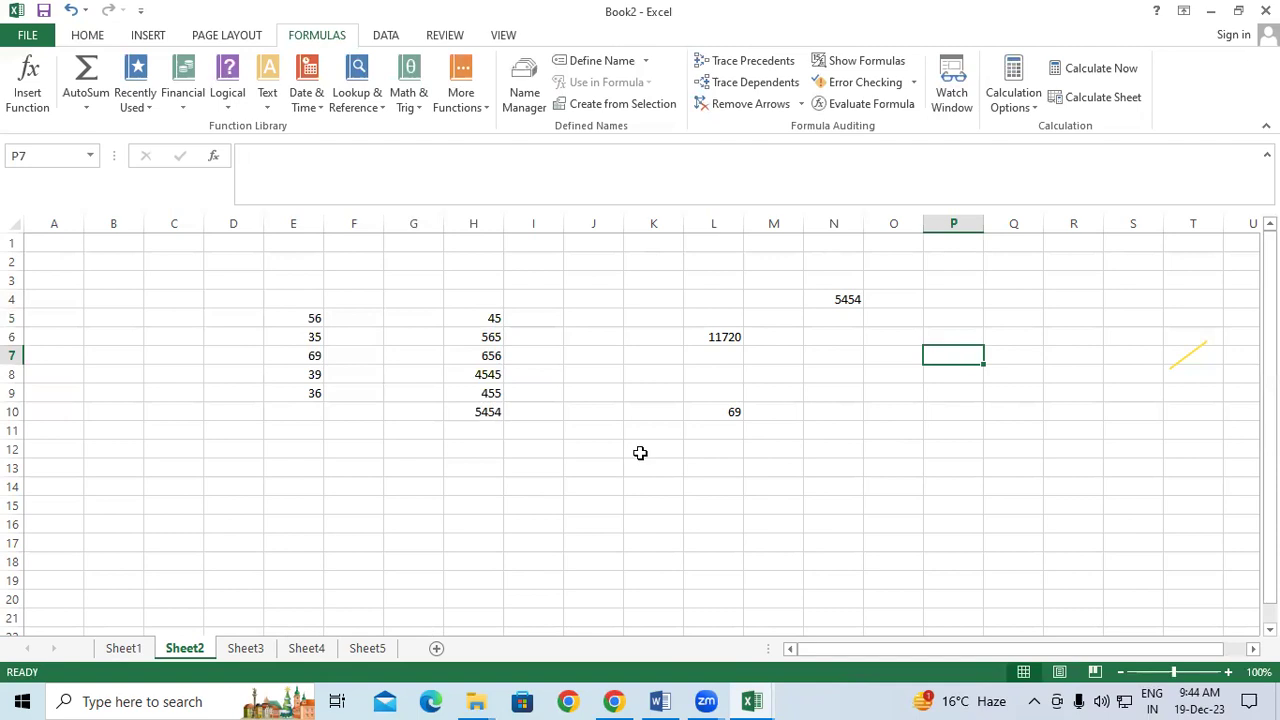
Step: Select all formula cells that directly depend on H5:H10, repeat the selection once, and clear it
click(498, 484)
drag(460, 321, 466, 410)
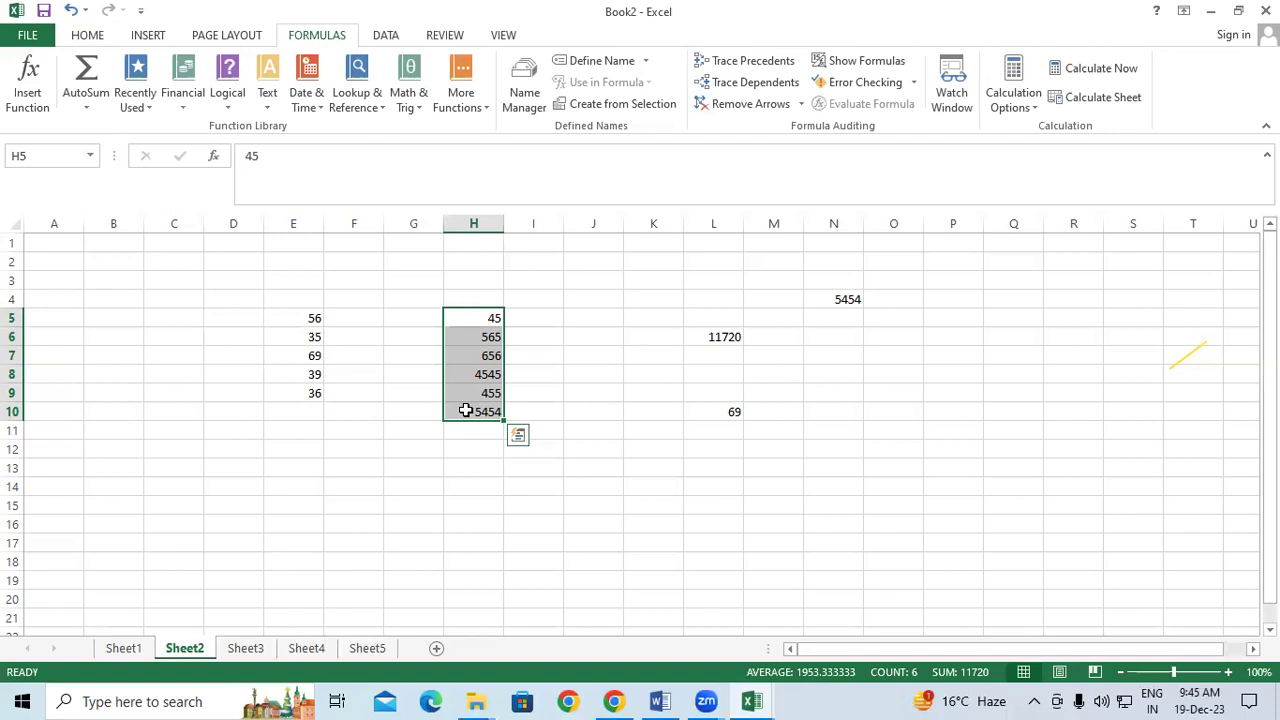
key(ctrl+bracketright)
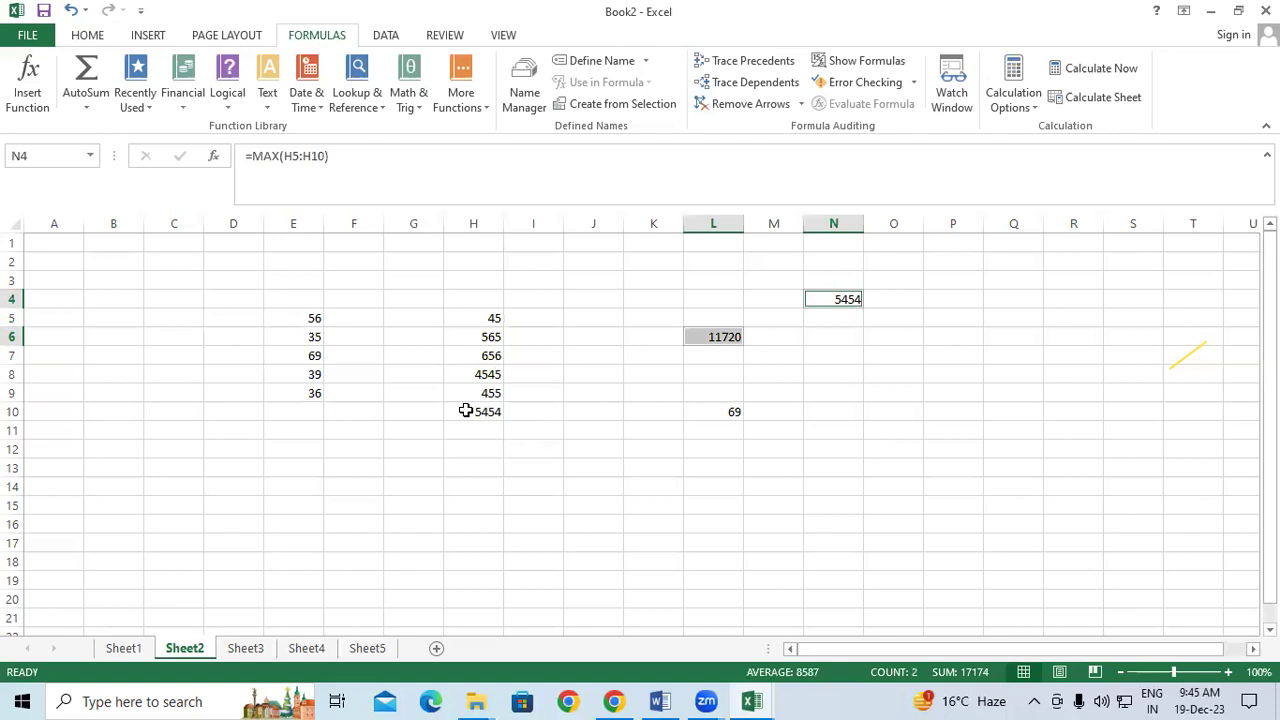
click(640, 511)
drag(460, 317, 472, 425)
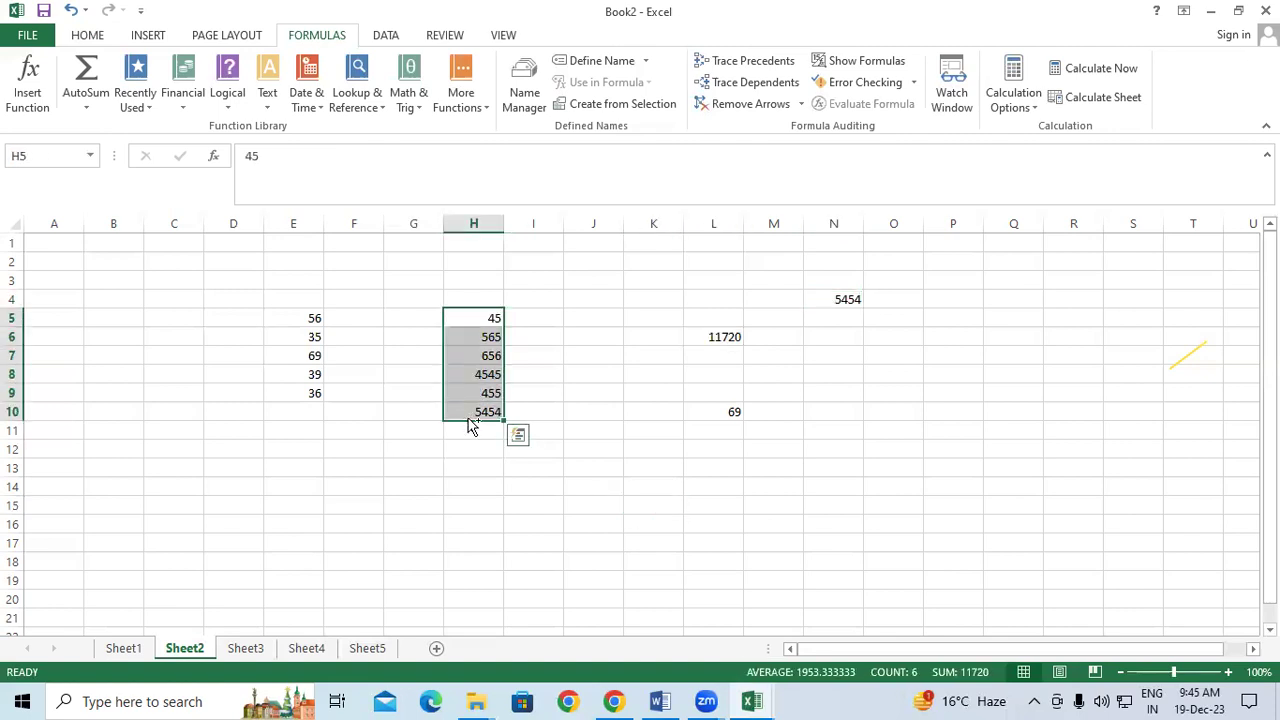
key(ctrl+bracketright)
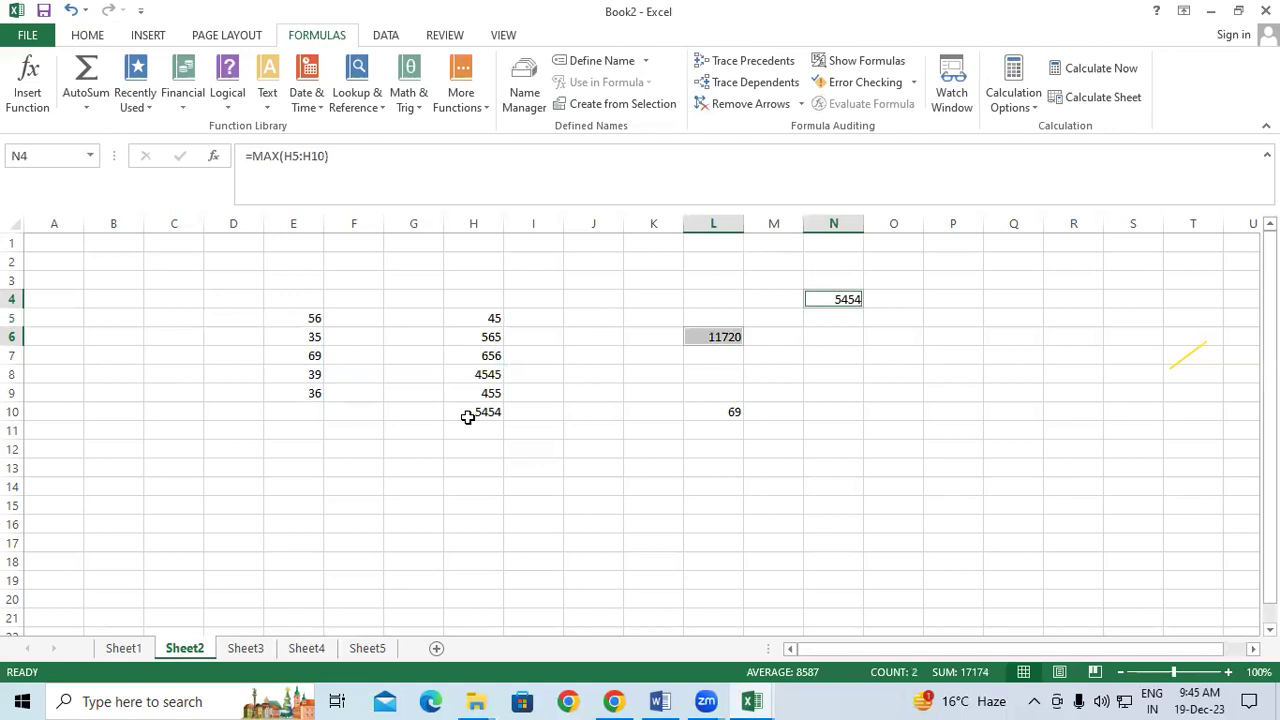
click(534, 503)
Step: Select all formula cells that directly depend on the numbers in columns E and H together
drag(297, 297, 530, 378)
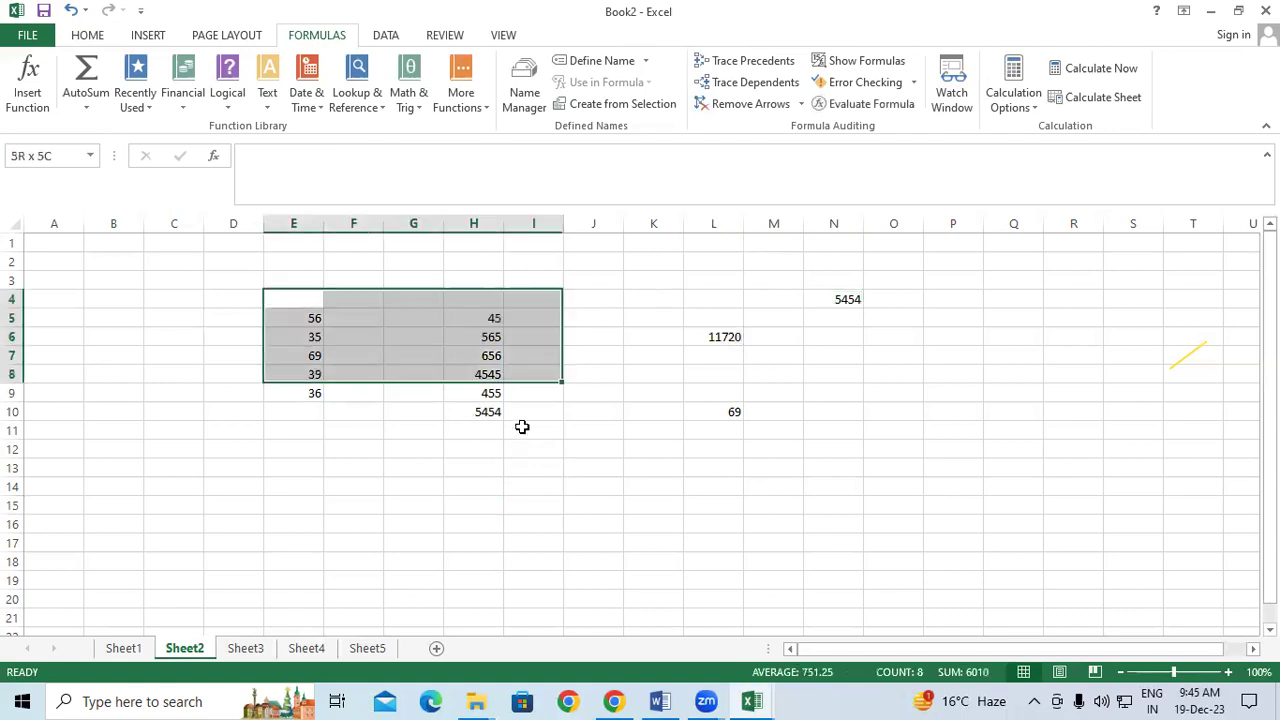
drag(522, 427, 530, 452)
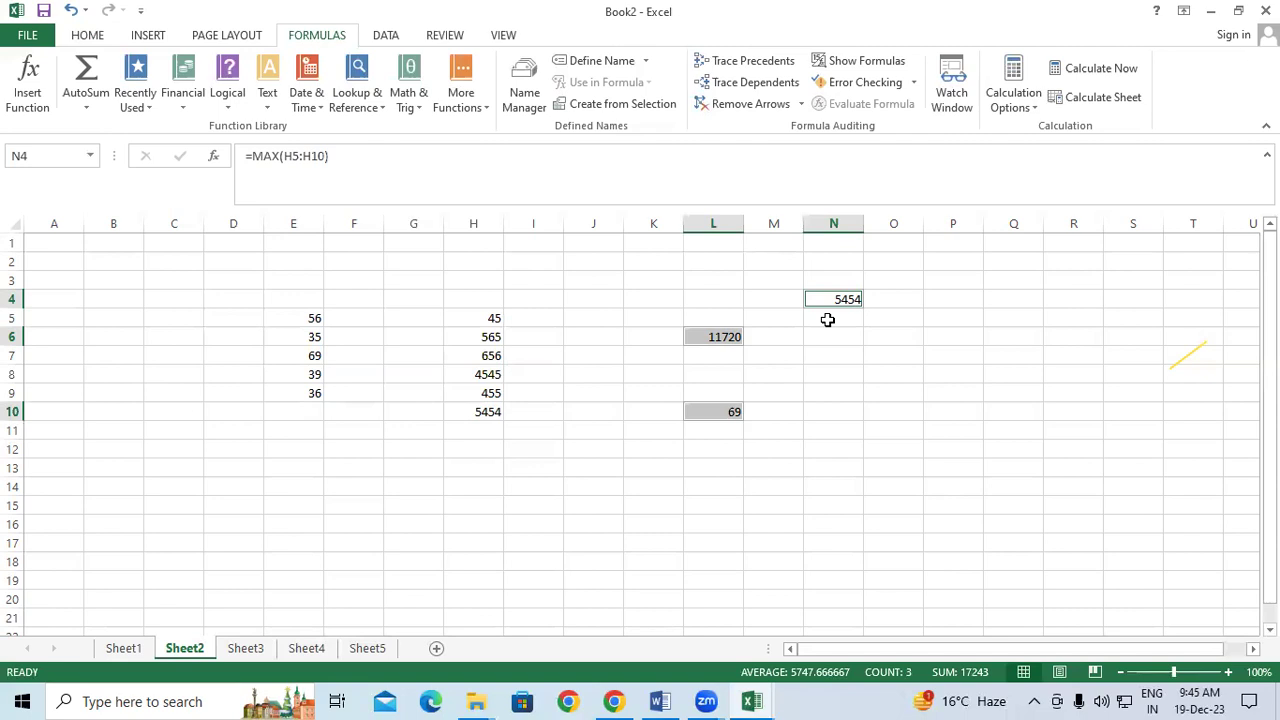
Step: Trace the precedents of the MAX formula in N4
click(832, 302)
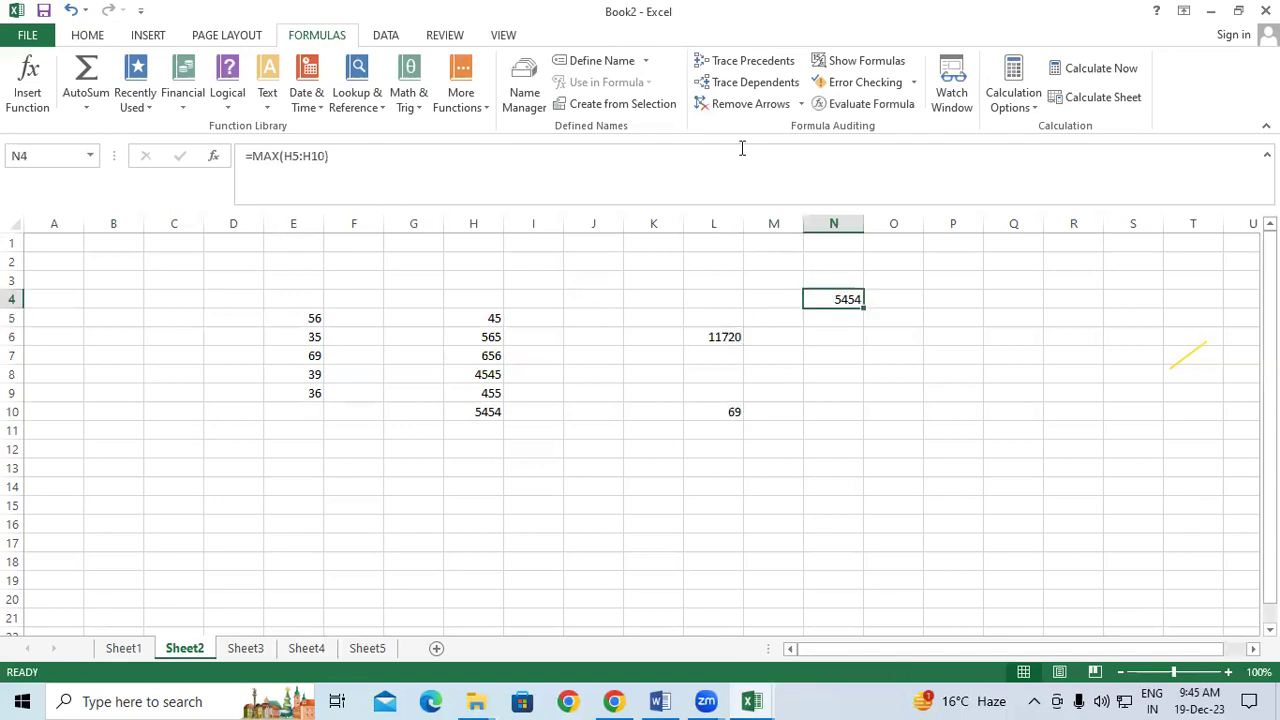
click(745, 61)
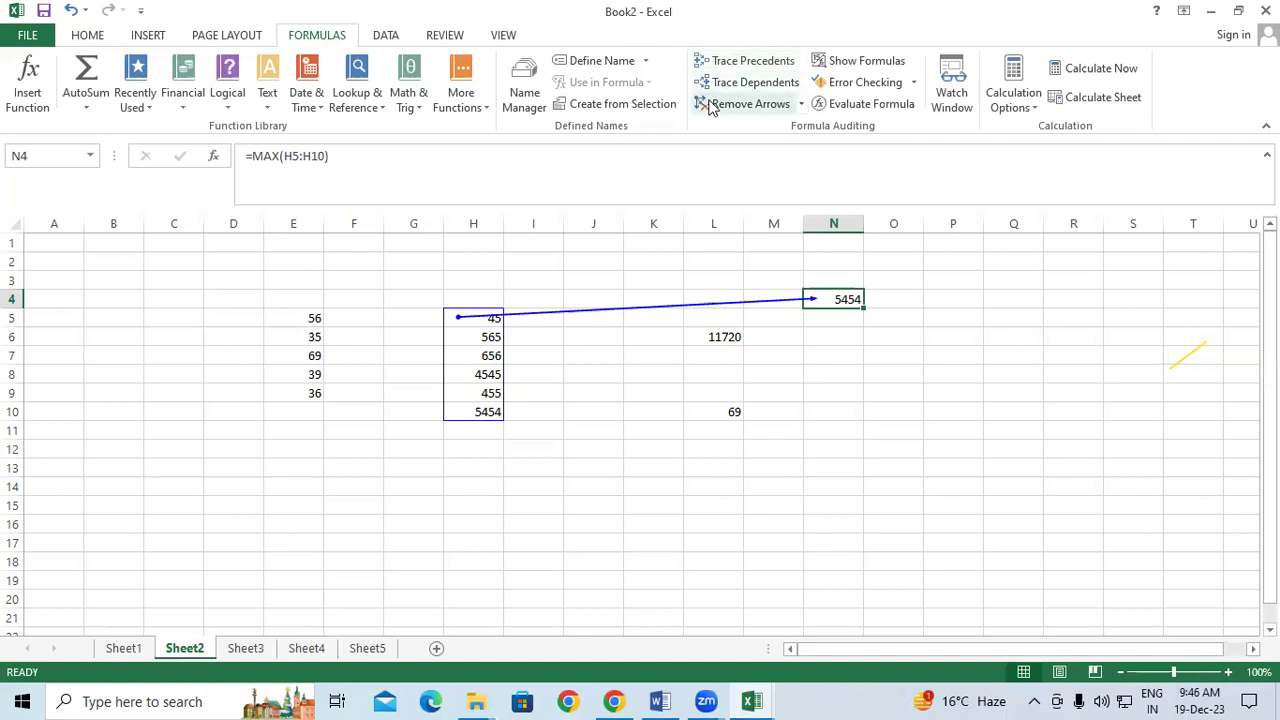
Step: Remove the precedent arrows from the sheet
click(712, 104)
click(662, 434)
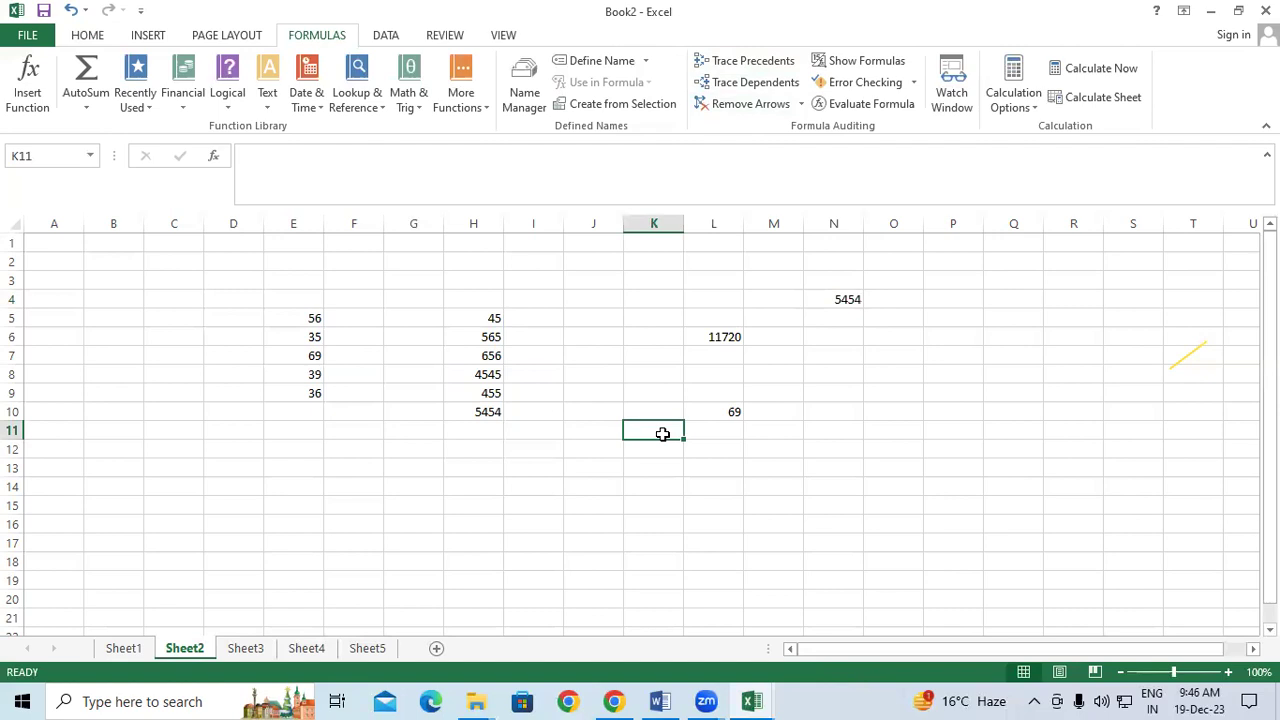
Step: Widen column C and enter a person's first name in cell C3
drag(204, 223, 255, 223)
click(233, 336)
click(177, 280)
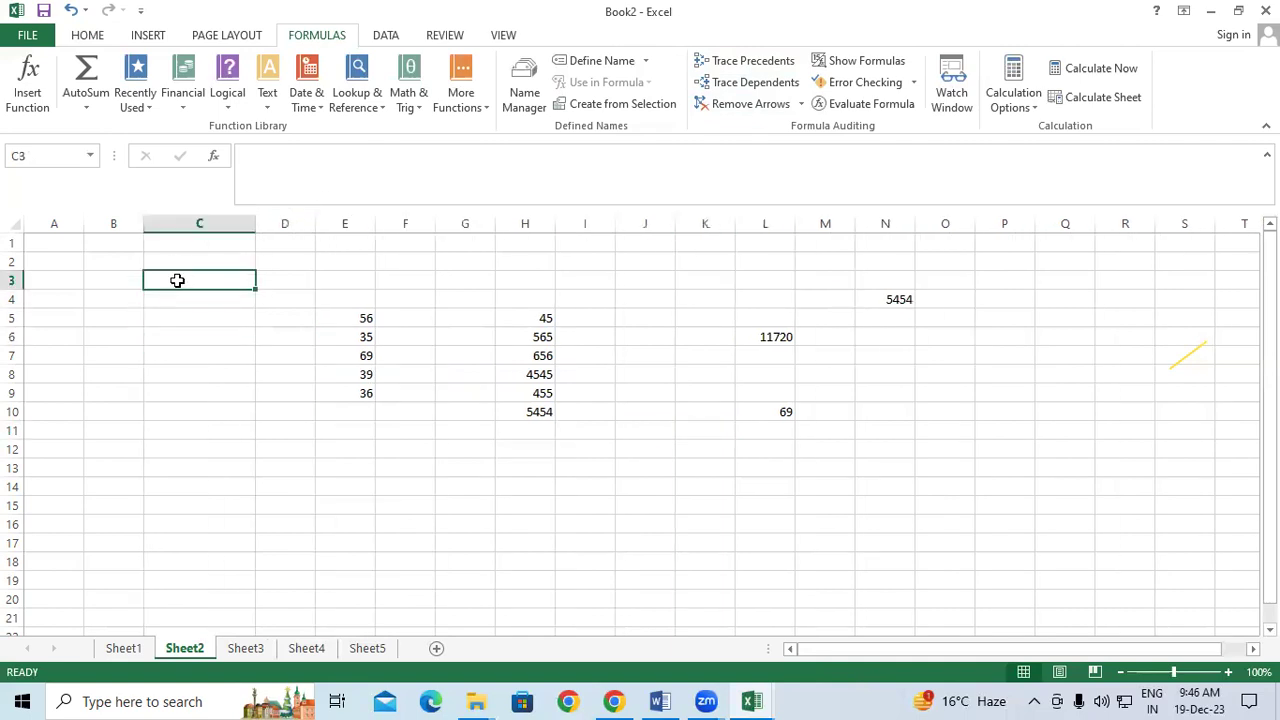
text(Gayatri)
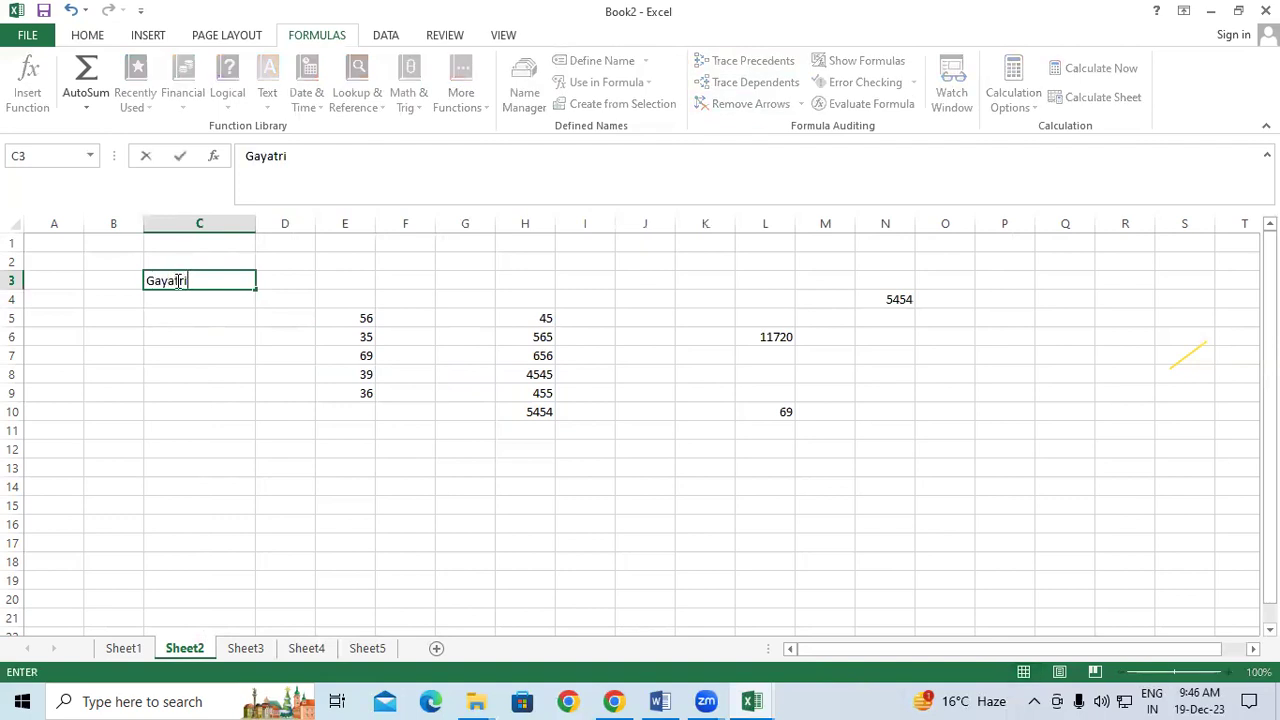
key(Return)
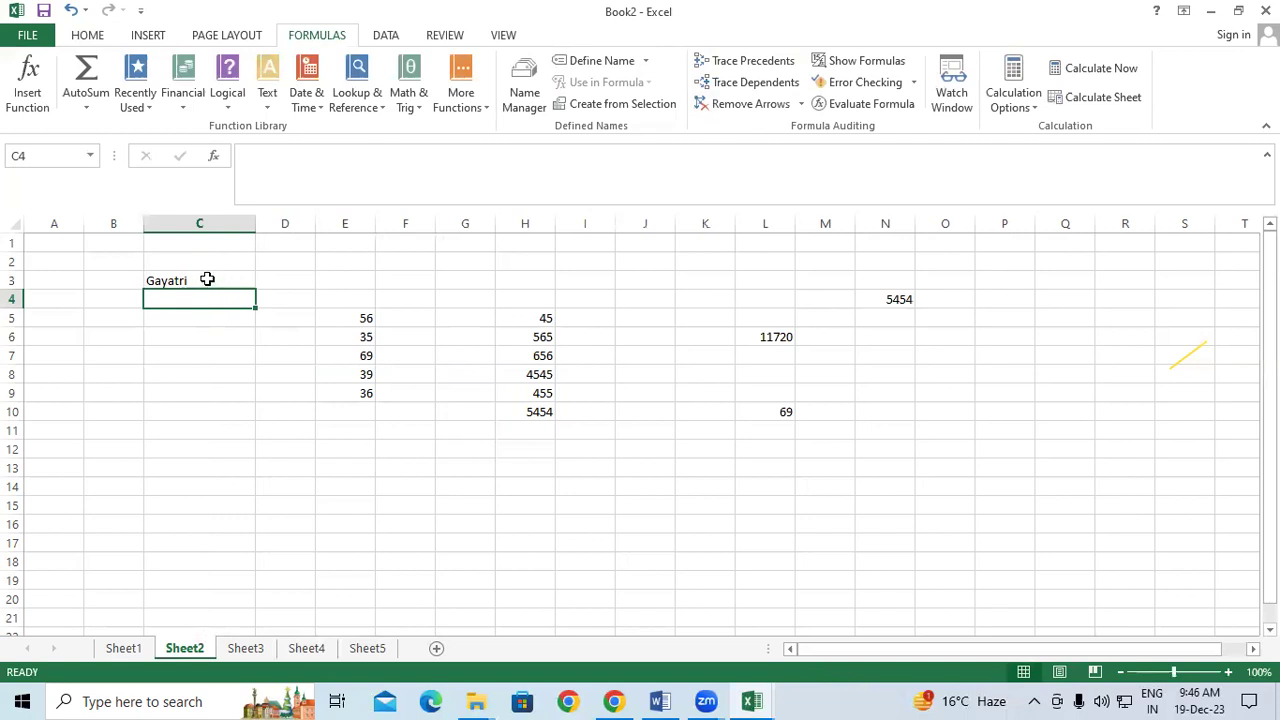
Step: Overwrite the content of C3 by retyping the same first name
click(207, 280)
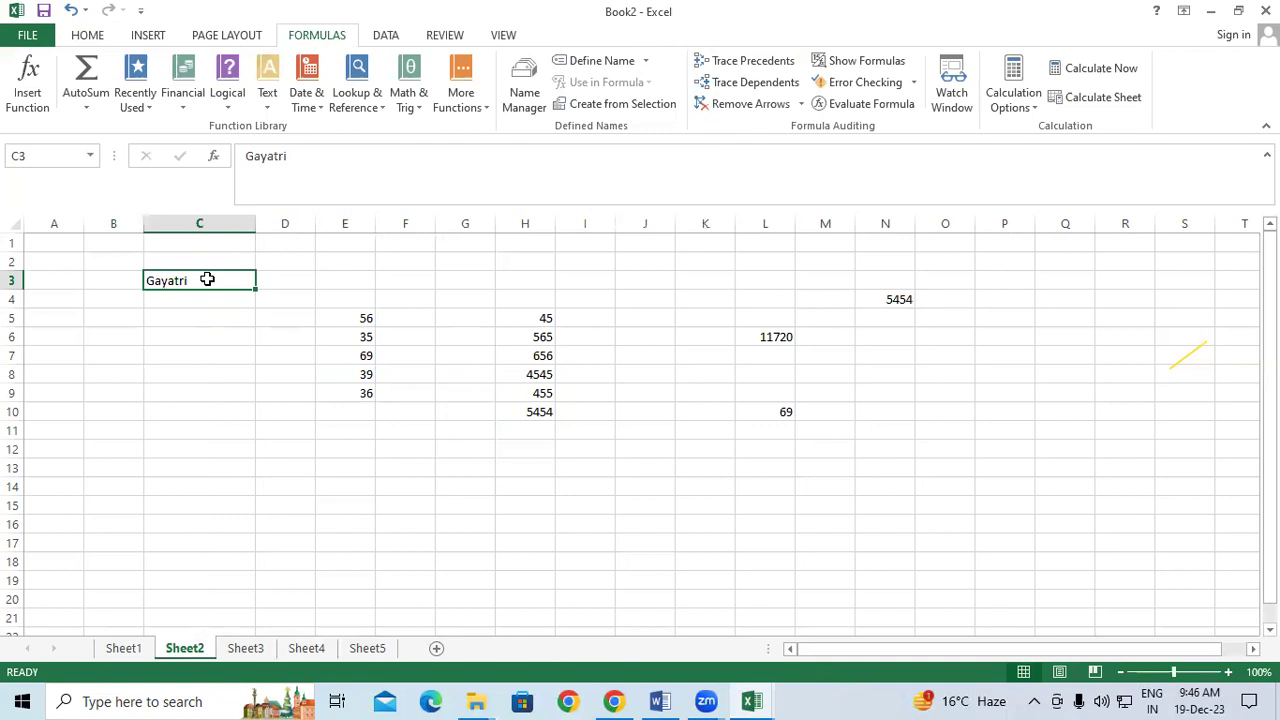
text(i)
key(BackSpace)
text(Gayatri)
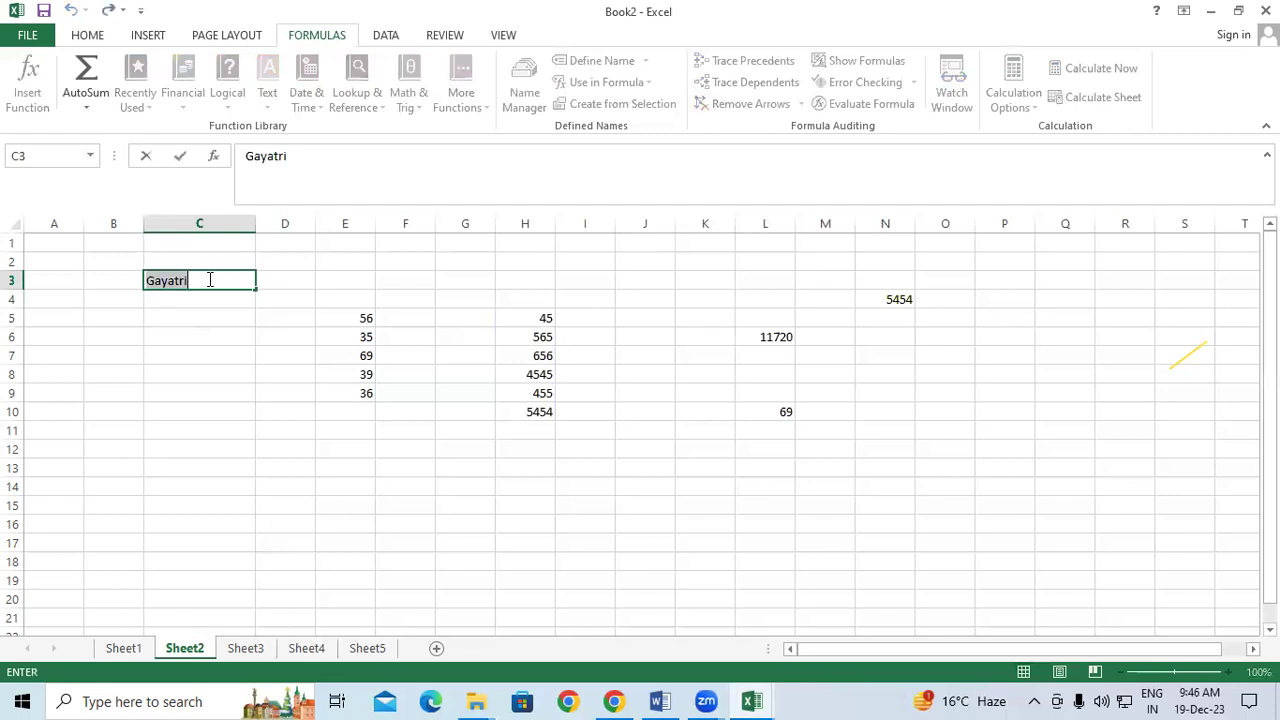
click(171, 350)
Step: Edit the existing name in C3 within the cell, appending the initial I after it
click(174, 277)
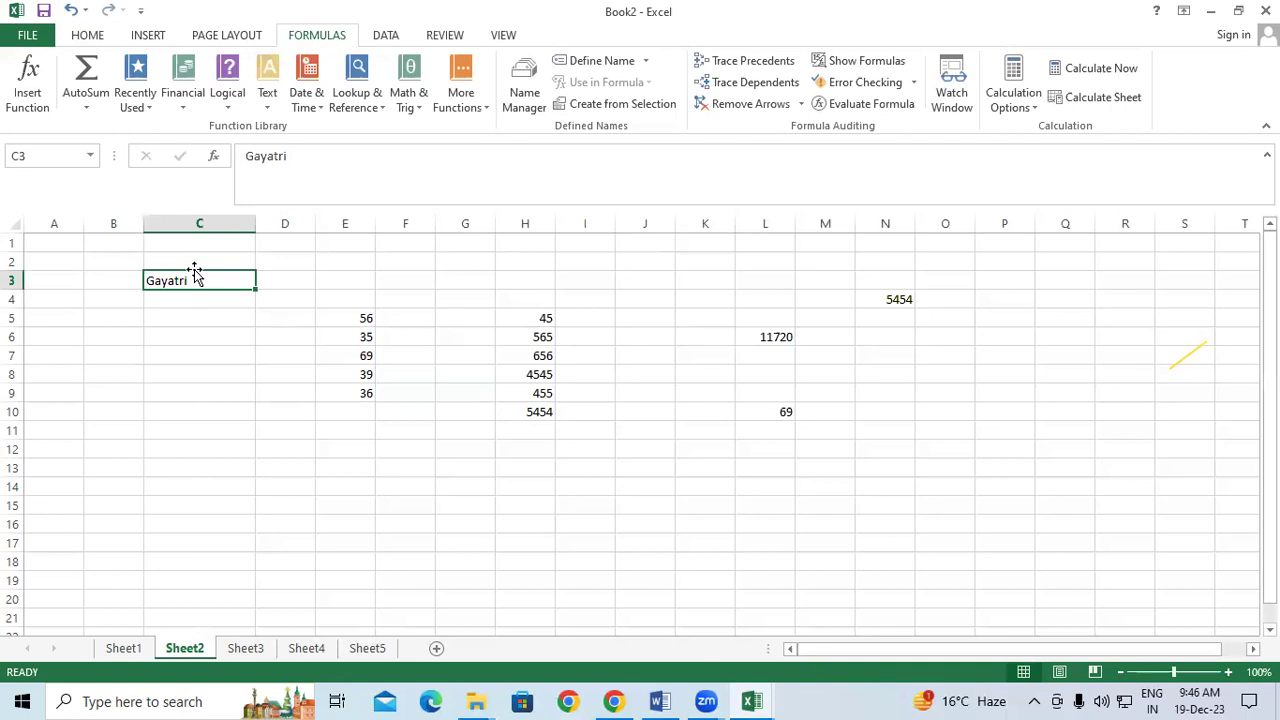
double_click(195, 281)
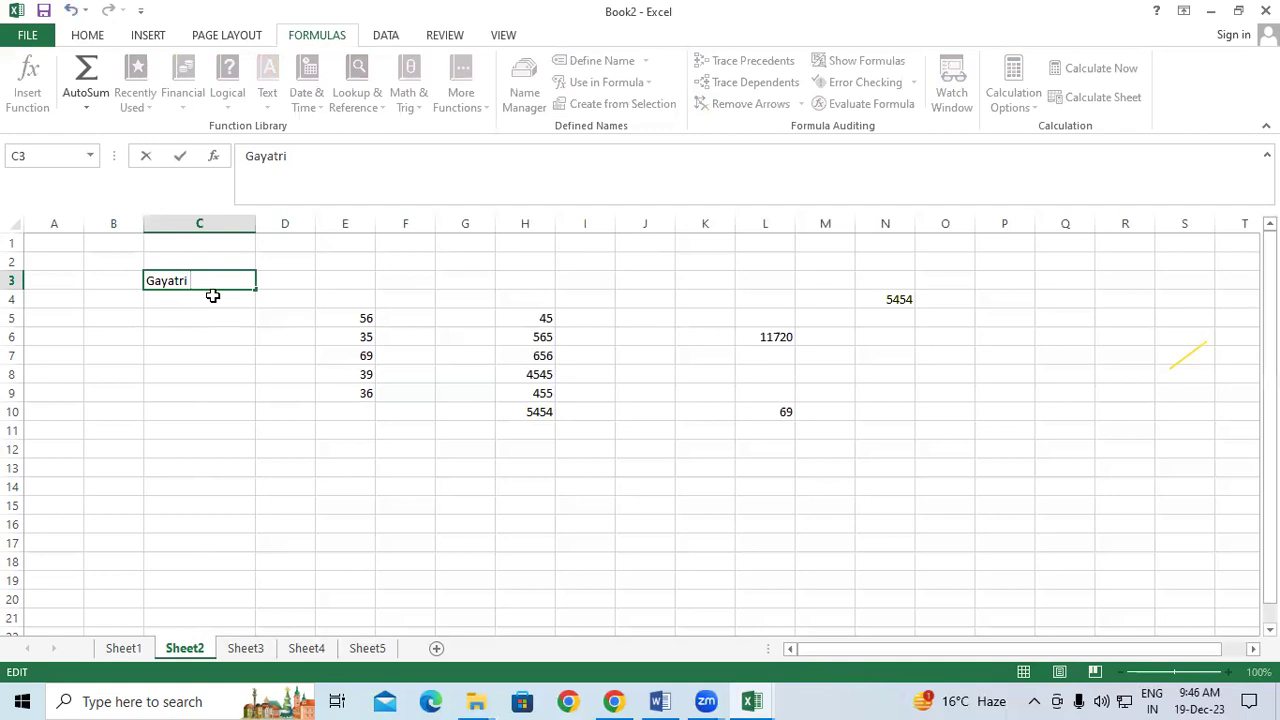
text(I)
key(Return)
Step: Enter a second person's first name in cell C4
click(211, 369)
click(200, 307)
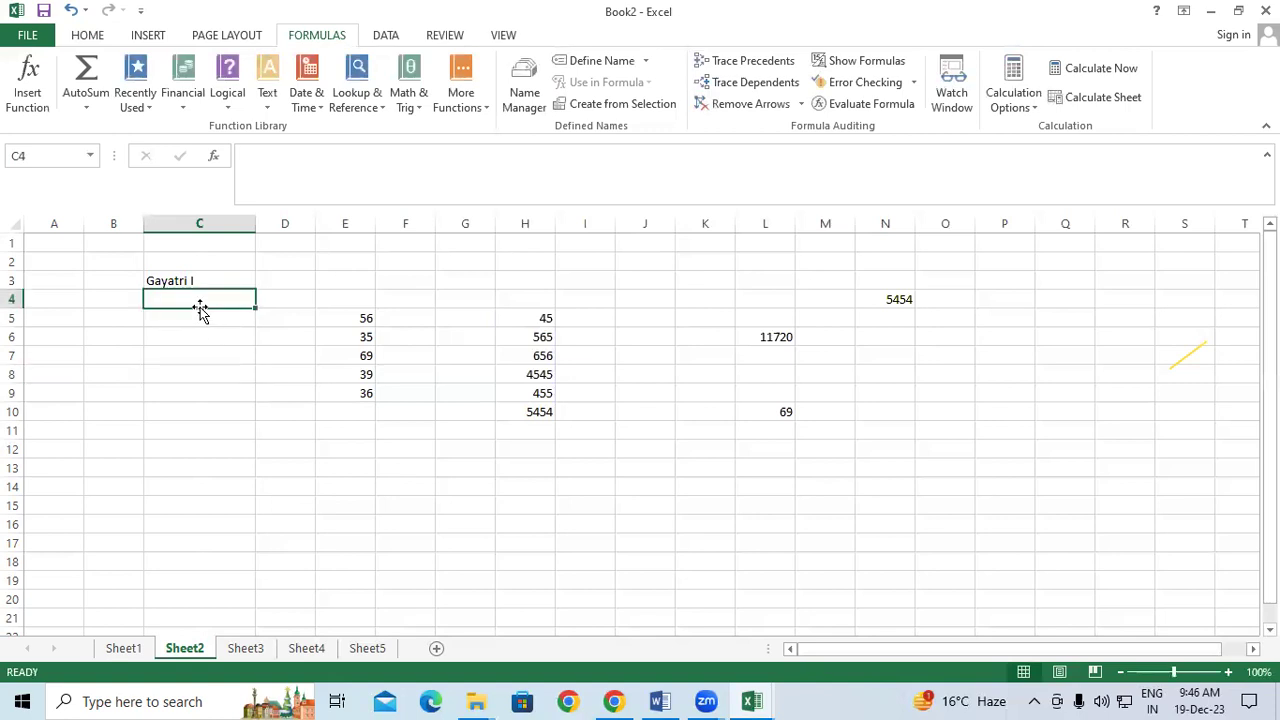
text(Ramesh)
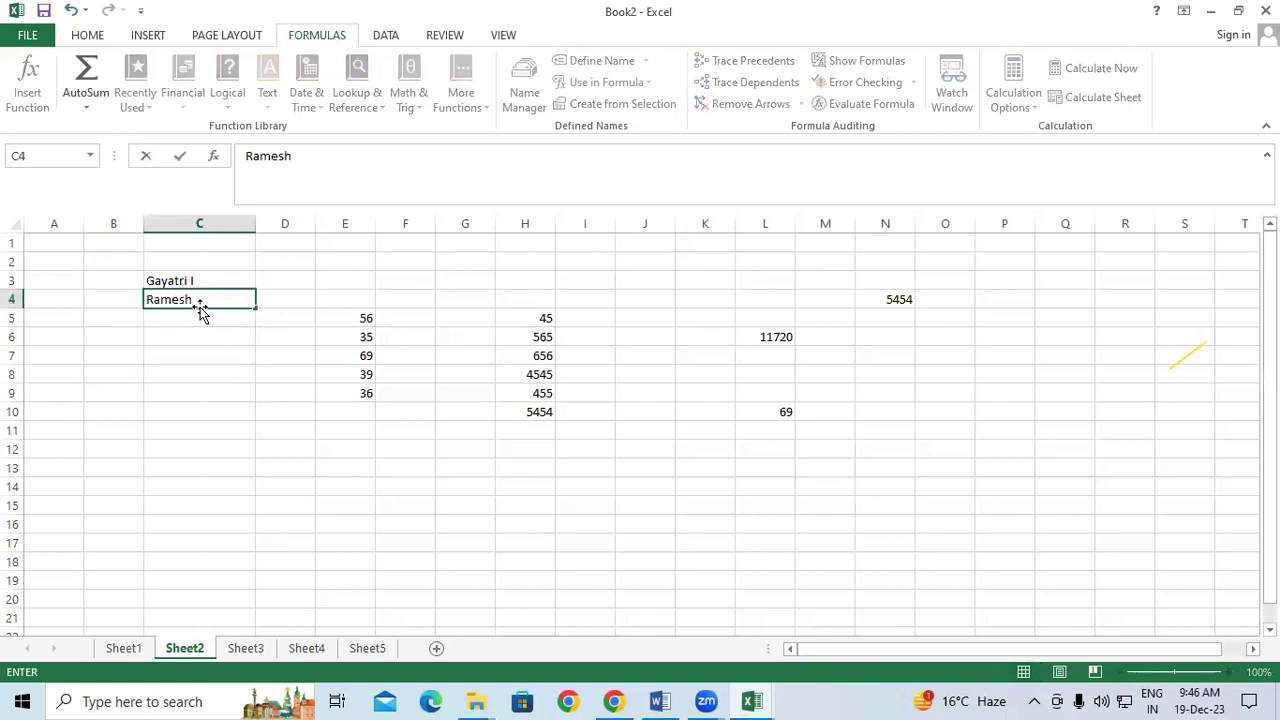
key(Return)
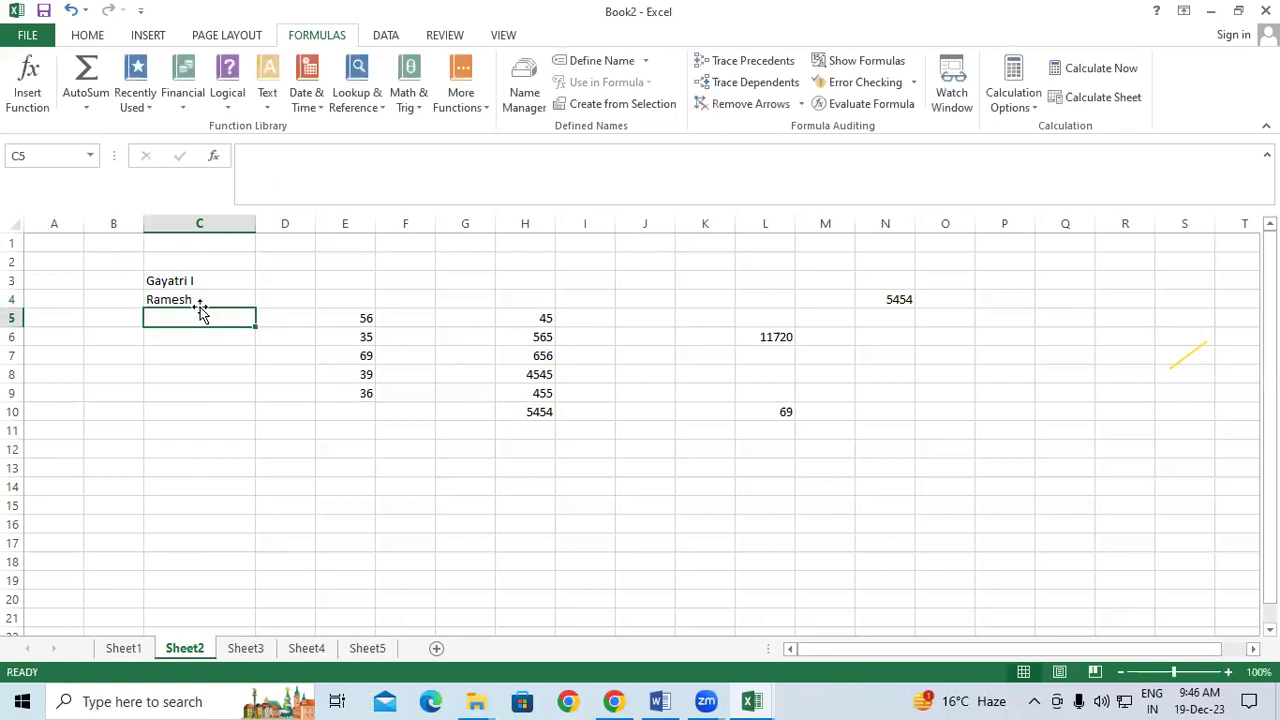
Step: Open the name in C4 for in-cell editing and leave the cell without altering it
click(190, 291)
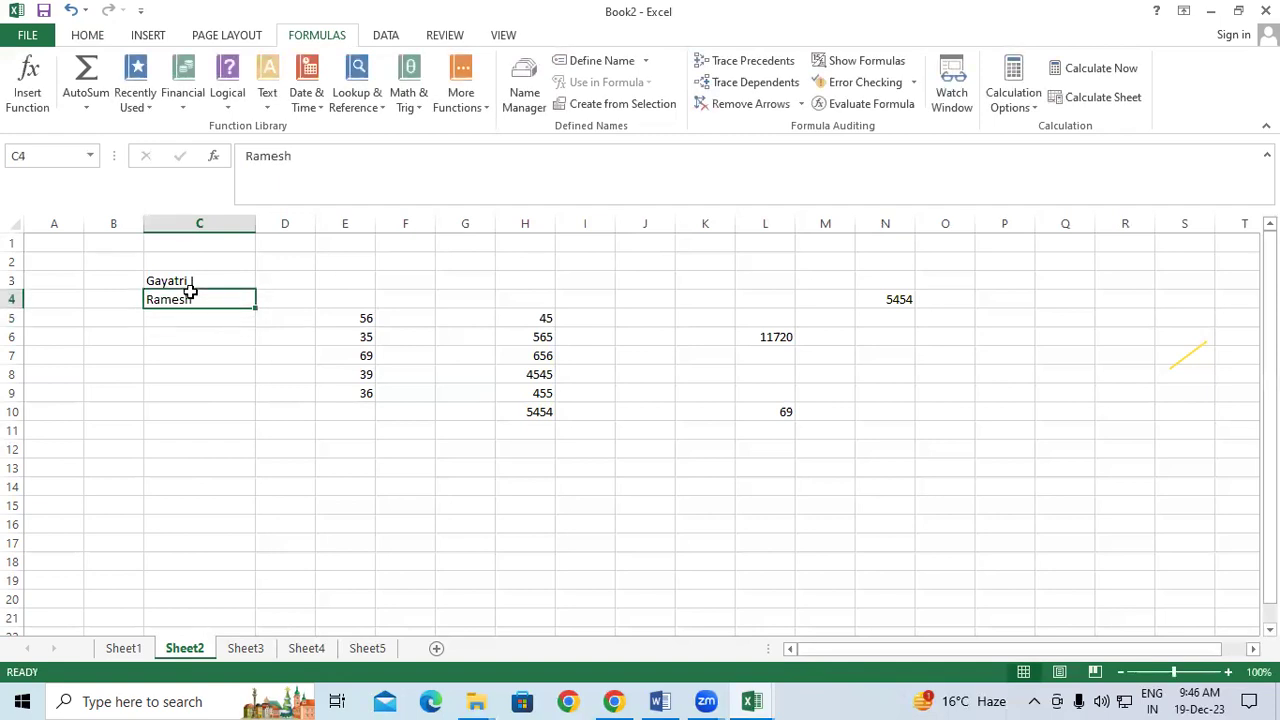
double_click(194, 298)
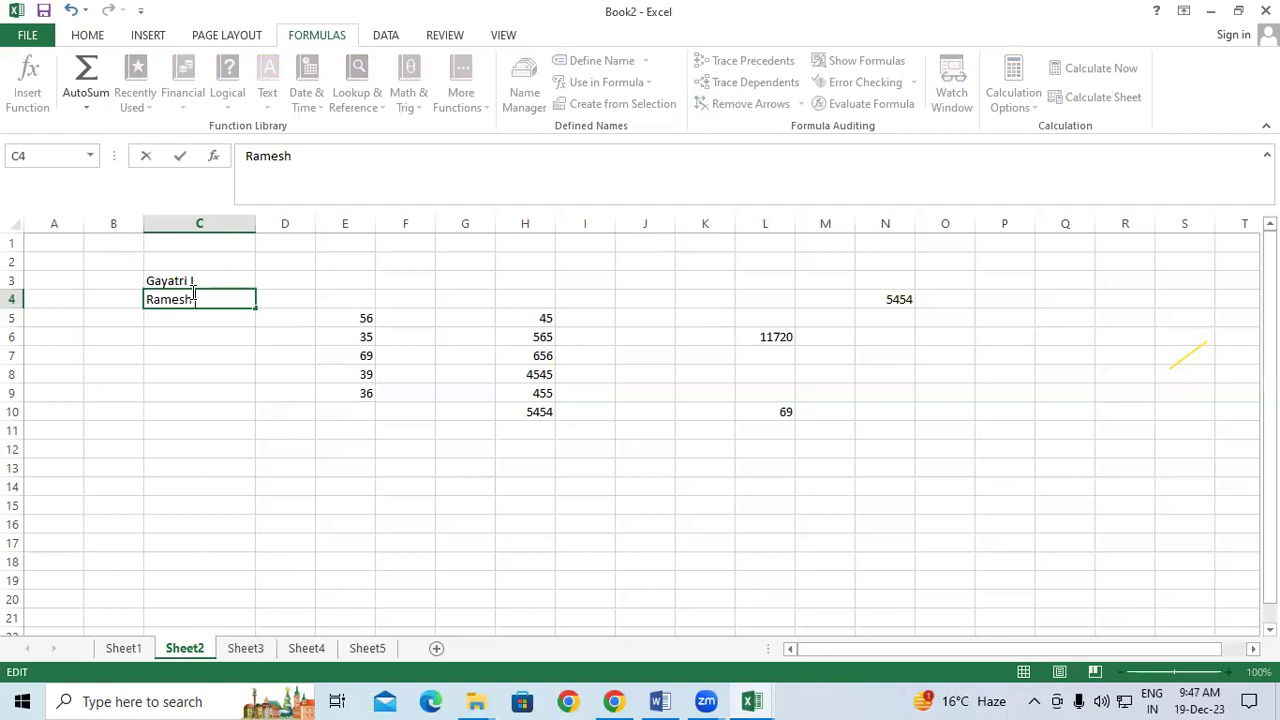
click(391, 393)
click(627, 393)
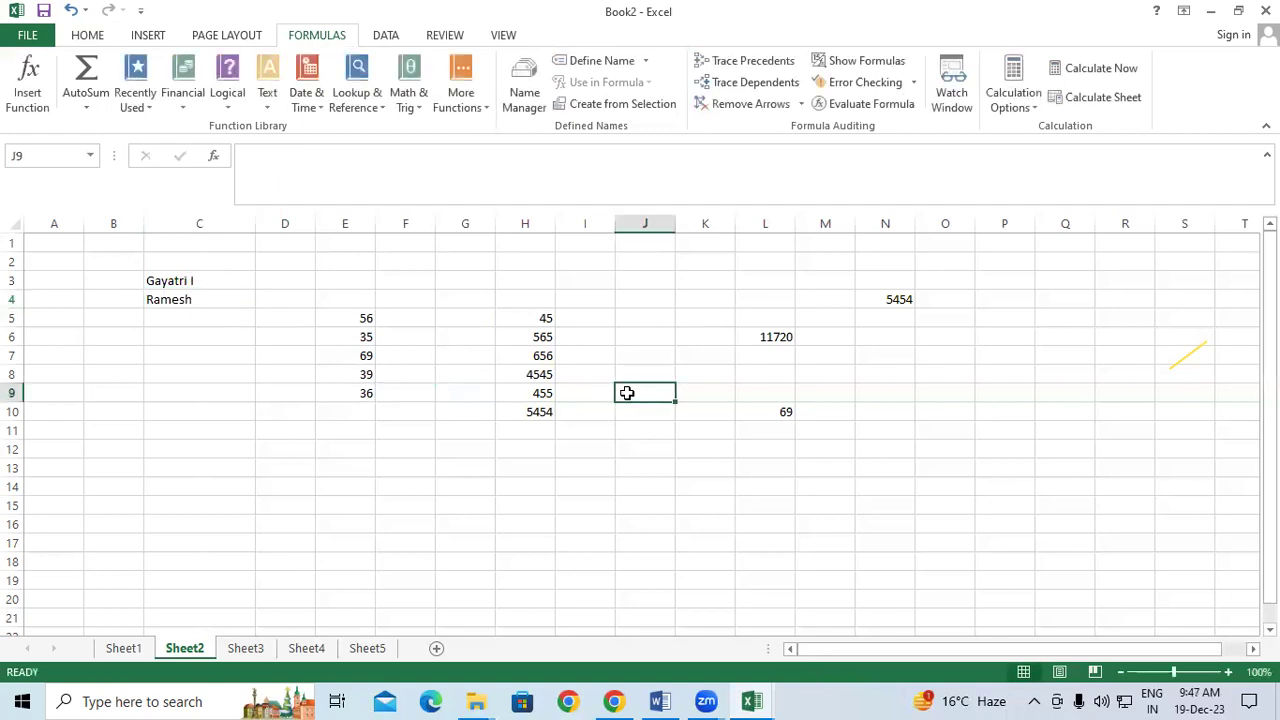
click(441, 414)
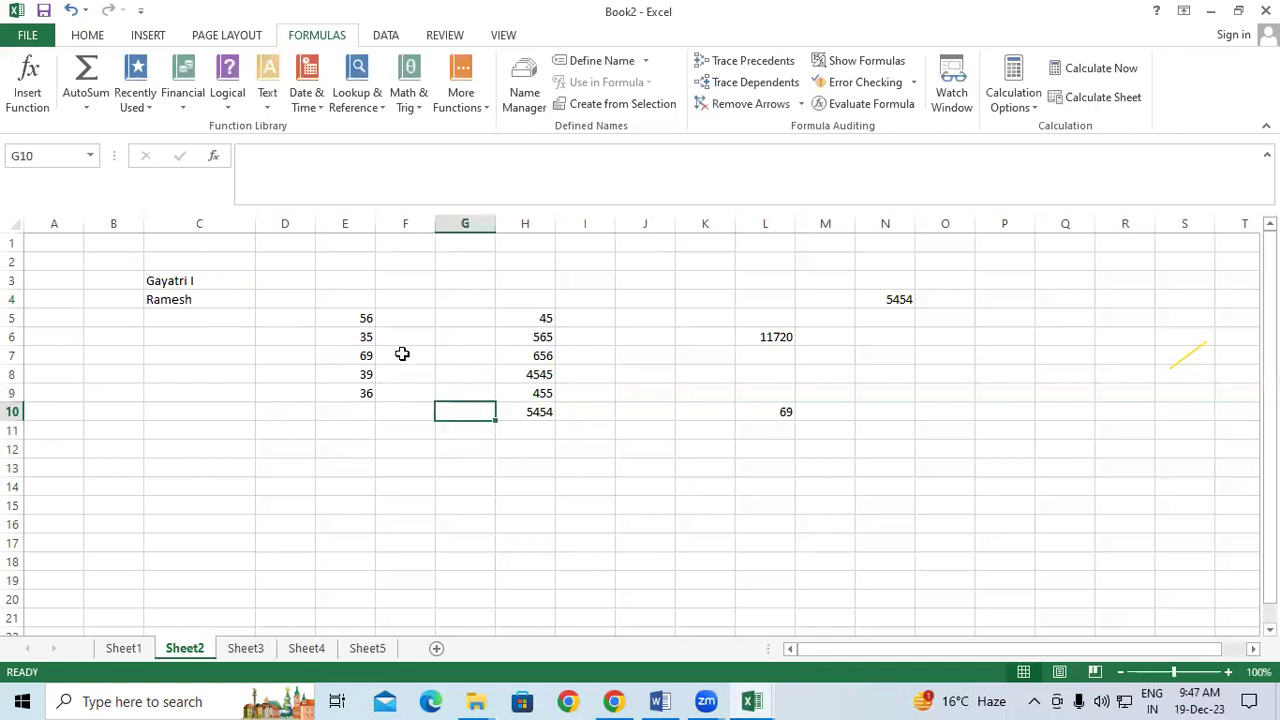
Step: Select E5:E9 and add a comment reading "what" to E5
drag(360, 320, 345, 398)
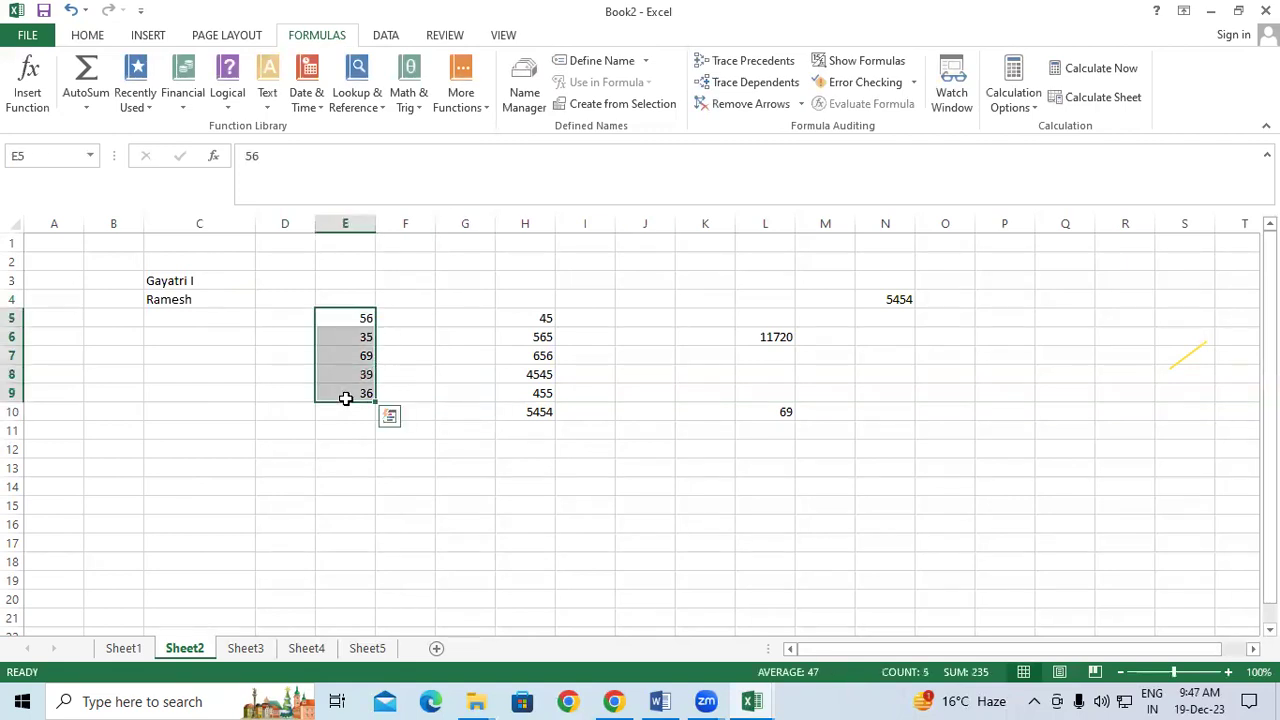
click(452, 40)
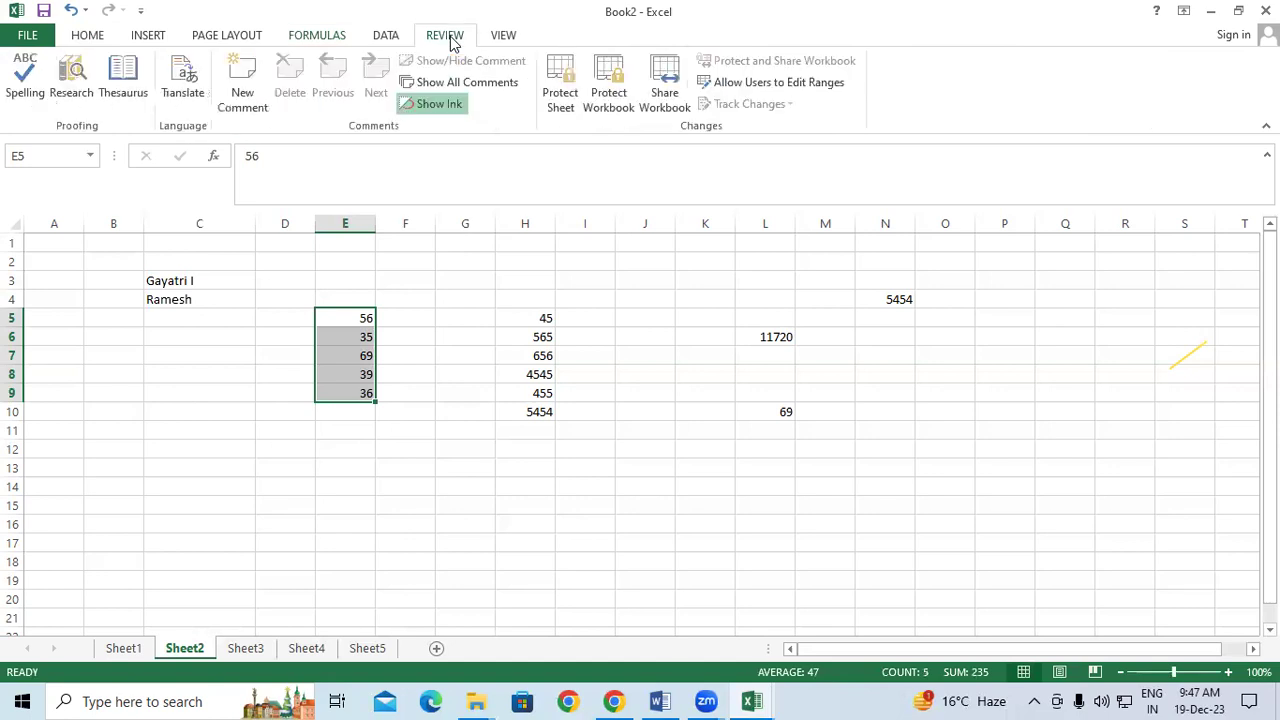
click(240, 85)
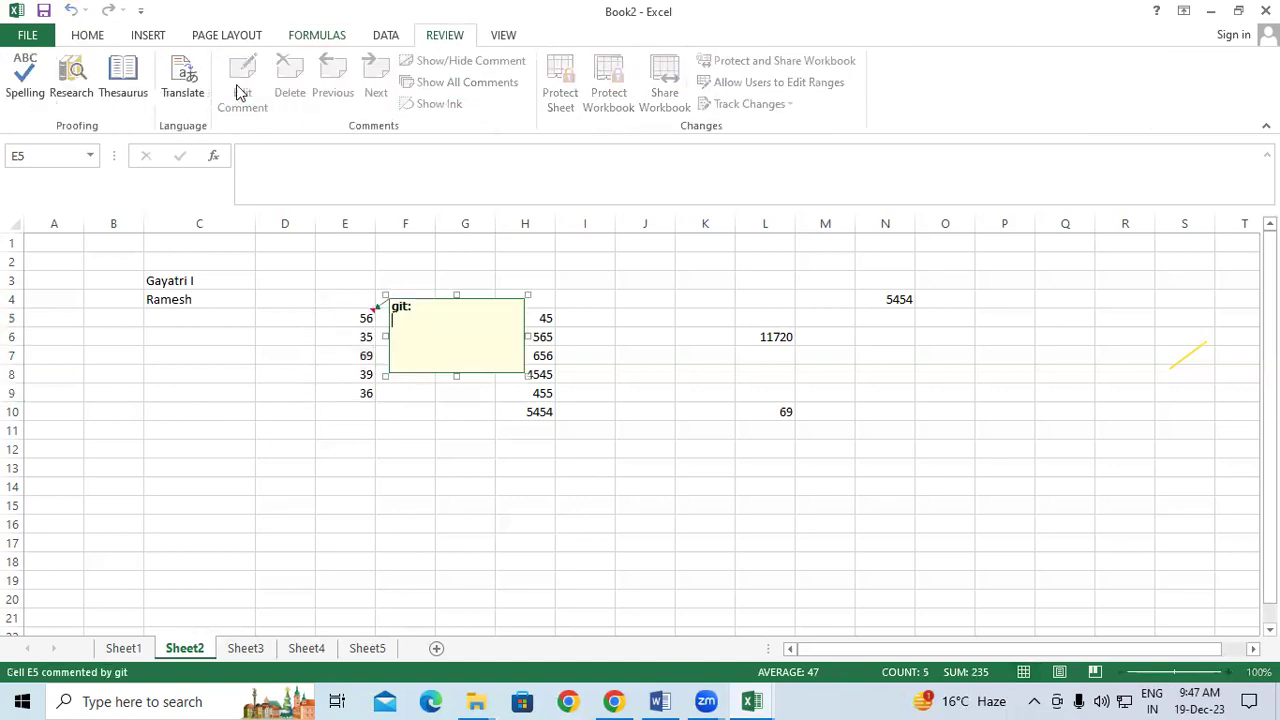
click(468, 330)
text(what)
click(425, 408)
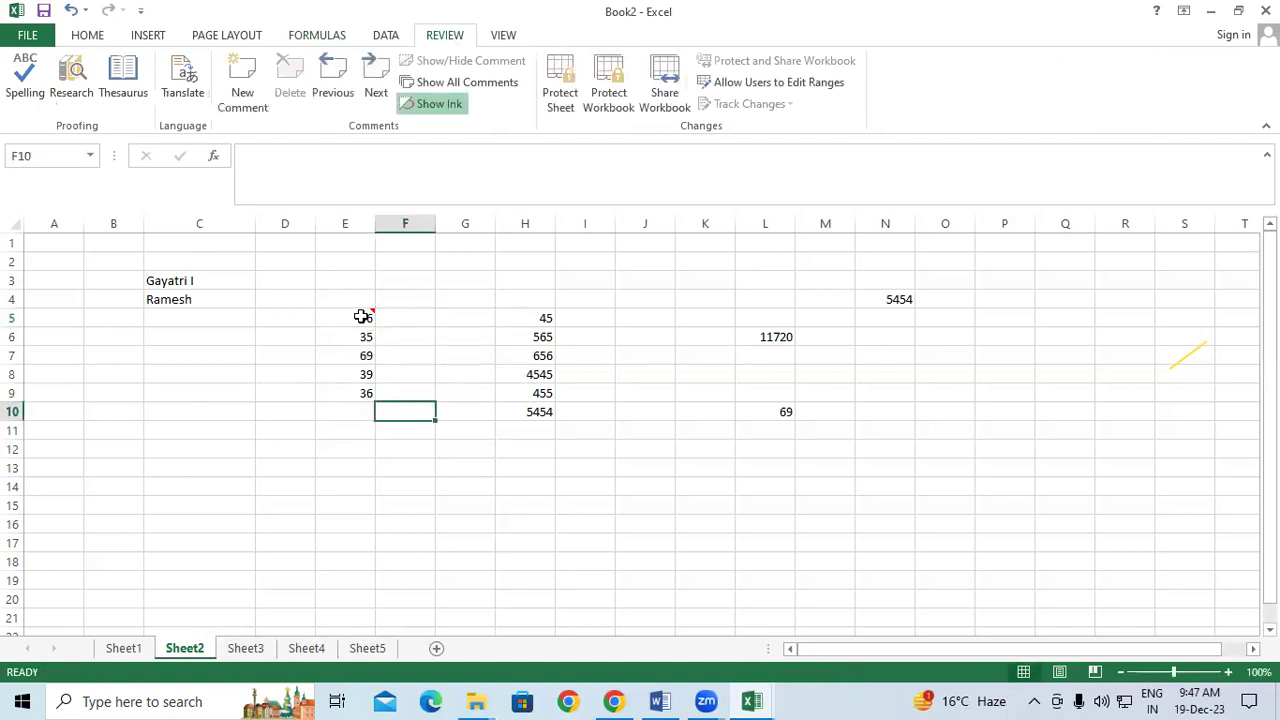
Step: Delete the comment from cell E5
click(351, 321)
click(289, 85)
drag(380, 500, 340, 467)
Step: Select E5:E9 and add a comment reading "tyitytuiyty" to E5
drag(335, 321, 358, 388)
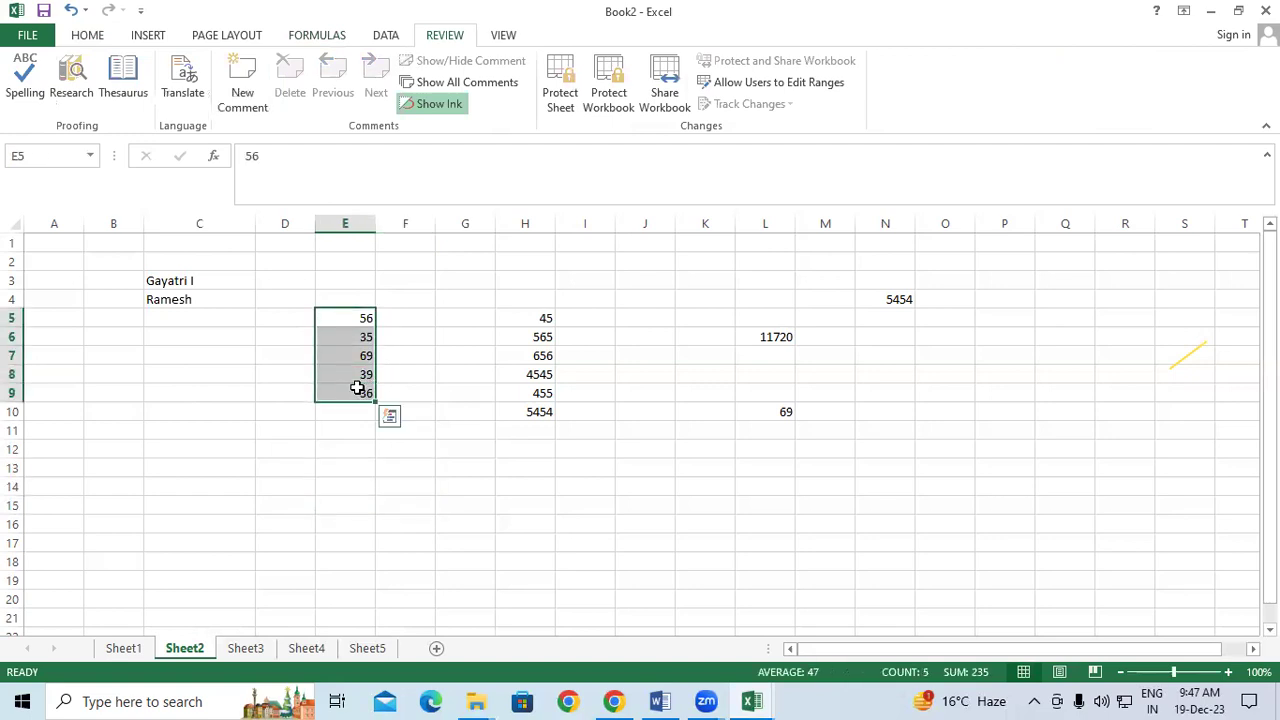
key(shift+F2)
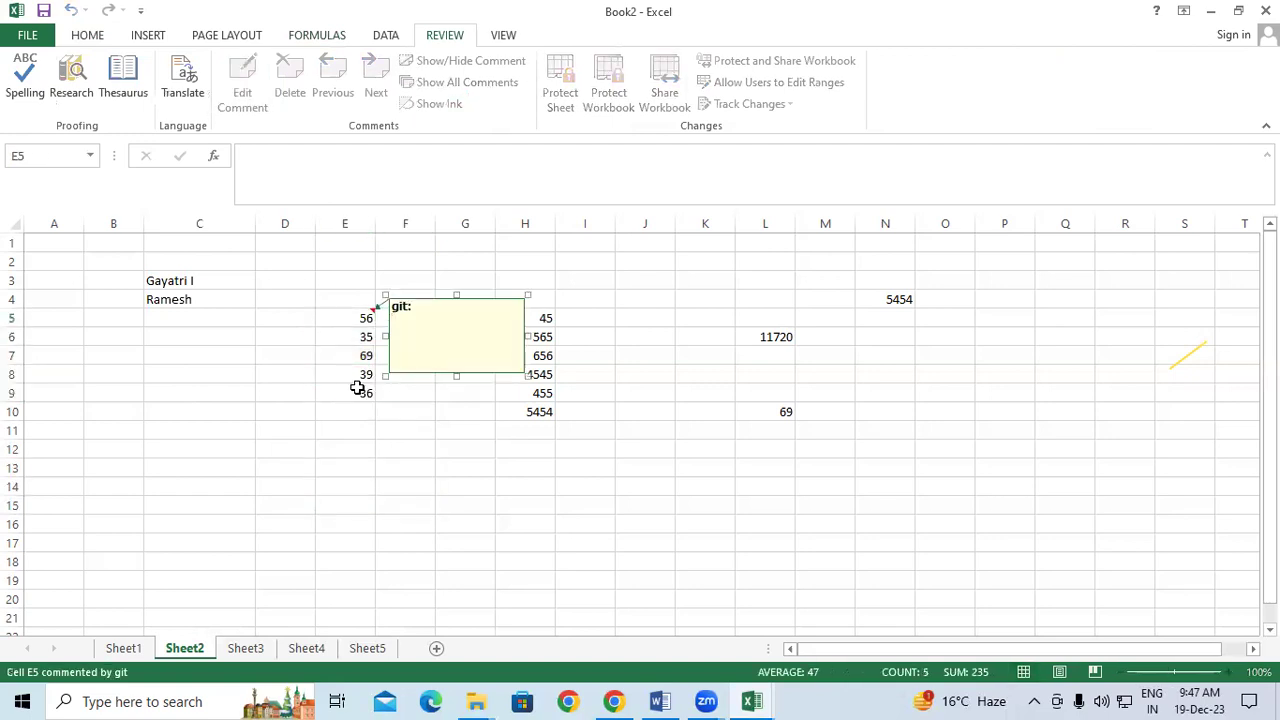
text(tyitytuiyty)
click(474, 496)
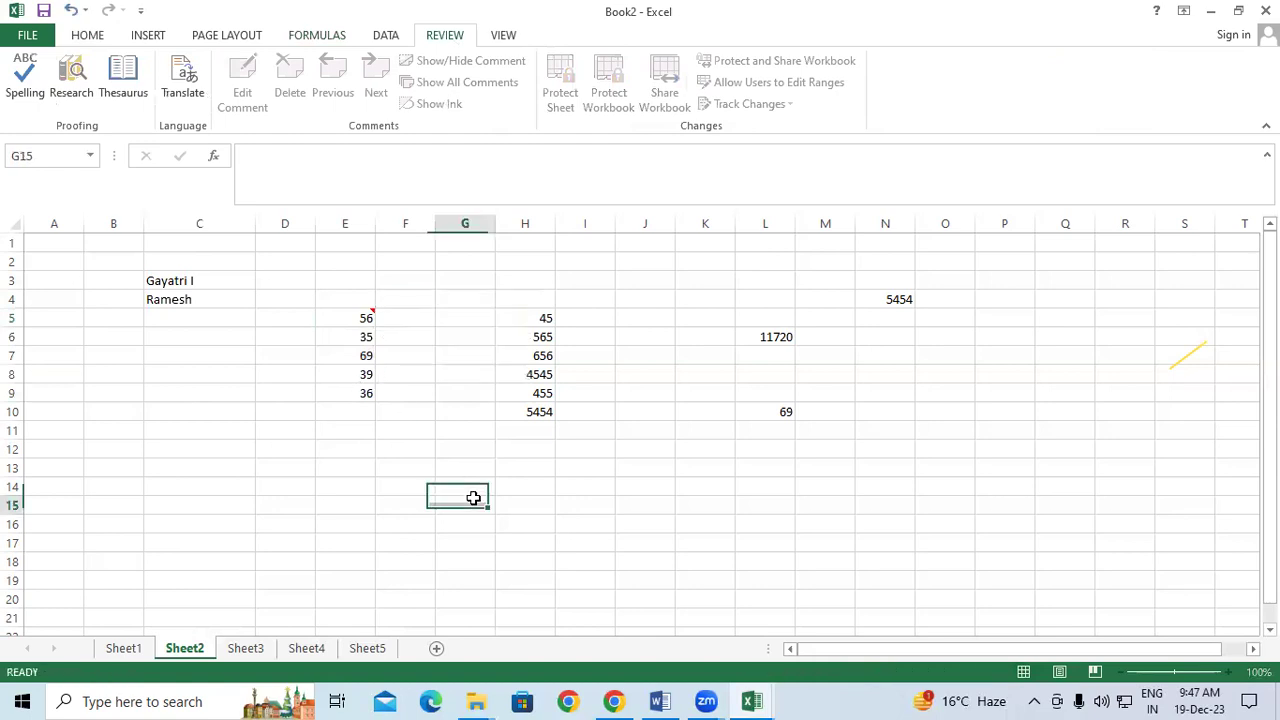
Step: View the comment on E5, open it for editing, and close it without altering the text
click(348, 312)
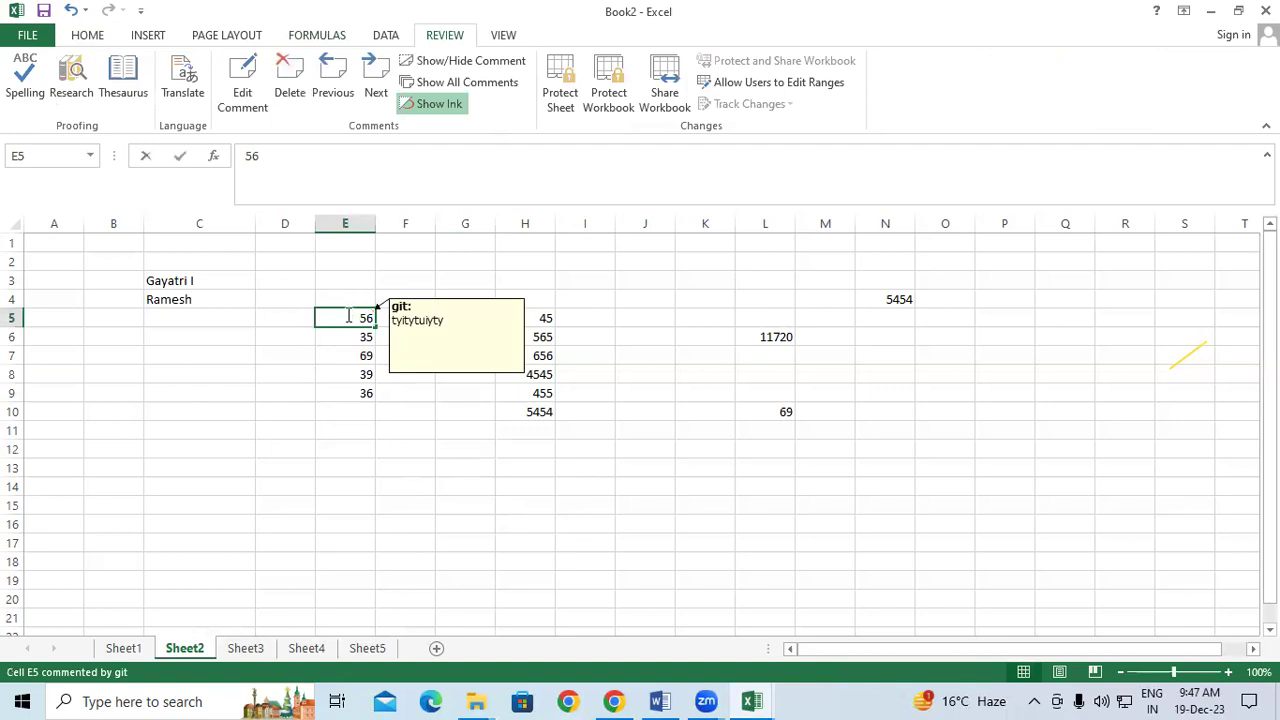
double_click(348, 314)
key(Escape)
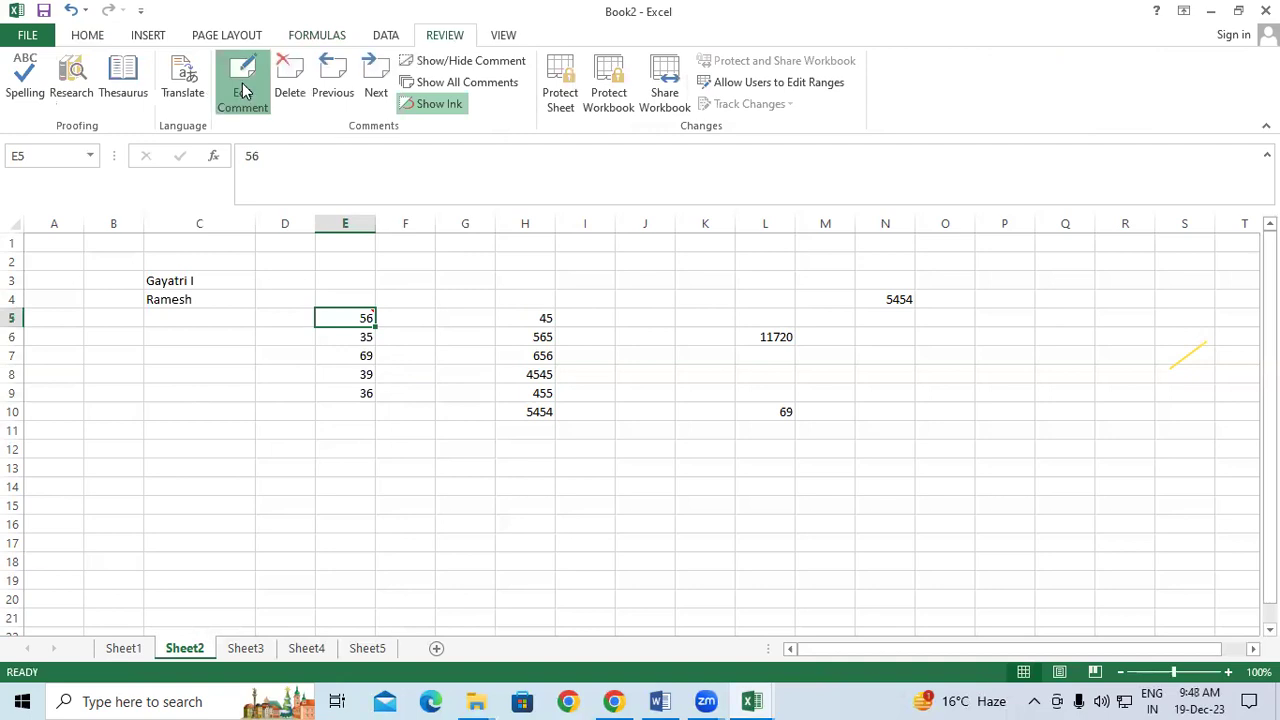
click(242, 82)
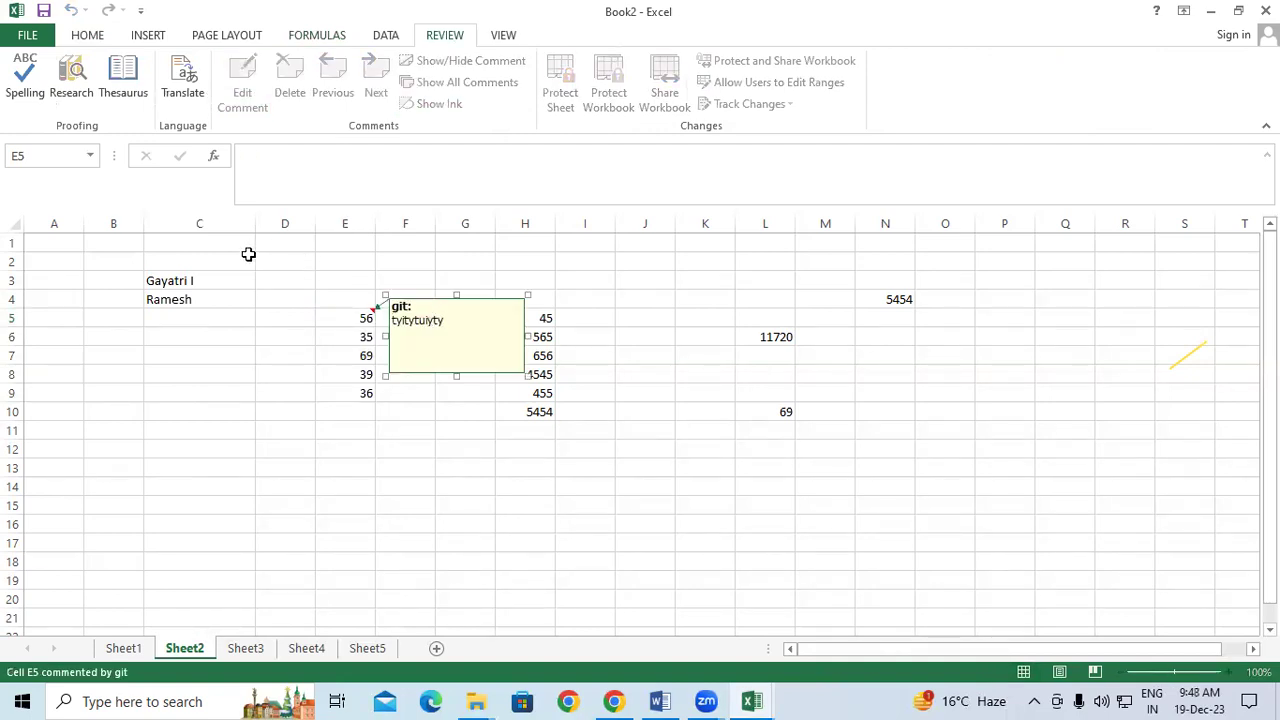
click(282, 338)
click(352, 311)
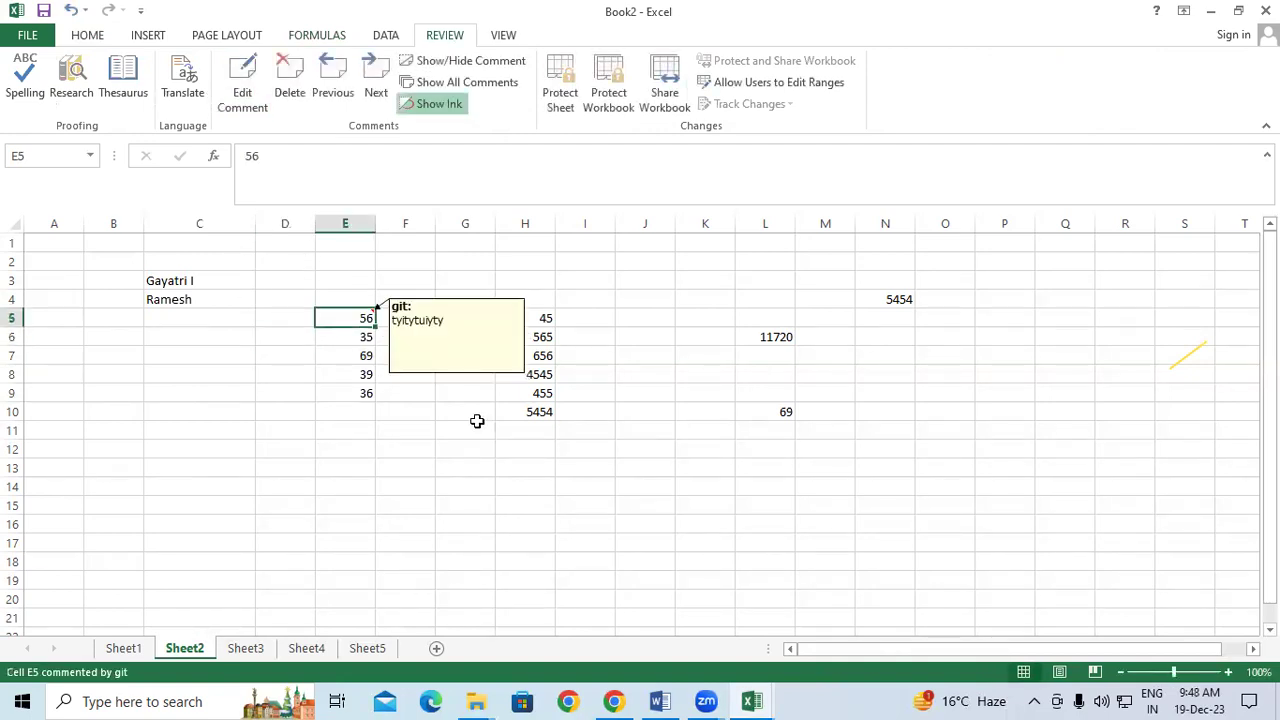
Step: Select H5:H10 and insert a comment on H5 without adding any text
click(512, 430)
click(535, 315)
drag(522, 388, 522, 412)
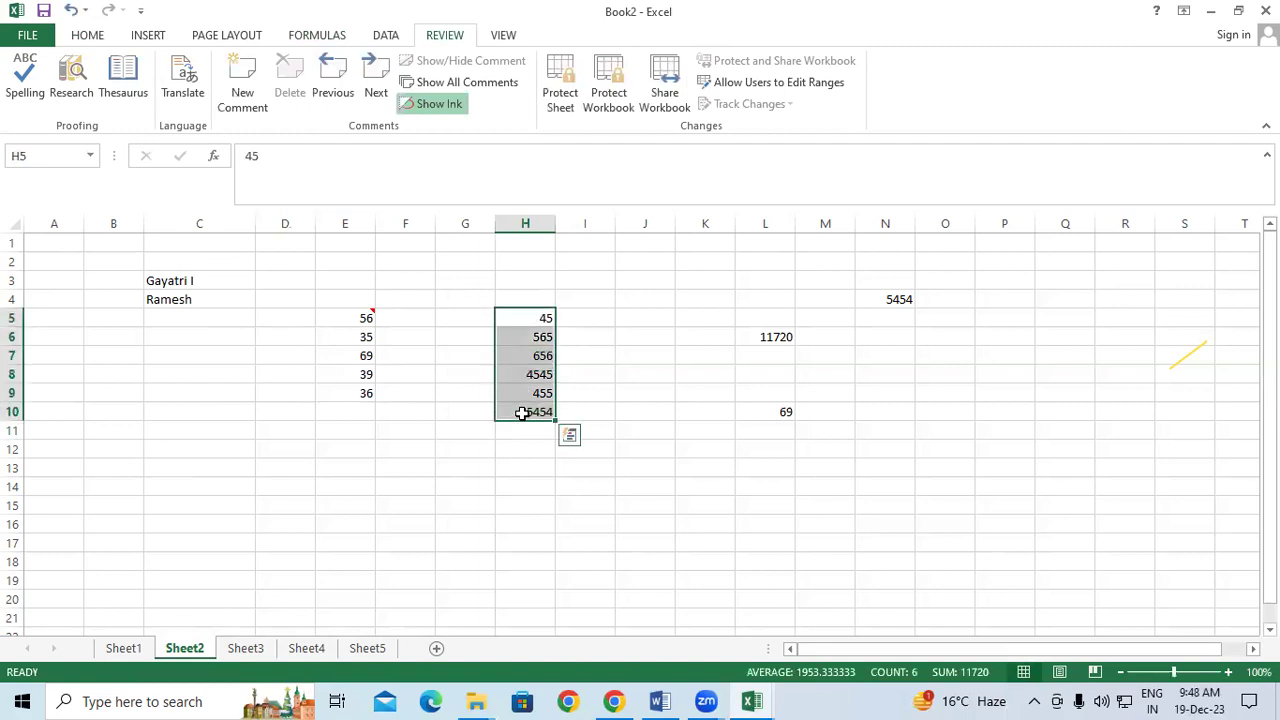
key(shift+F2)
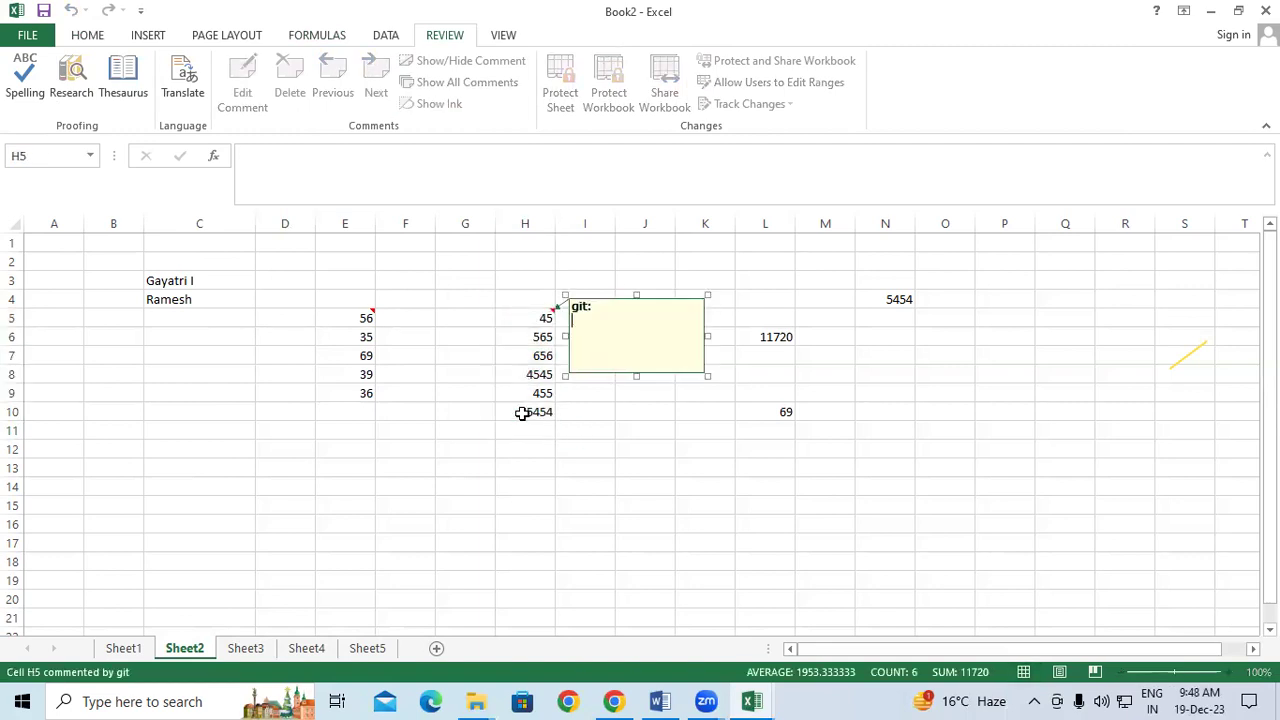
click(705, 410)
Step: Reselect H5:H10, reopen the comment on H5 for editing, and leave it blank
drag(522, 318, 520, 403)
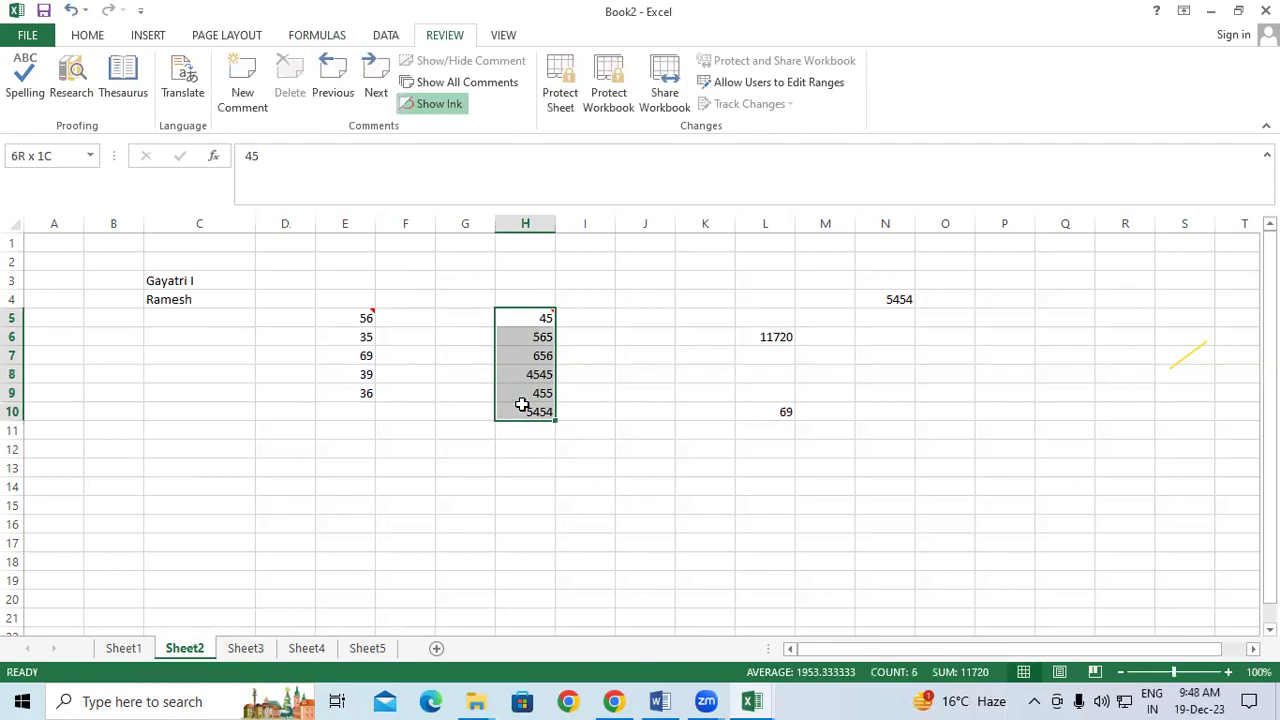
key(shift+F2)
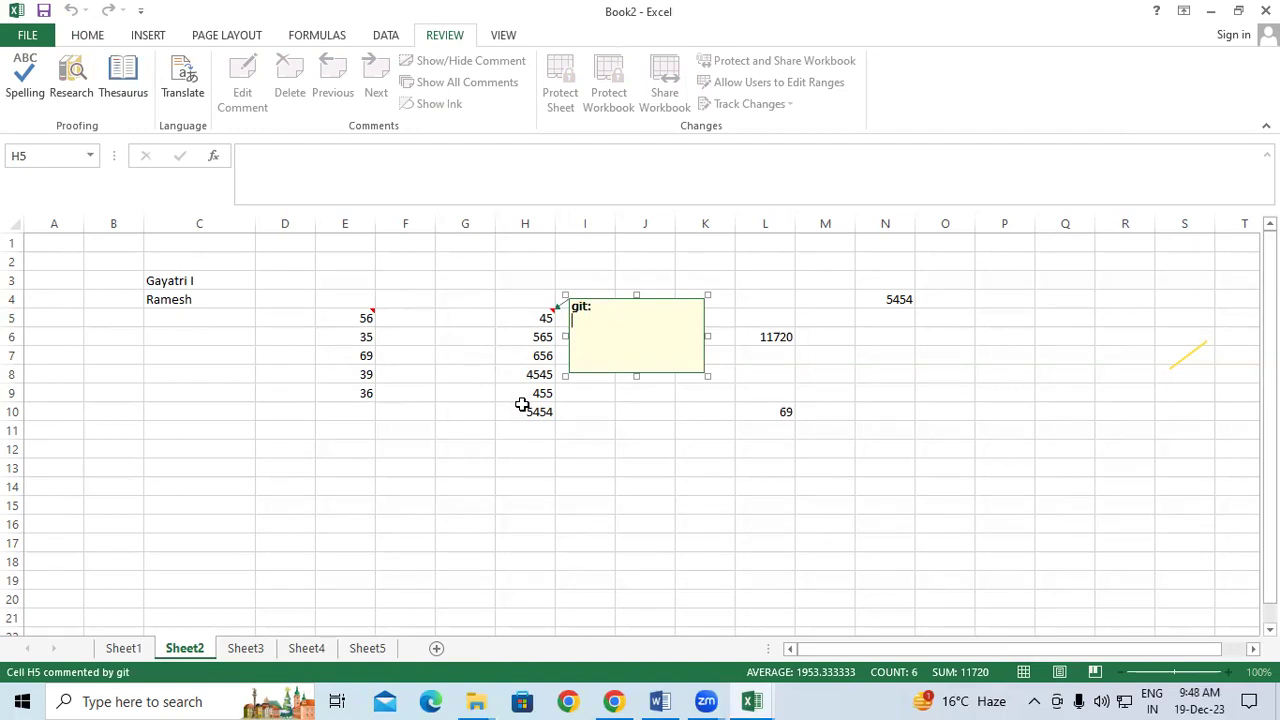
click(569, 451)
click(840, 486)
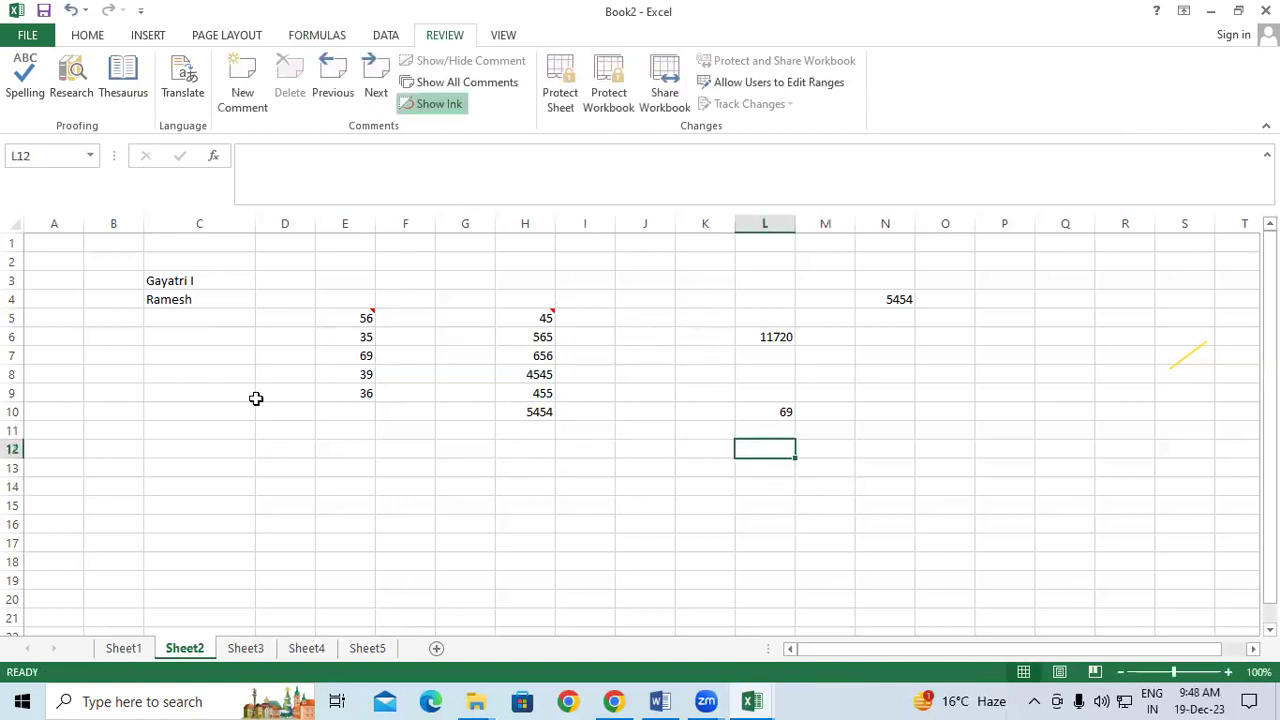
Step: Turn on End mode with cell A1 selected
click(54, 246)
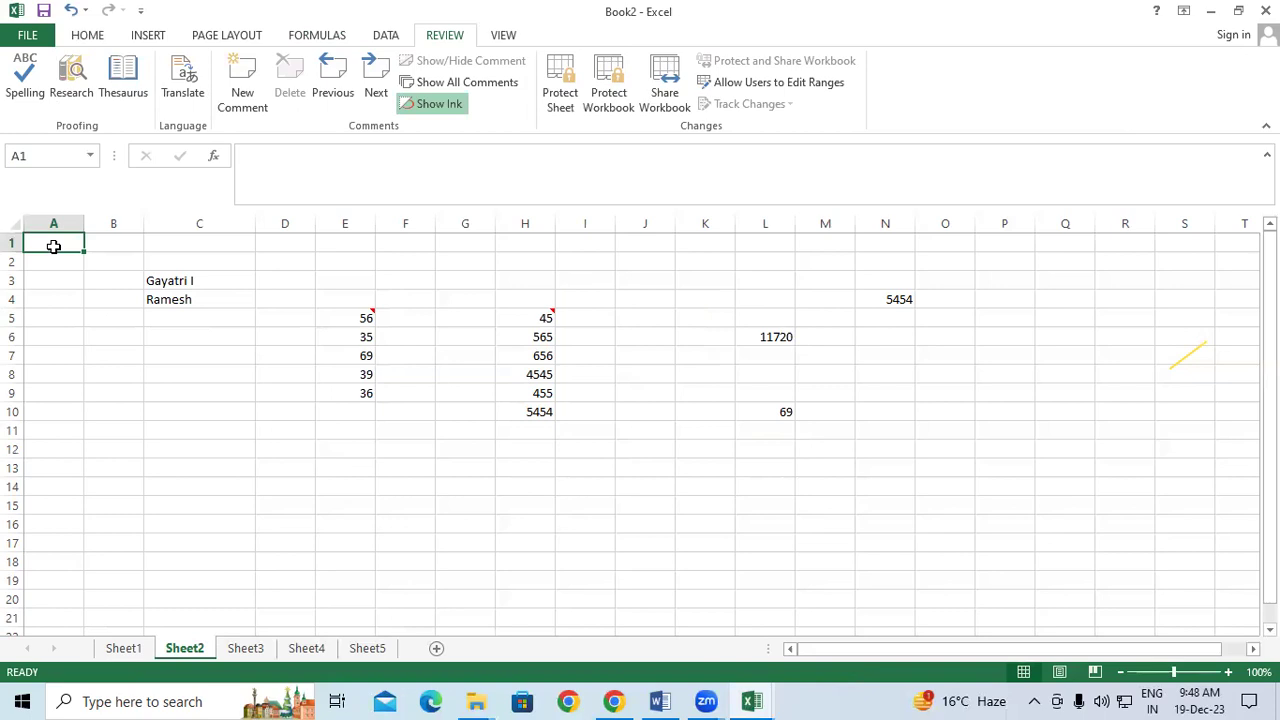
key(End)
click(742, 480)
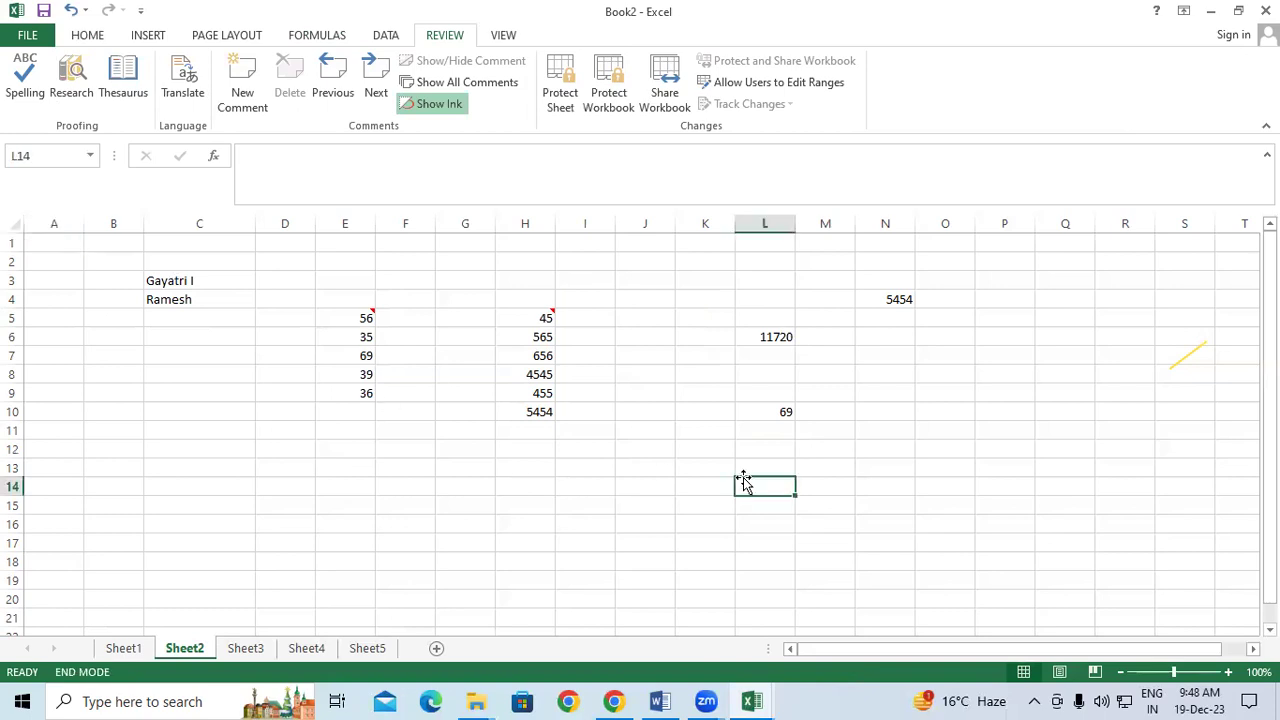
key(ctrl+c)
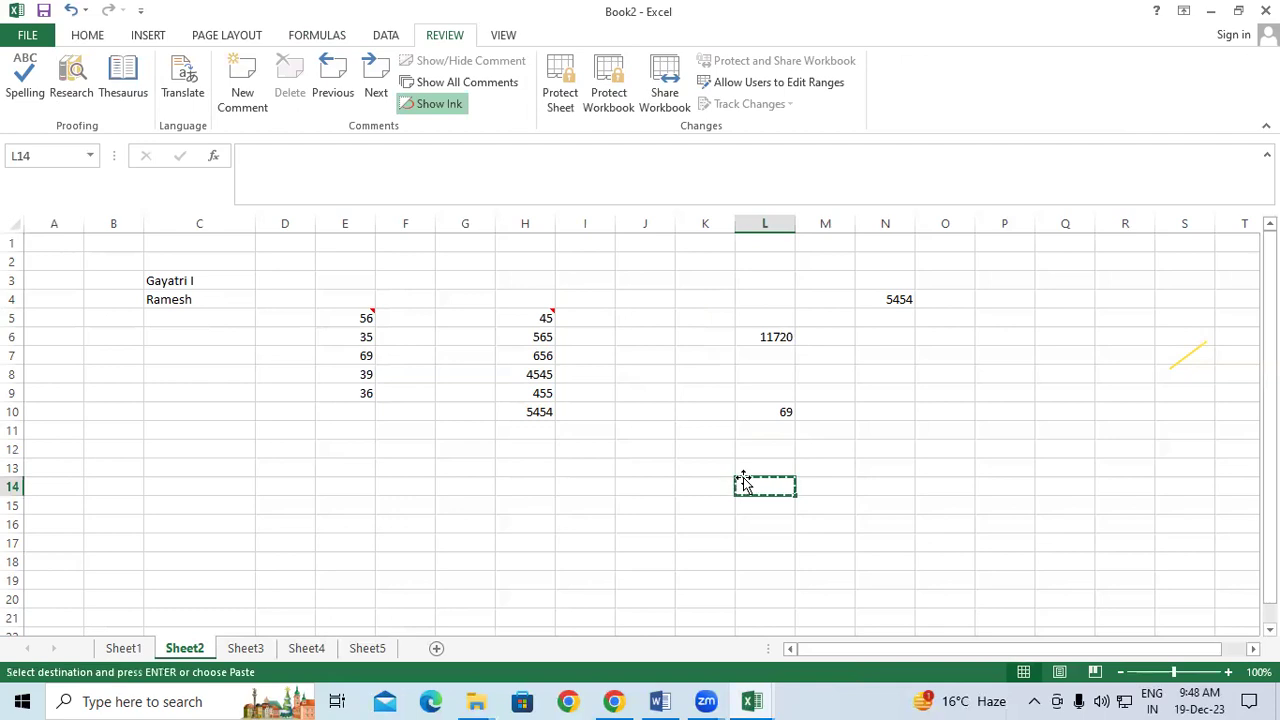
click(462, 522)
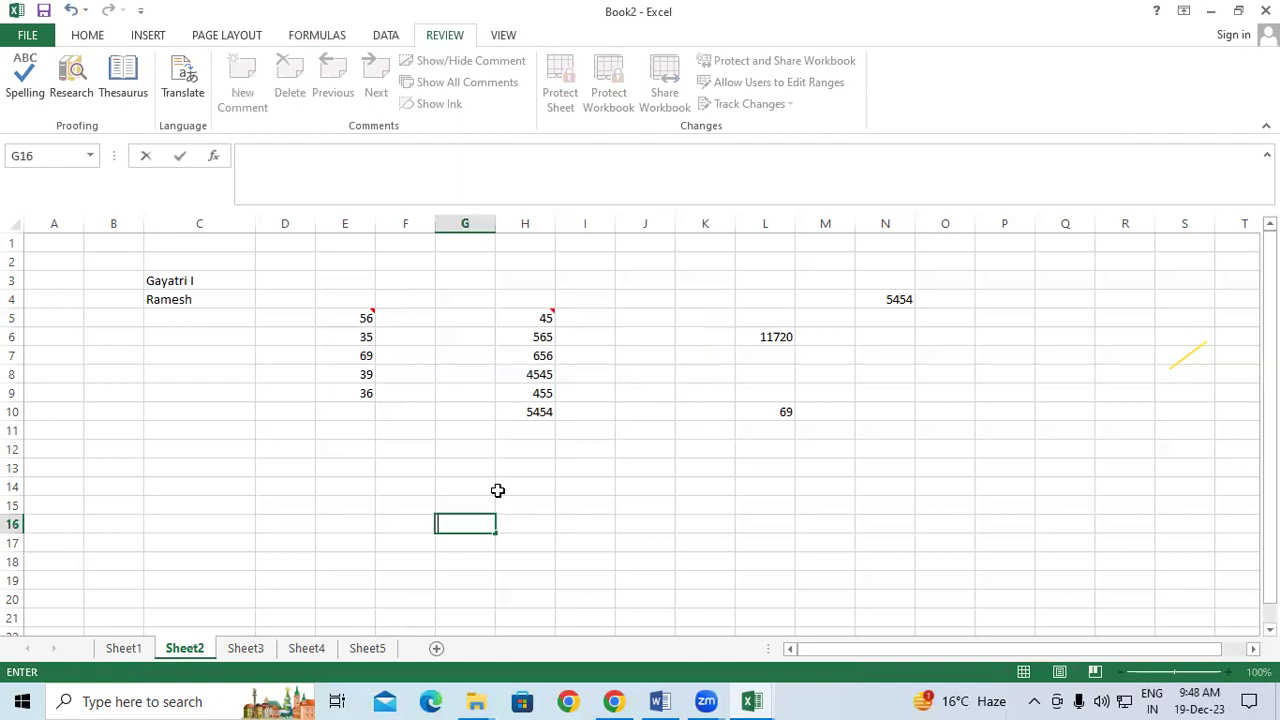
key(Return)
click(664, 490)
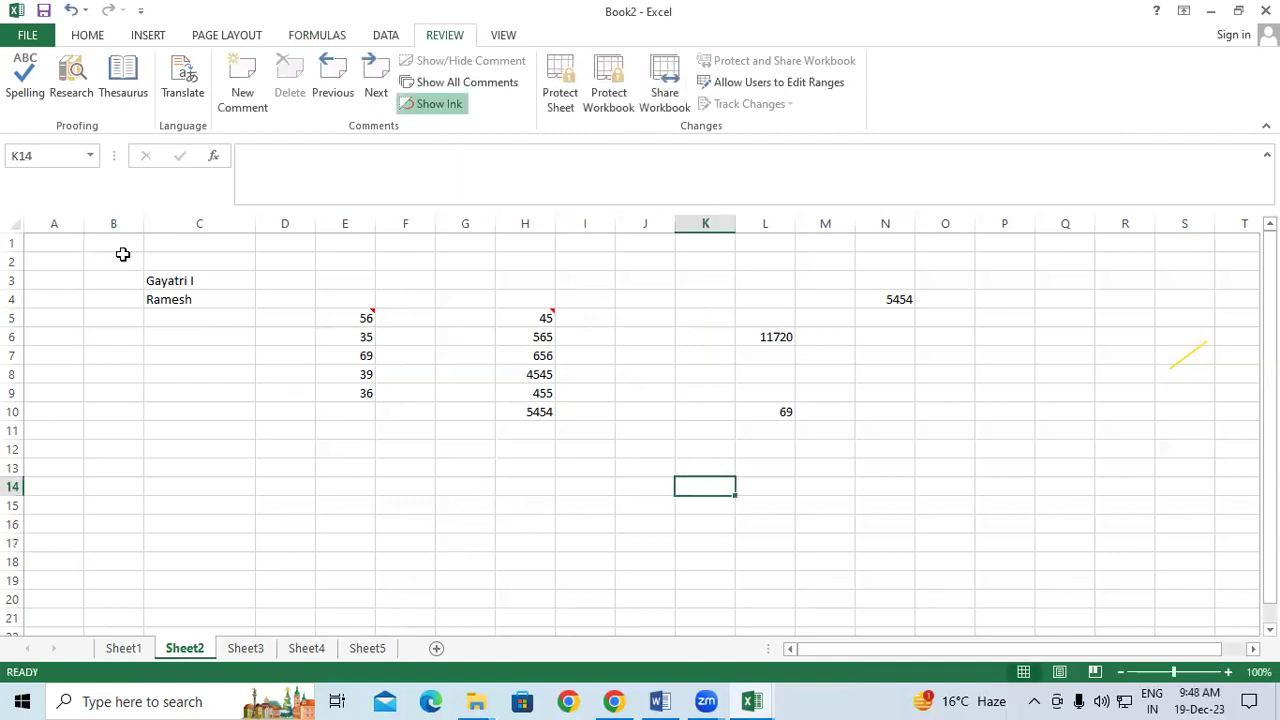
Step: Toggle End mode on and off with C3 selected, and again with H10 selected
click(168, 284)
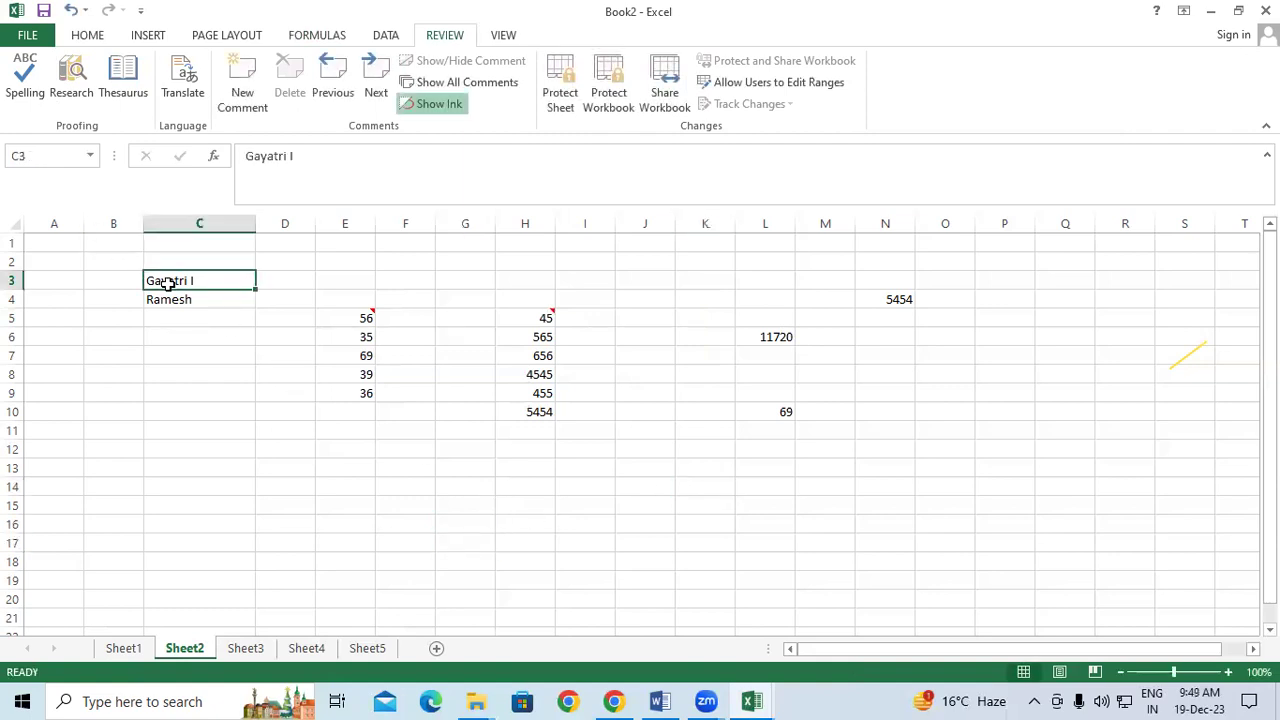
key(End)
key(End)
click(536, 410)
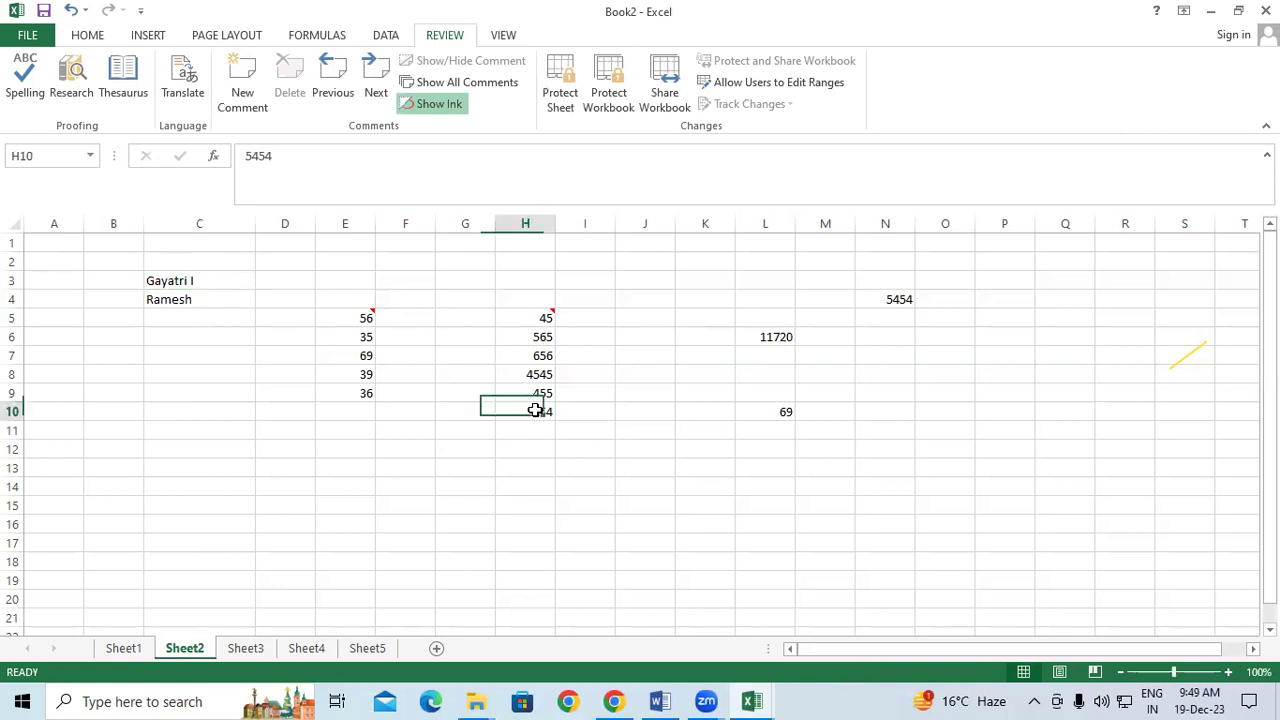
key(End)
key(End)
key(End)
key(End)
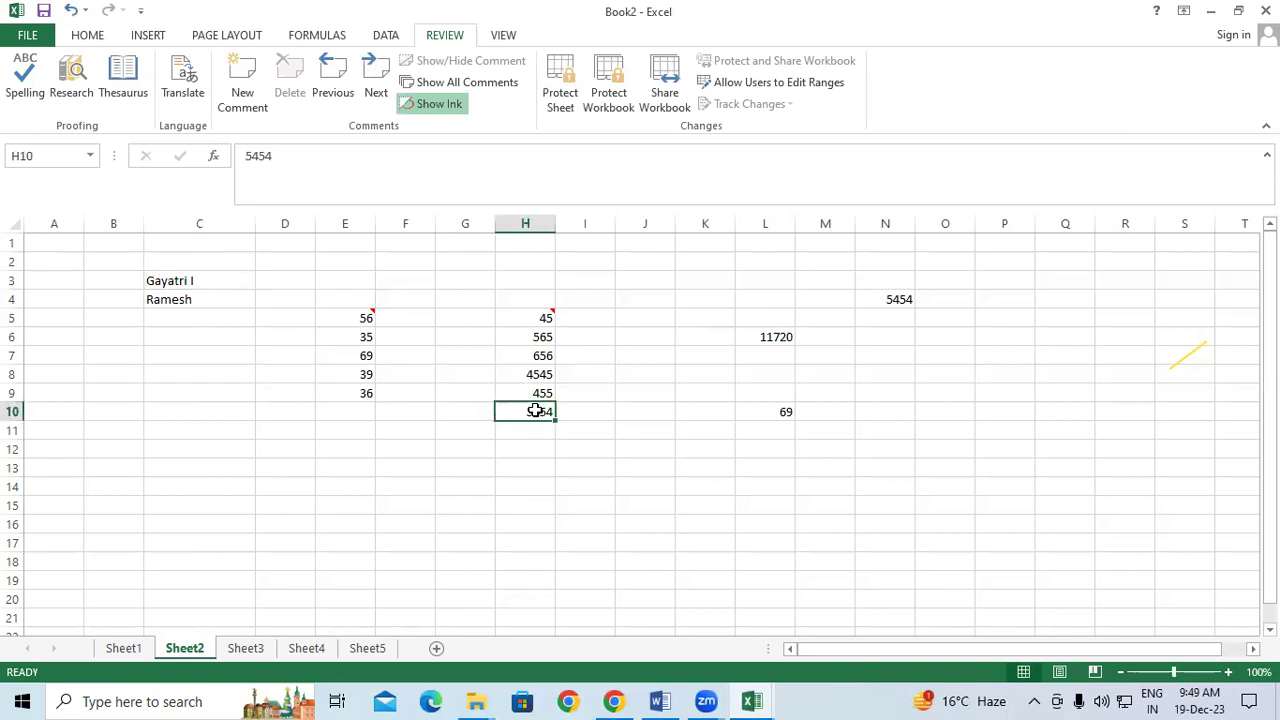
key(End)
key(End)
key(End)
Step: Toggle End mode repeatedly with cell P15 selected, and leave it on while selecting E7
click(739, 467)
drag(168, 262, 927, 476)
key(End)
click(993, 500)
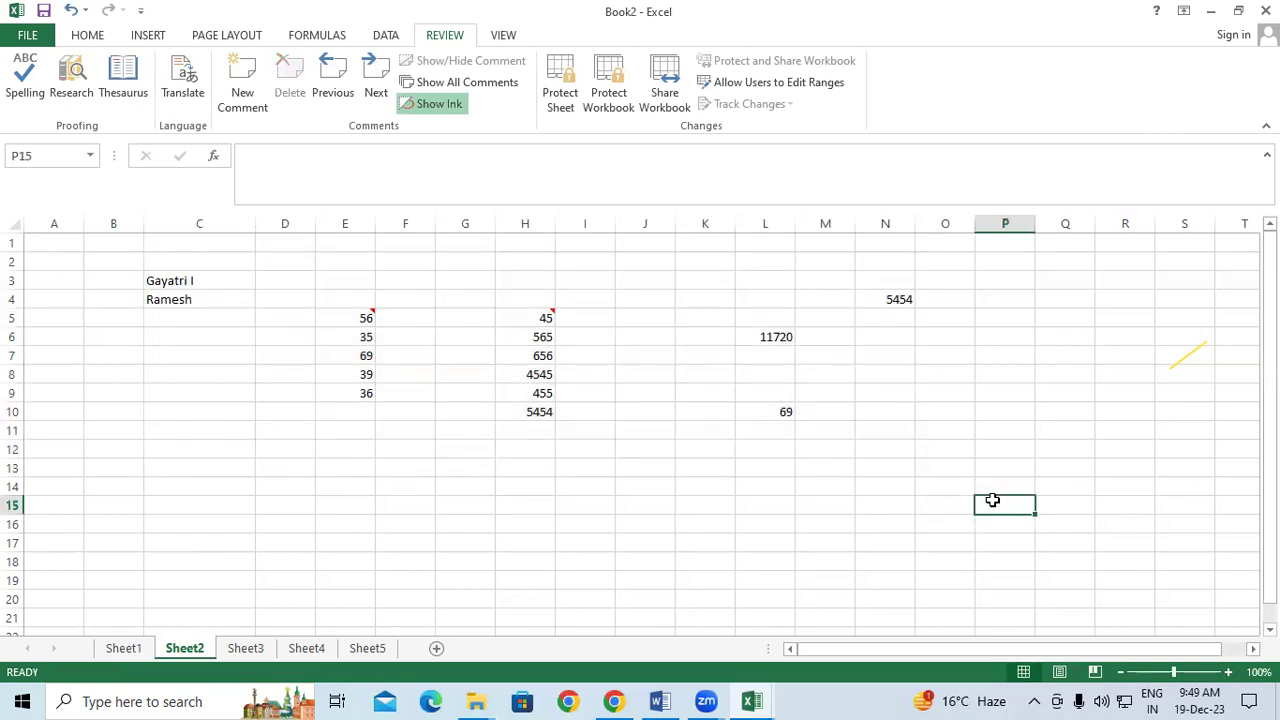
key(End)
key(End)
key(End)
key(End)
key(End)
click(322, 361)
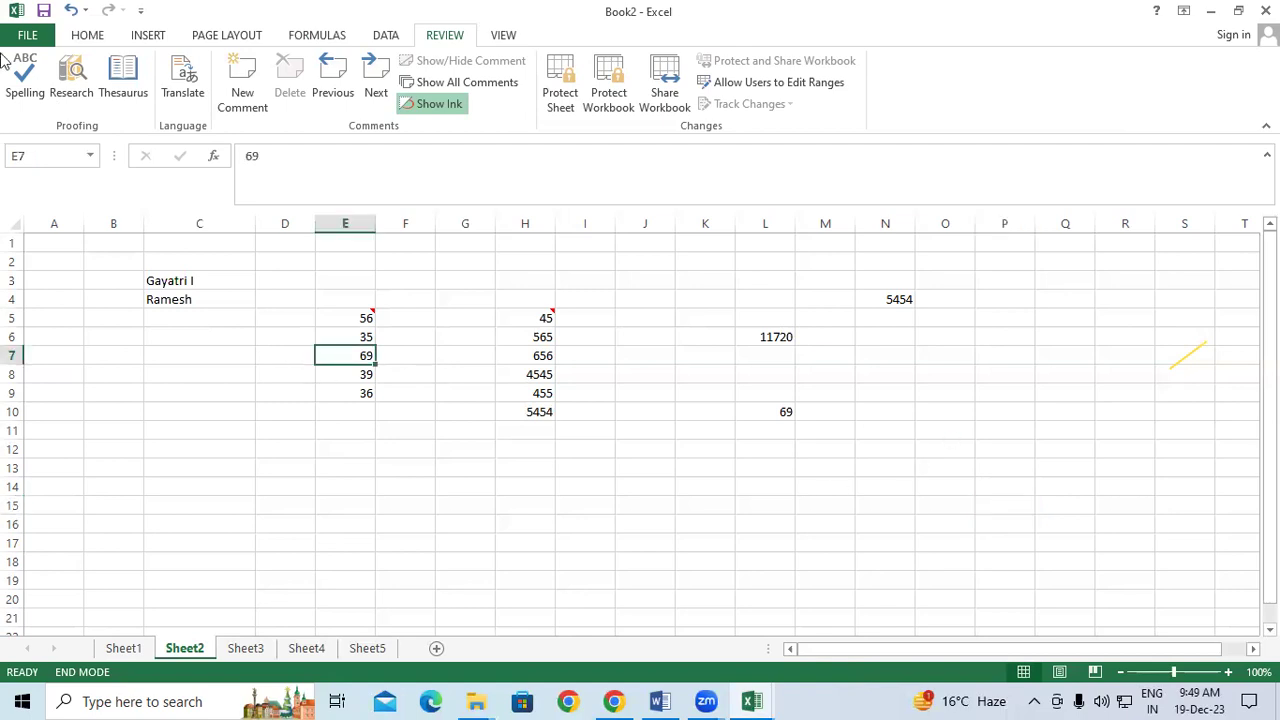
Step: Add a line break after the existing text in cell C3 and commit the entry
click(104, 42)
click(118, 450)
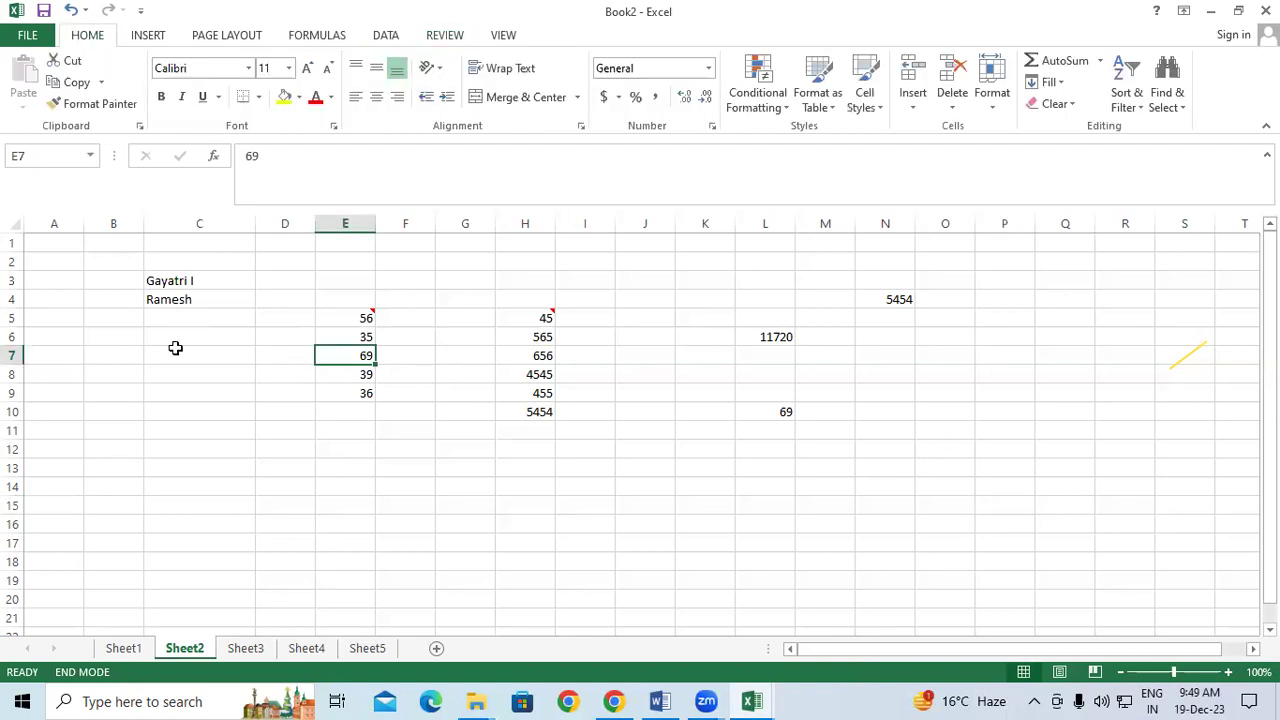
click(207, 280)
double_click(207, 280)
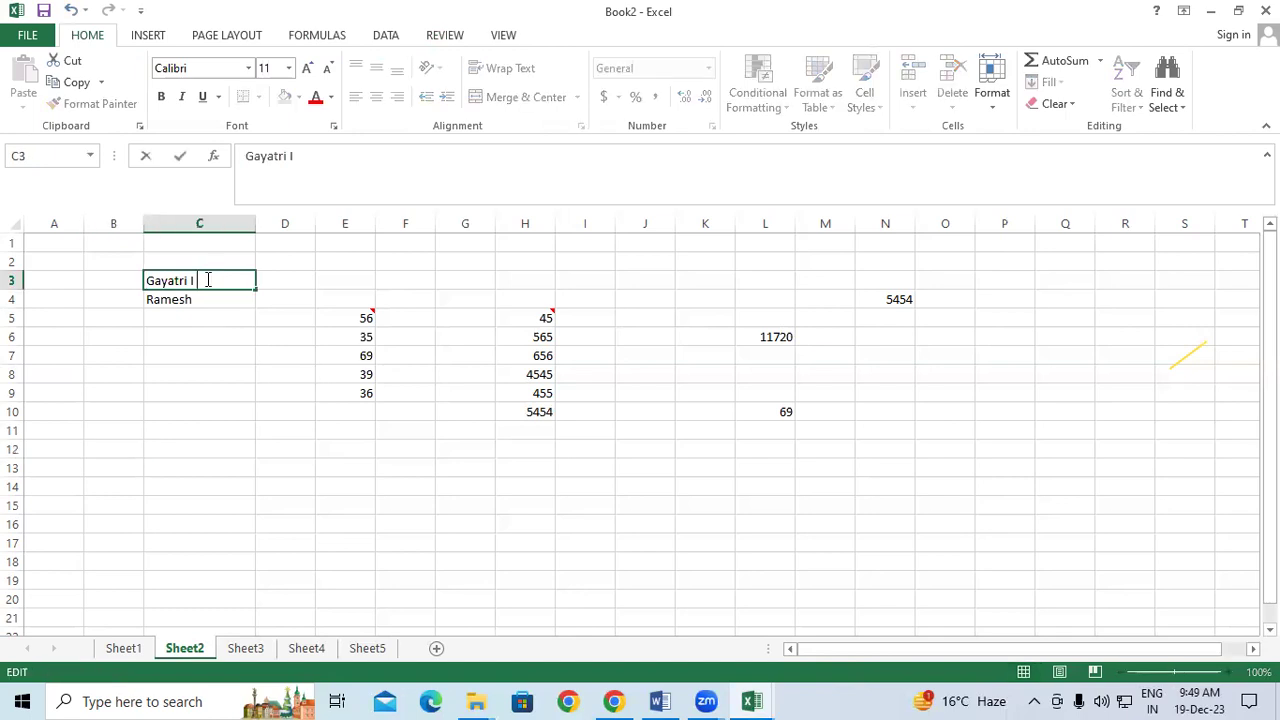
key(alt+Return)
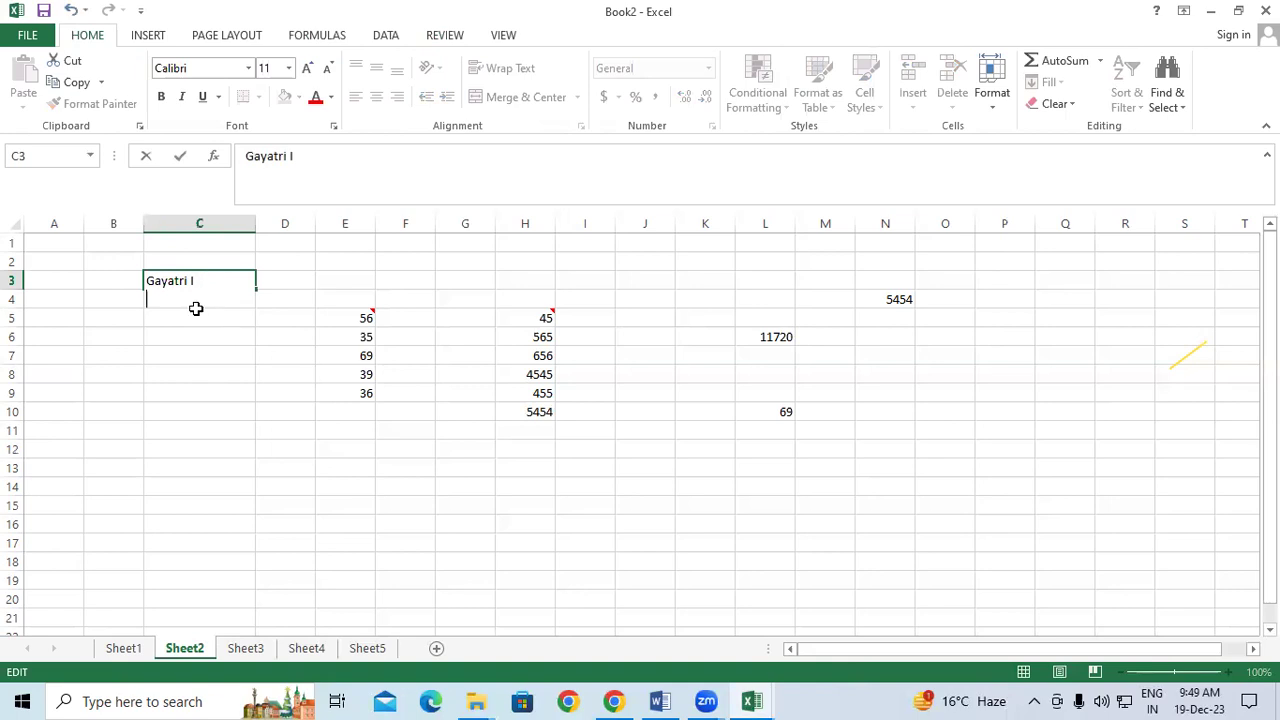
drag(241, 365, 243, 370)
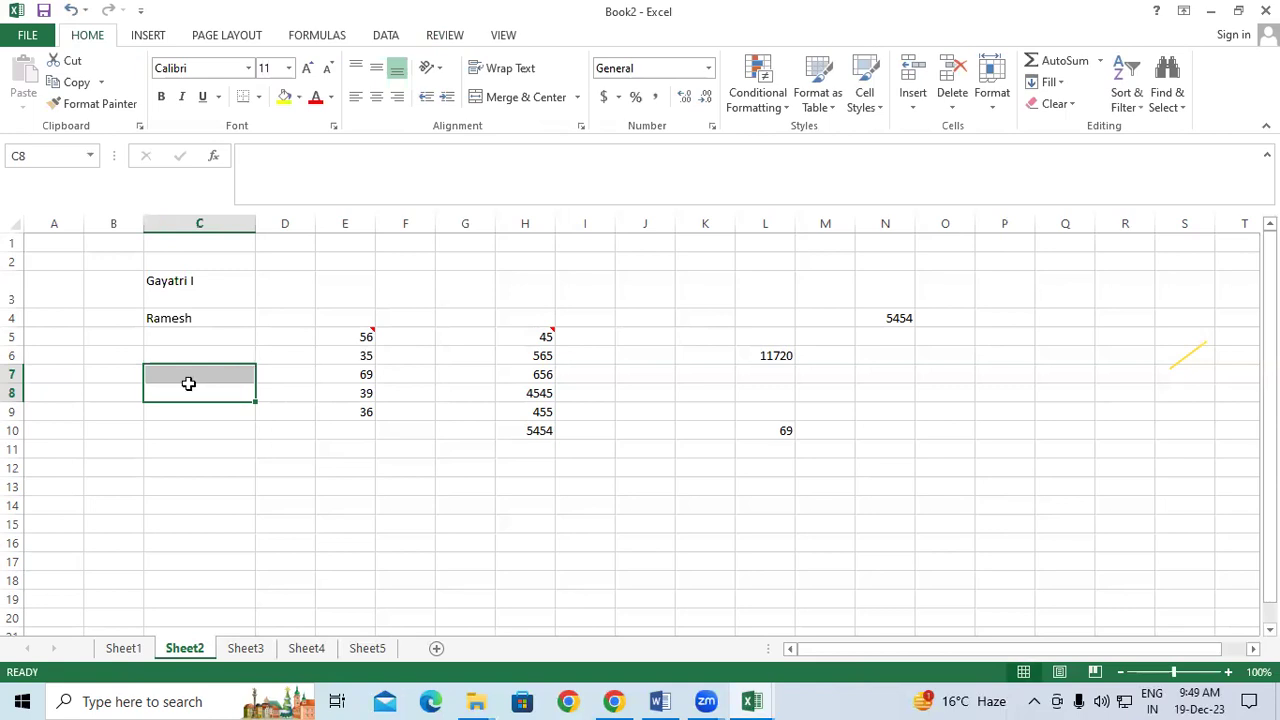
click(190, 423)
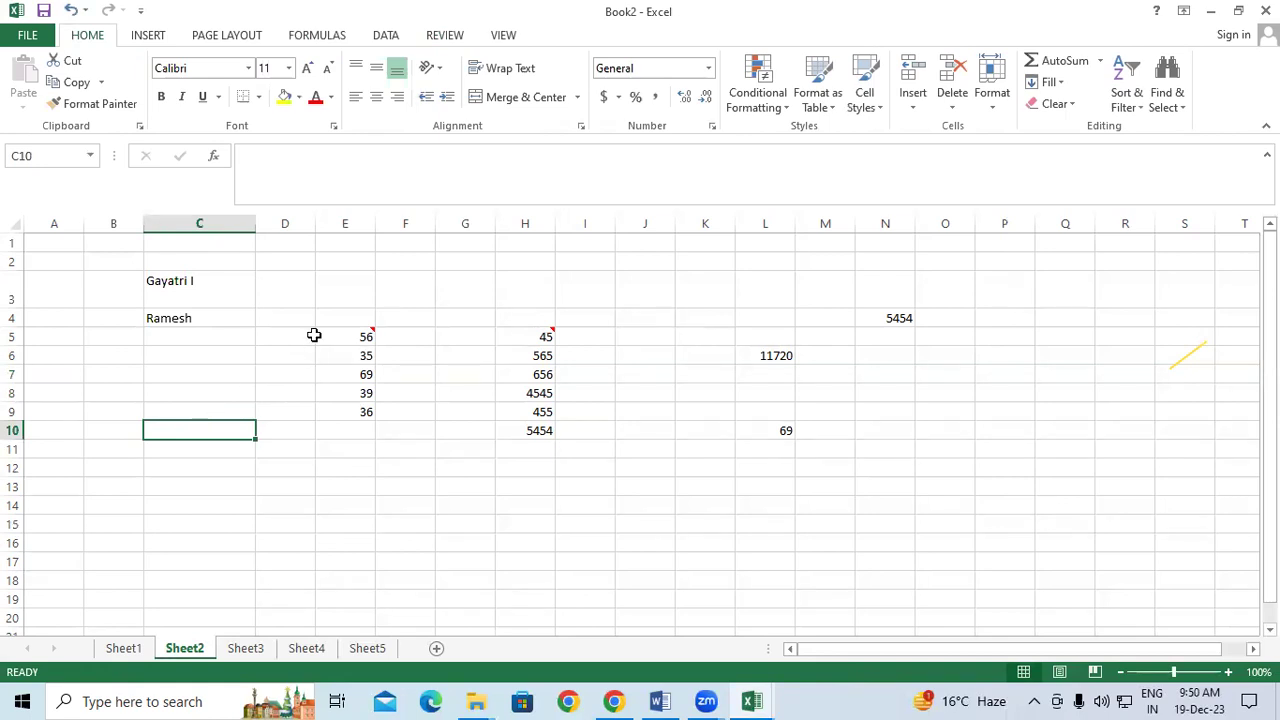
click(218, 353)
key(Down)
key(Down)
key(Down)
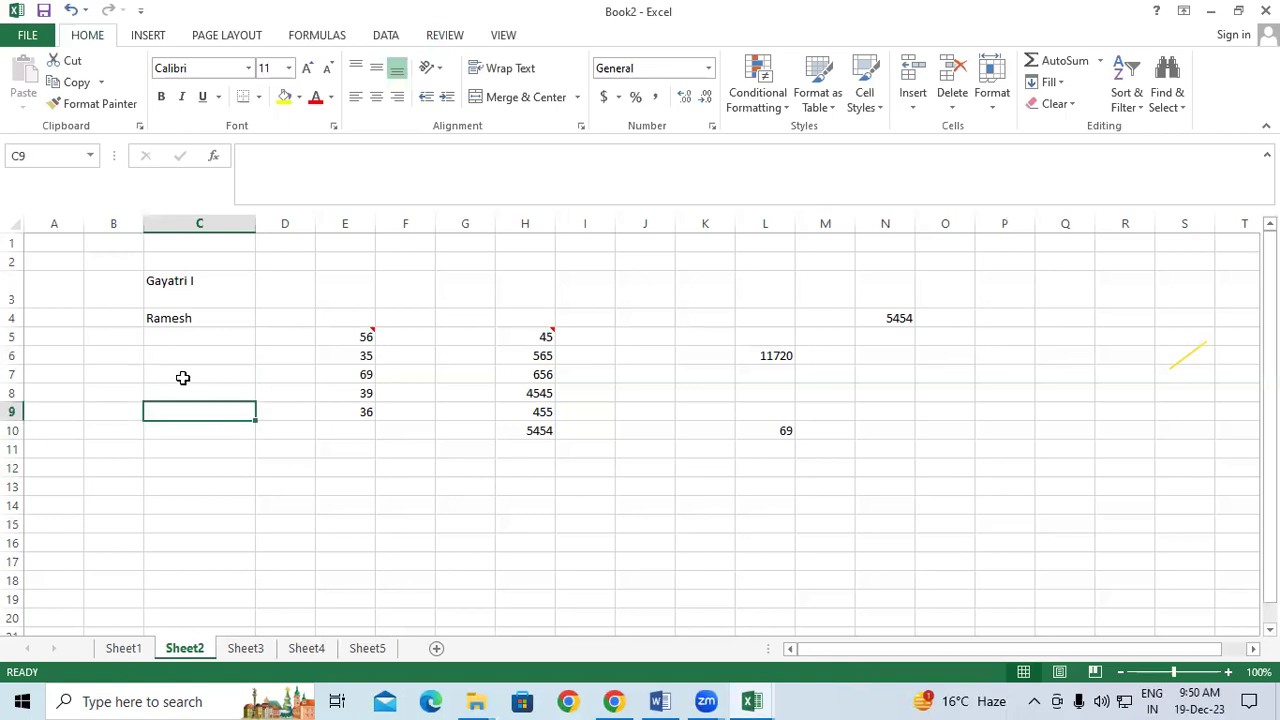
Step: Insert the current time, 9:50 AM, in C6 and the current date, 19-12-2023, in C7
click(166, 356)
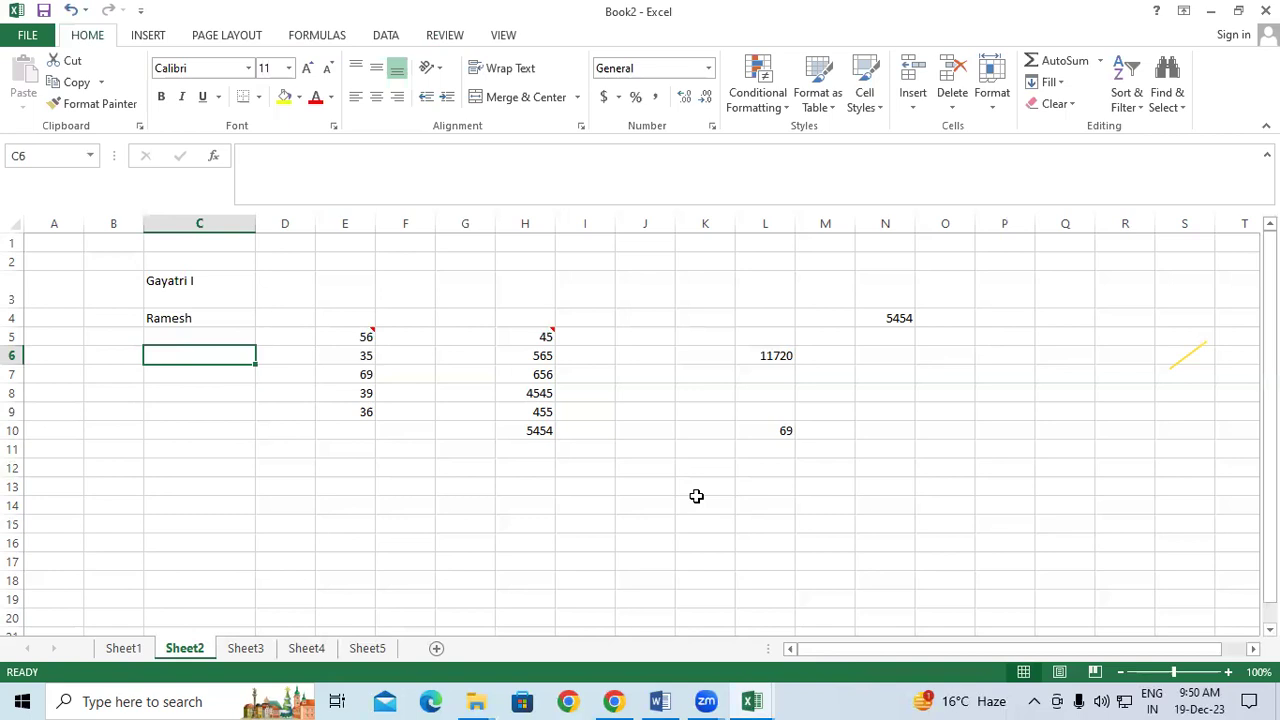
key(ctrl+shift+semicolon)
key(Return)
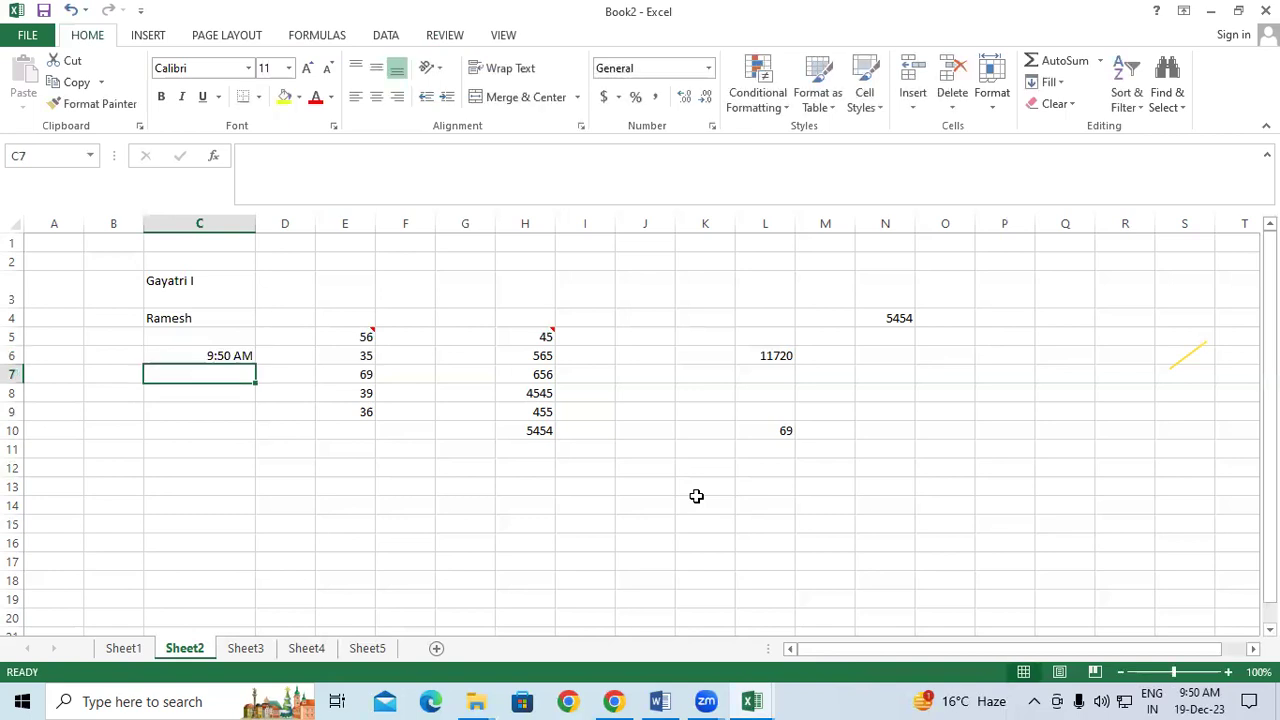
key(ctrl+semicolon)
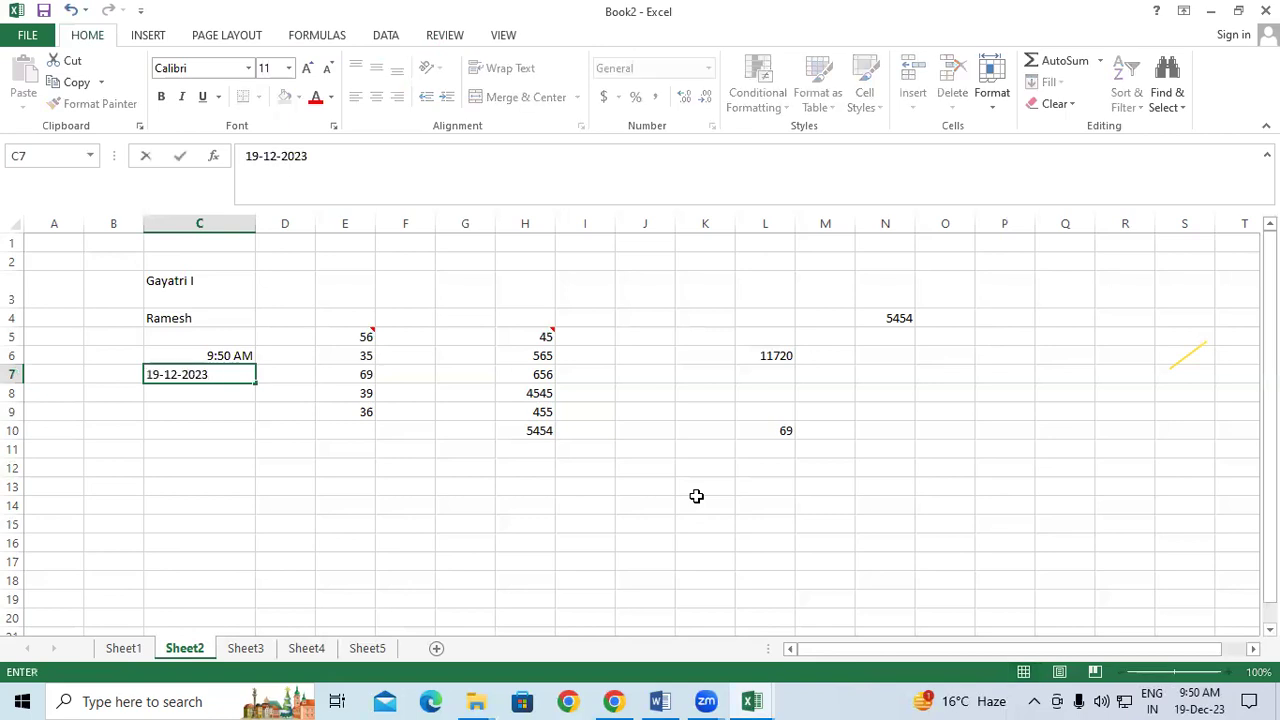
key(Return)
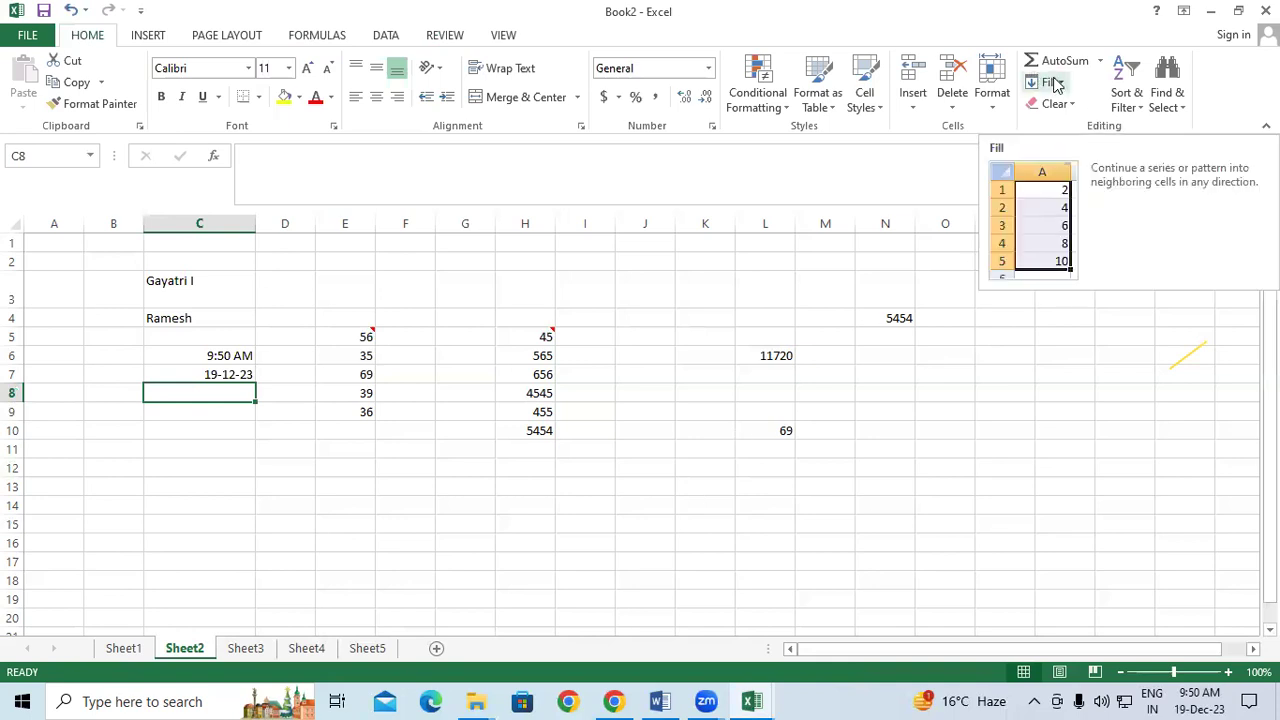
Step: Enter 1 in P5 and fill it down through P17
click(1003, 468)
click(1013, 342)
text(1)
key(Return)
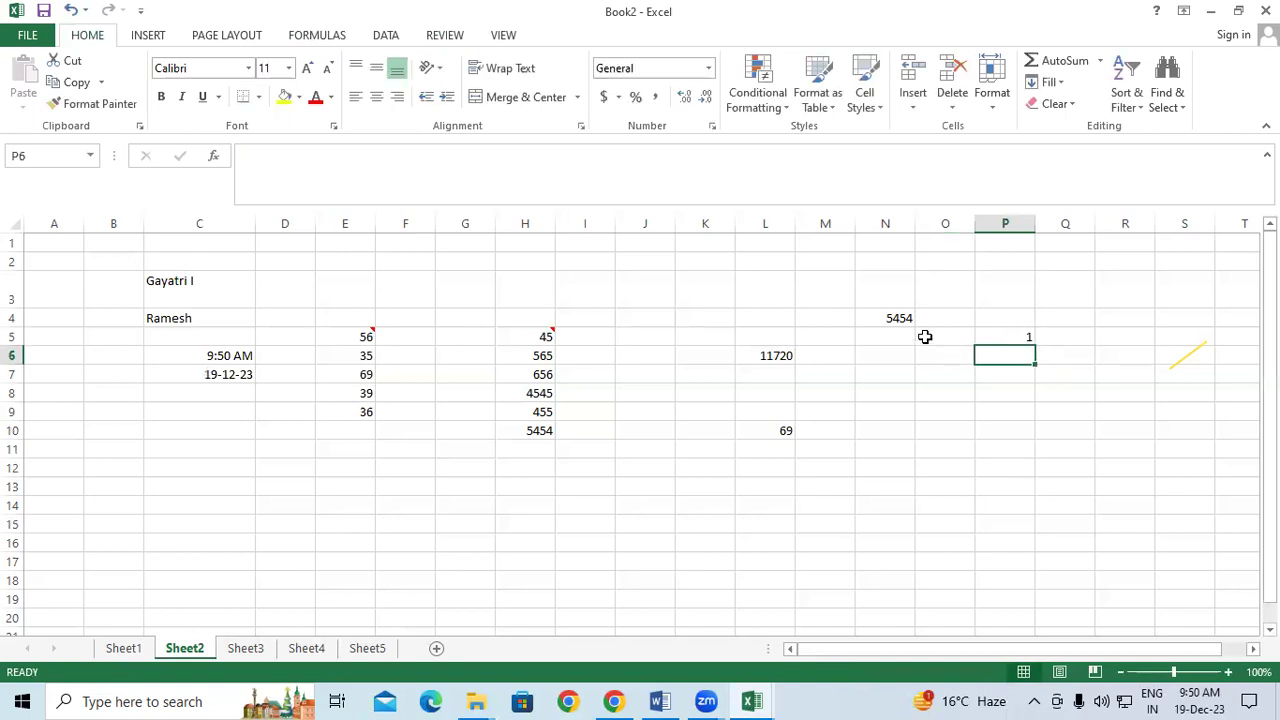
drag(994, 336, 994, 560)
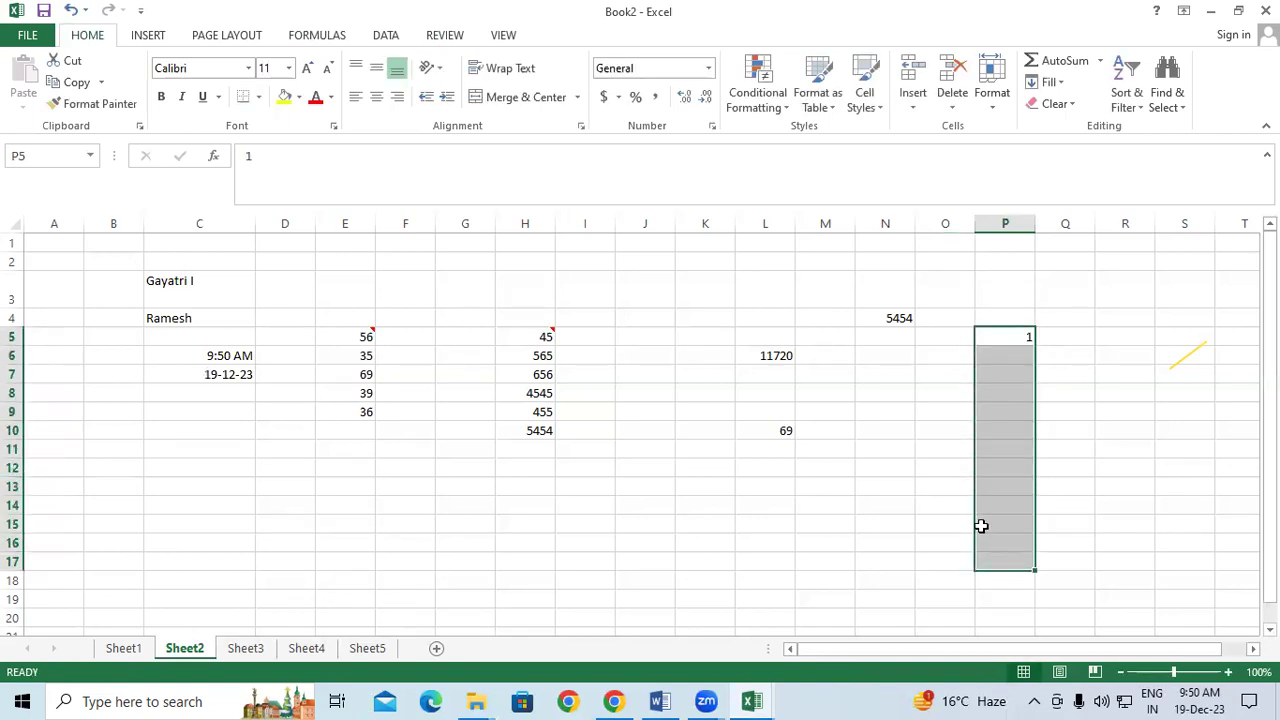
key(ctrl+d)
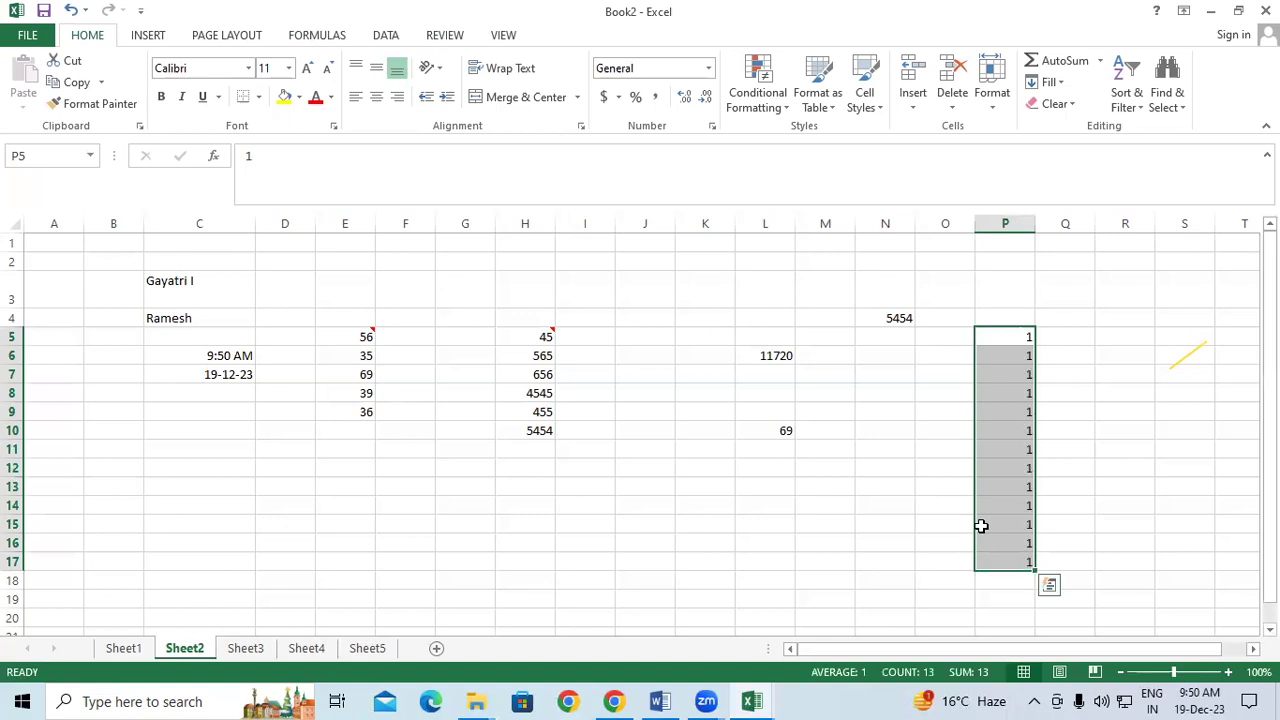
Step: Enter the formula =SUM(E7,H8) in cell I8
mouse_move(543, 338)
click(576, 388)
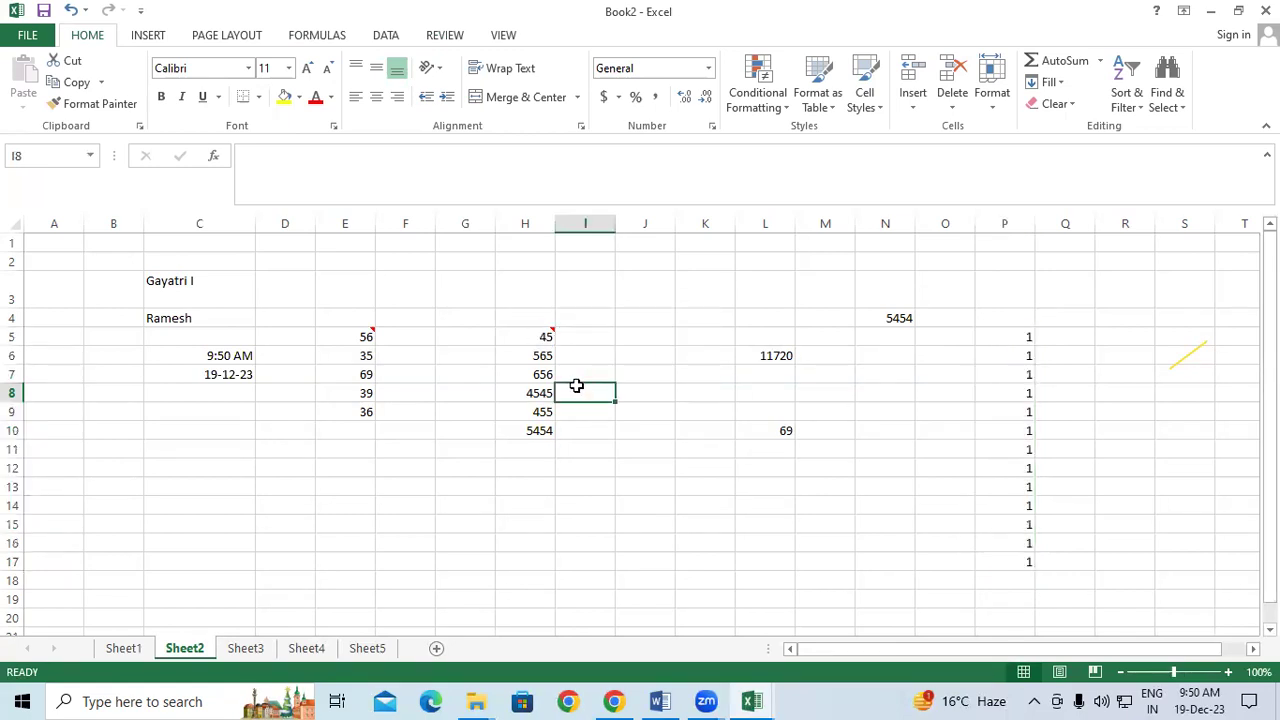
text(=sum)
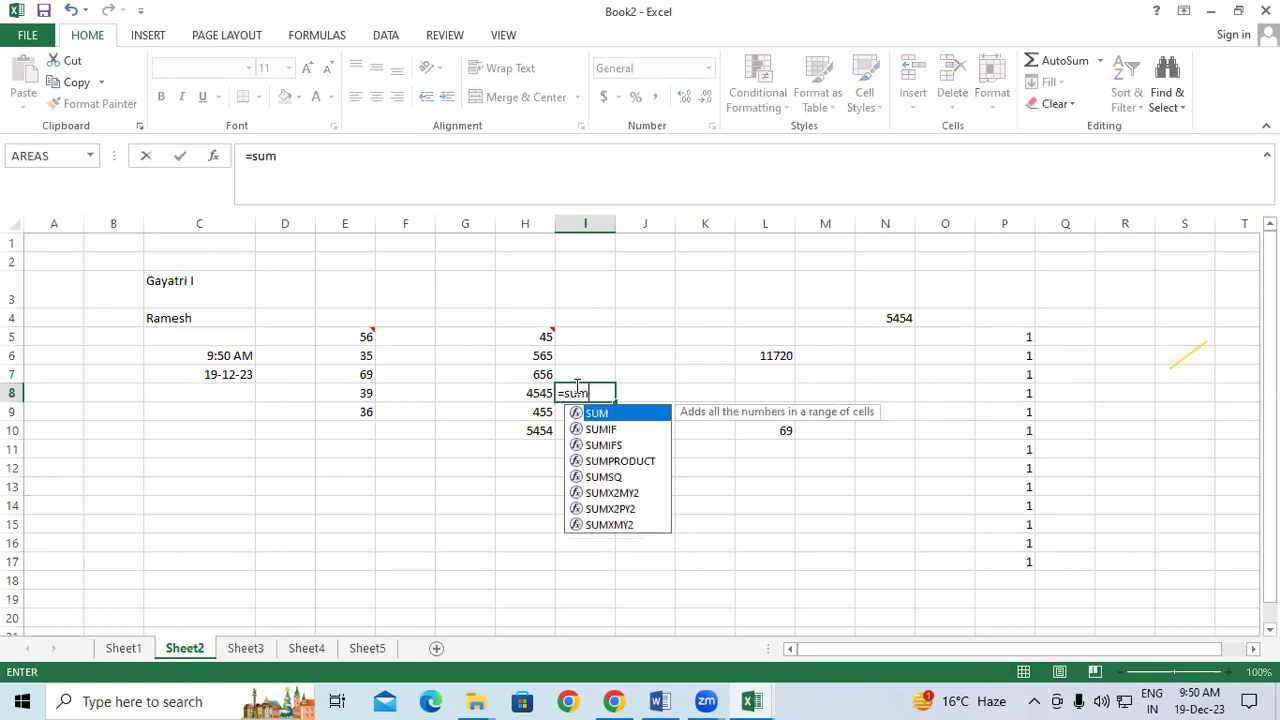
text(()
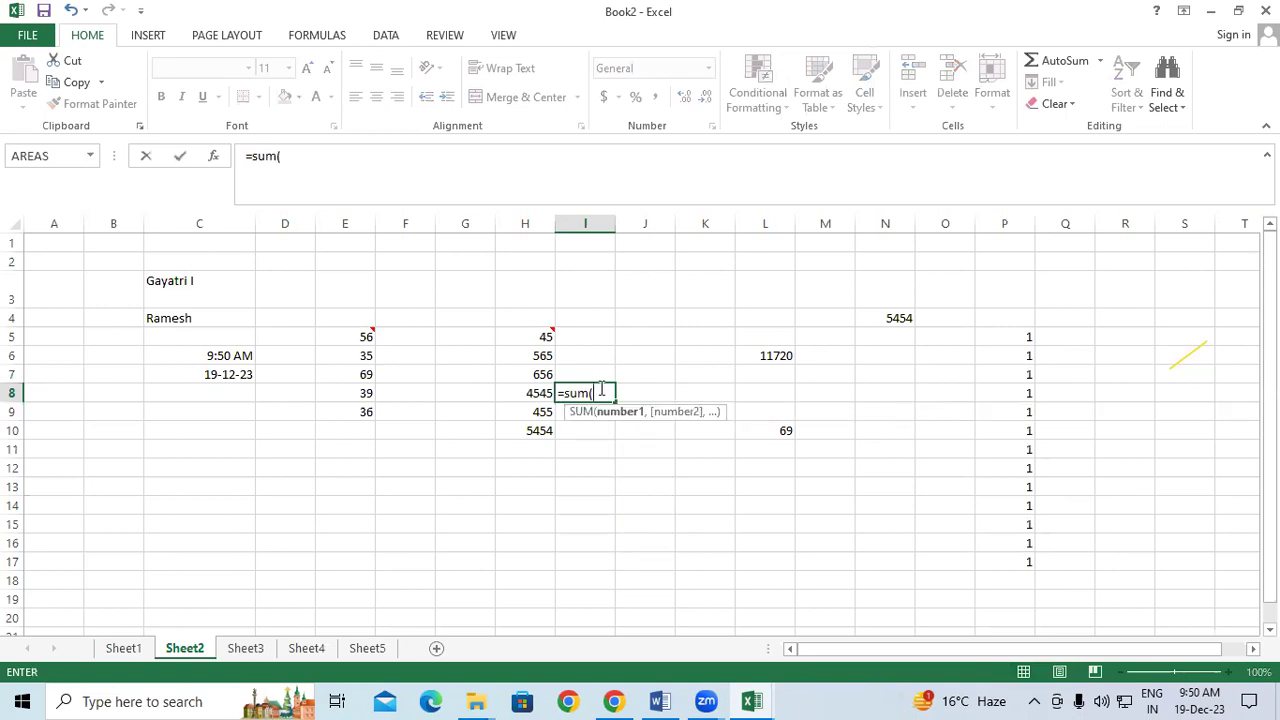
click(339, 371)
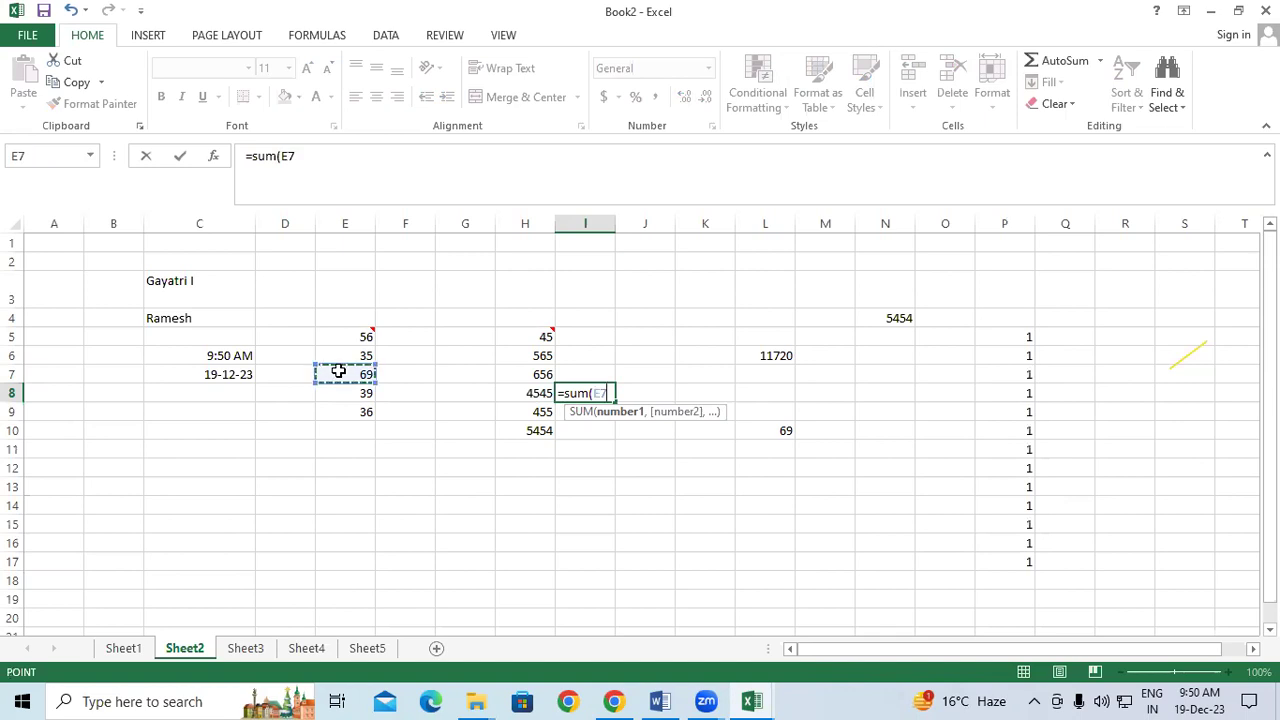
text(,)
click(518, 394)
text())
key(Return)
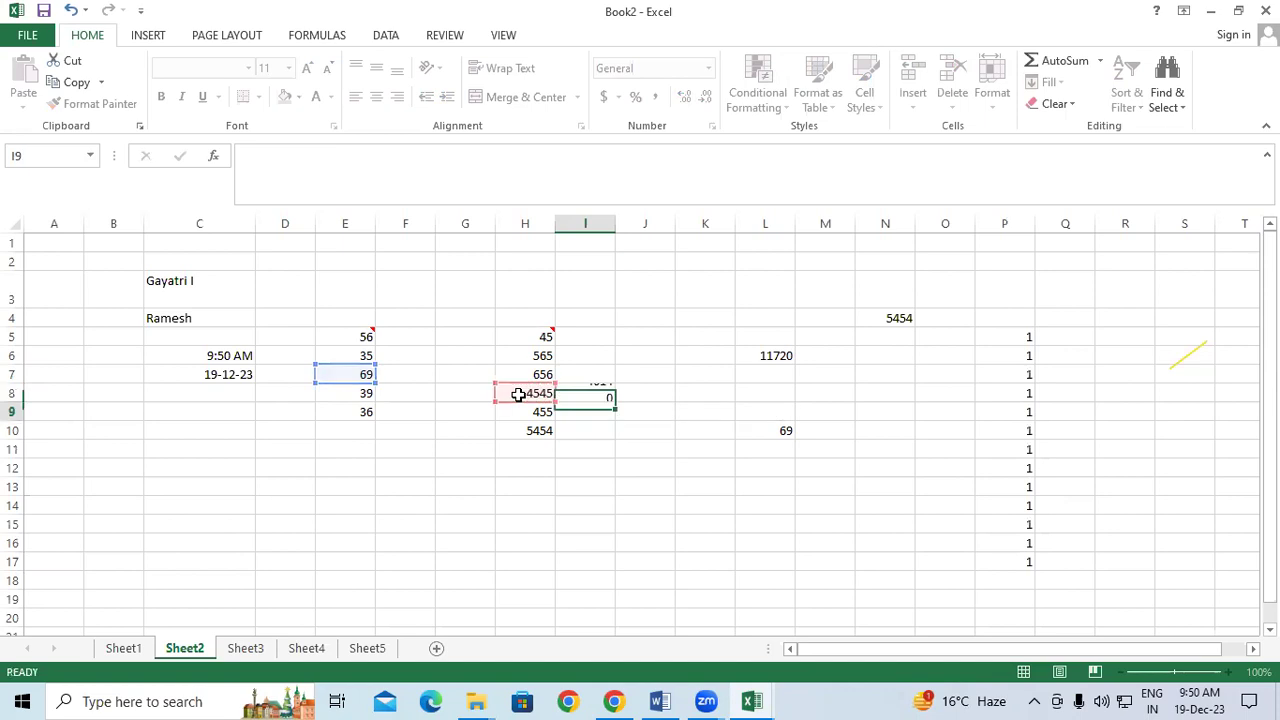
Step: Fill the SUM formula in I8 down through I10
click(589, 393)
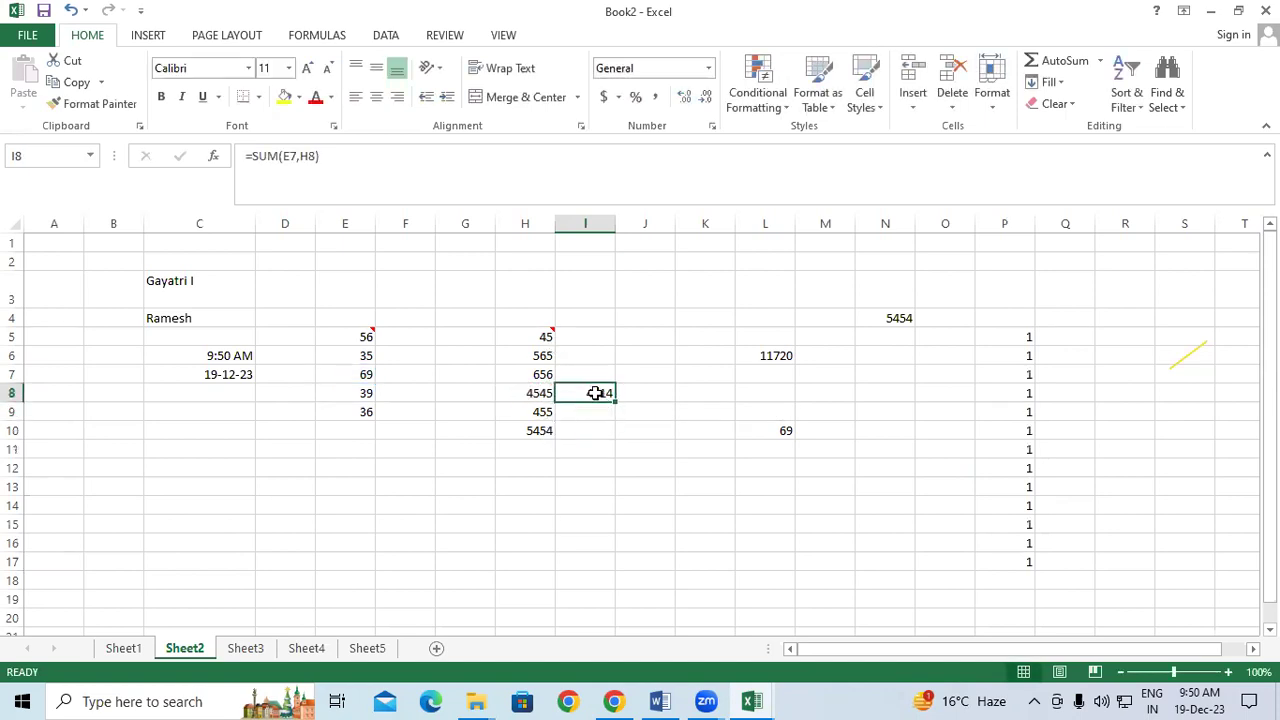
drag(595, 393, 593, 431)
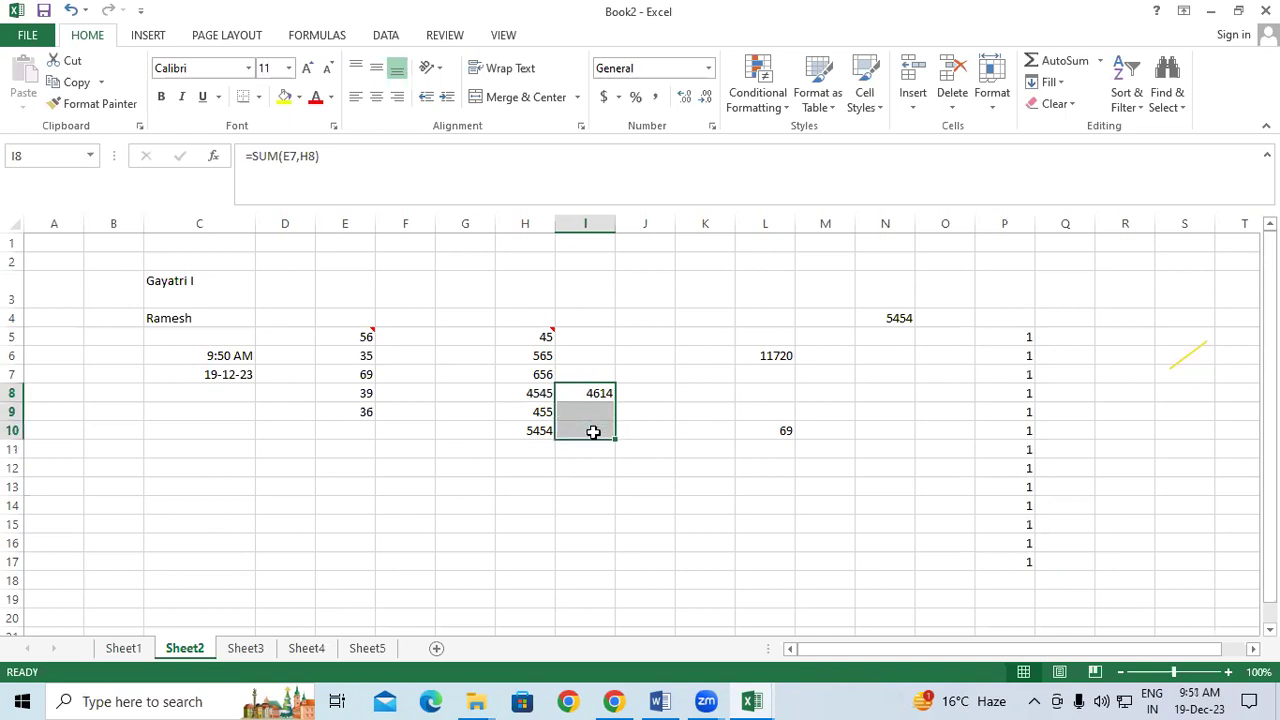
key(ctrl+d)
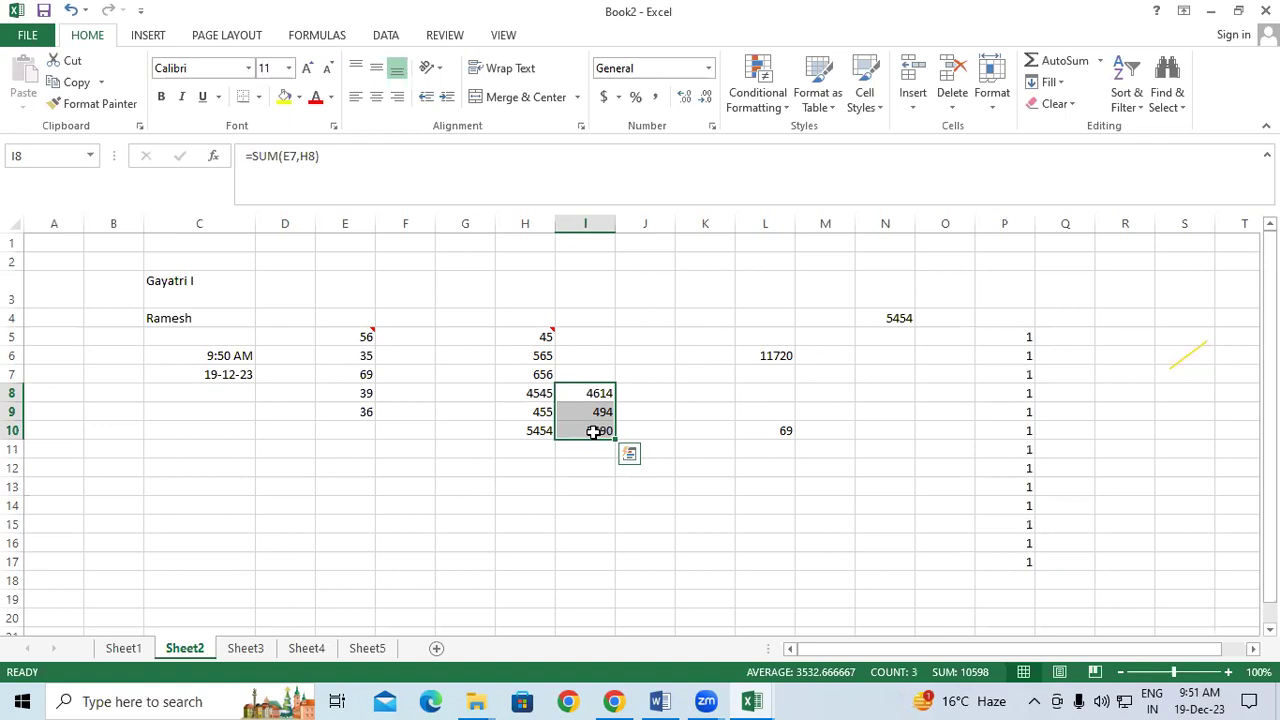
Step: Enter 1 in G2 and fill it across to the right through R2
click(471, 258)
text(1)
key(Return)
drag(471, 258, 1116, 254)
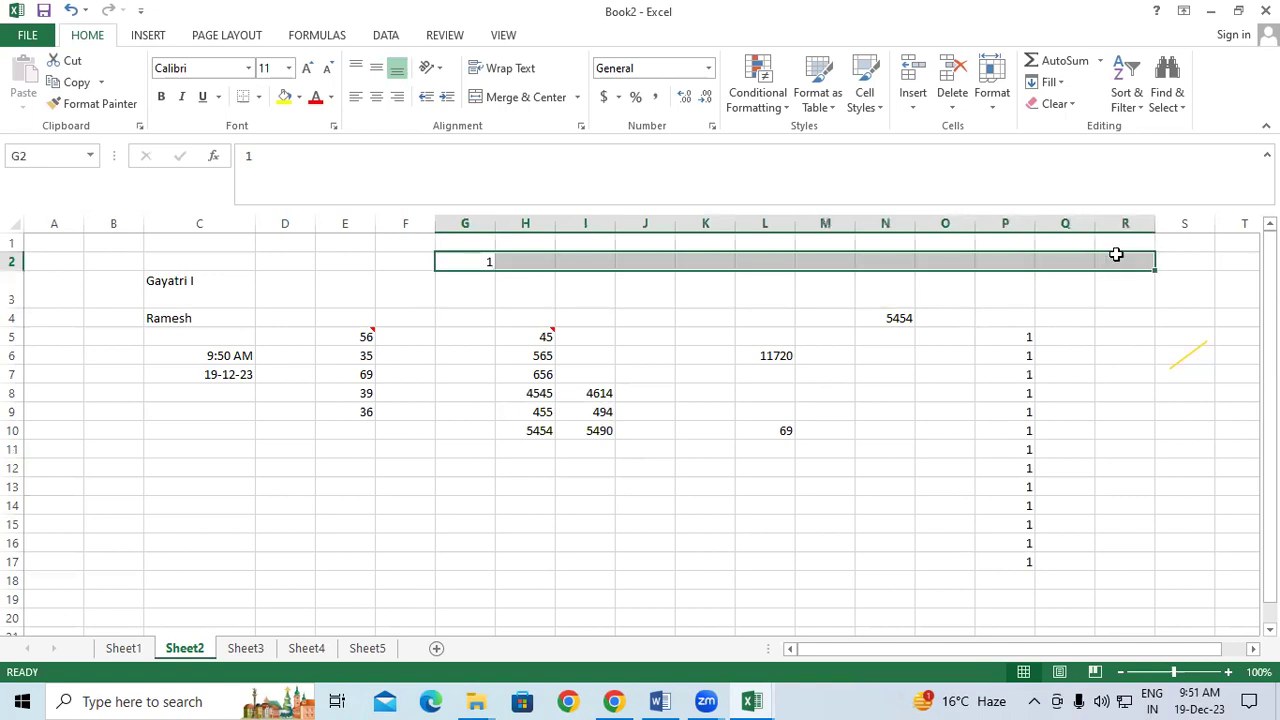
key(ctrl+r)
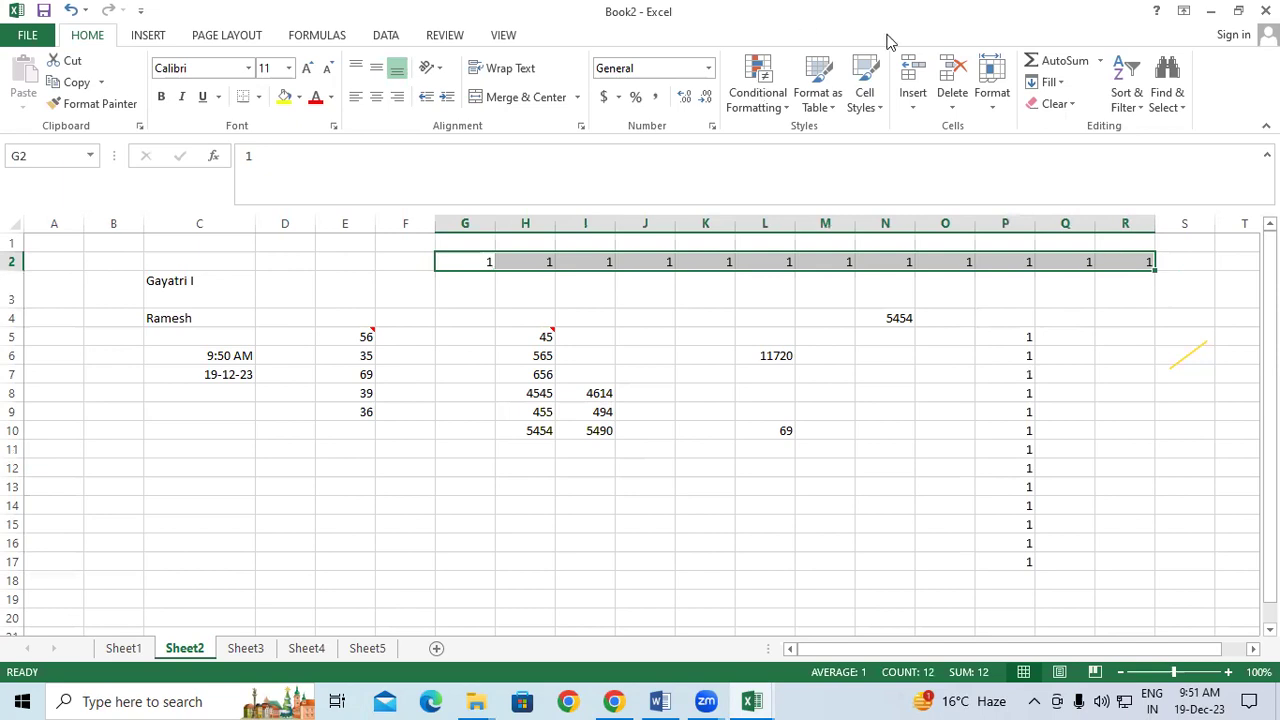
Step: View the available Fill options and close the list without choosing one
click(1050, 82)
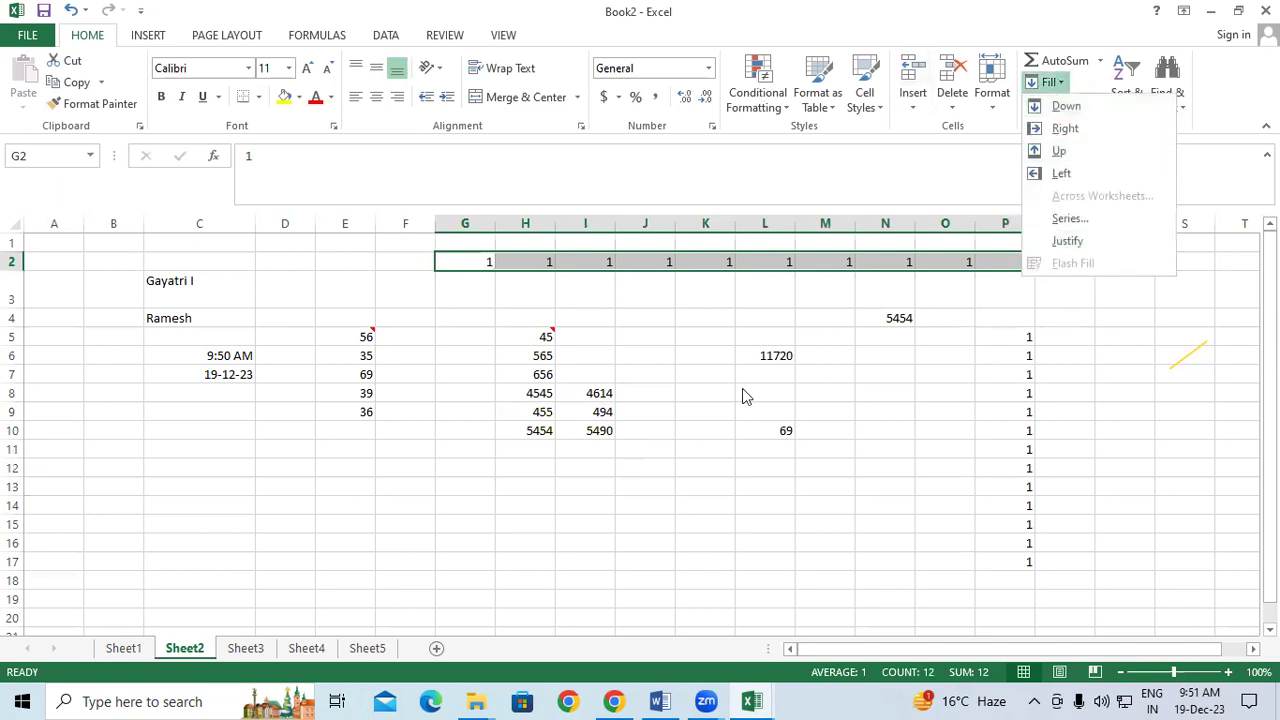
click(491, 434)
click(557, 467)
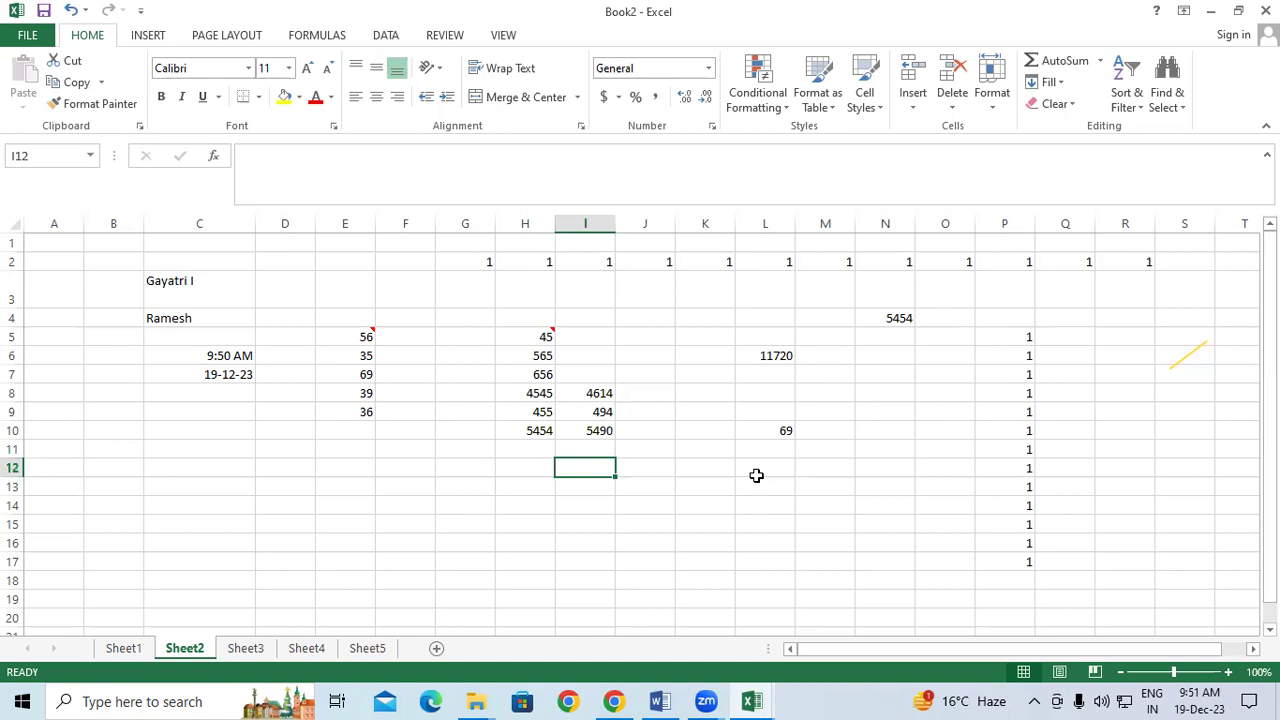
Step: Apply the percentage number format to cells I8:I10, and undo that format change
drag(360, 490, 355, 468)
drag(363, 330, 364, 414)
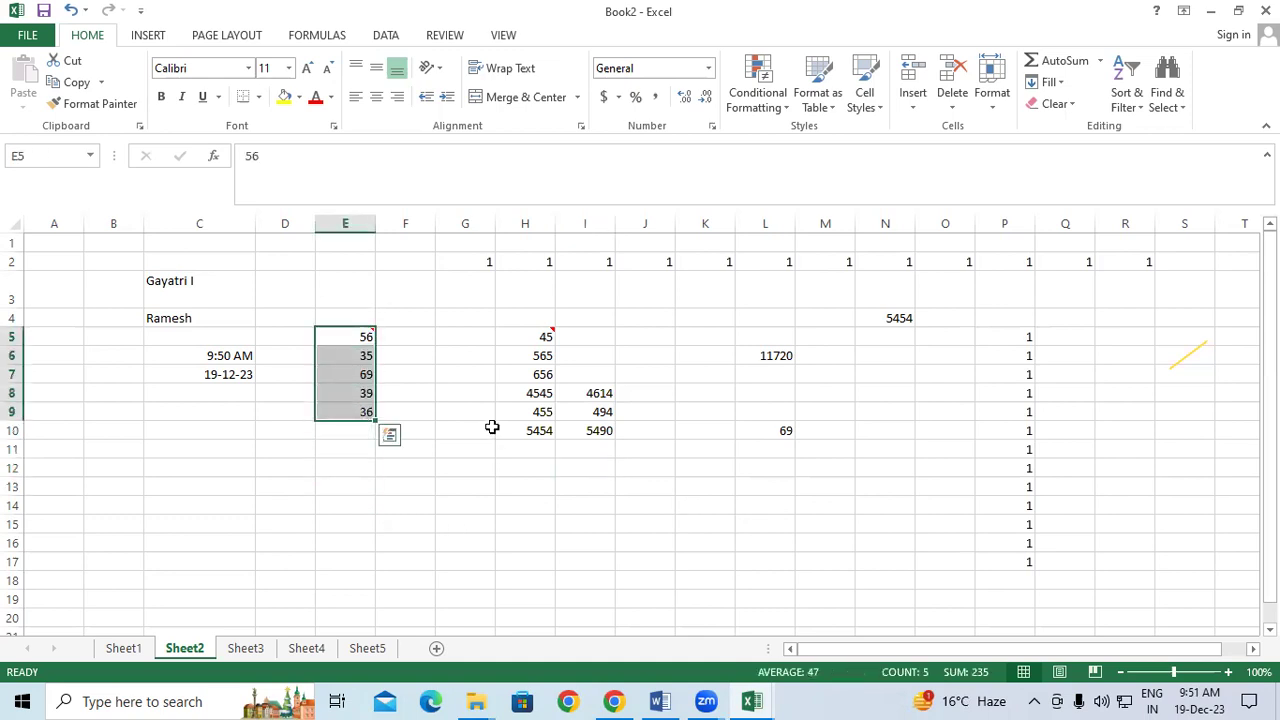
drag(585, 393, 594, 430)
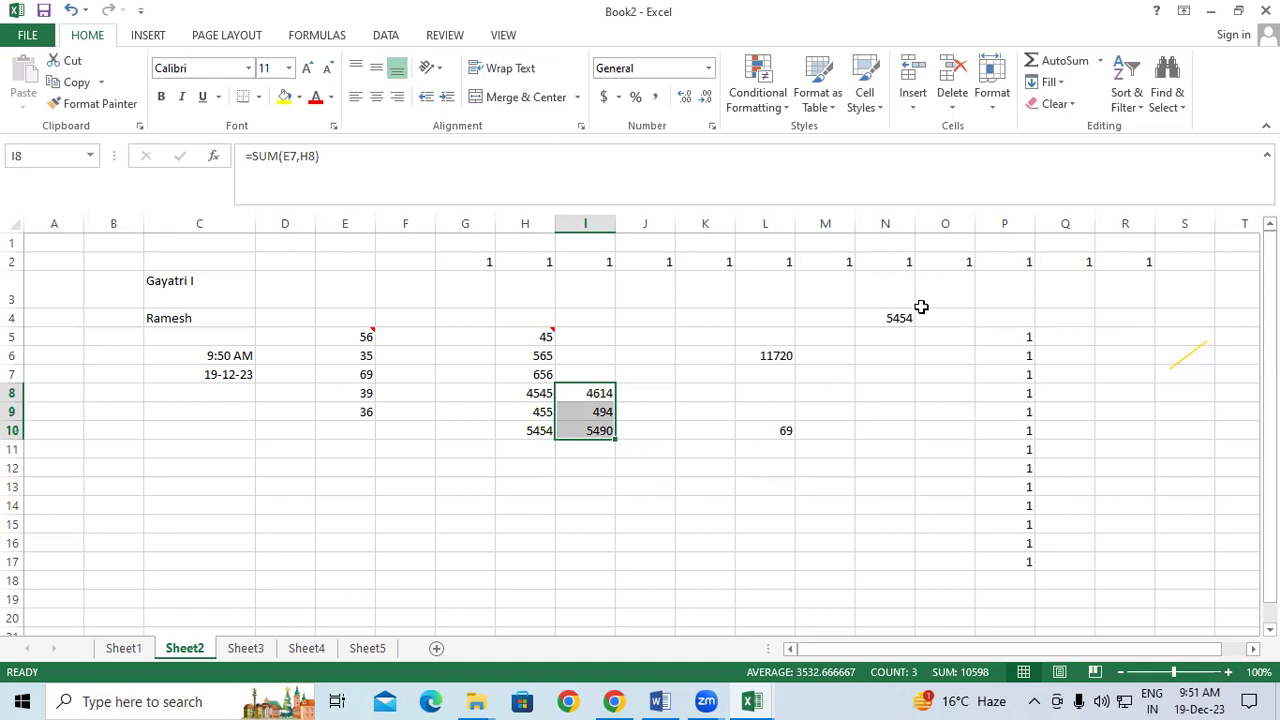
key(ctrl+shift+5)
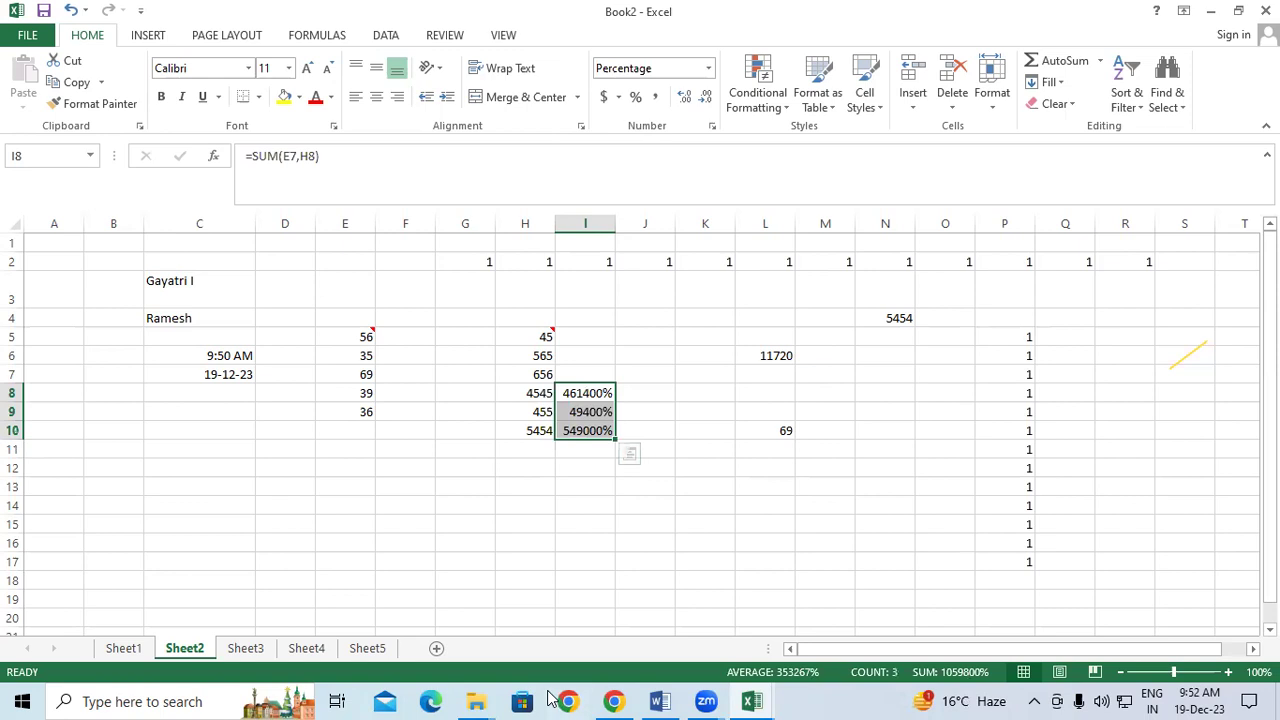
click(592, 505)
click(640, 432)
click(674, 471)
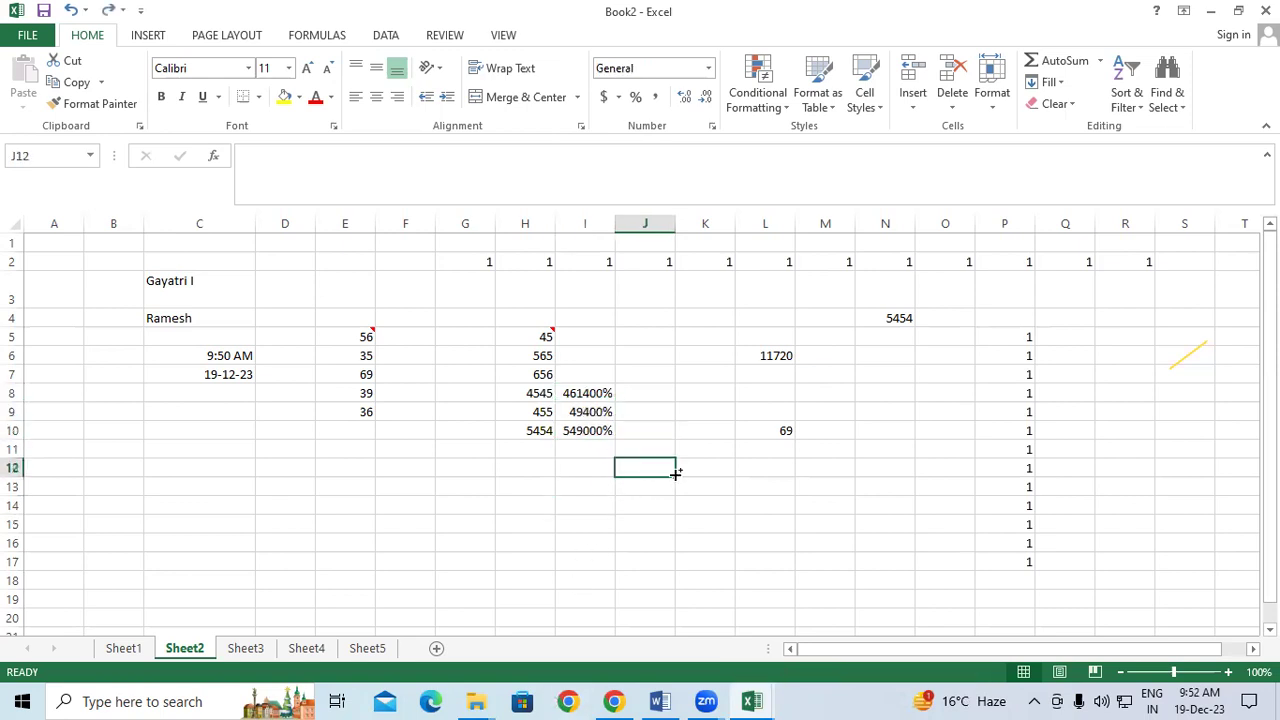
key(ctrl+z)
Step: Add an outline border around cells I8:I10
click(588, 400)
drag(588, 400, 590, 421)
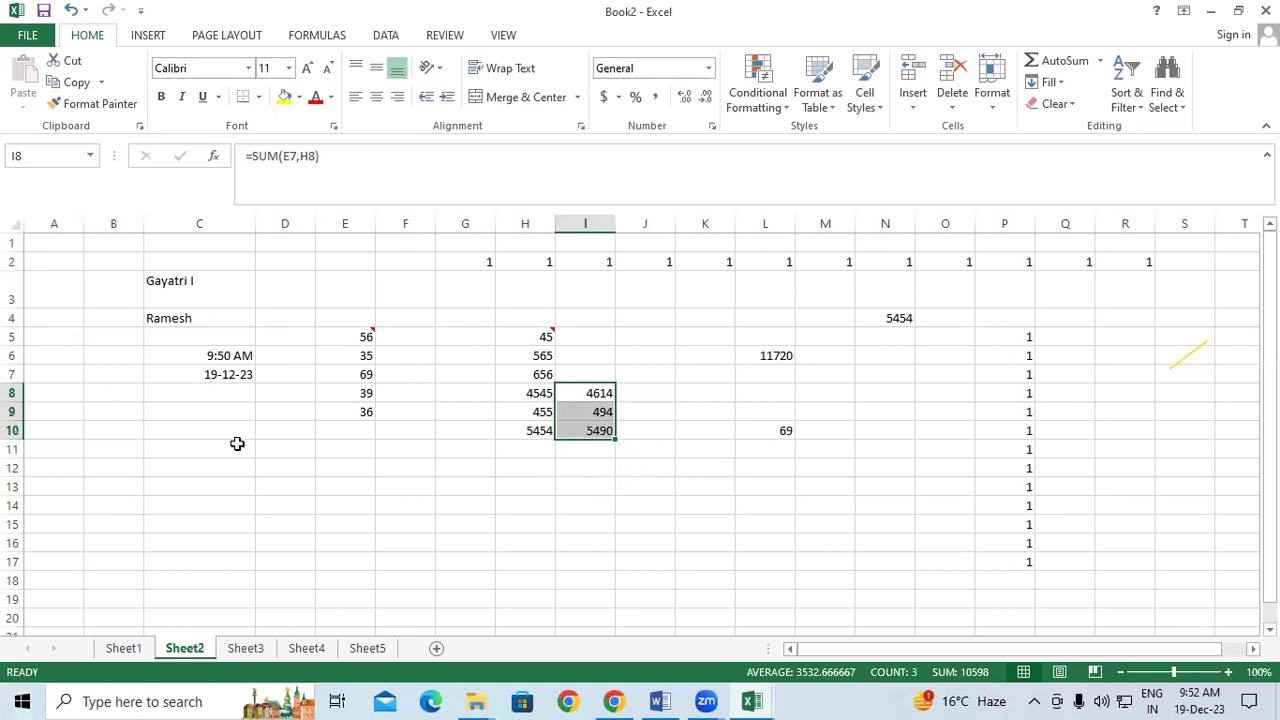
click(128, 410)
Step: Enter the values 4545, 5545, 5454, 65656 and 545 in cells B4 through B8
click(106, 318)
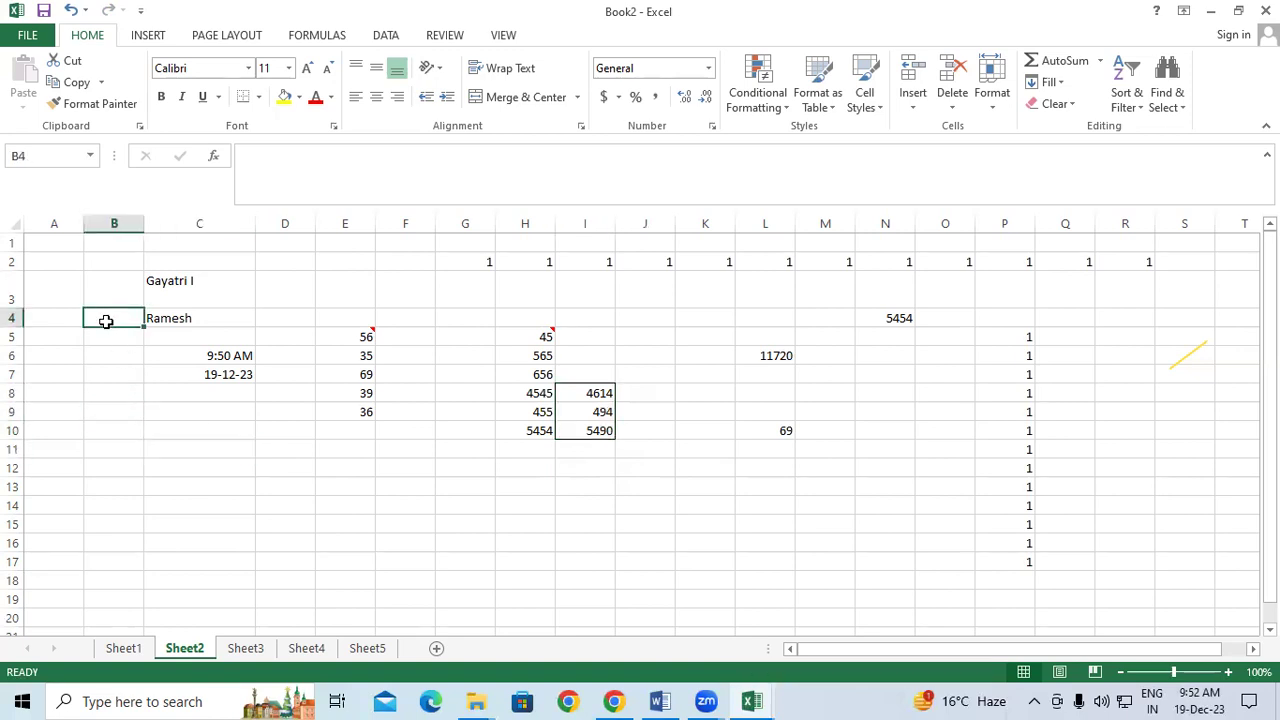
text(4545)
key(Return)
text(5545)
key(Return)
text(5454)
key(Return)
text(65656)
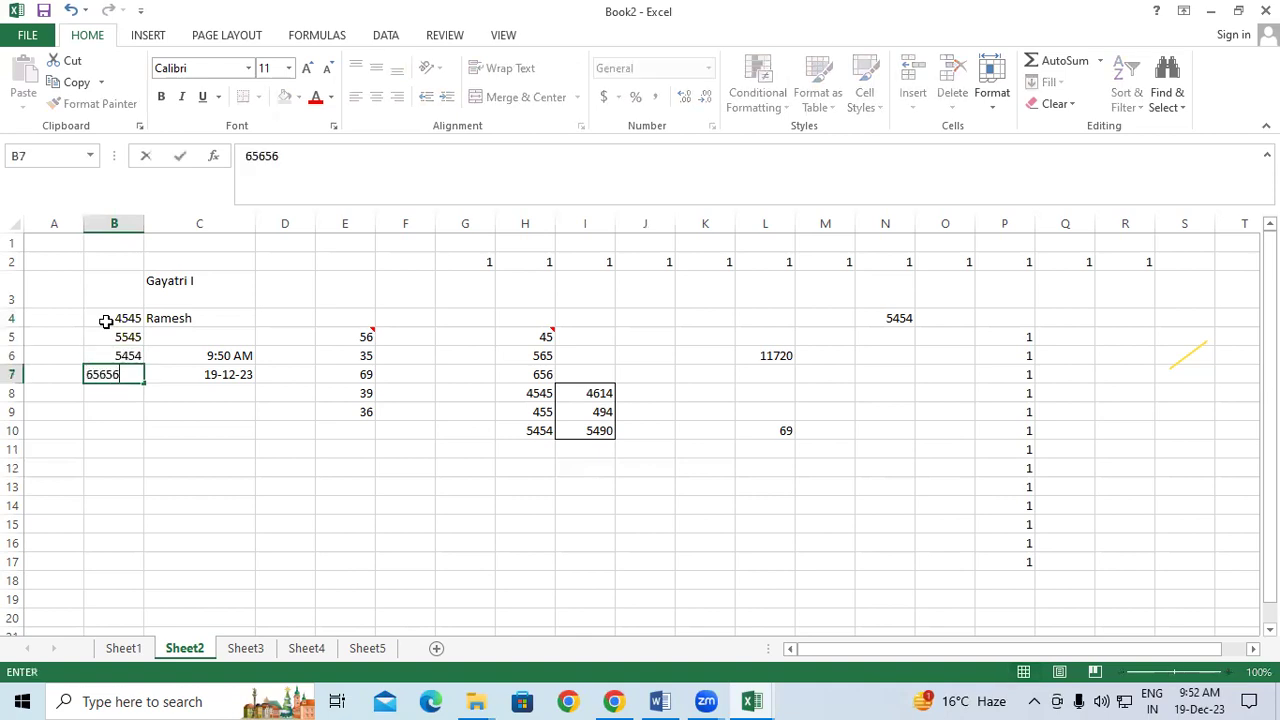
key(Return)
text(545)
key(Return)
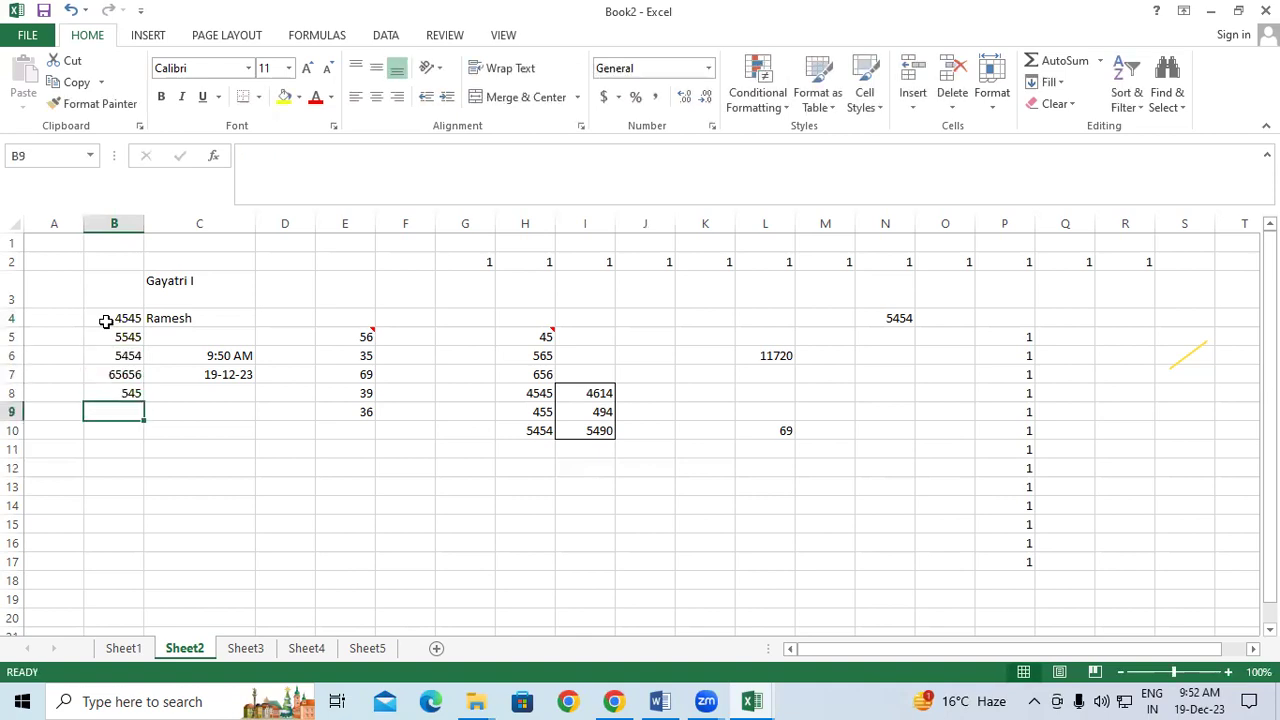
Step: Apply the dollar currency format with two decimals to cells B4:B8
drag(98, 318, 112, 391)
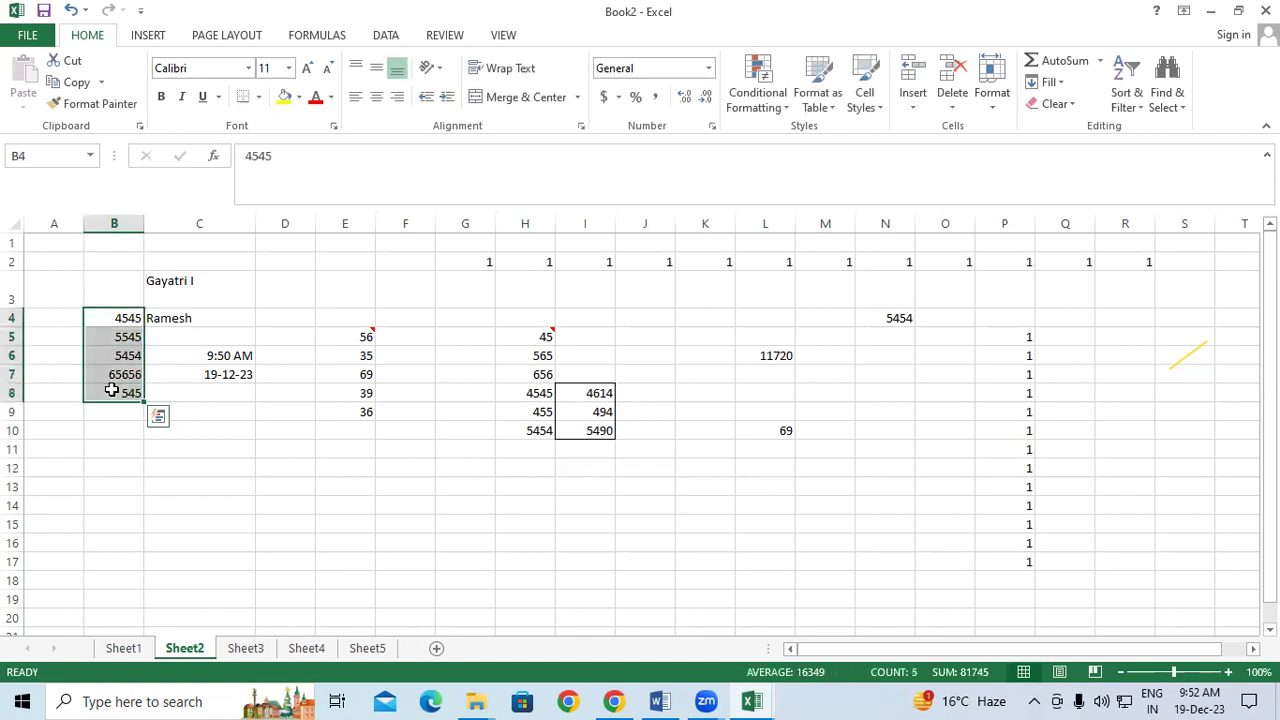
key(ctrl+shift+4)
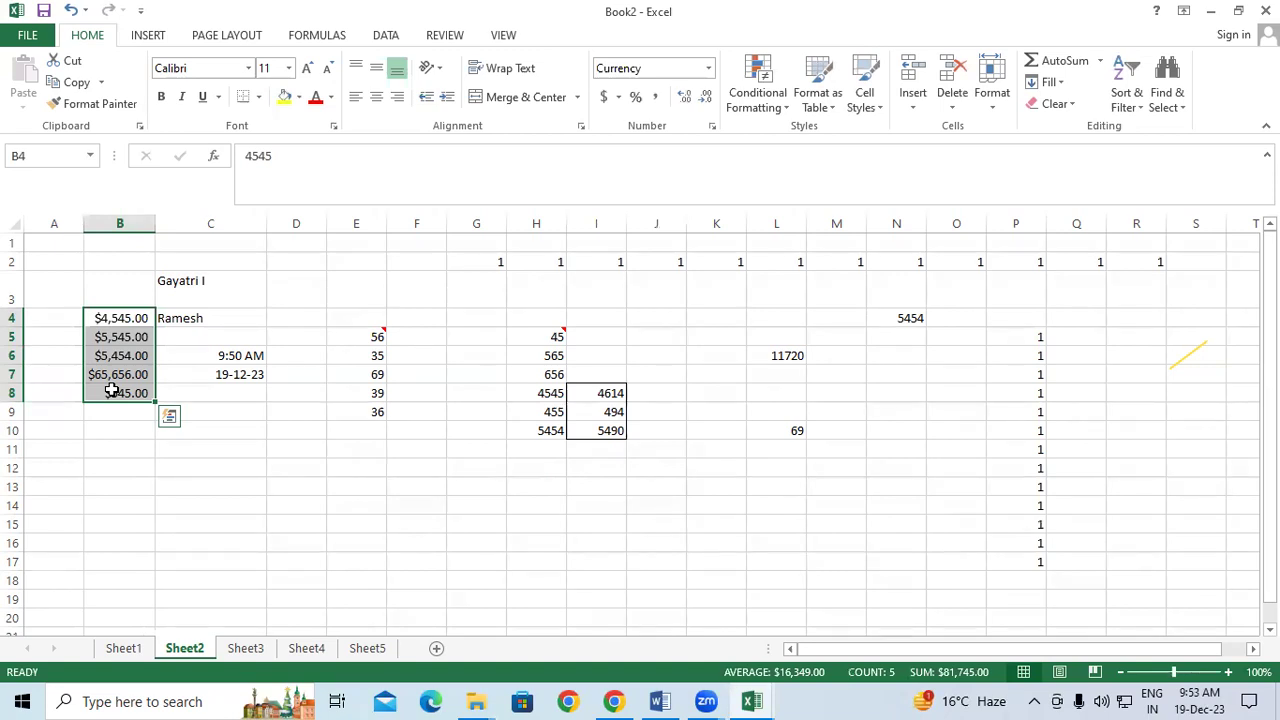
Step: View the Insert Function dialog for cell E11 and close it without choosing a function
click(329, 453)
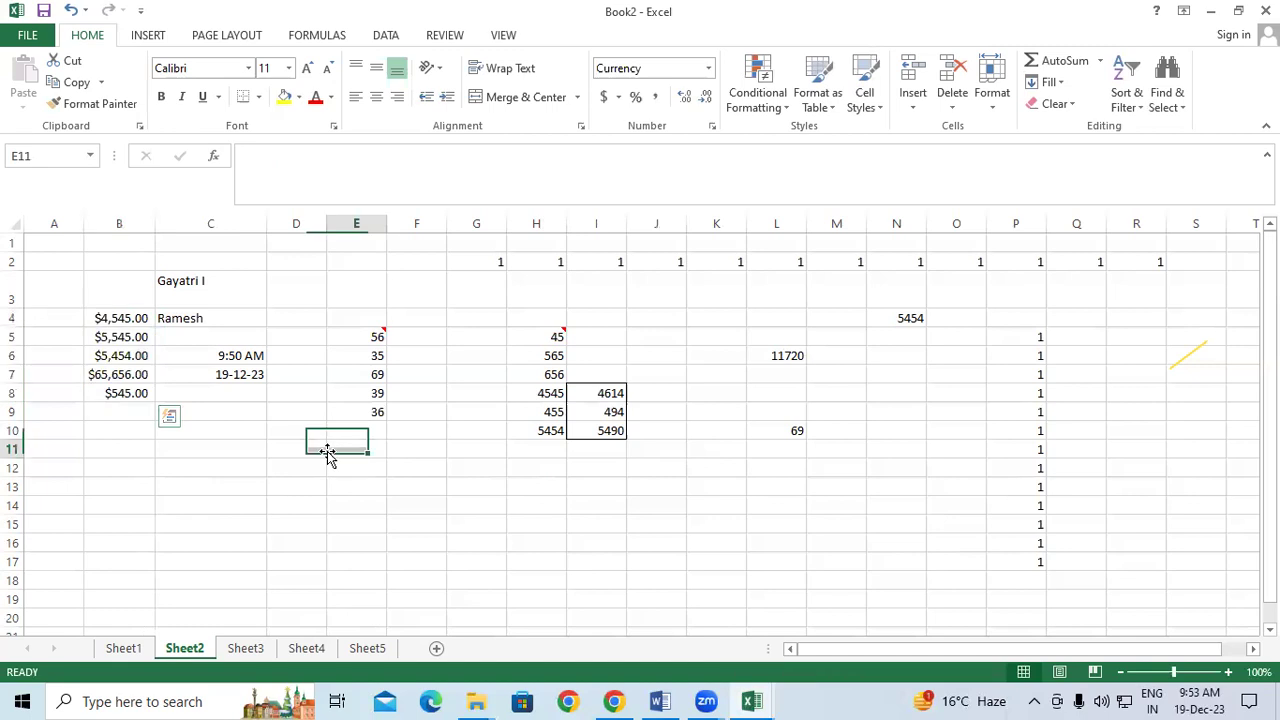
click(214, 160)
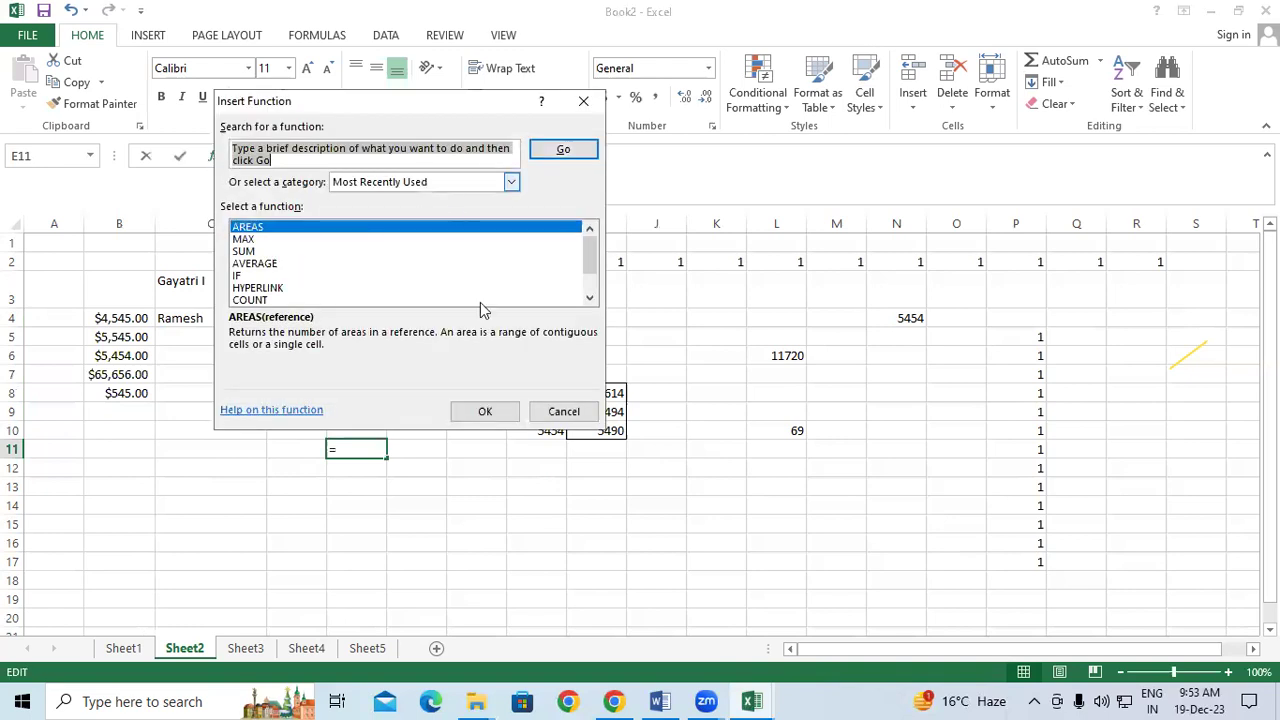
click(583, 101)
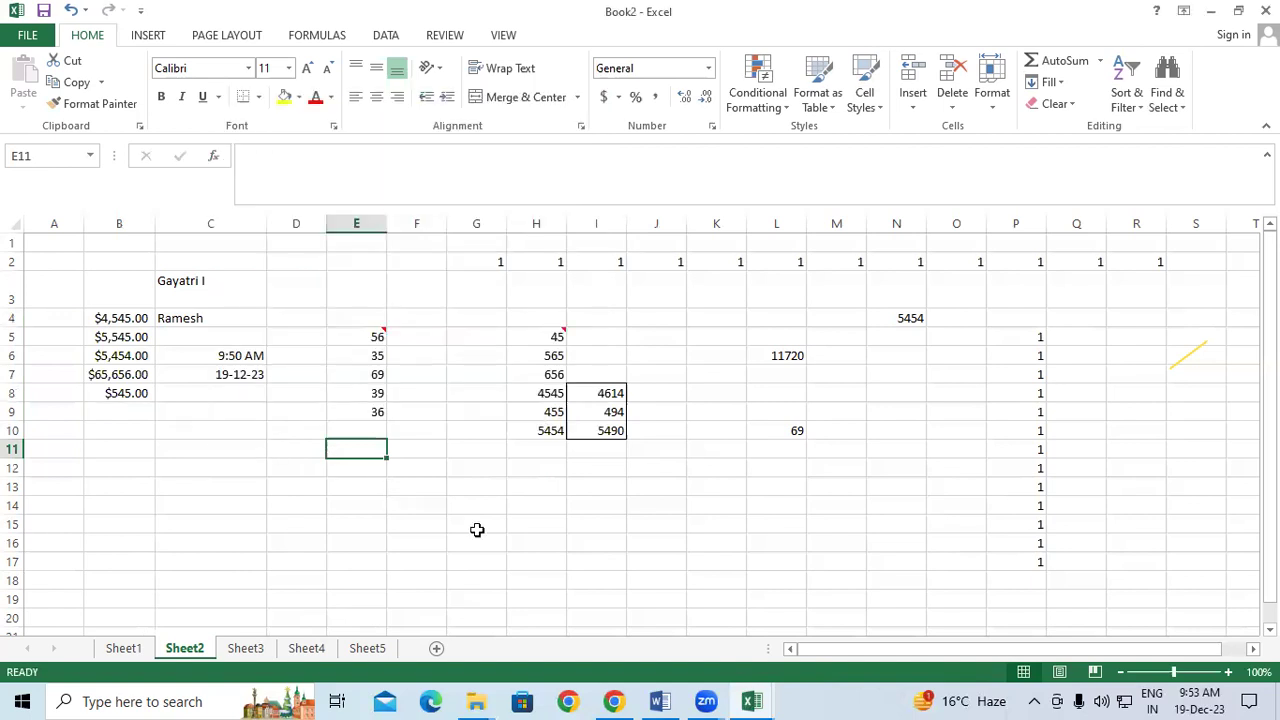
Step: Insert the SUM function in cell I16 through Insert Function, with 1, 2 and 5 as its arguments
click(620, 541)
click(220, 155)
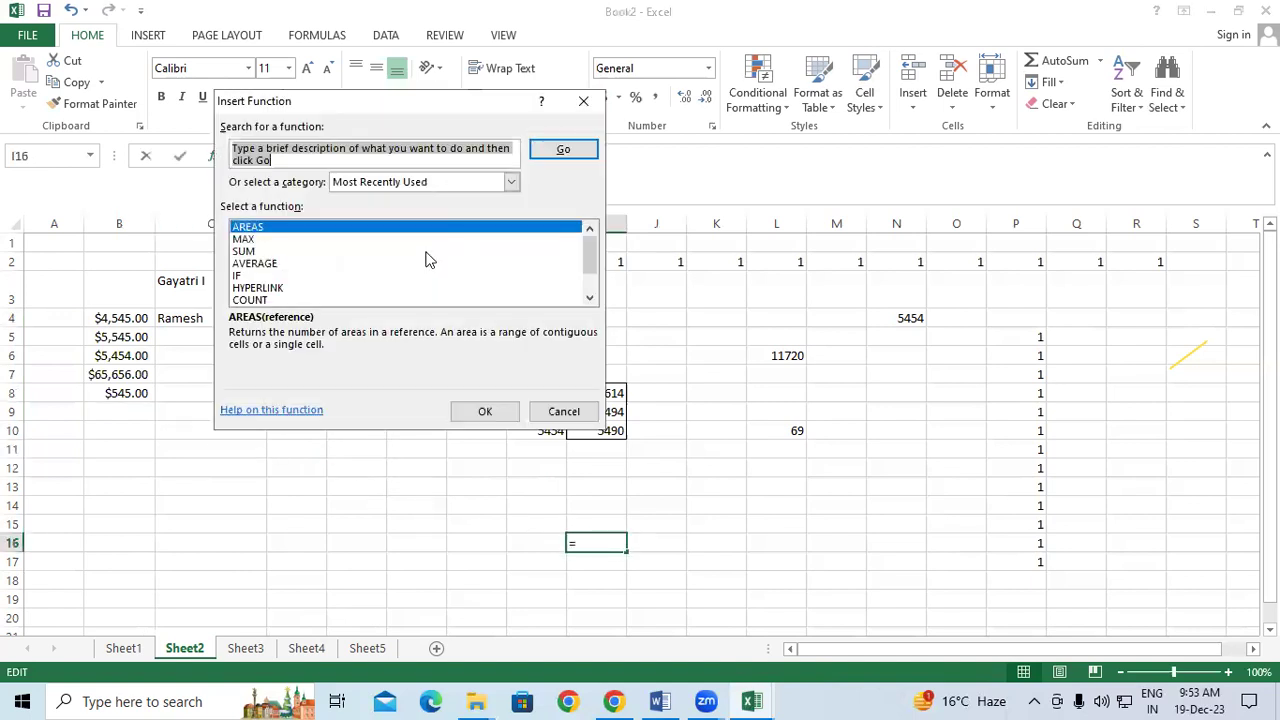
click(245, 252)
click(484, 411)
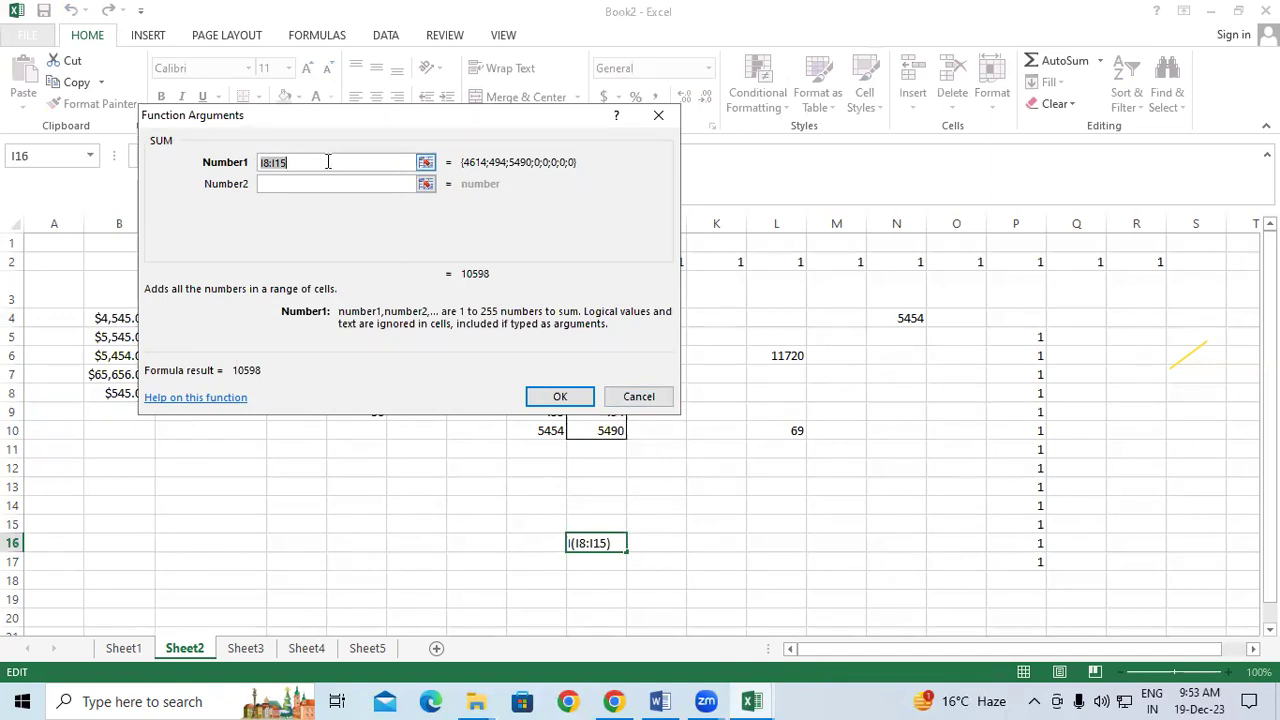
text(1)
click(294, 185)
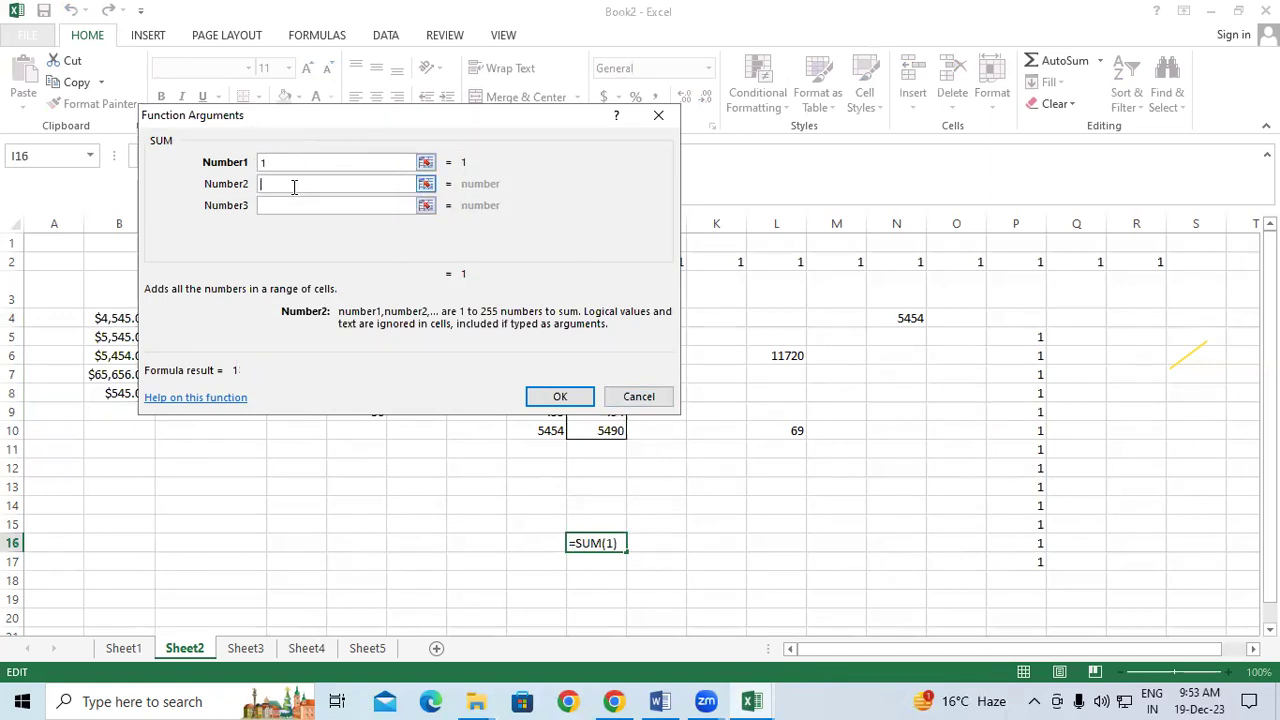
text(2)
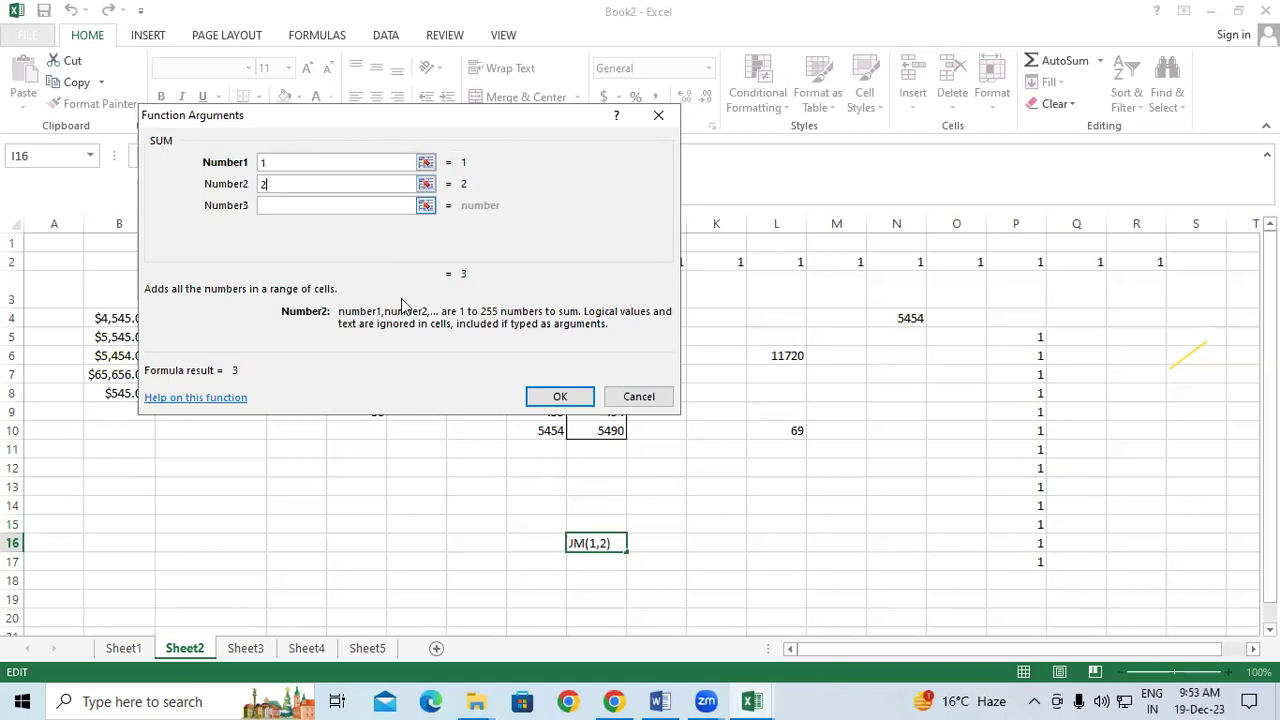
click(283, 205)
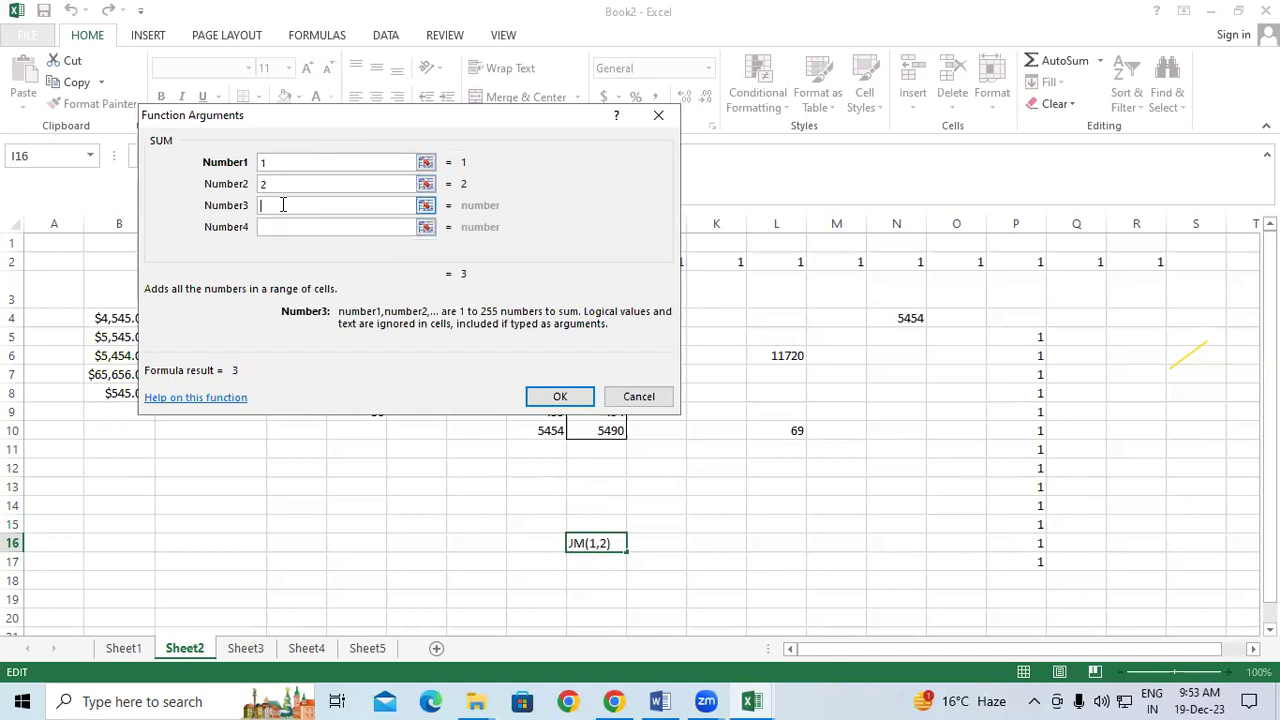
text(5)
click(560, 396)
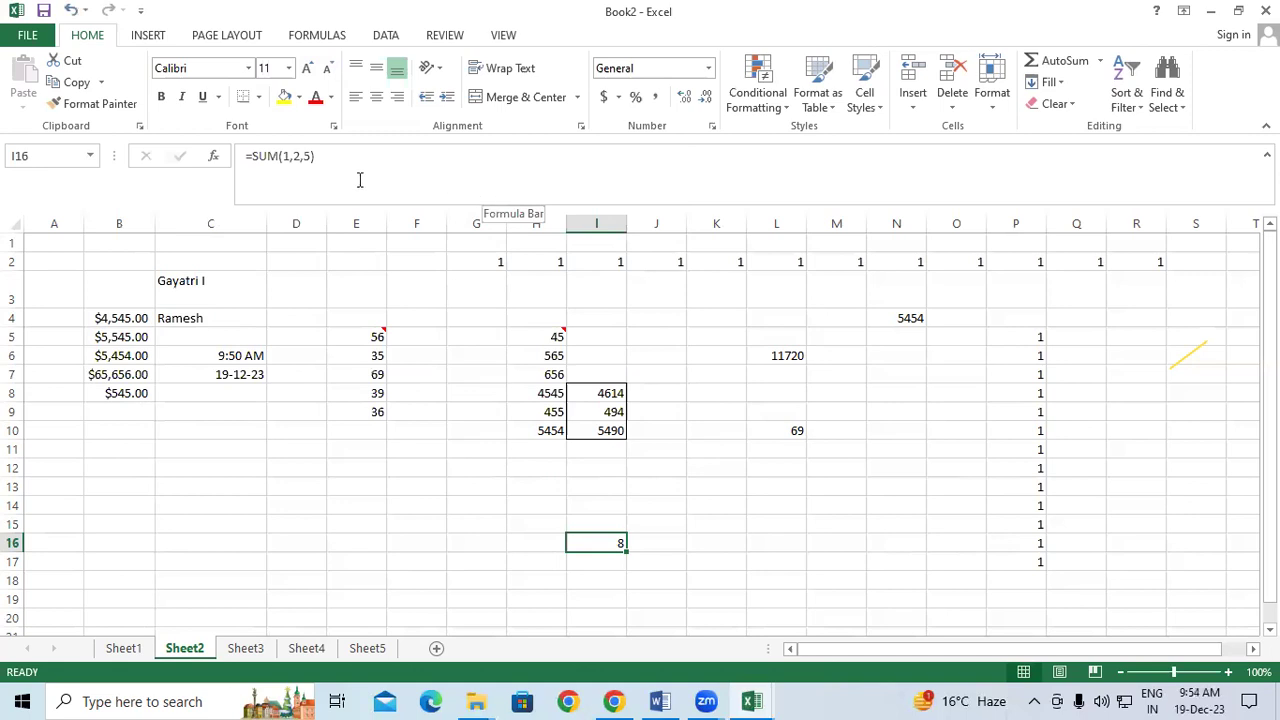
Step: Insert a blank column before column C
click(338, 464)
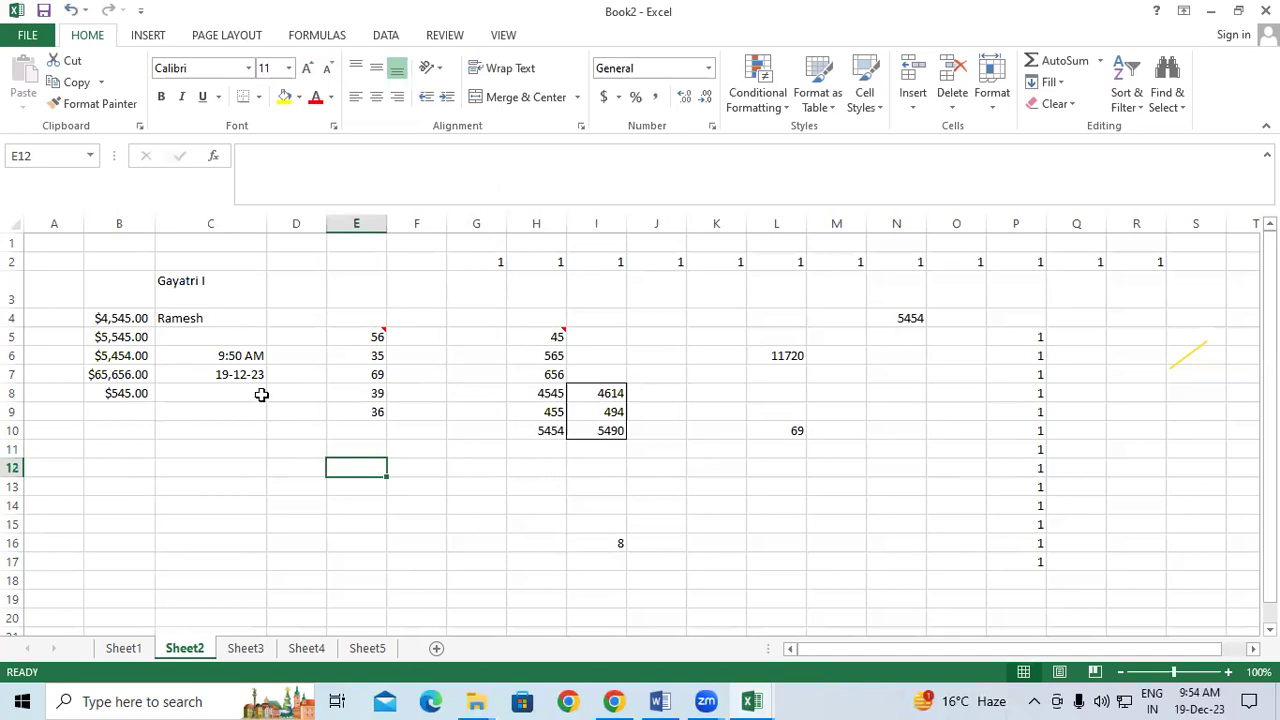
click(162, 336)
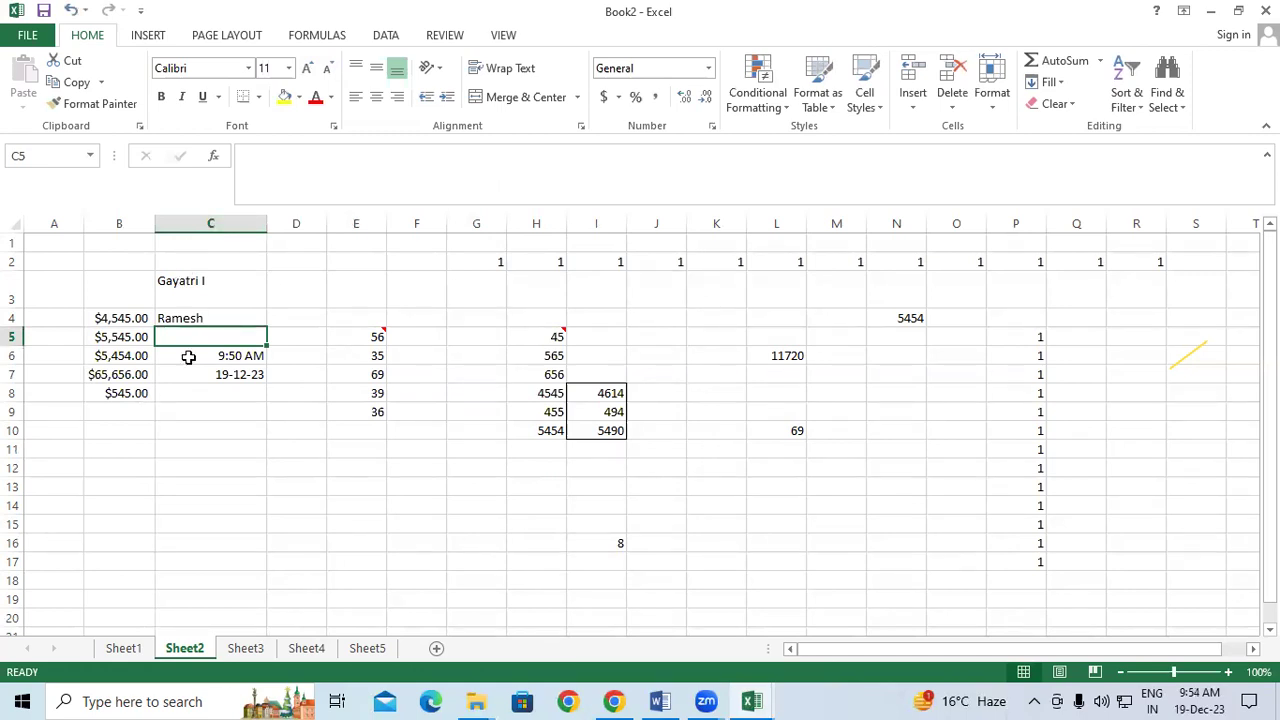
click(205, 419)
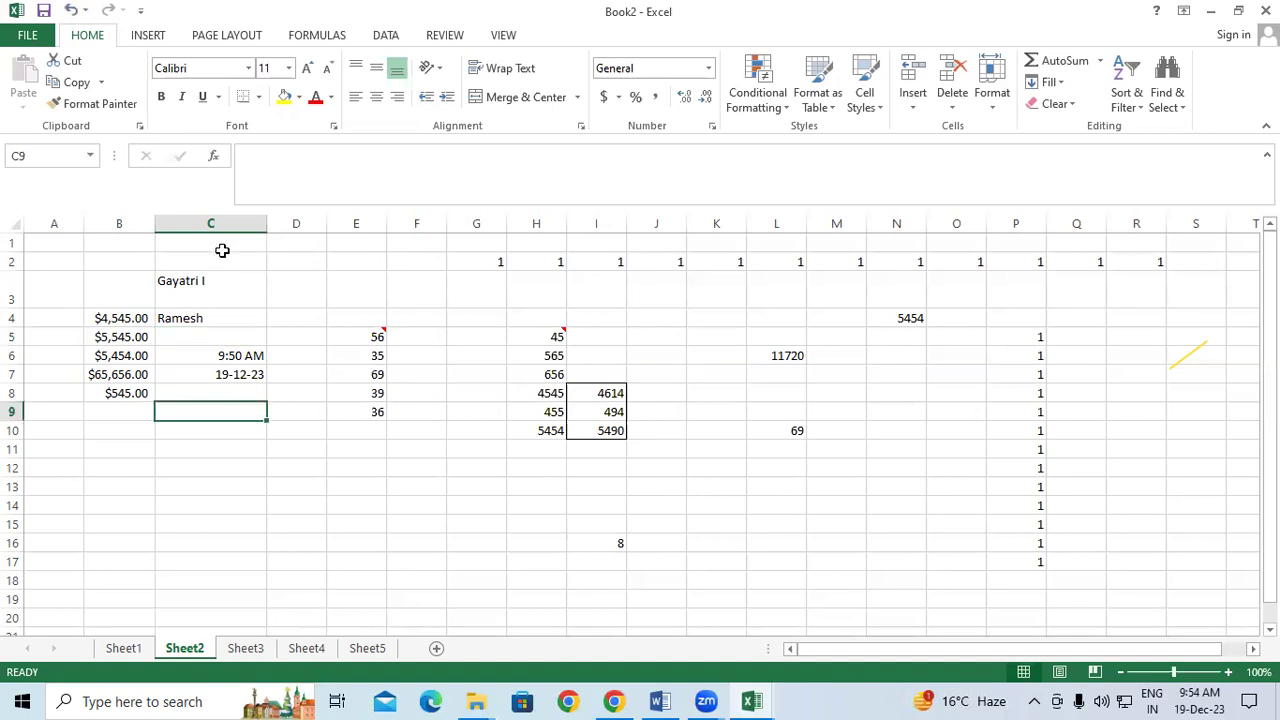
click(237, 258)
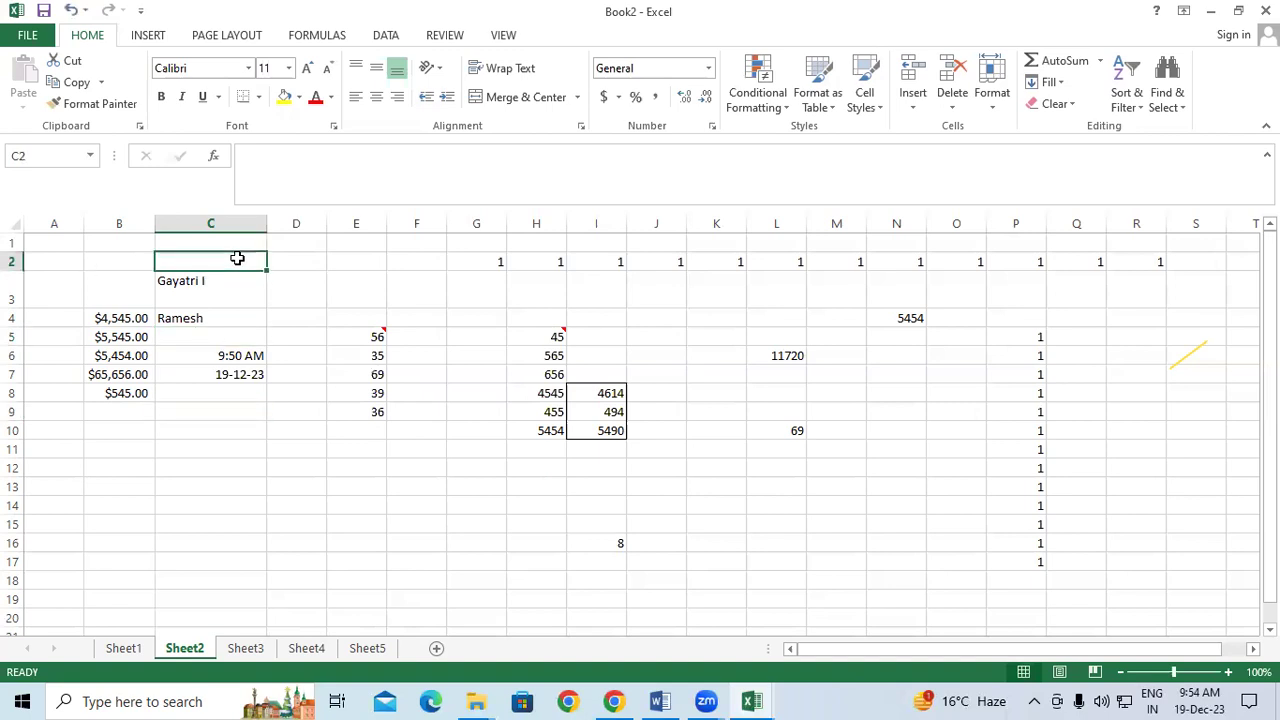
click(210, 221)
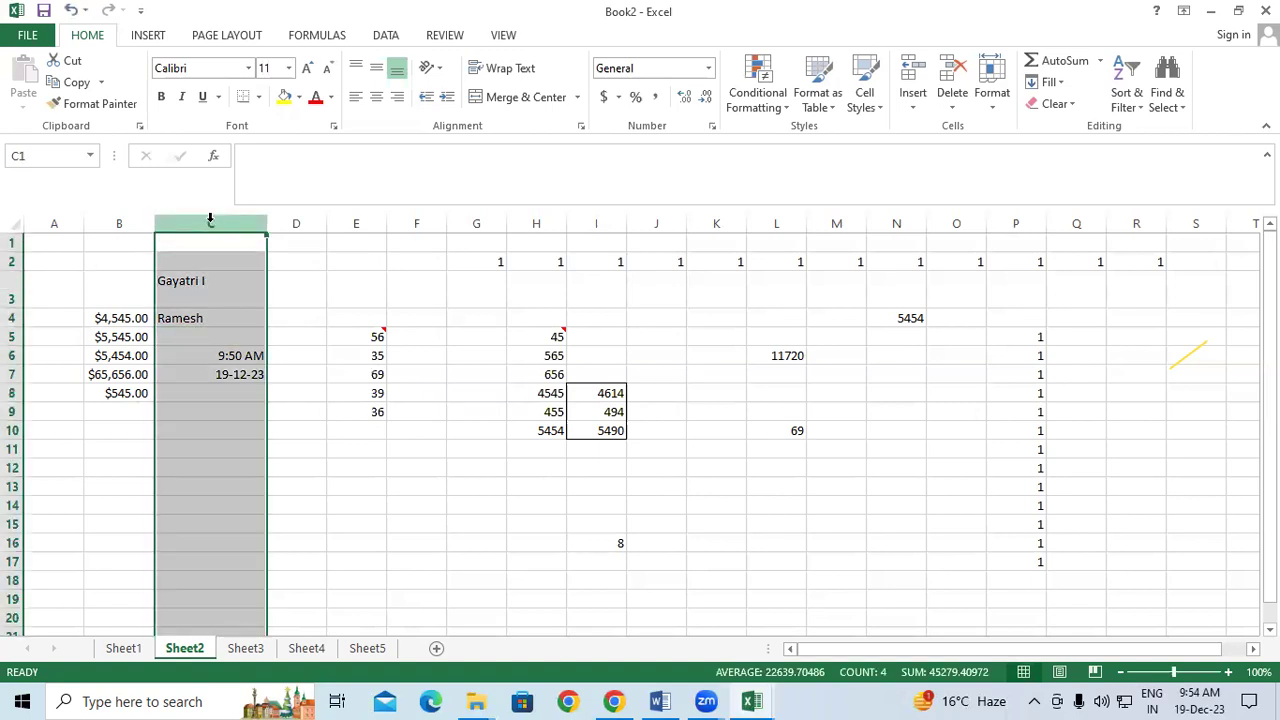
key(ctrl+shift+equal)
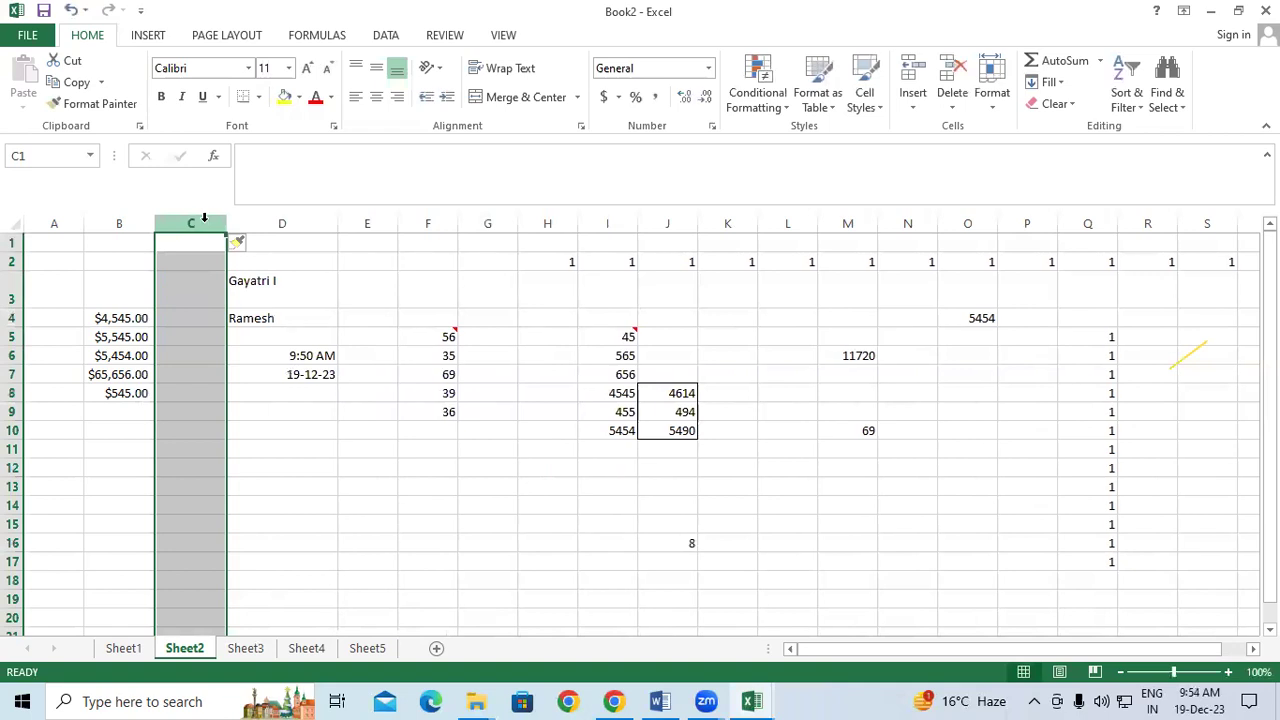
Step: View the Insert options for the single cell C8 and close the dialog without inserting anything
click(198, 395)
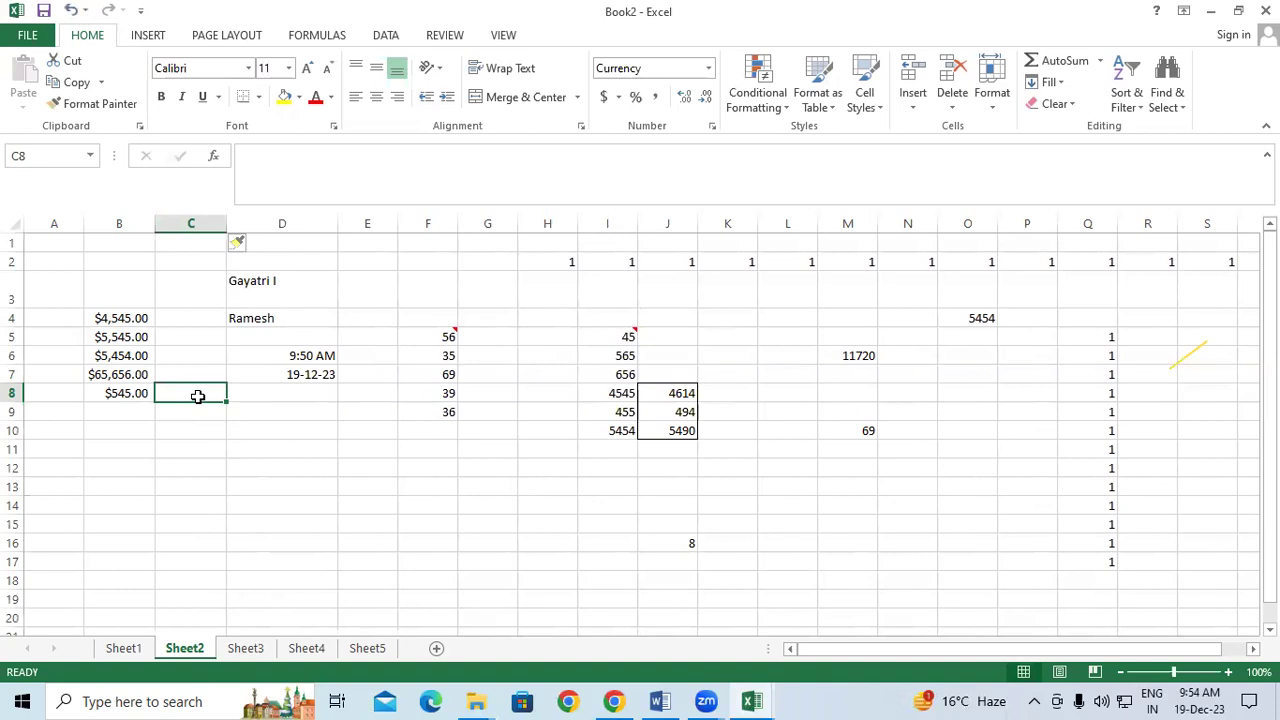
key(ctrl+shift+equal)
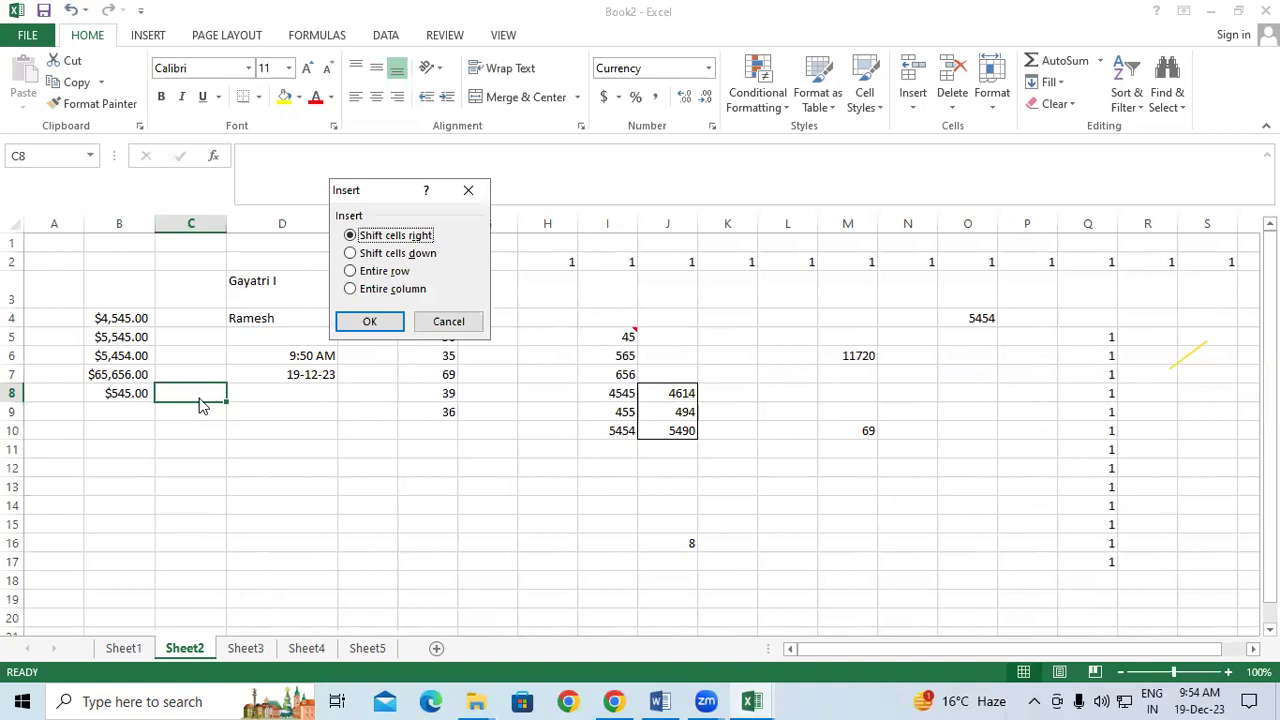
click(468, 190)
Step: Insert a blank row above row 6
click(14, 355)
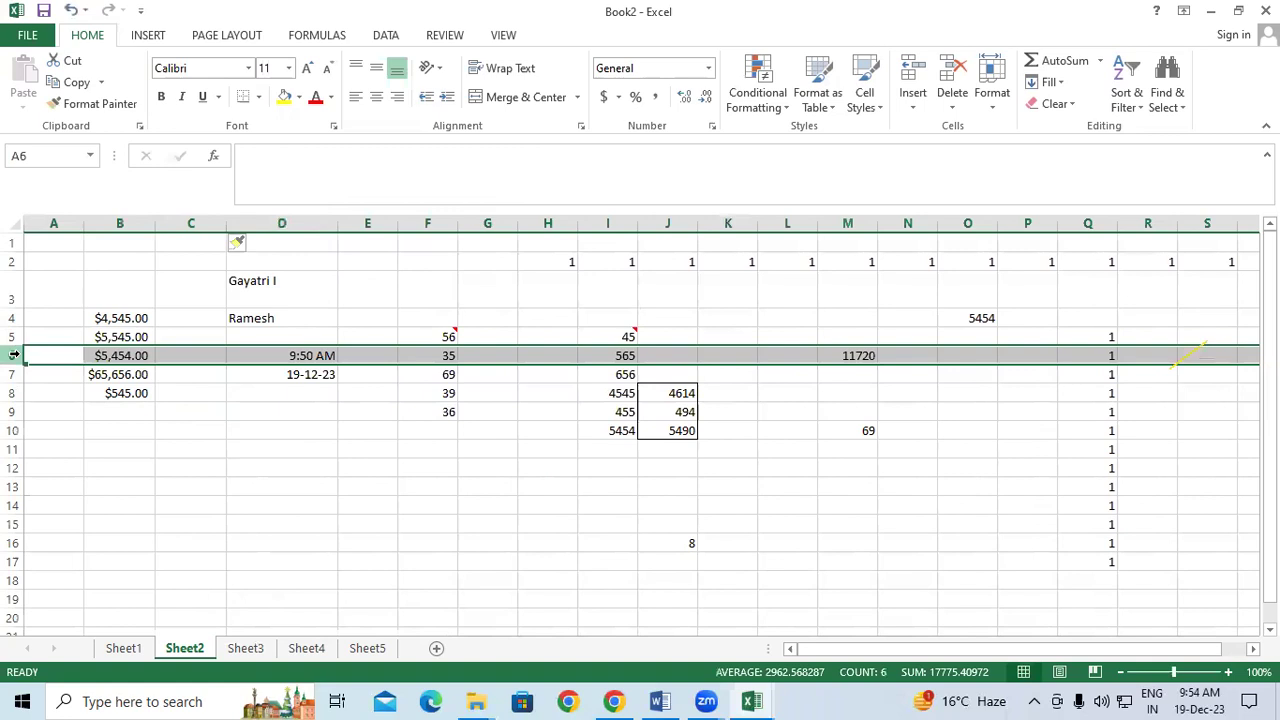
key(ctrl+shift+plus)
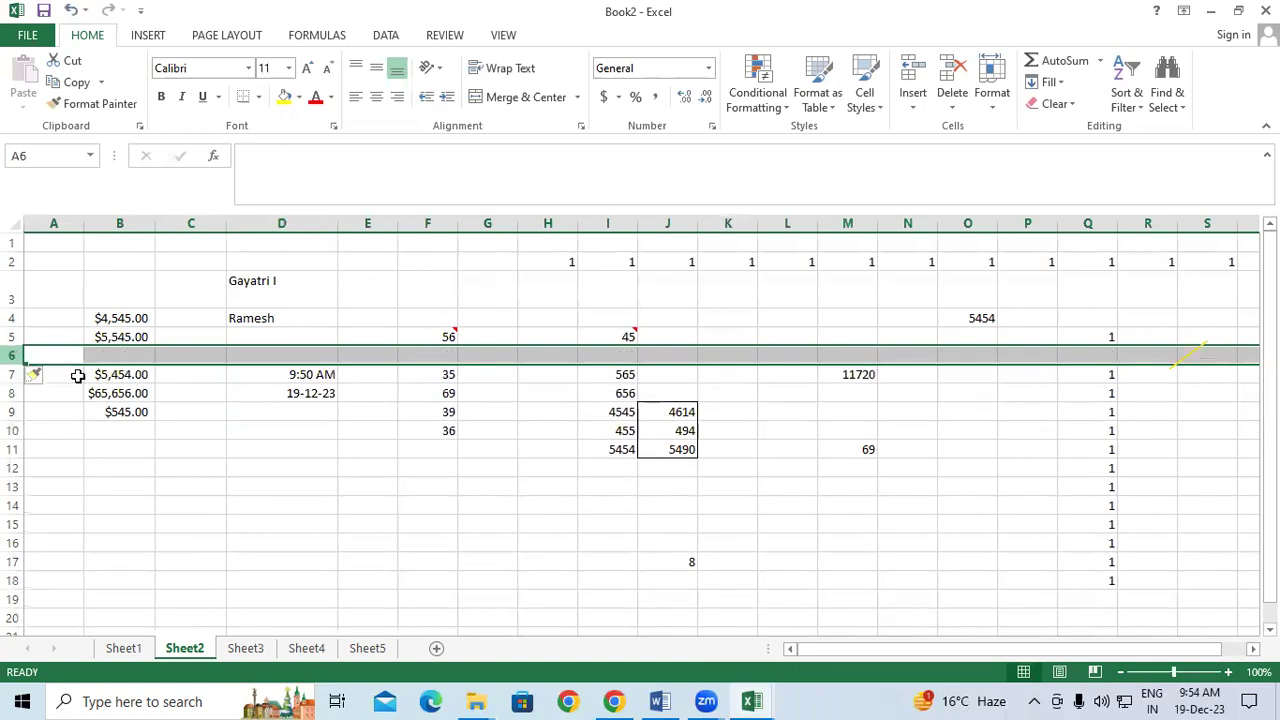
Step: View the cell Insert options again for cell C7 and cancel without inserting anything
click(172, 377)
key(ctrl+shift+plus)
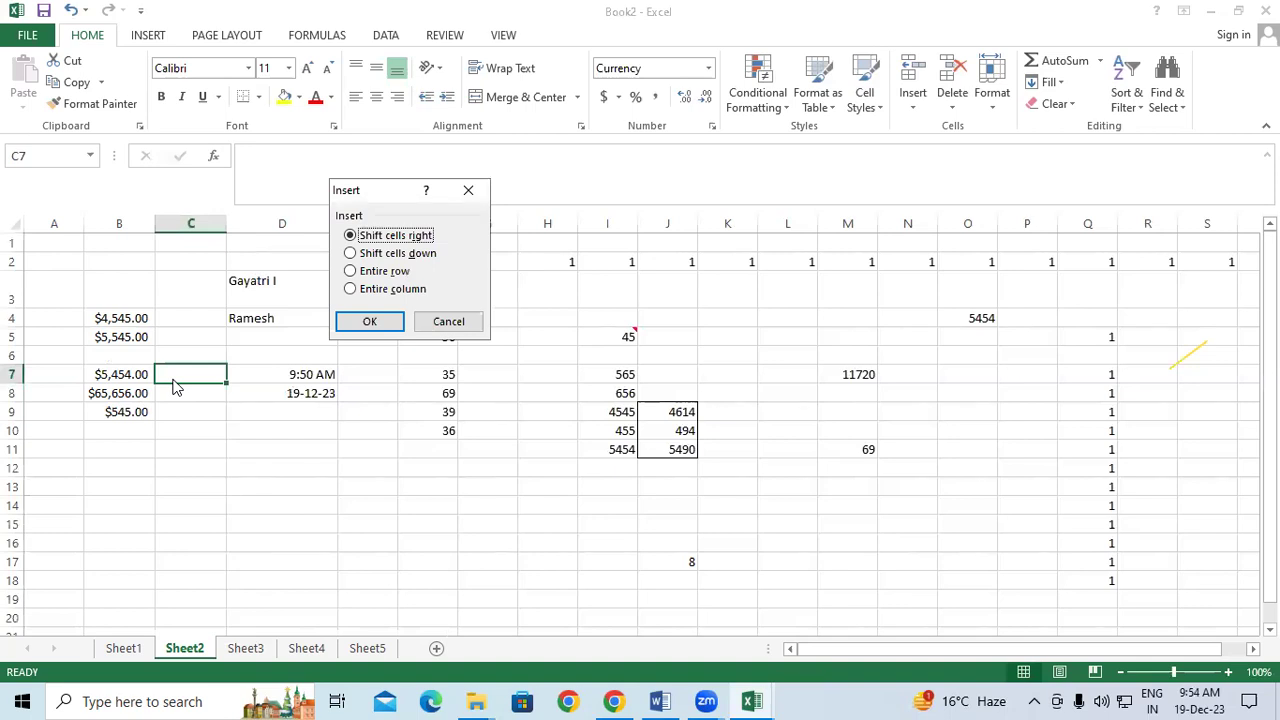
click(468, 190)
Step: Delete the empty column C
click(195, 240)
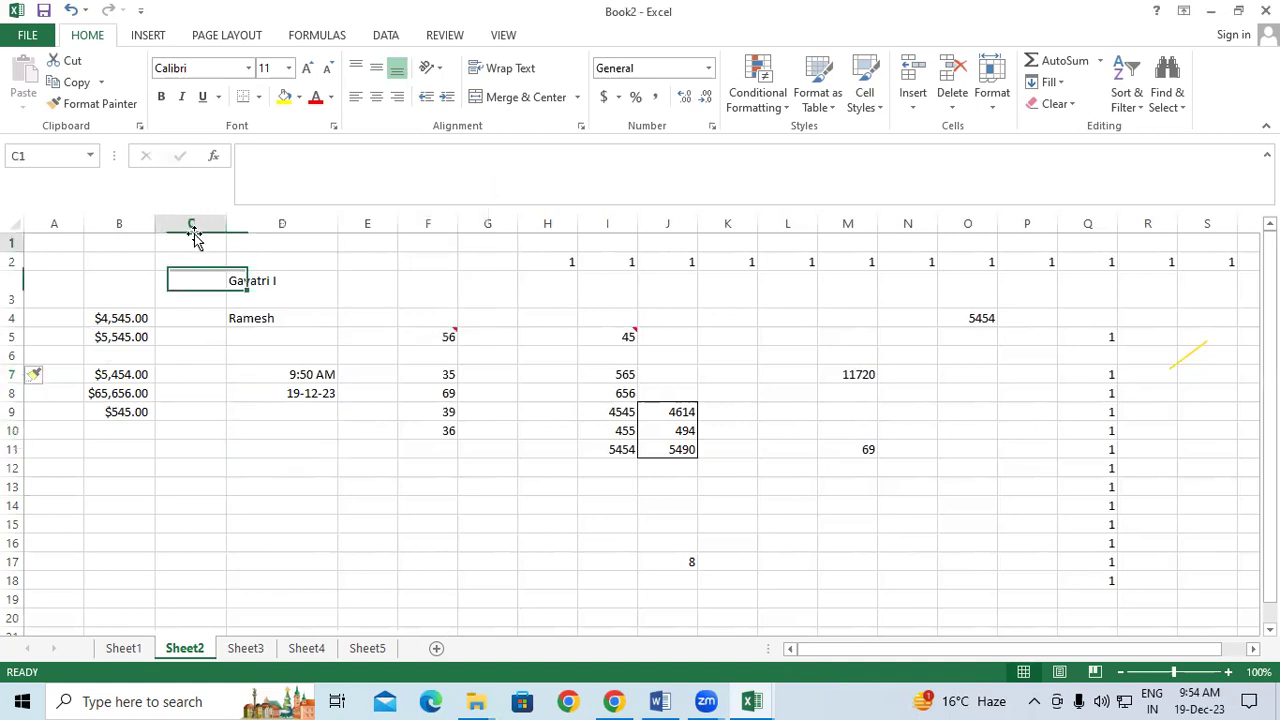
click(183, 222)
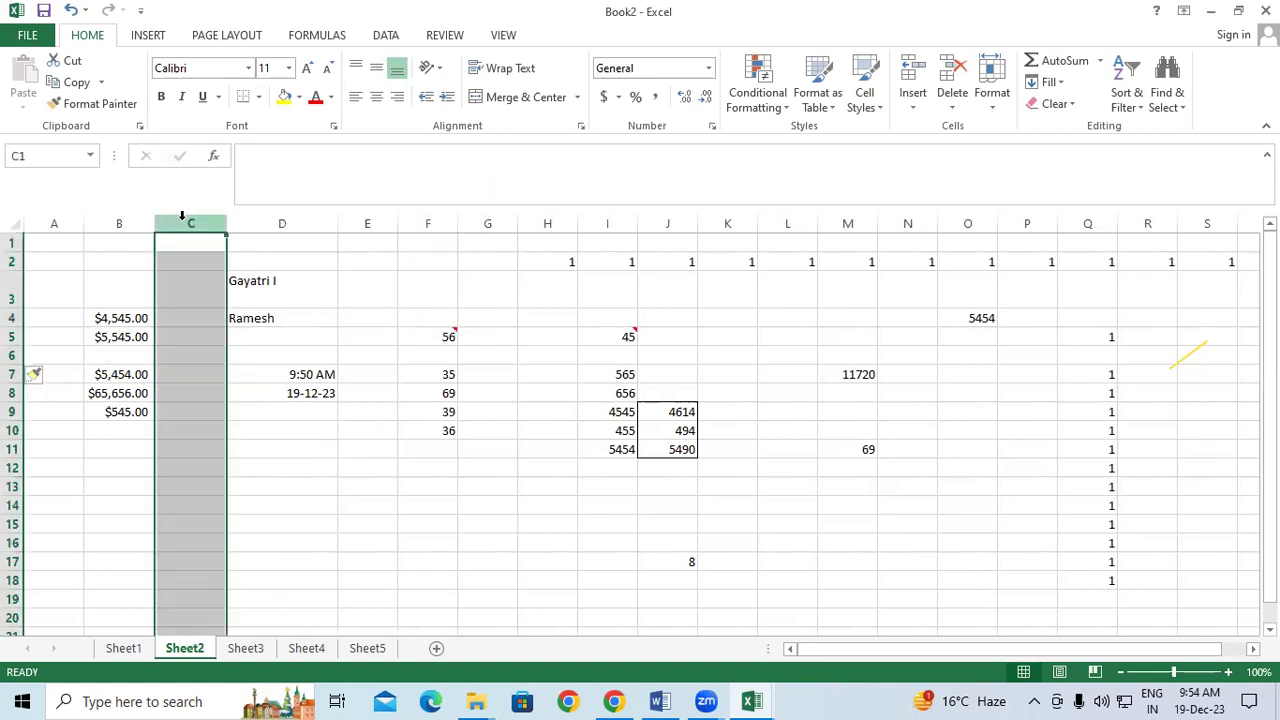
key(ctrl+minus)
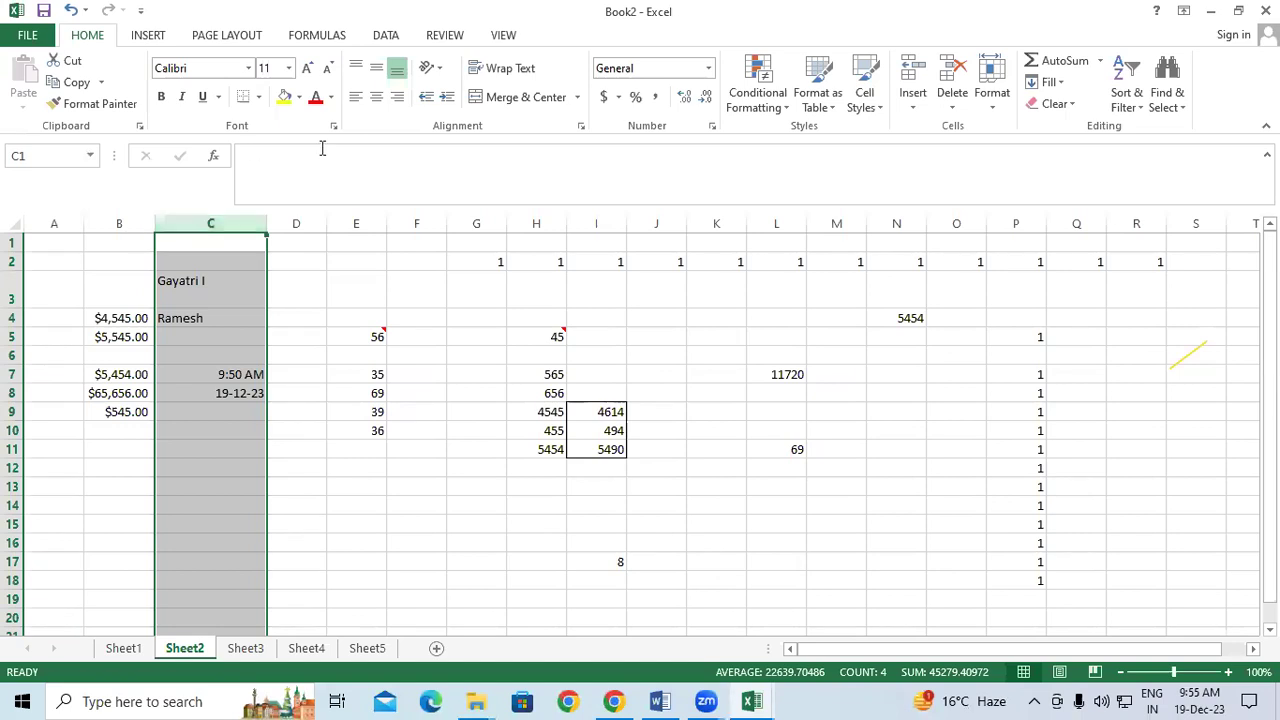
Step: Hide columns B and C on Sheet2
click(666, 363)
click(726, 471)
click(688, 340)
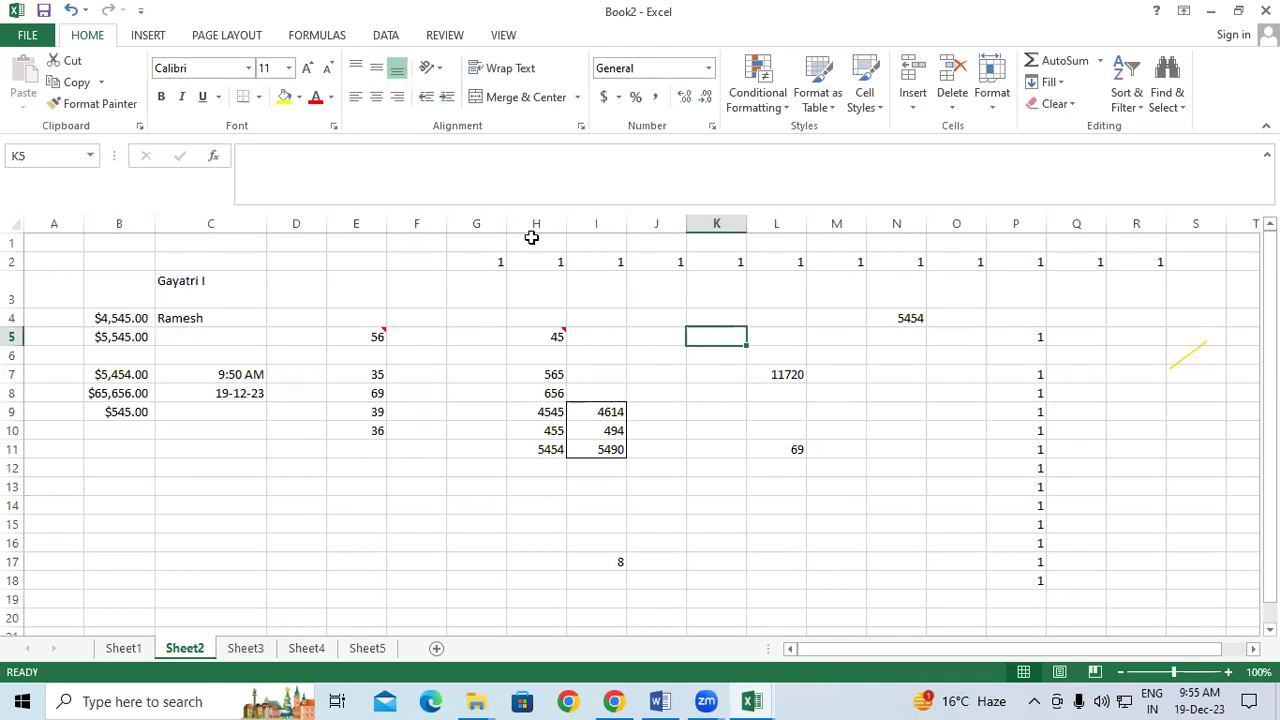
click(520, 341)
drag(97, 286, 173, 490)
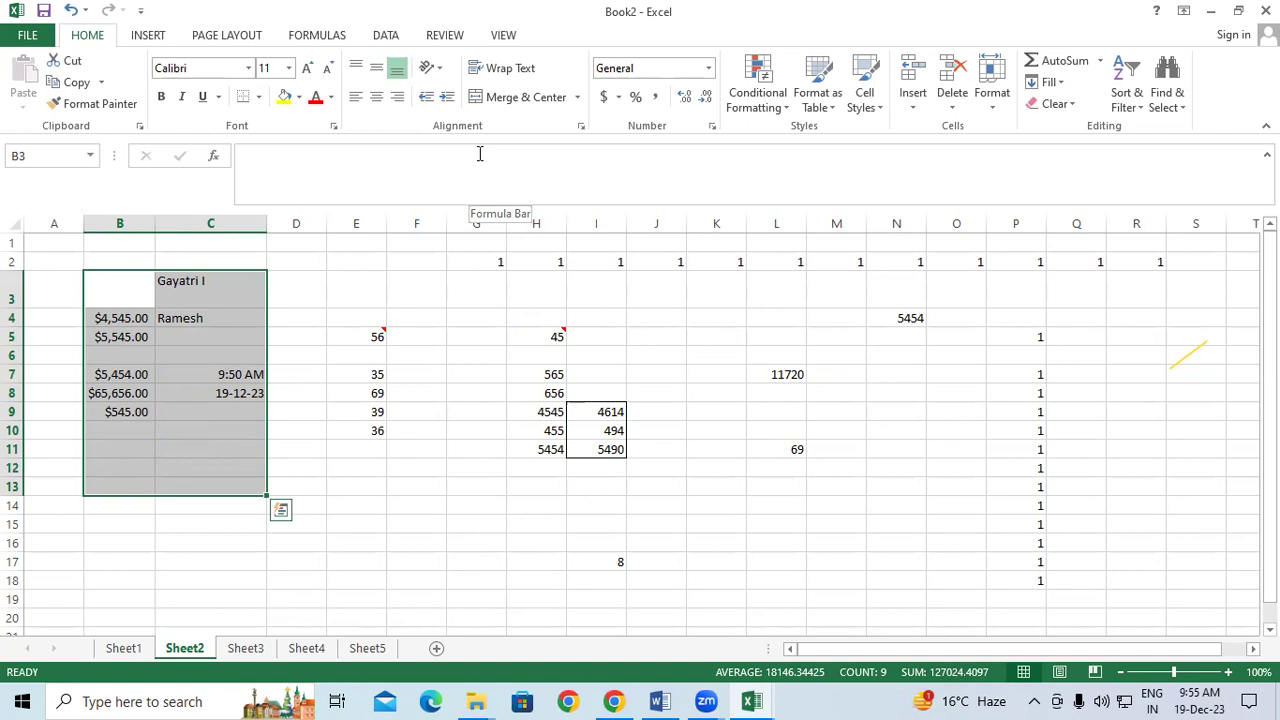
key(ctrl+0)
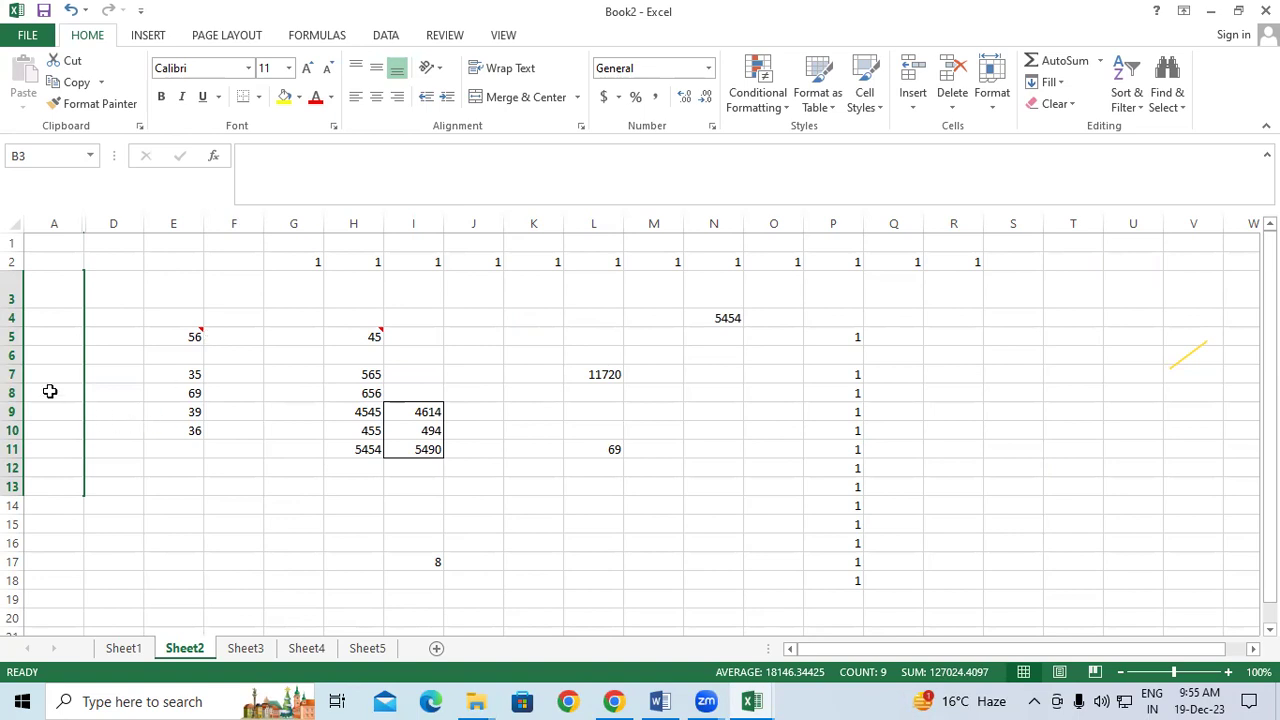
Step: Hide rows 7 to 9 and unhide them again, repeating the toggle twice
drag(14, 375, 12, 414)
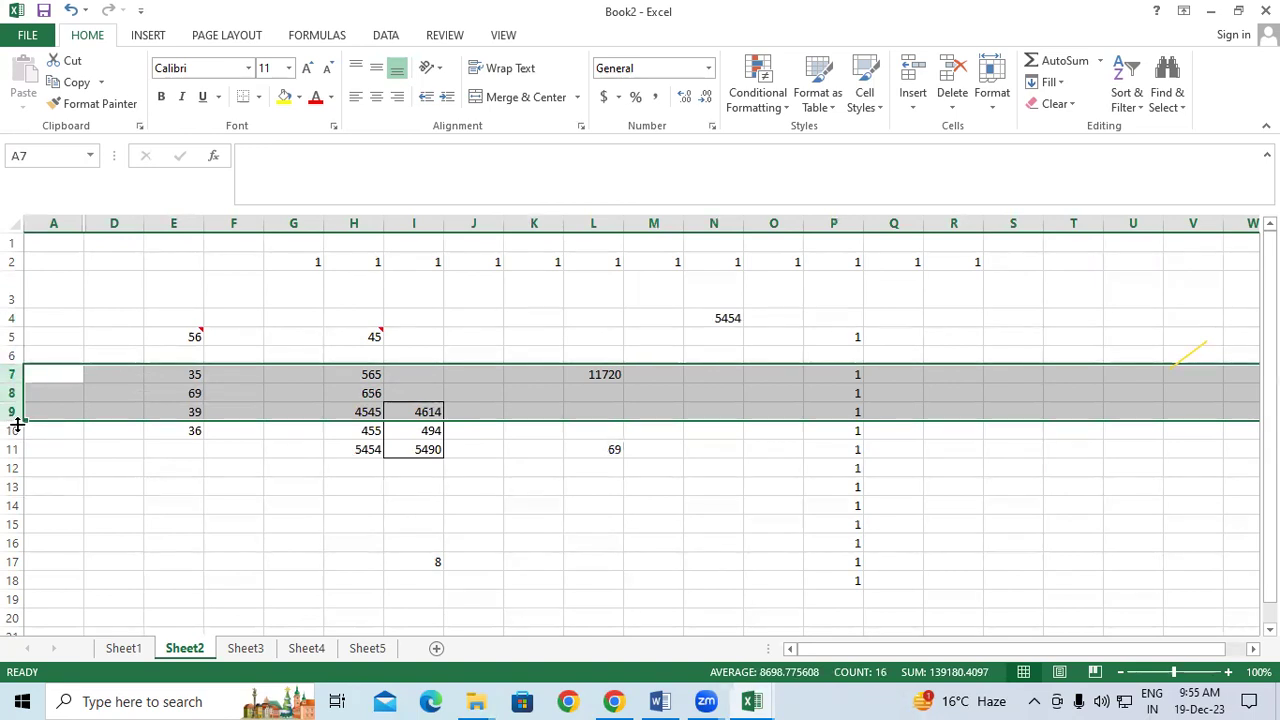
key(ctrl+9)
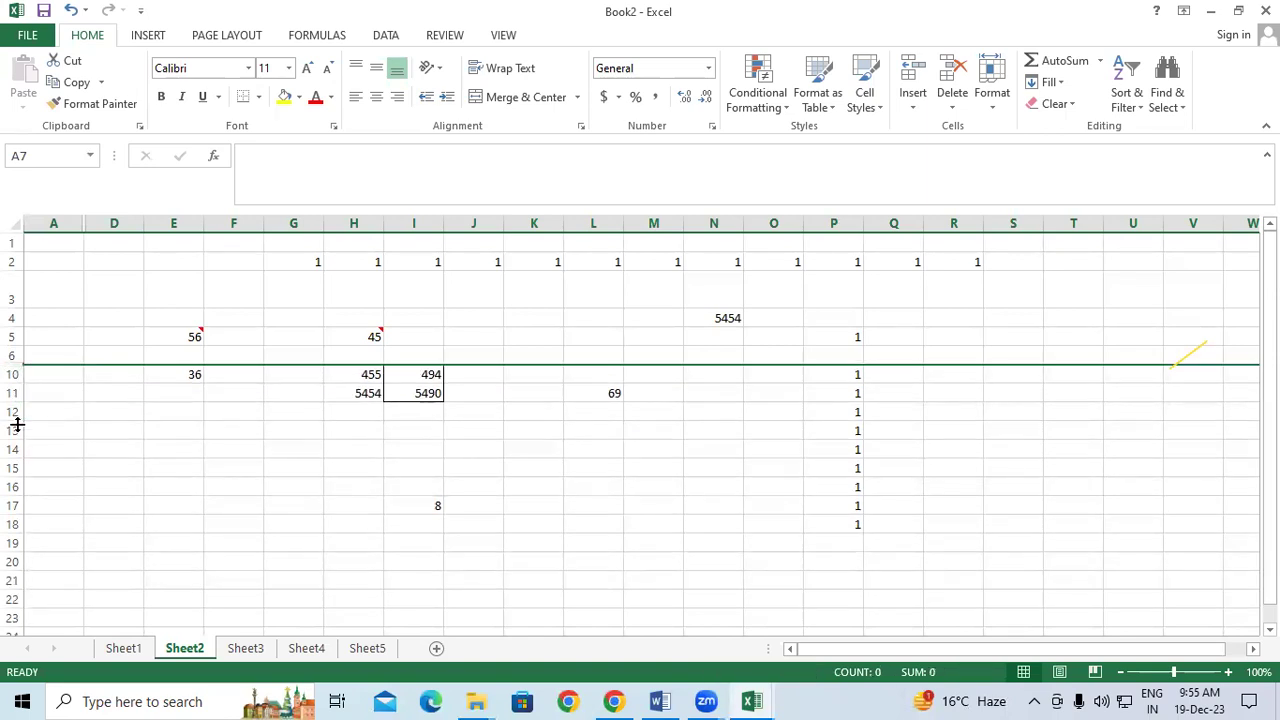
key(ctrl+shift+9)
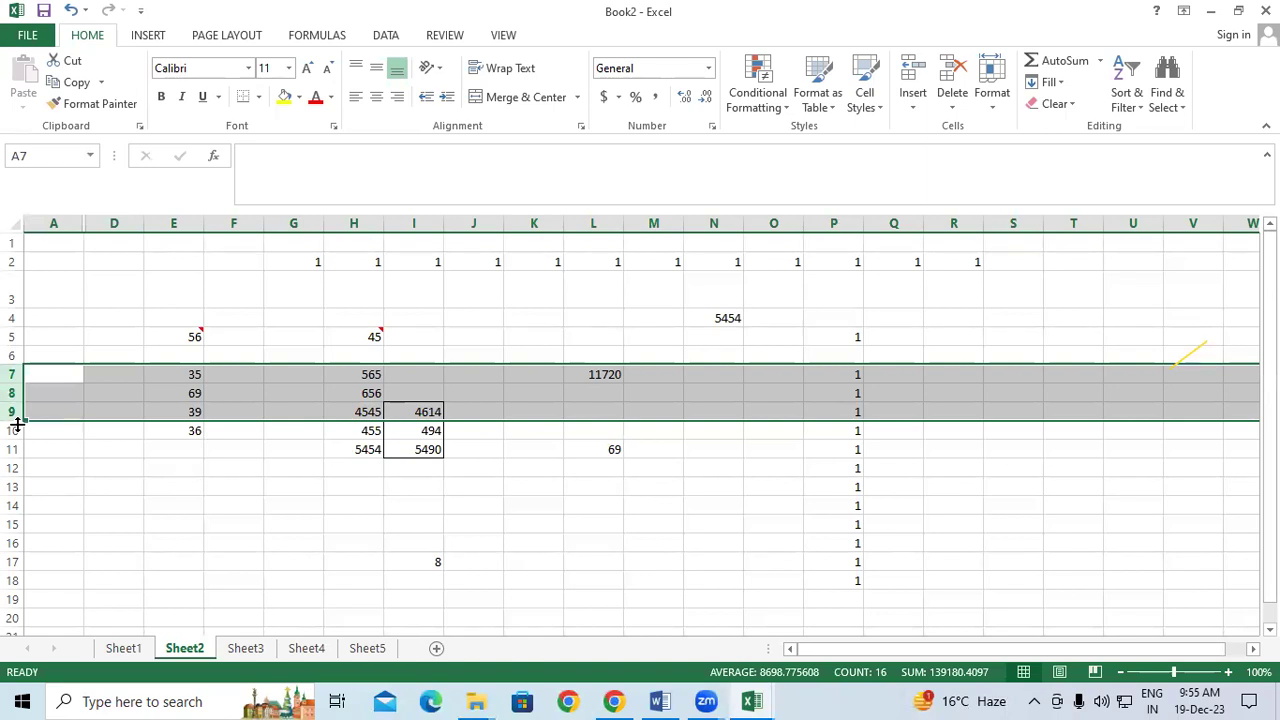
key(ctrl+9)
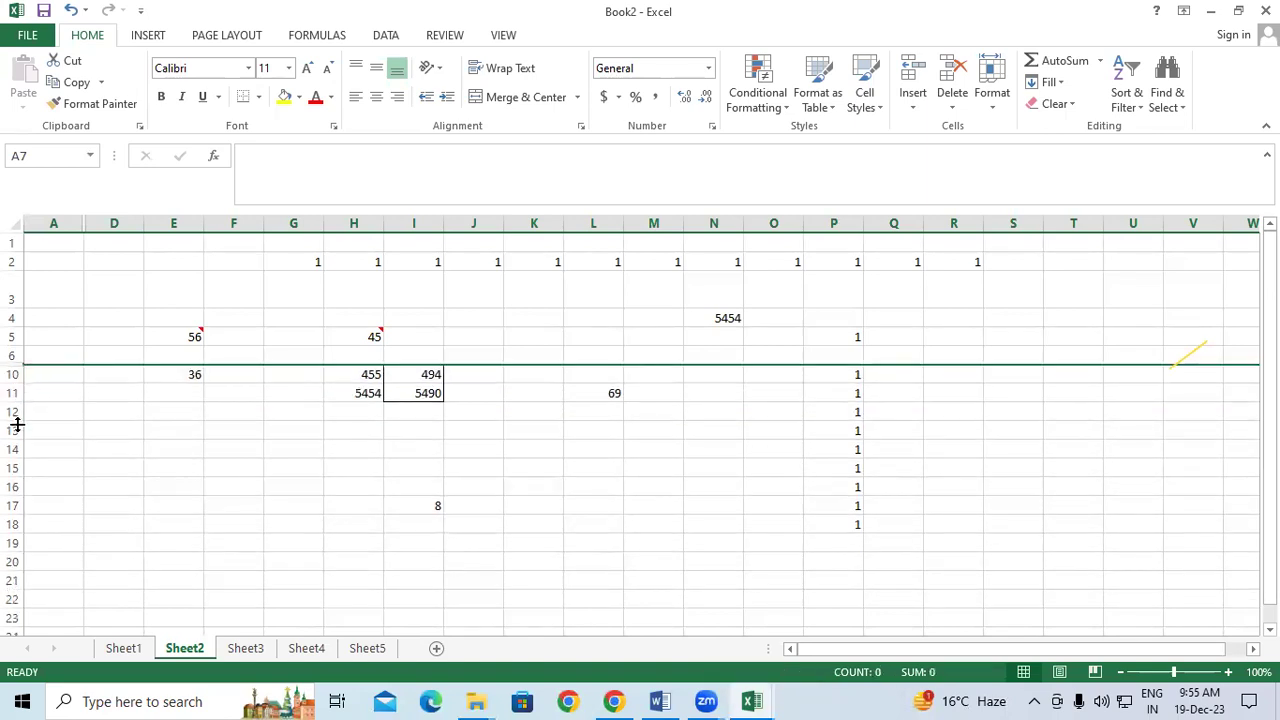
key(ctrl+shift+9)
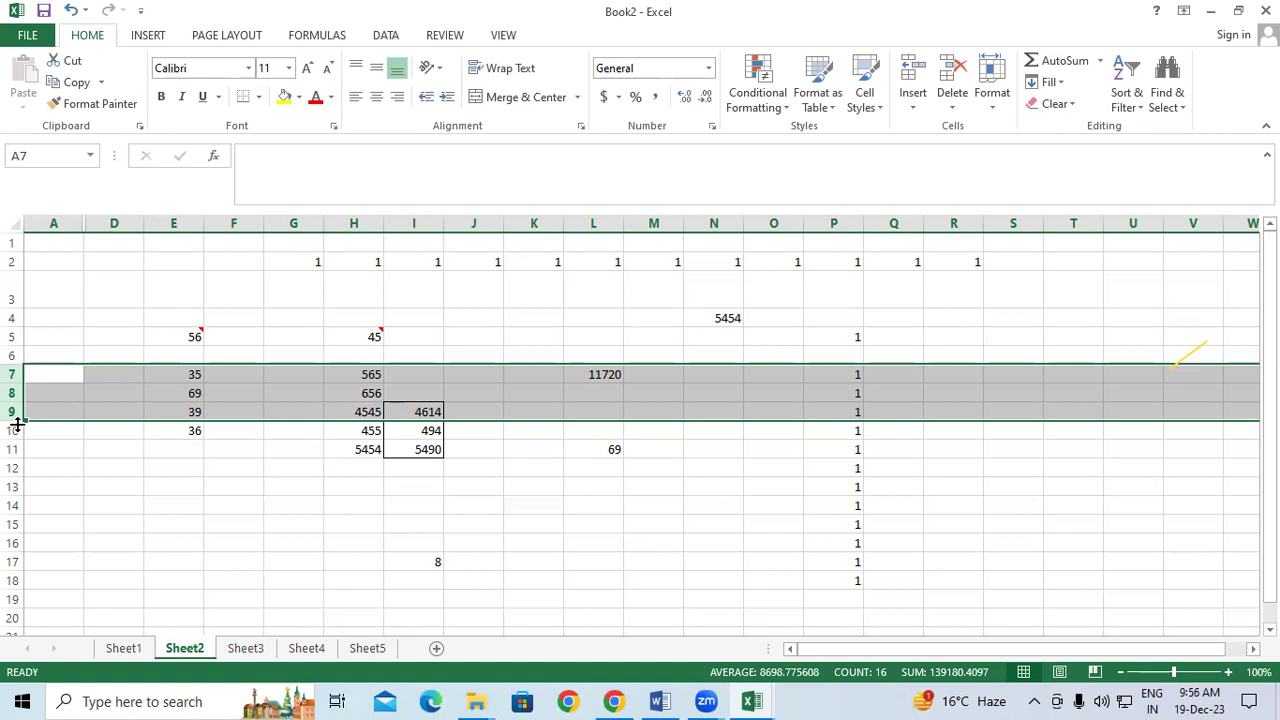
Step: Close the Book2 workbook without saving its changes
click(166, 283)
click(127, 316)
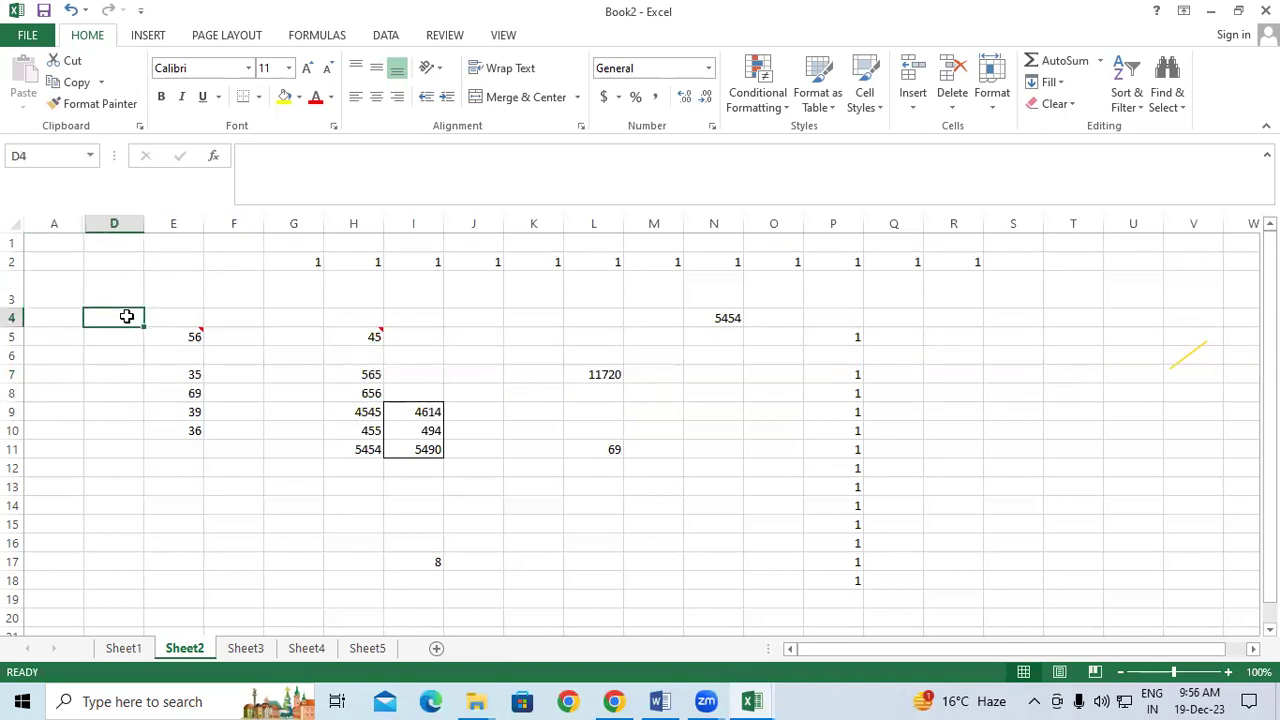
drag(110, 223, 191, 218)
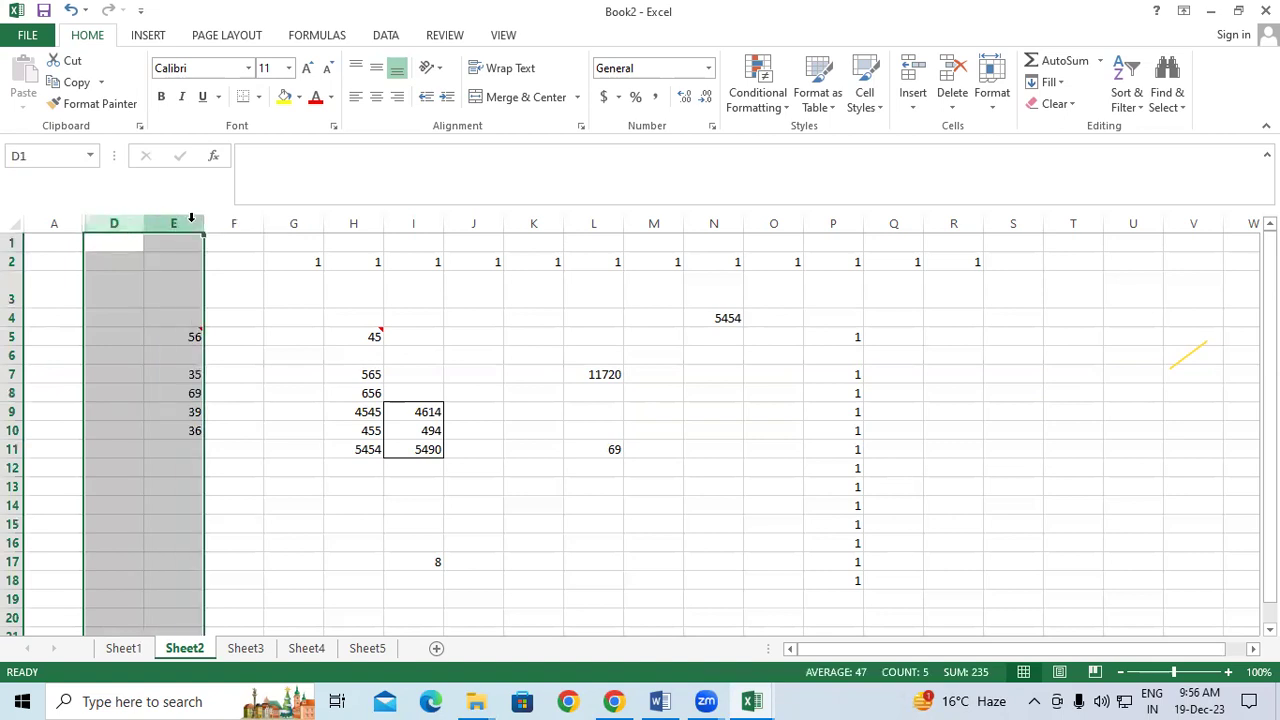
click(1264, 11)
click(645, 373)
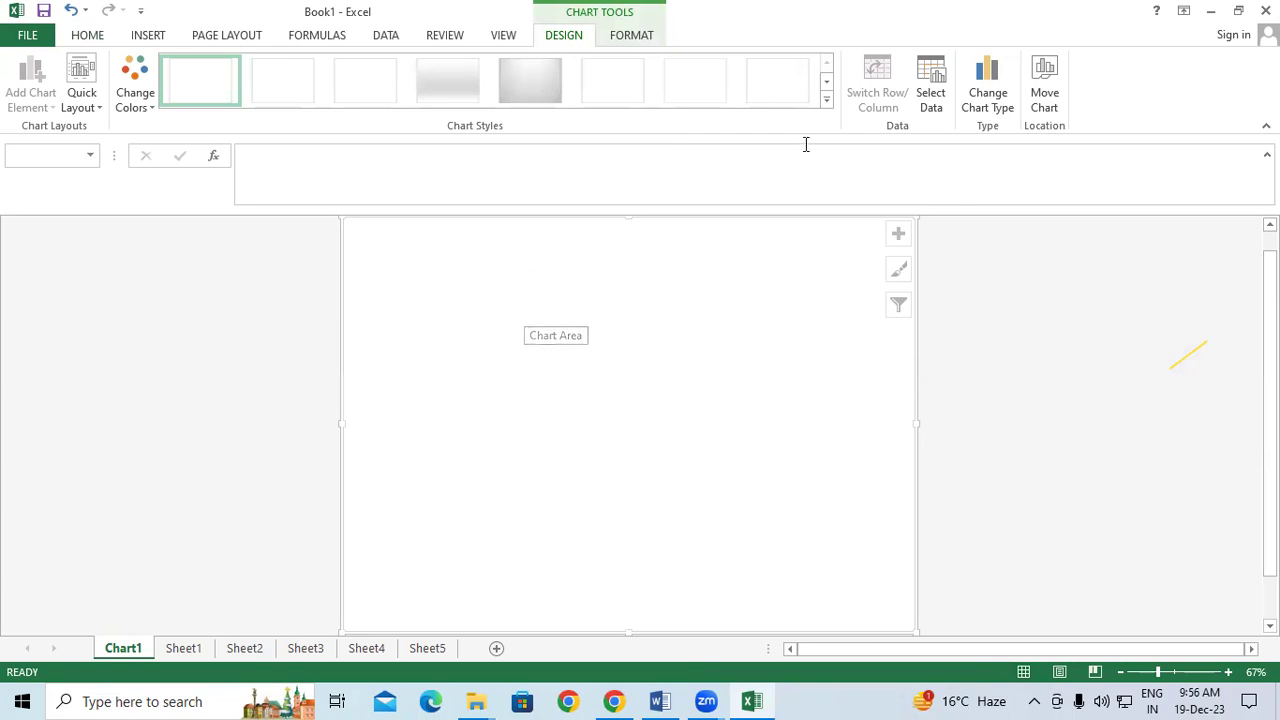
Step: Open the data source settings for the empty chart on the Chart1 sheet
click(932, 80)
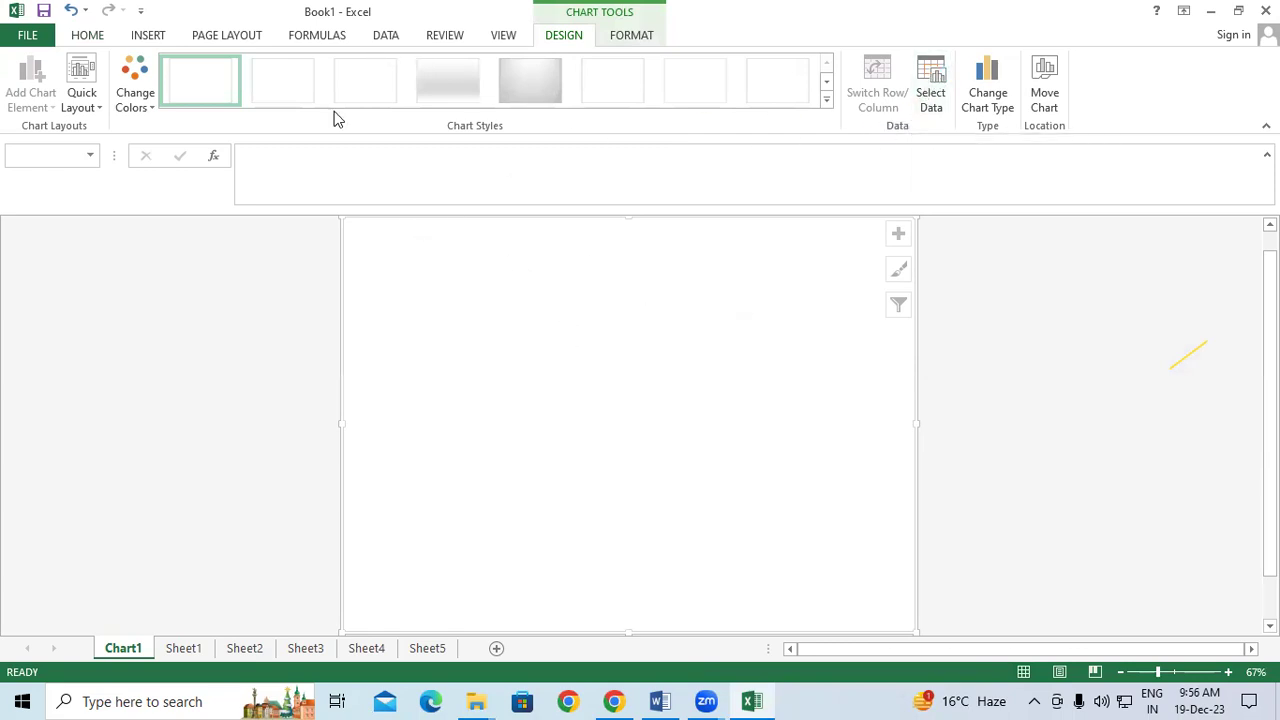
click(931, 80)
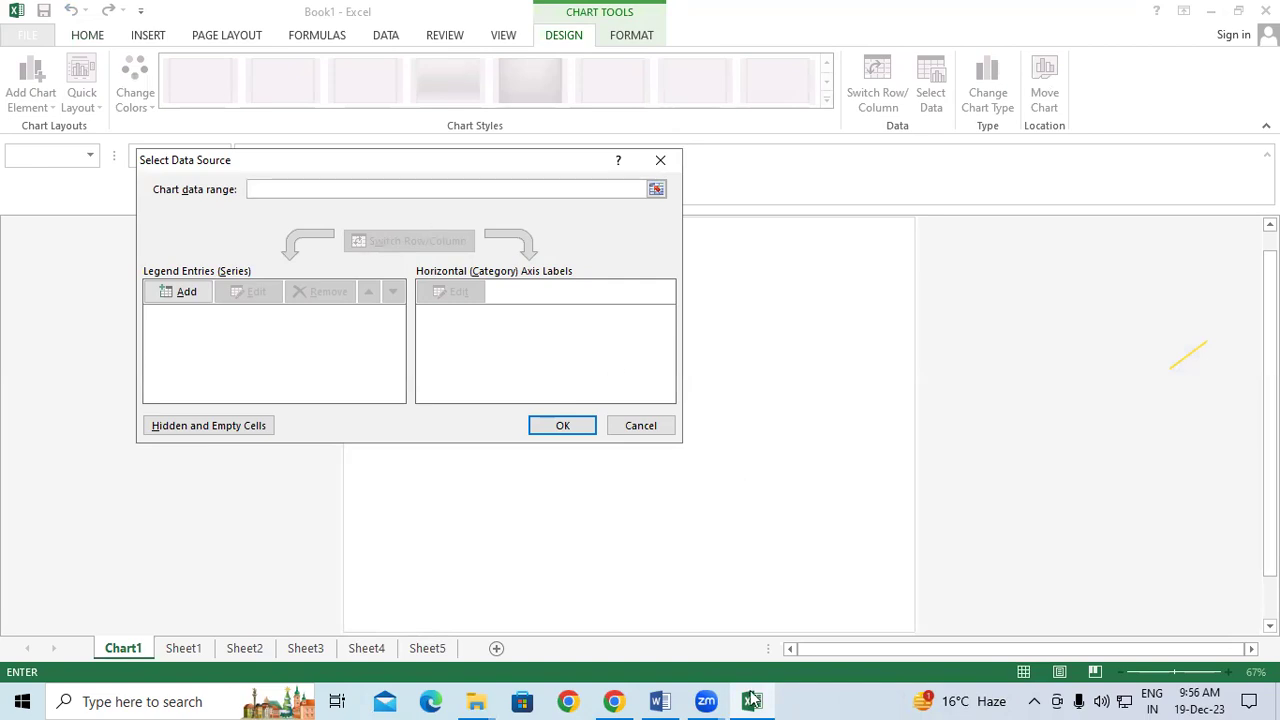
click(656, 189)
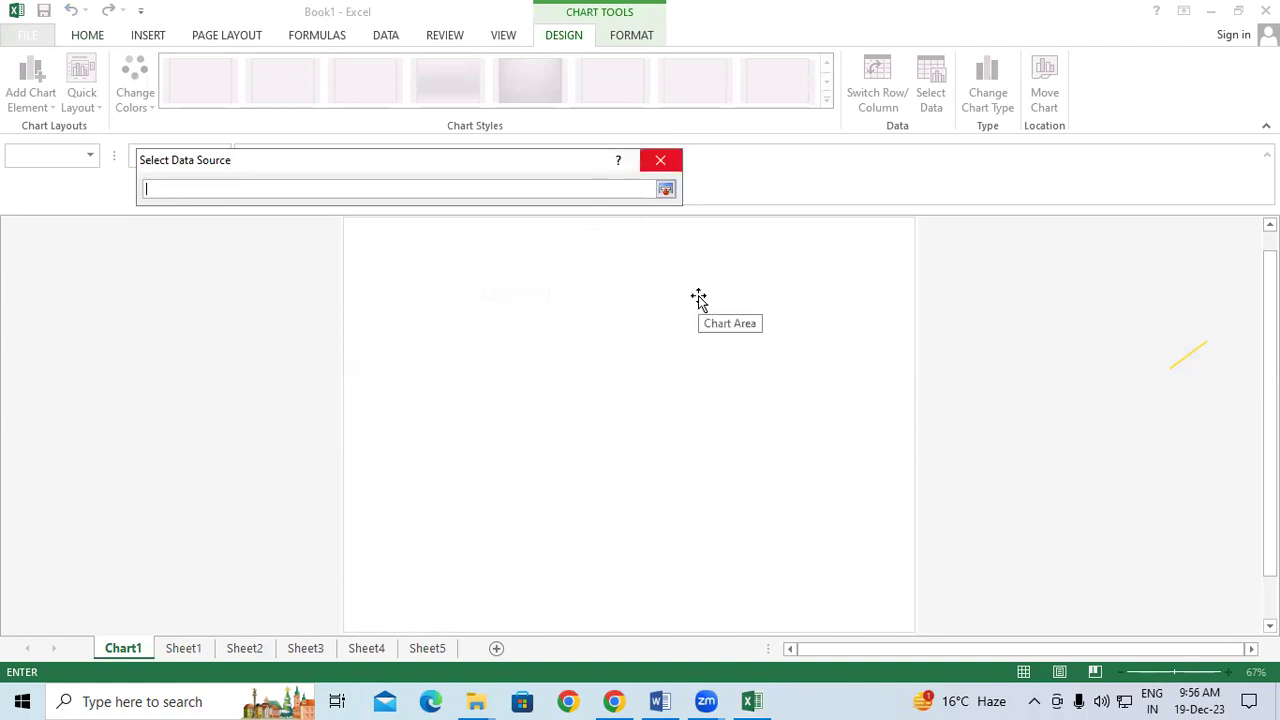
click(660, 161)
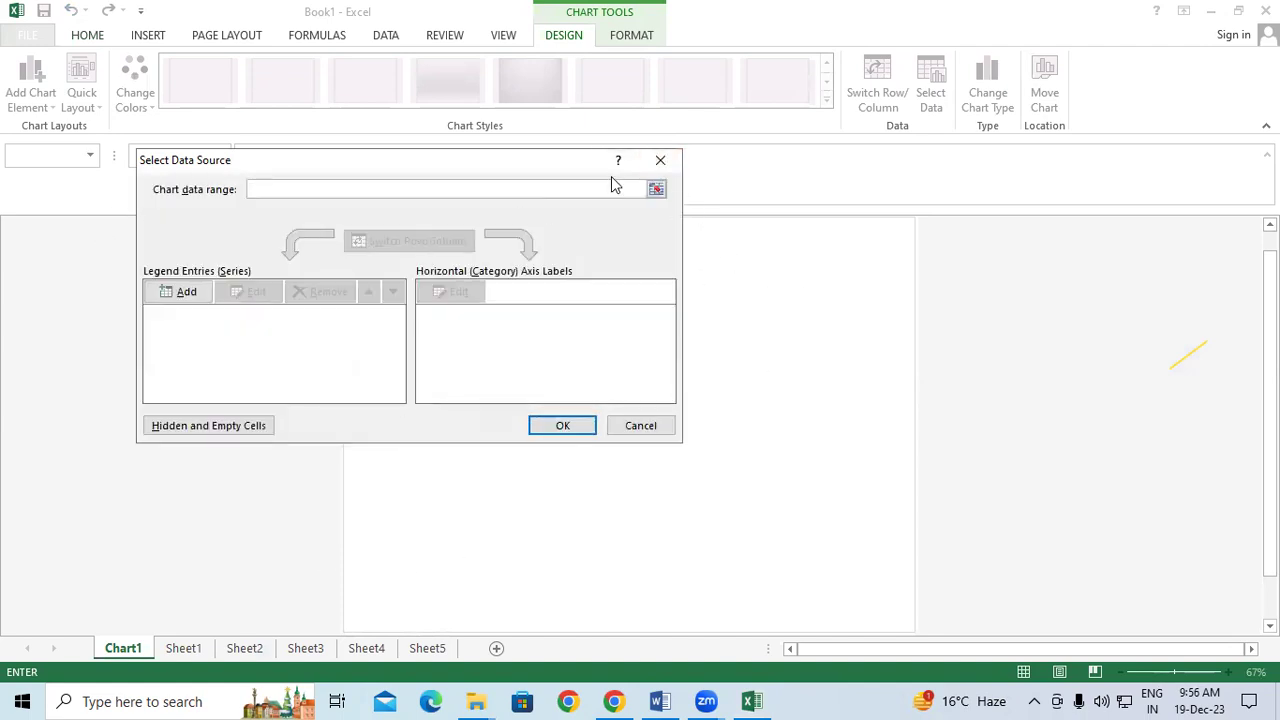
Step: Add a data series to the empty chart and name it Padrauna
click(200, 291)
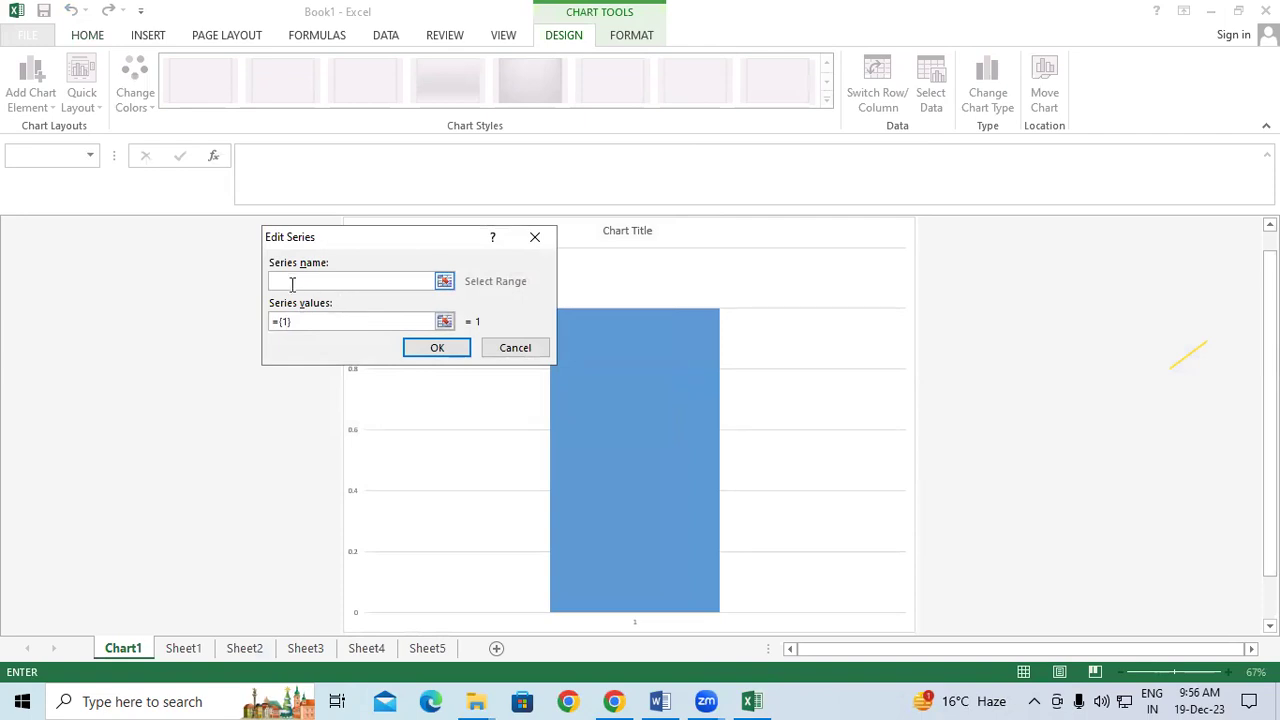
text(H)
key(BackSpace)
text(Pand)
key(BackSpace)
key(BackSpace)
text(dauna)
click(291, 283)
text(r)
key(Tab)
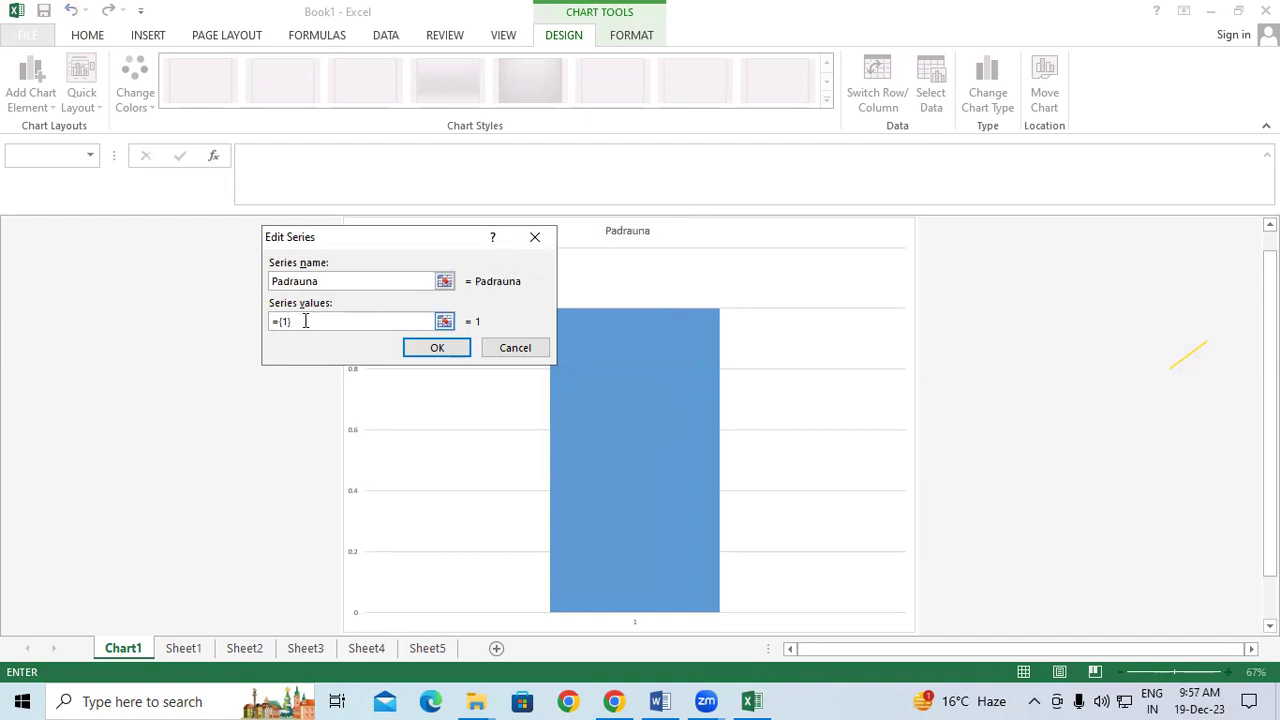
Step: Set the Padrauna series value to 2 and apply the data source to the chart
text(2)
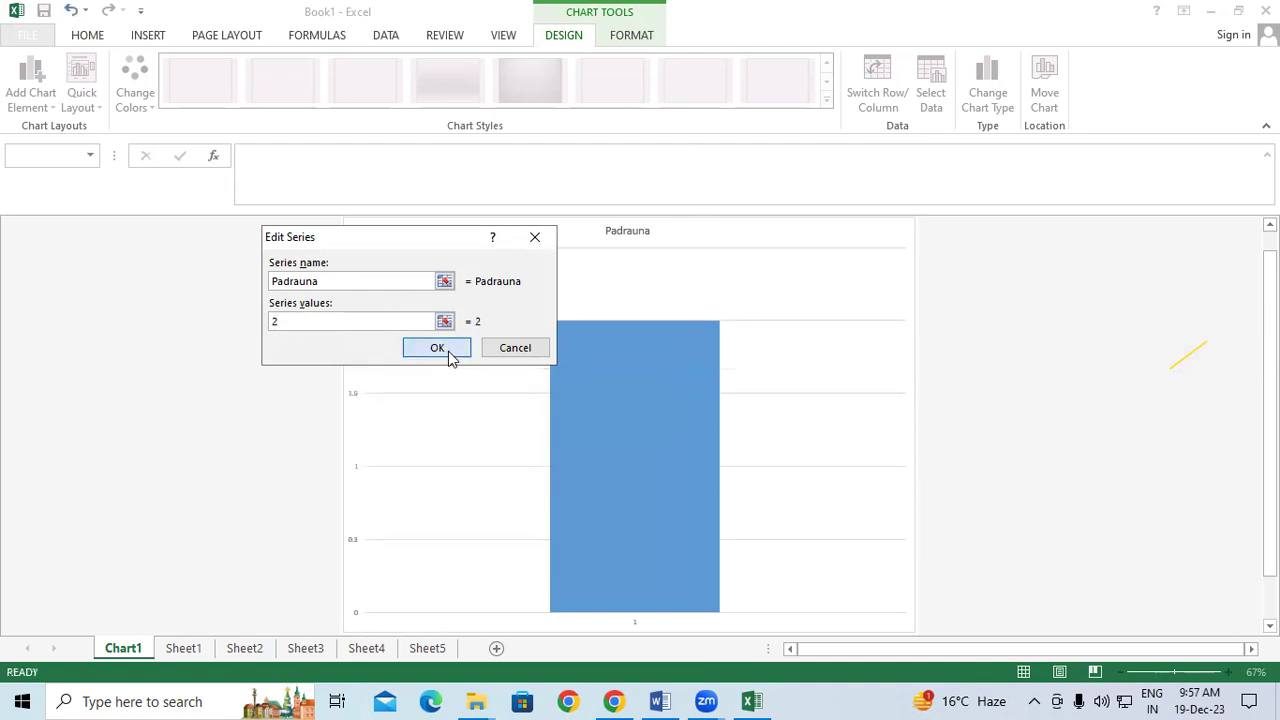
click(448, 351)
click(562, 427)
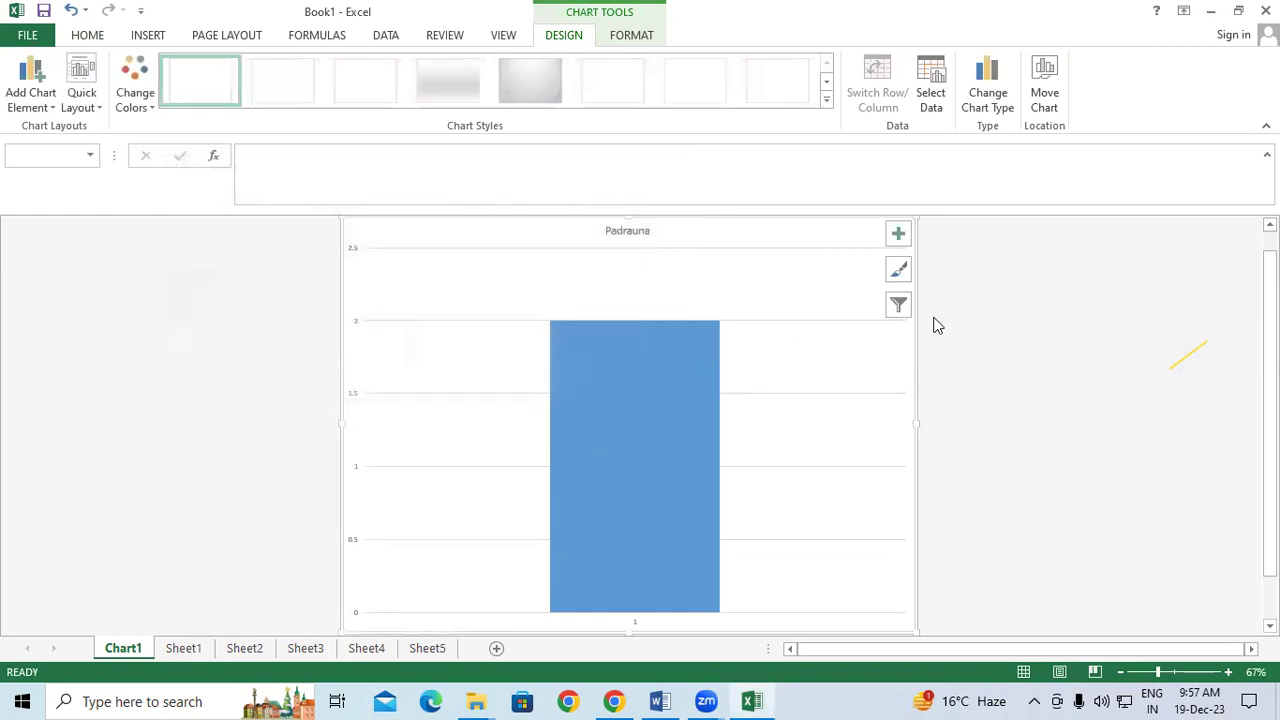
click(938, 326)
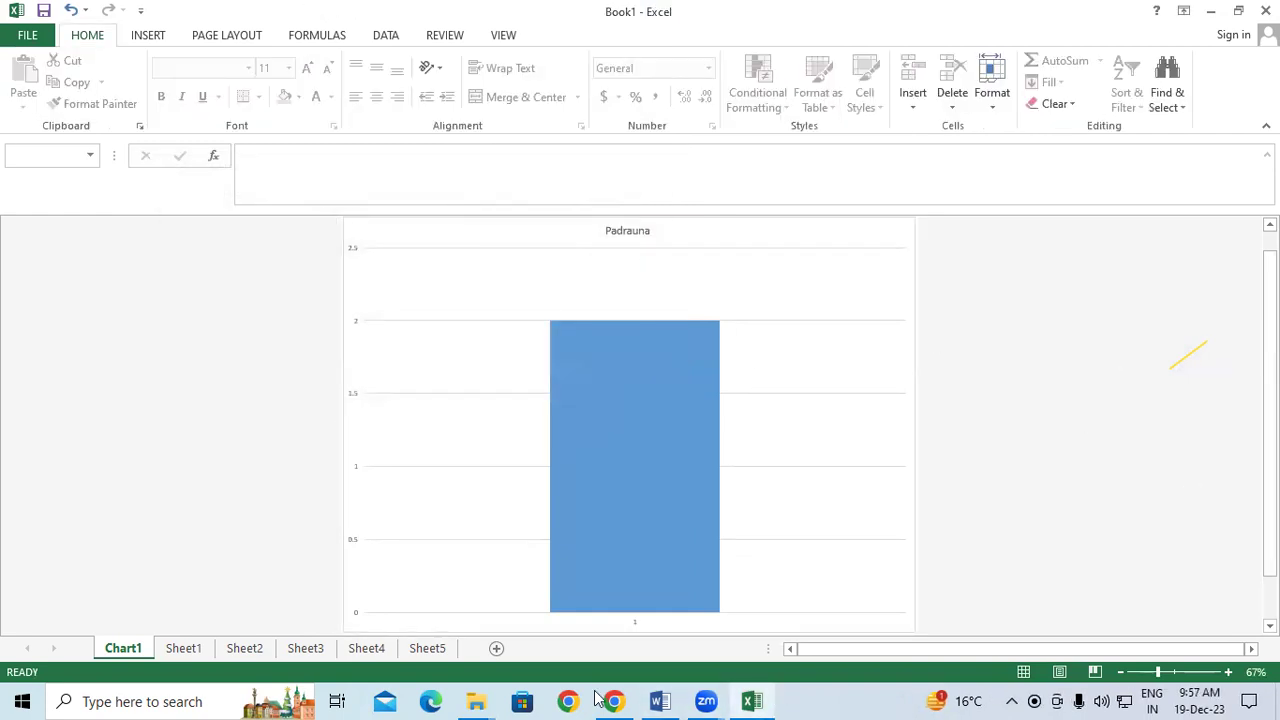
mouse_move(670, 395)
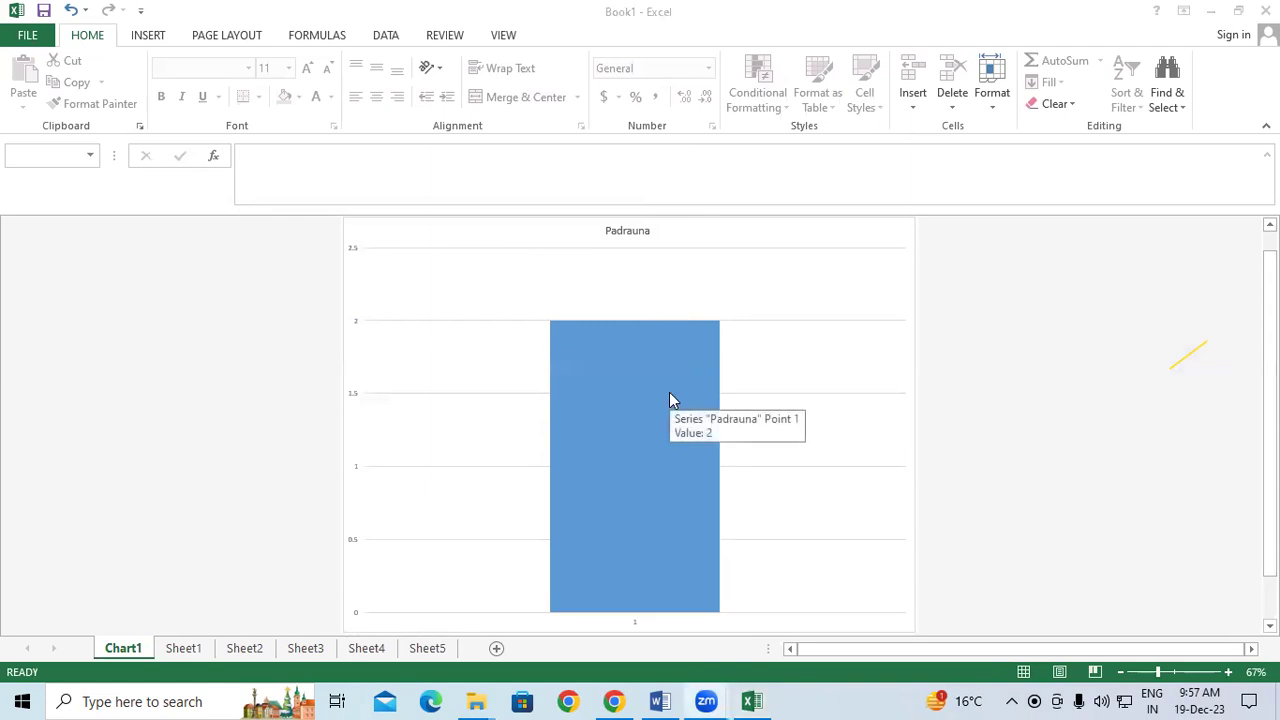